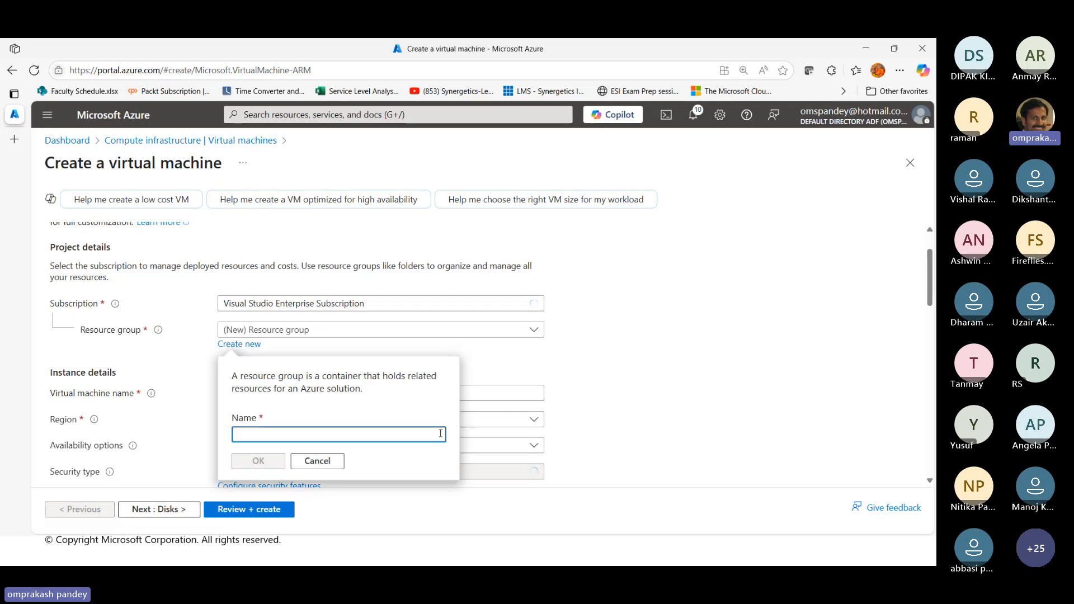
Create a new resource group DataRG for the virtual machine and name the machine OmpSQLVM
text(Data)
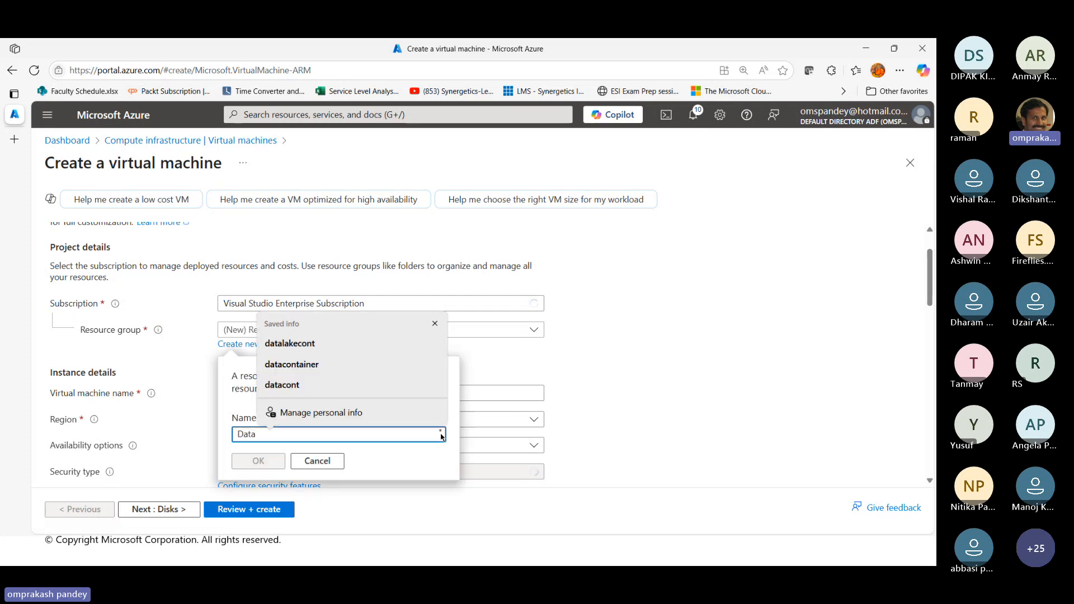
text(RG)
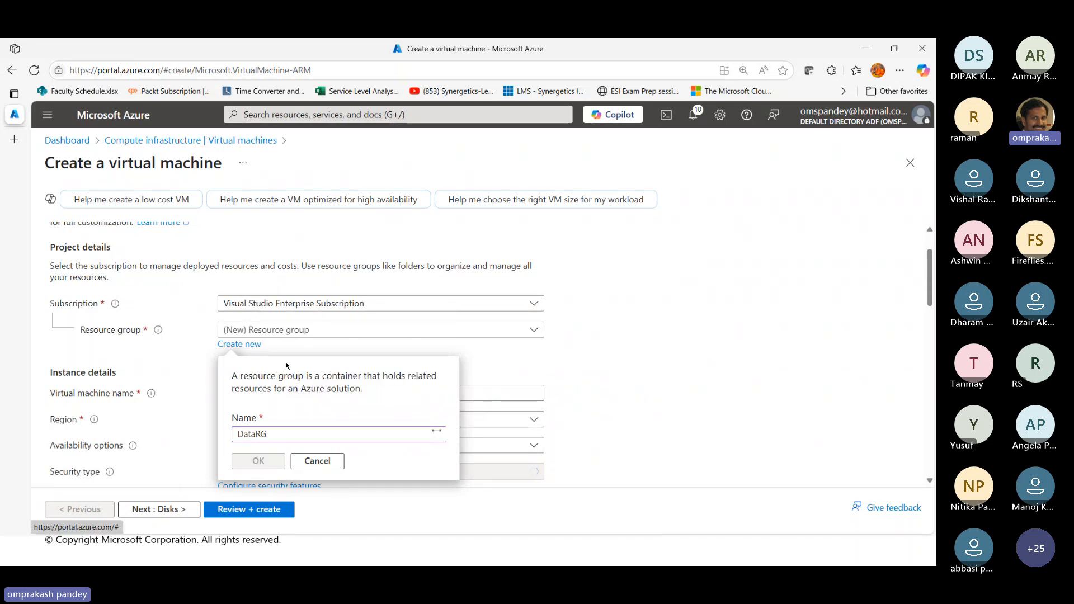
key(Return)
click(227, 394)
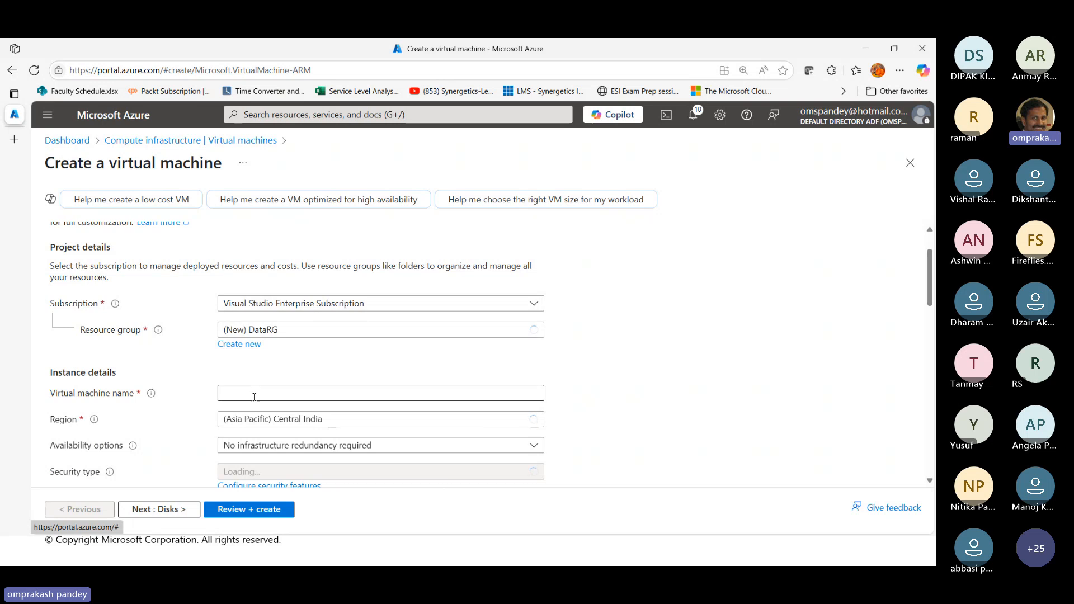
text(OmpSQL)
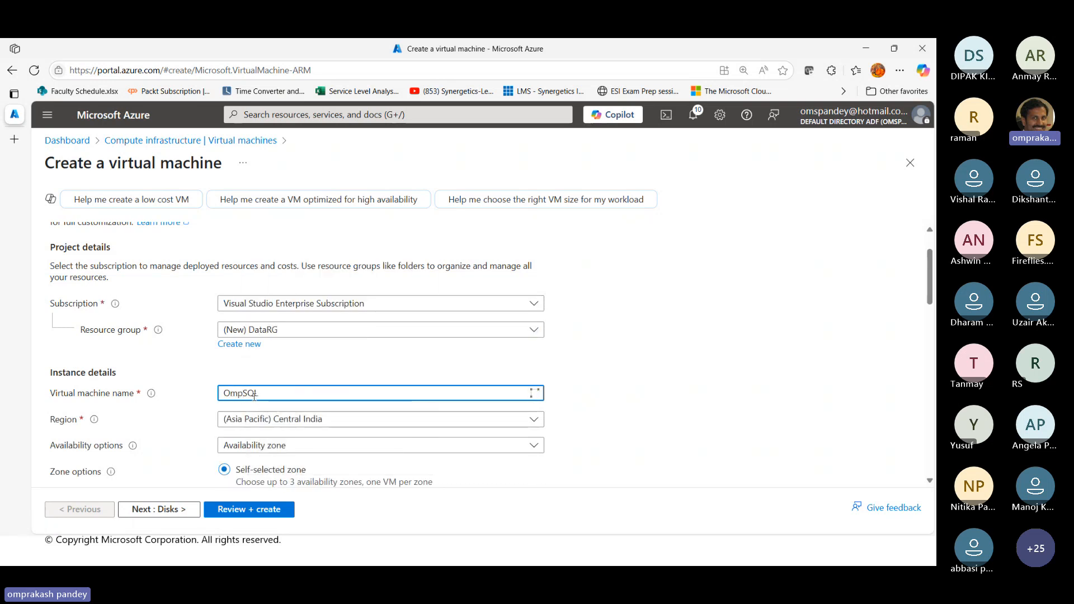
text(VM)
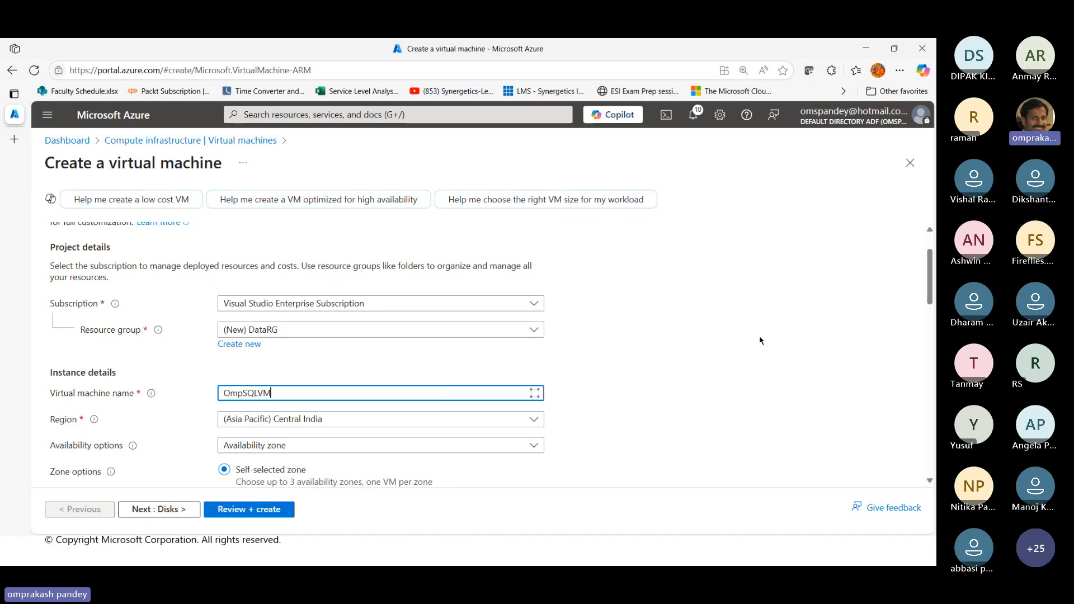
Choose Availability zone as the availability option for the virtual machine
scroll(760, 340, down, 3)
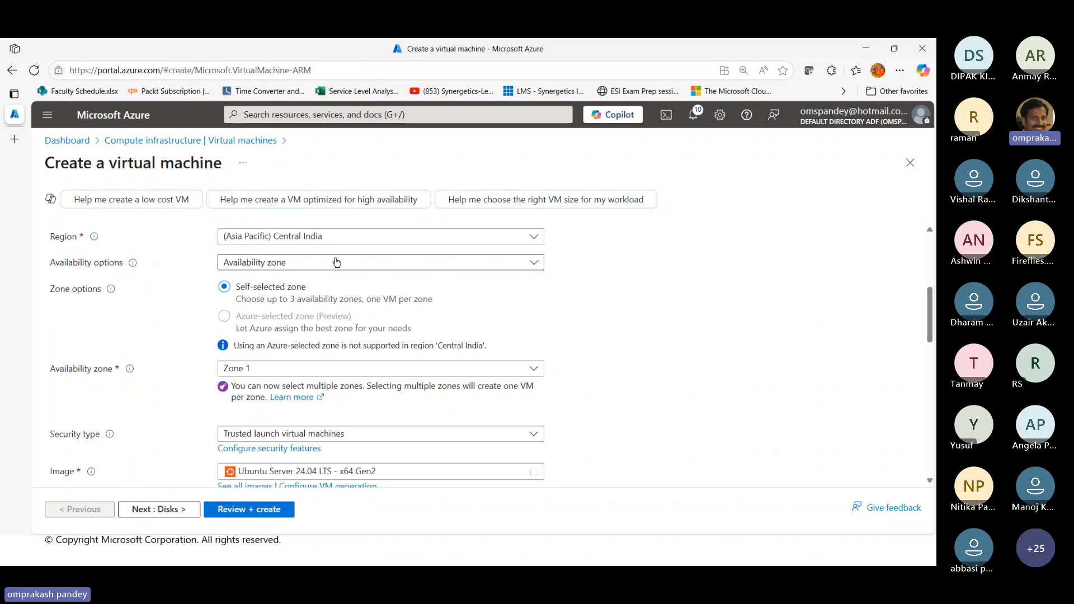
click(328, 267)
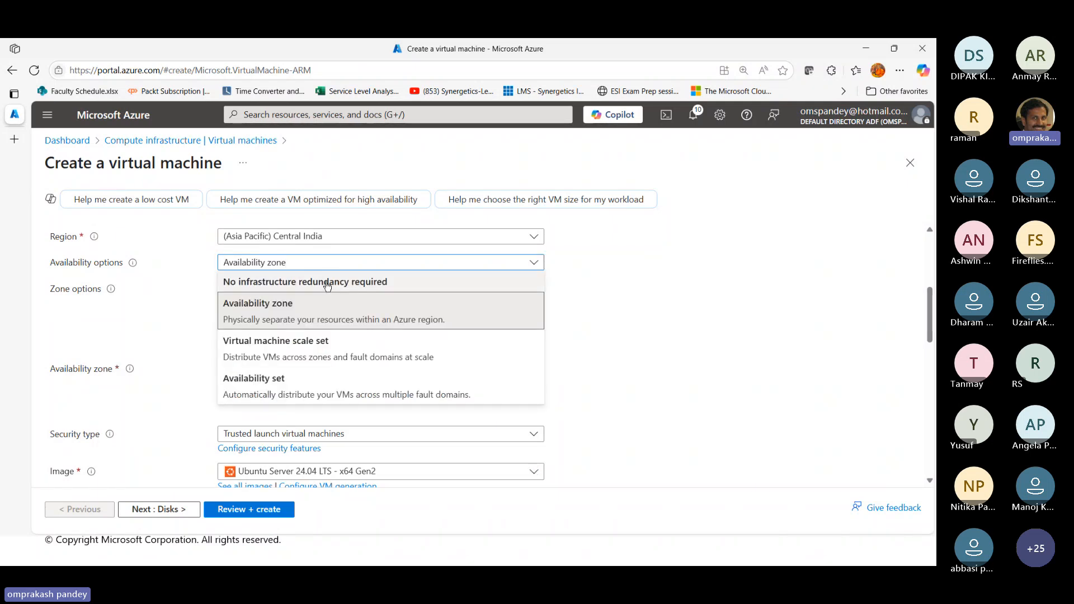
click(282, 305)
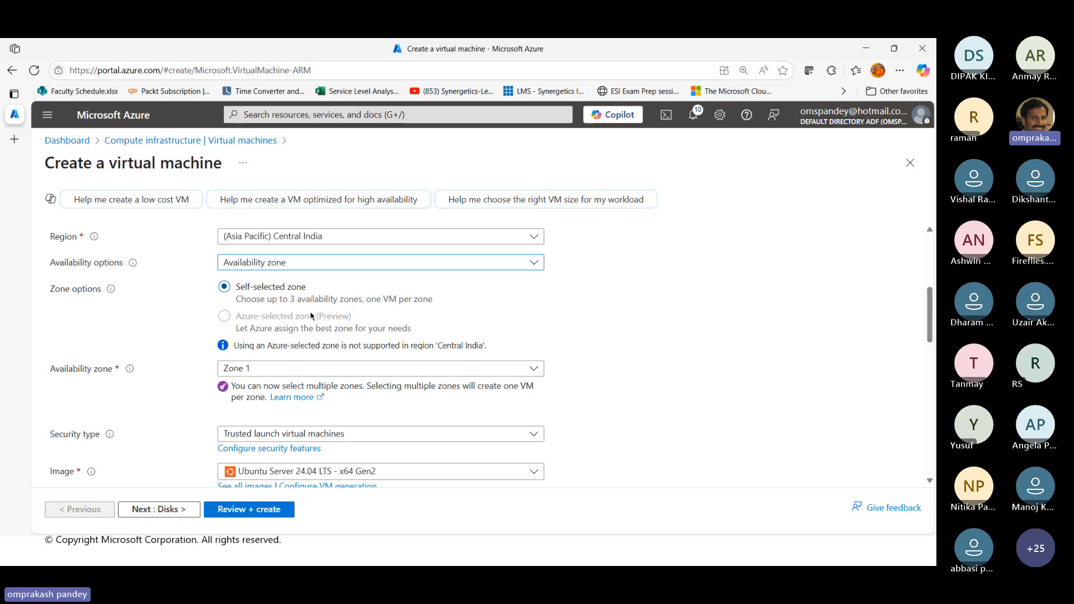
Set the image to Free SQL Server License: SQL Server 2019 Developer on Windows Server 2022 and review the remaining basic settings
scroll(655, 377, down, 2)
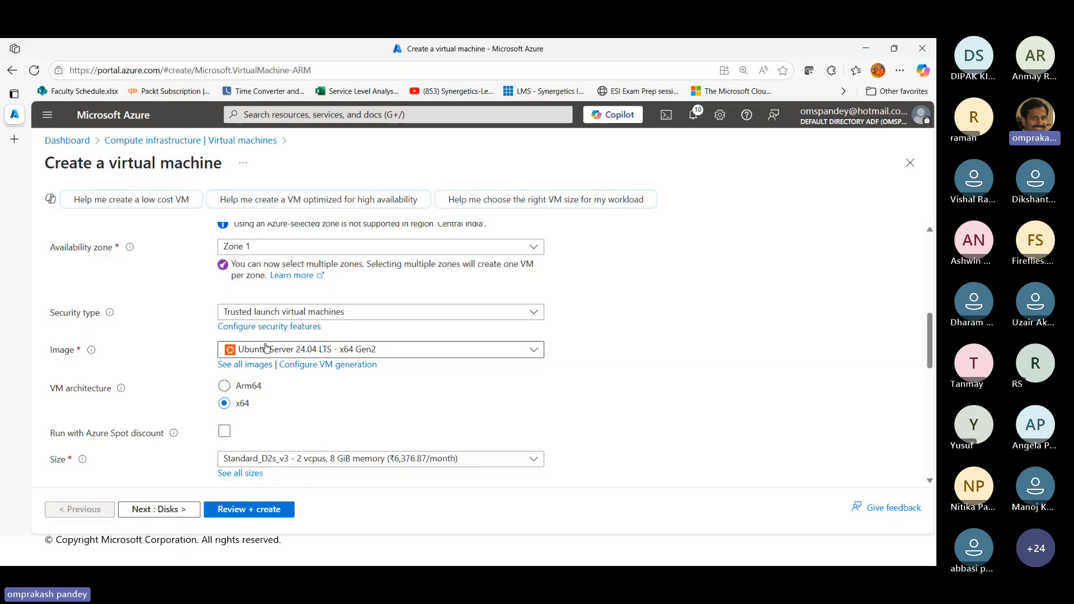
click(310, 350)
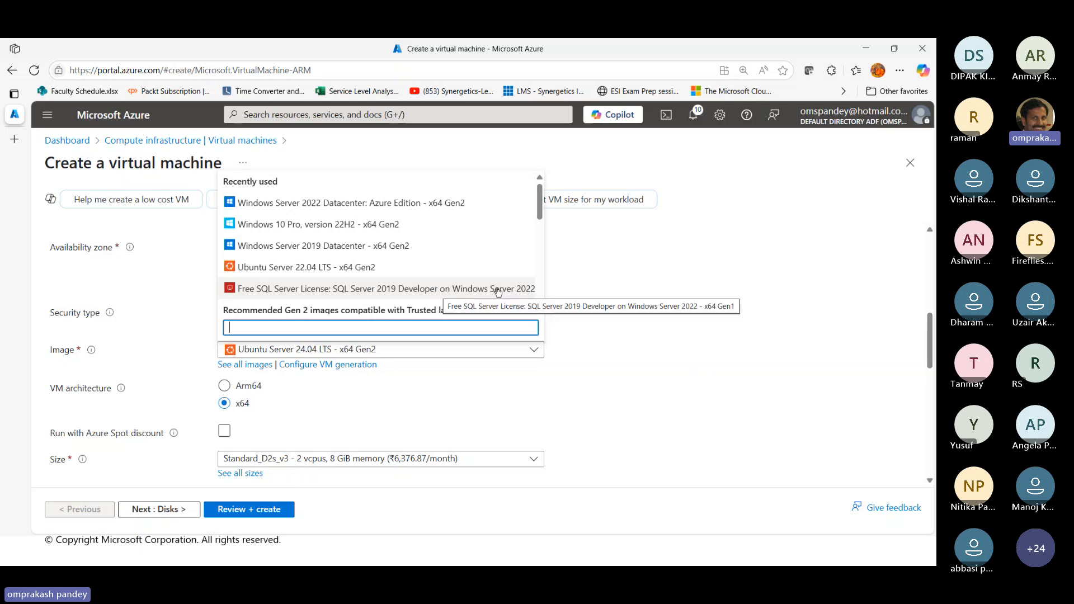
click(300, 289)
scroll(348, 402, down, 1)
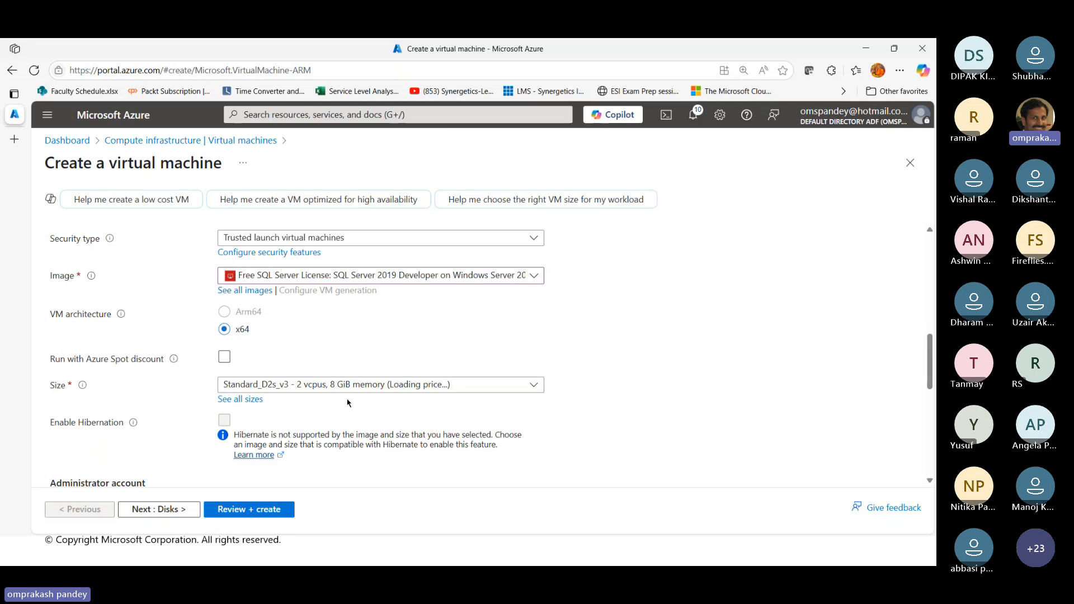
scroll(347, 403, down, 2)
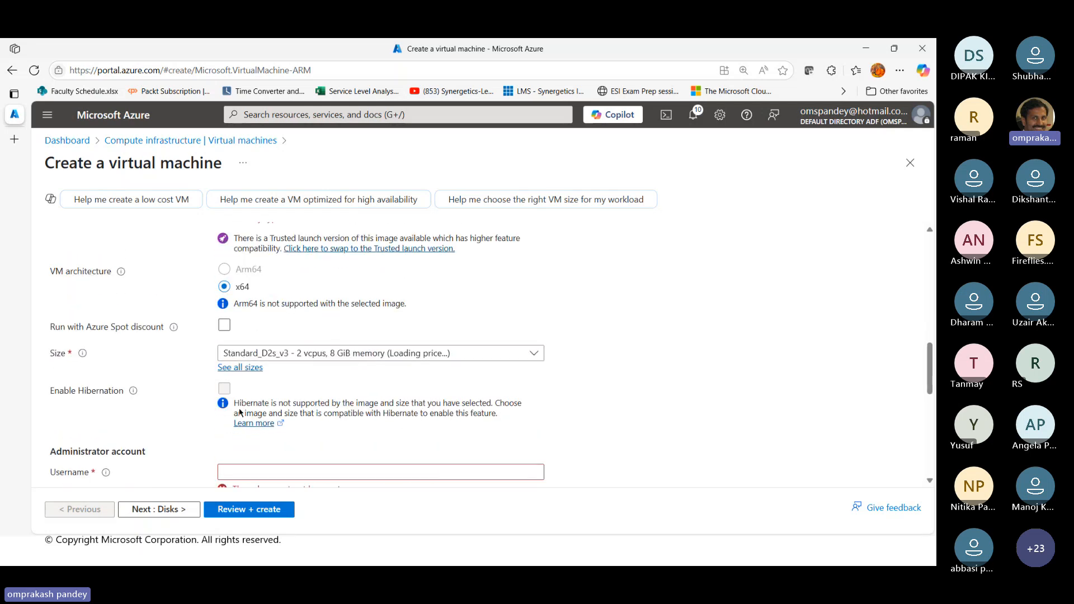
scroll(332, 424, down, 10)
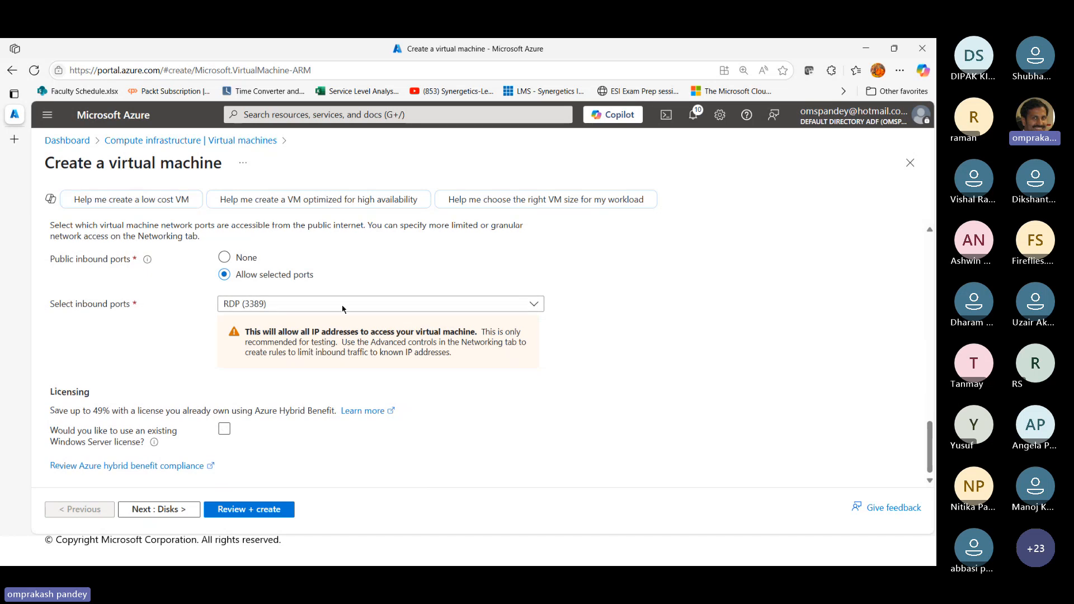
scroll(342, 309, up, 15)
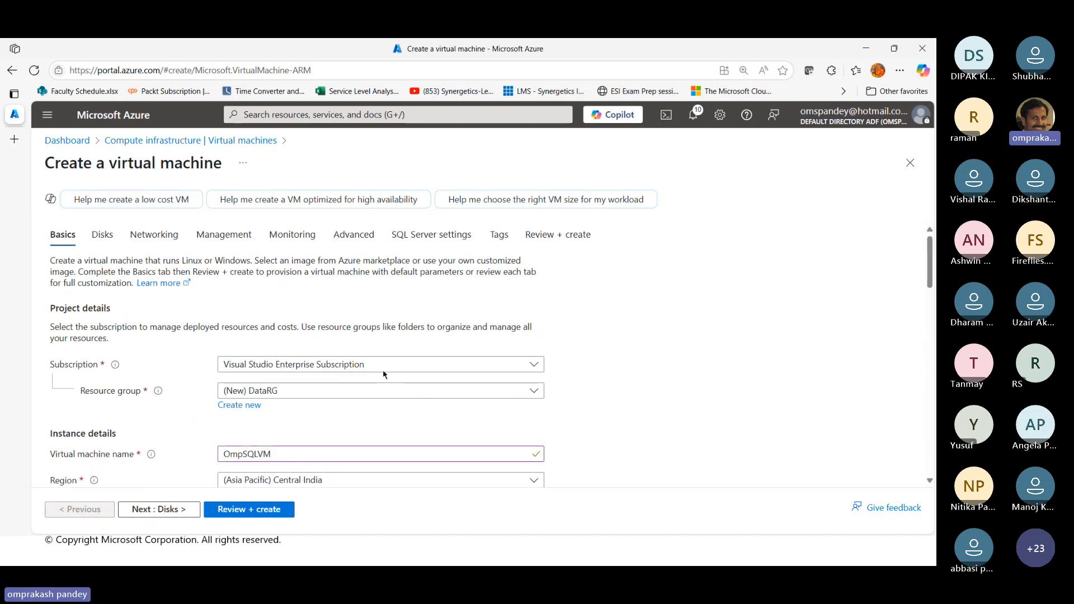
Search the portal for Azure SQL and open that service, discarding the unsaved virtual machine form
click(257, 115)
text(A)
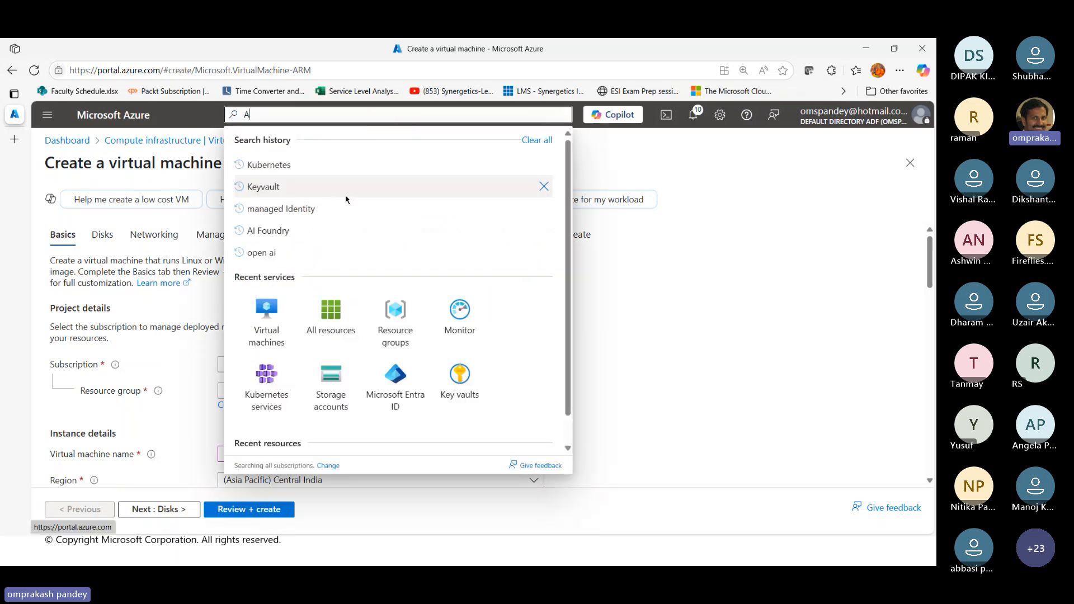
text(zure SQL)
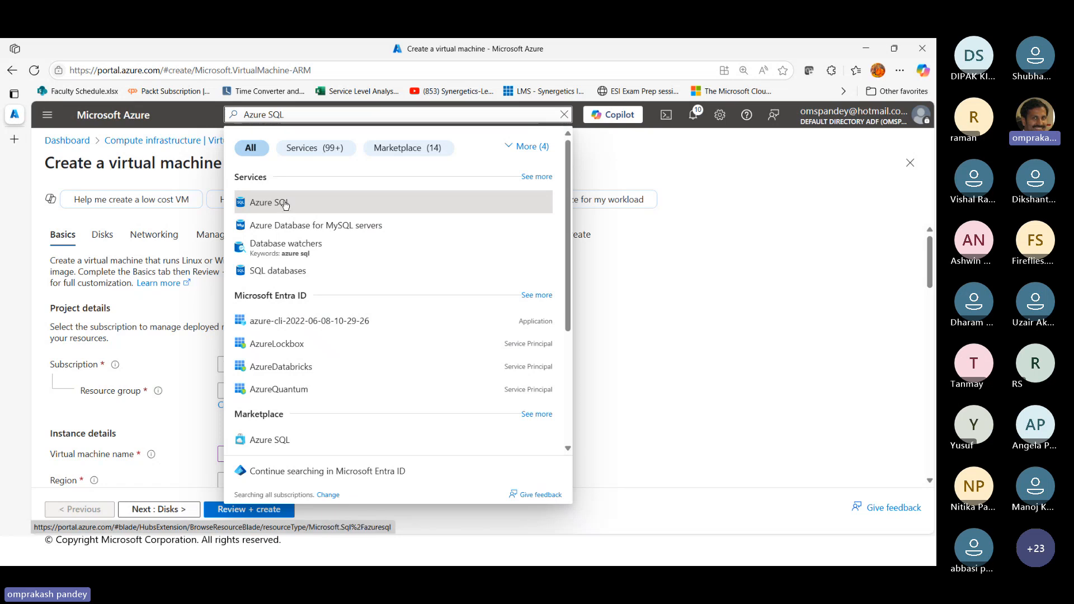
click(285, 205)
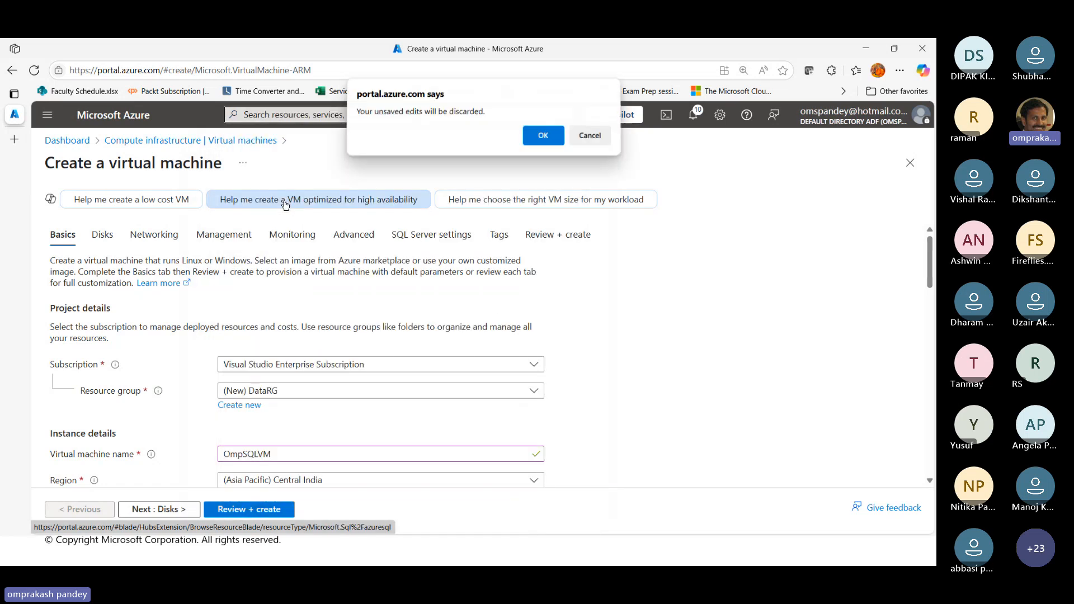
click(543, 138)
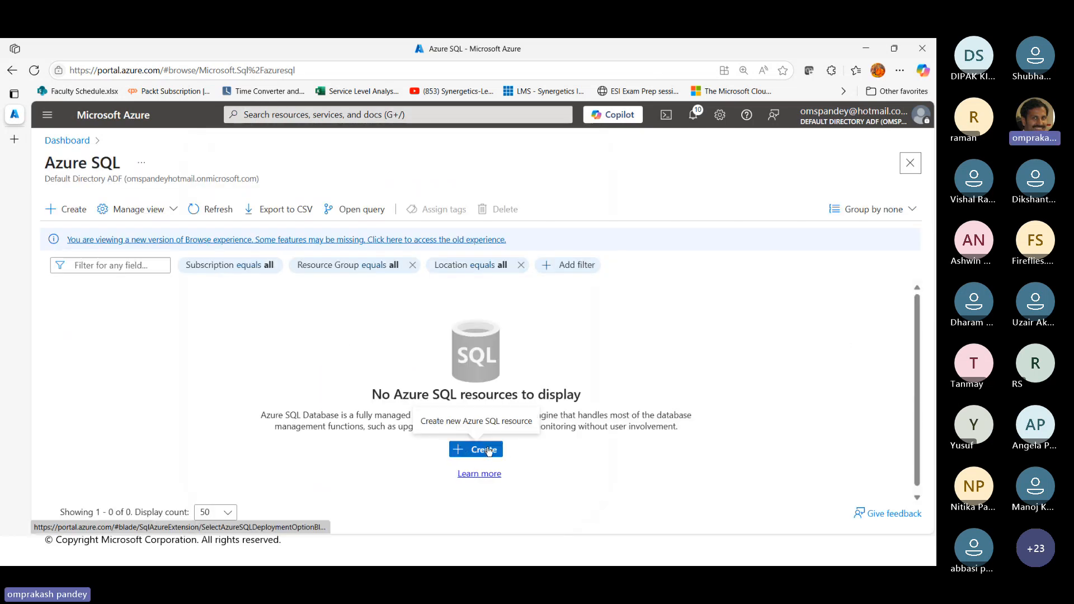
Start a new Azure SQL resource and set the SQL virtual machines image to Free SQL Server License: SQL Server 2022 Developer on Windows Server 2022
click(489, 451)
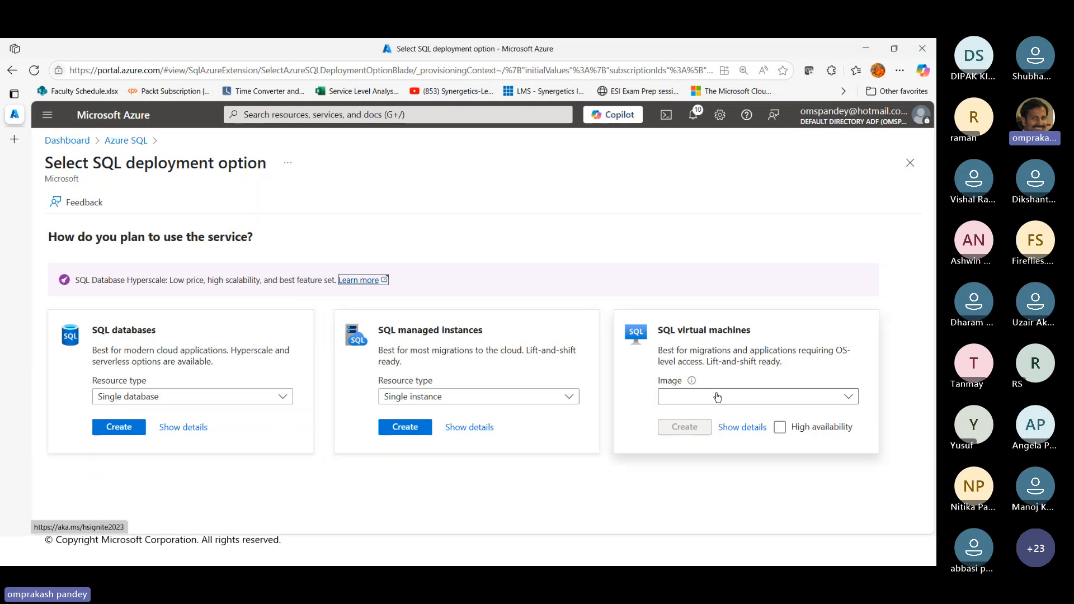
click(851, 399)
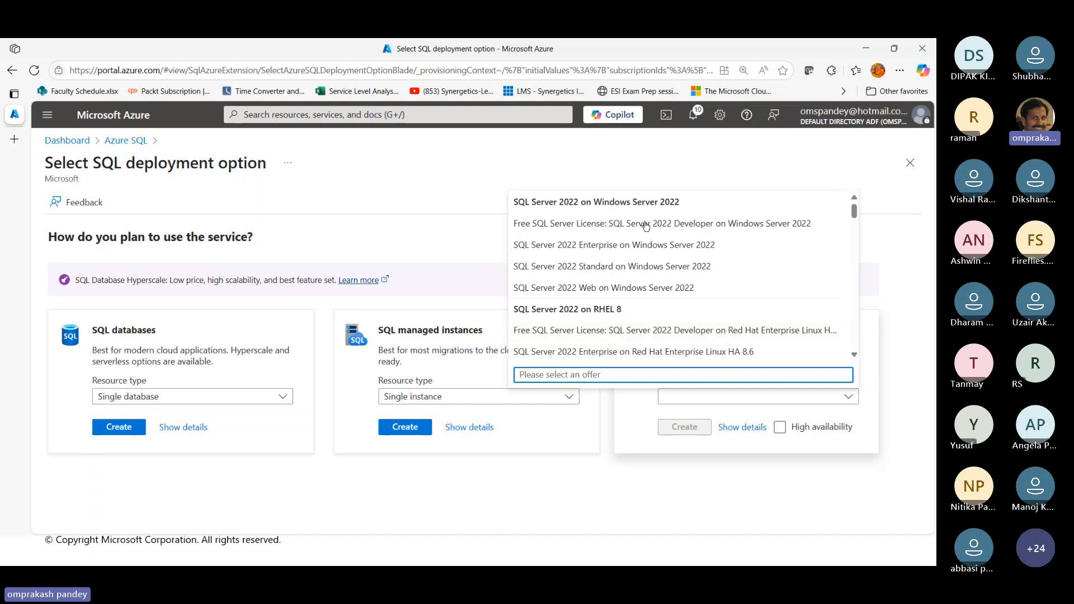
click(582, 227)
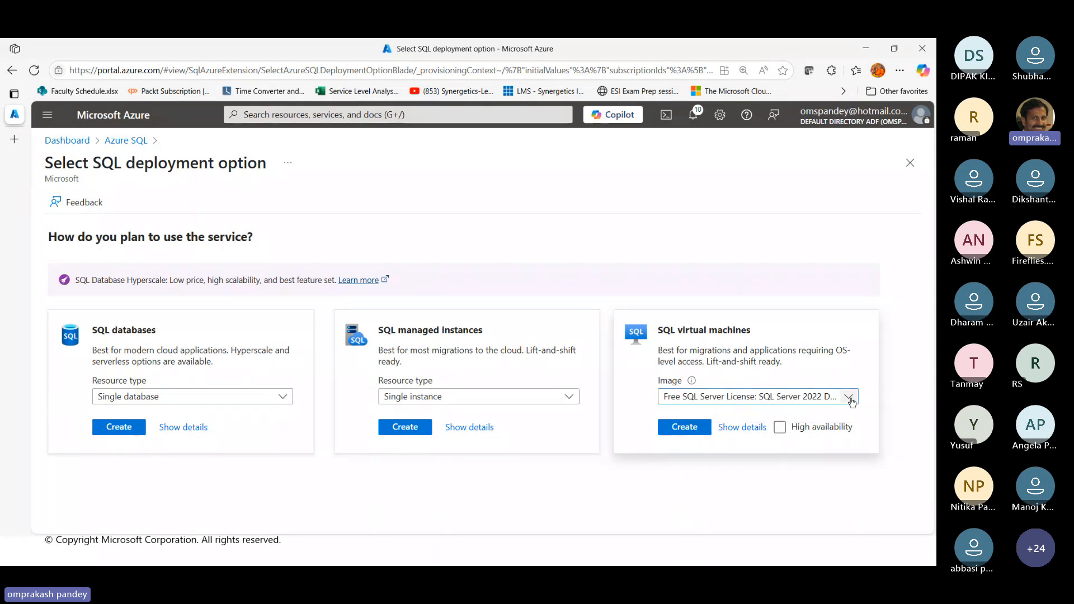
Browse the other SQL Server images offered for SQL virtual machines without changing the selected image
click(849, 397)
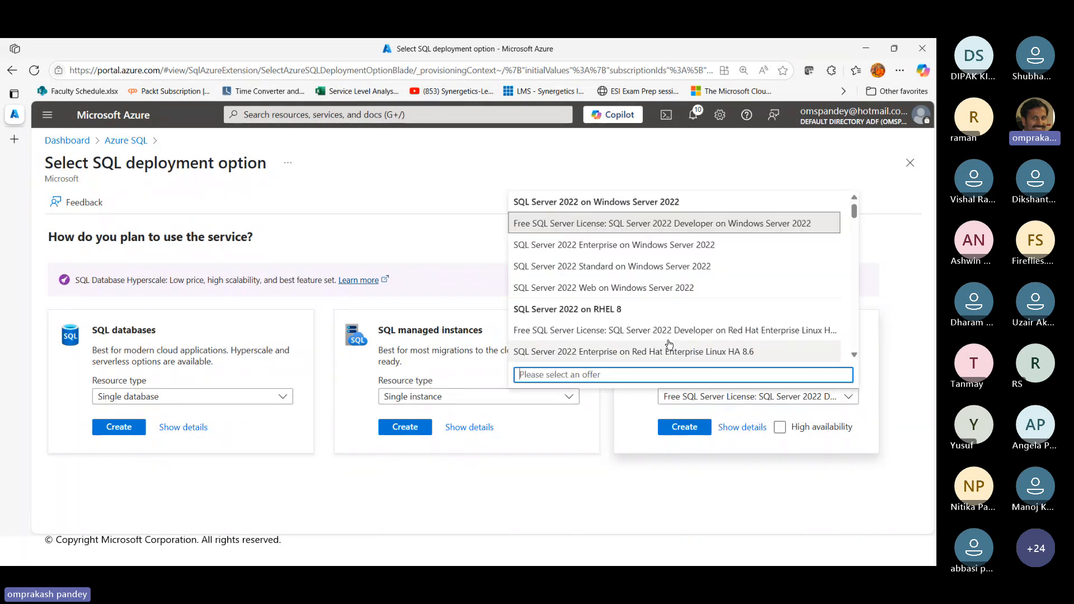
scroll(669, 344, down, 5)
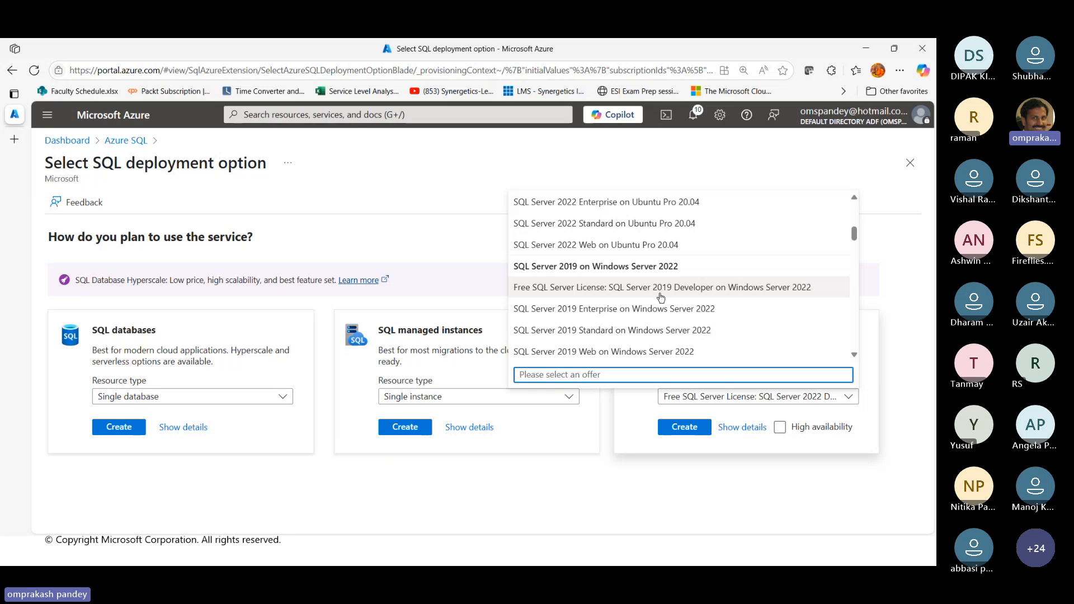
scroll(661, 297, down, 6)
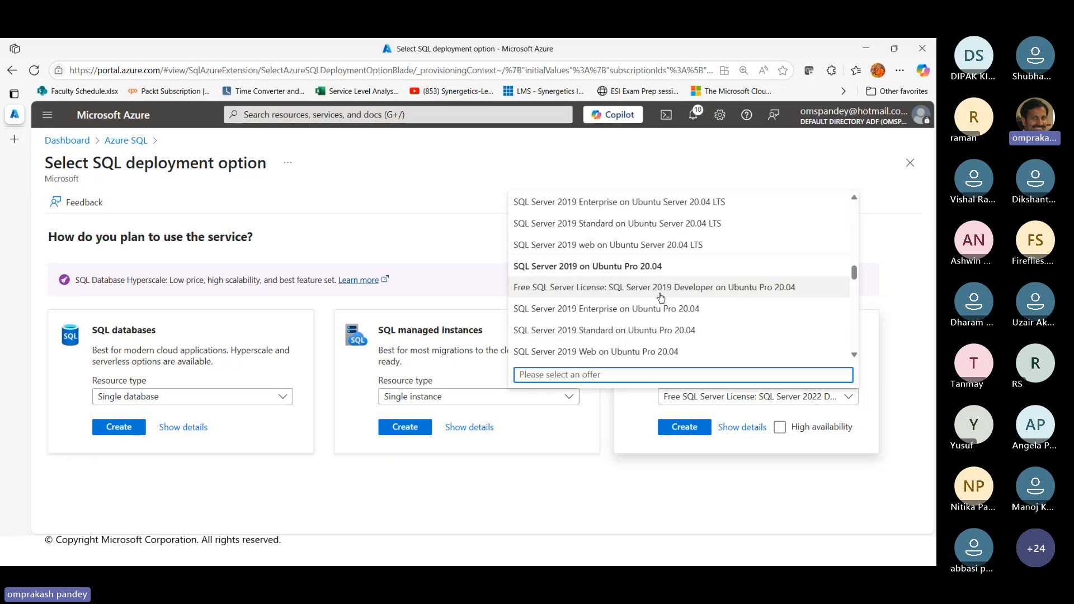
scroll(660, 297, down, 3)
scroll(661, 297, up, 3)
scroll(661, 297, up, 2)
scroll(660, 297, up, 10)
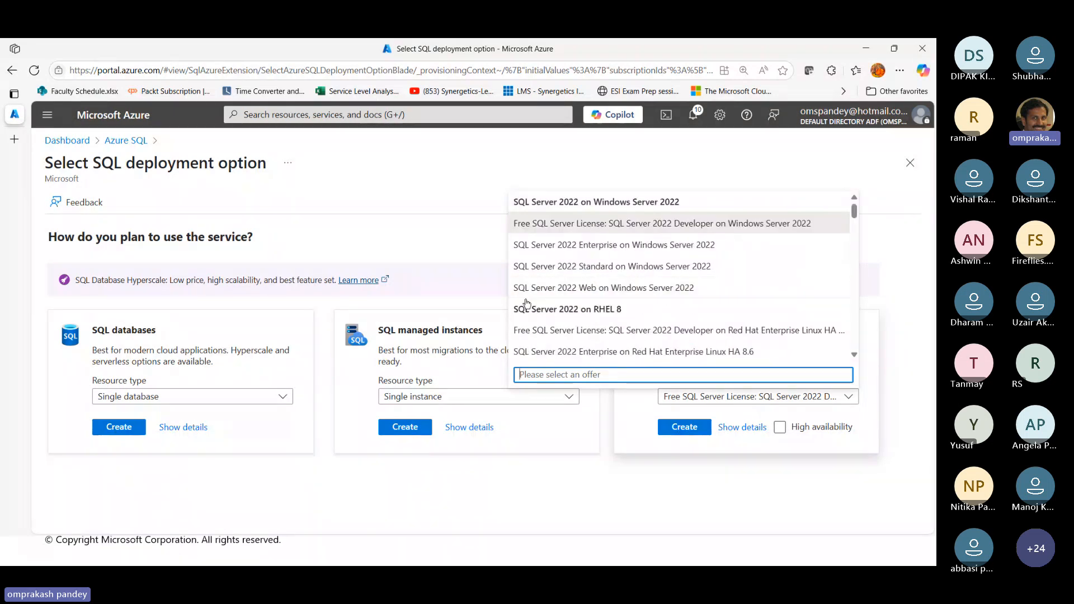
click(636, 450)
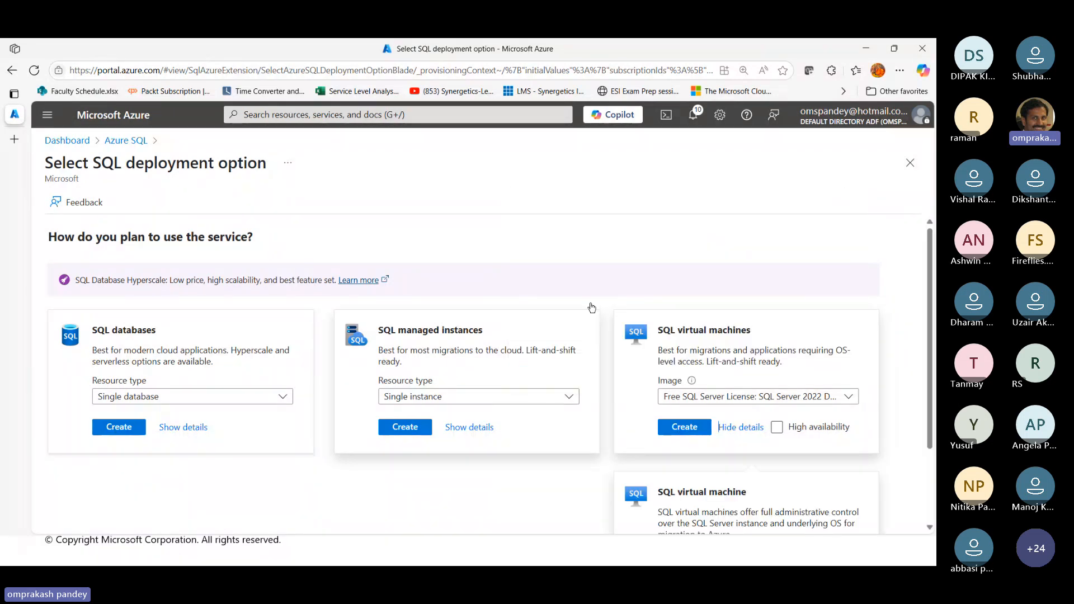
Show the SQL virtual machines details, review the featured capabilities, and begin creating the SQL virtual machine
click(783, 430)
scroll(786, 433, down, 1)
scroll(786, 434, down, 2)
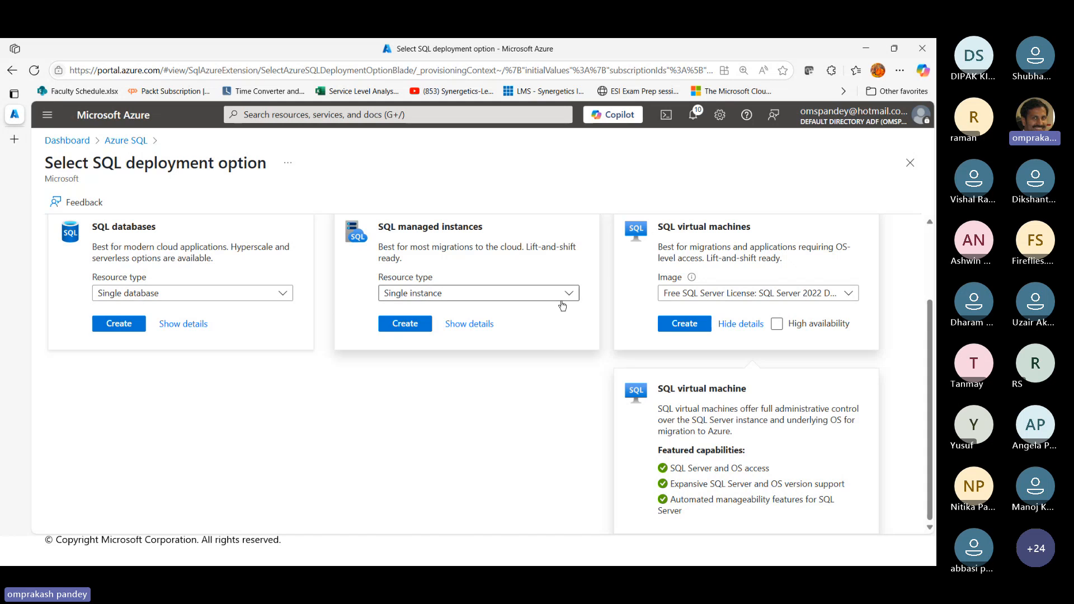
click(699, 330)
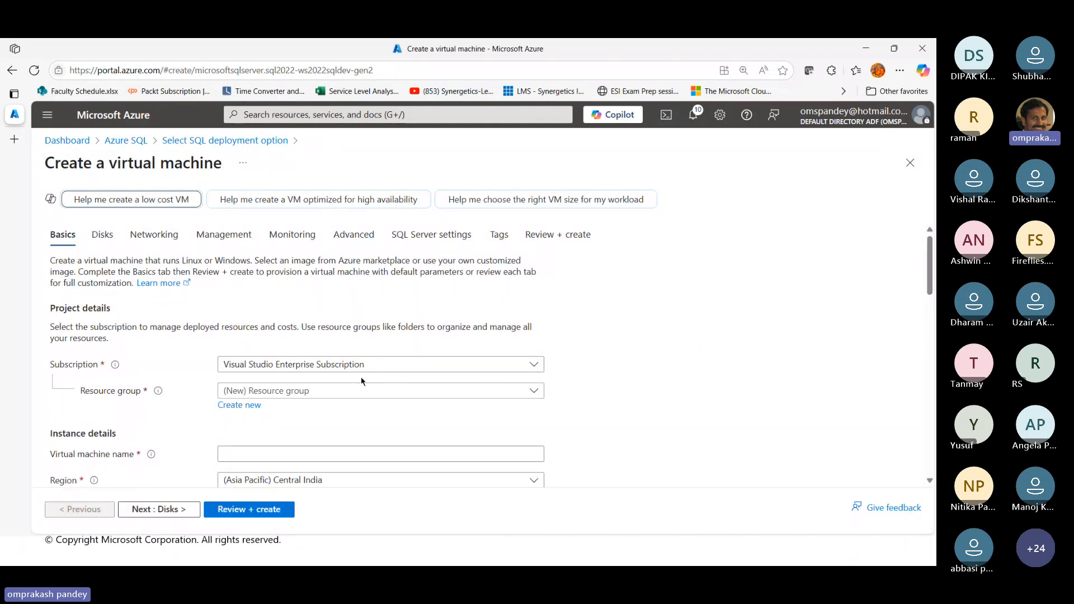
Create a new resource group named DataRG for the SQL virtual machine
click(237, 408)
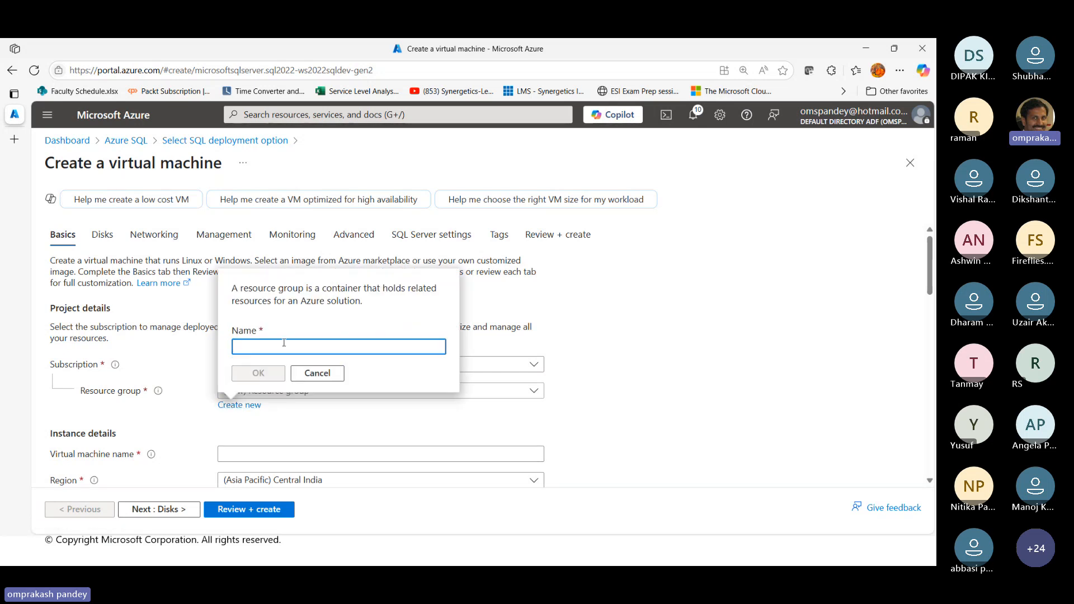
text(DataRG)
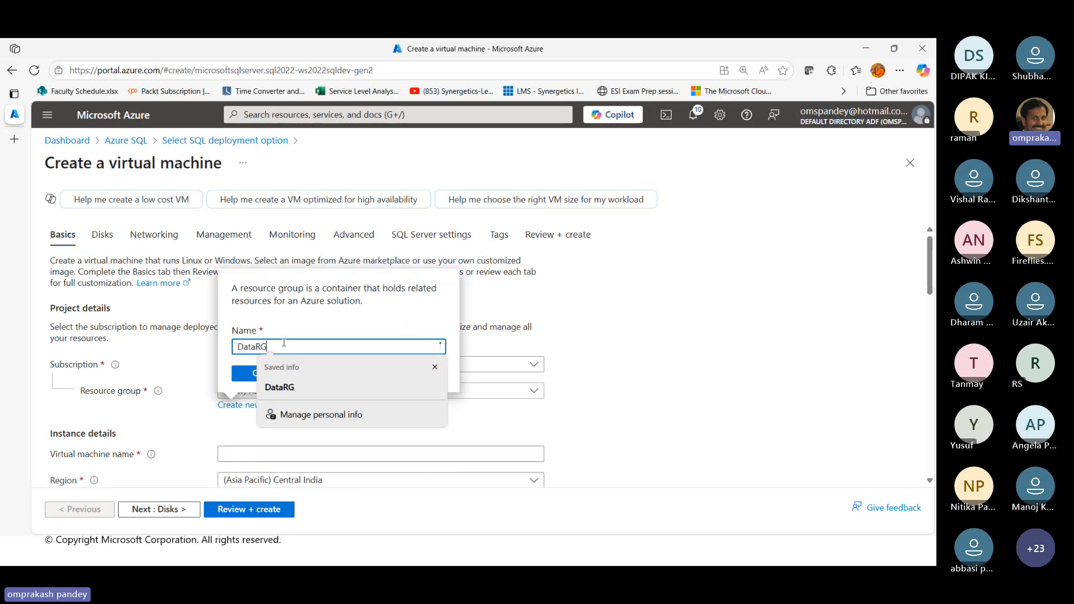
click(244, 374)
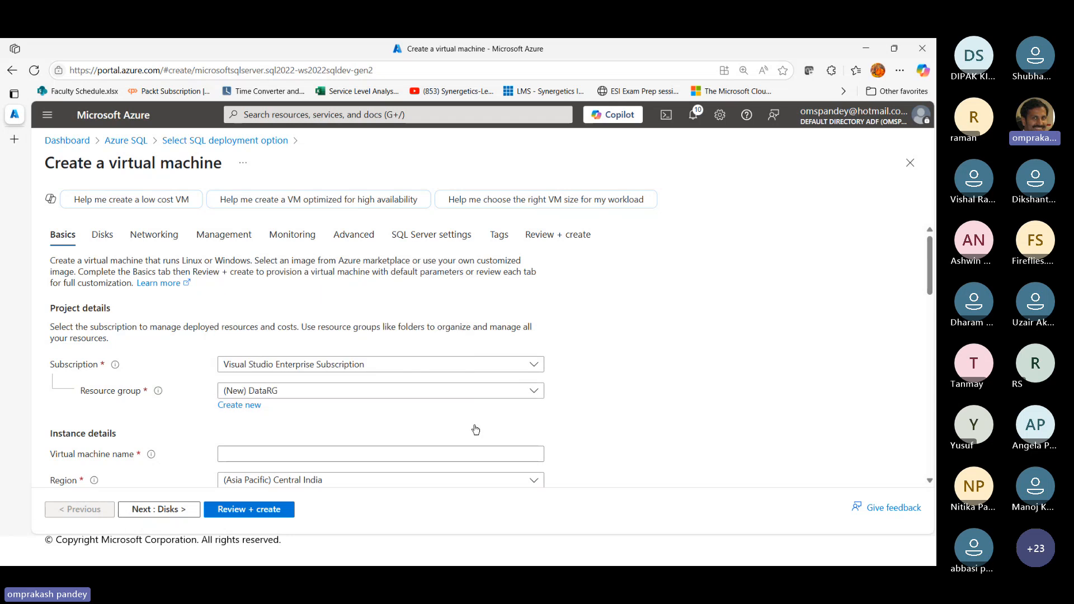
Name the virtual machine OmpSQLVM in the instance details
scroll(730, 360, down, 2)
click(269, 334)
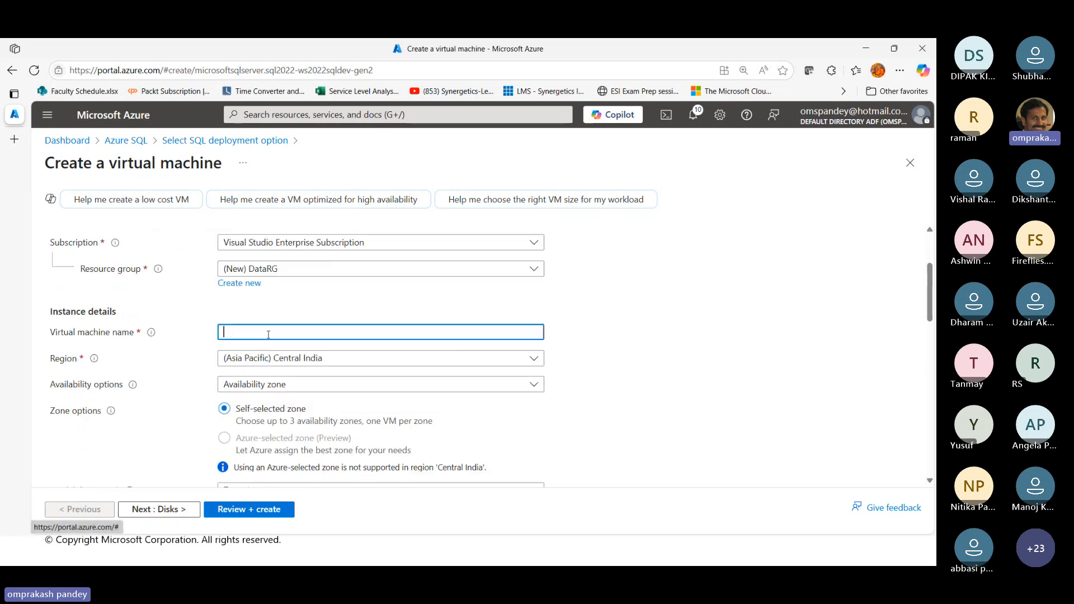
text(Omp)
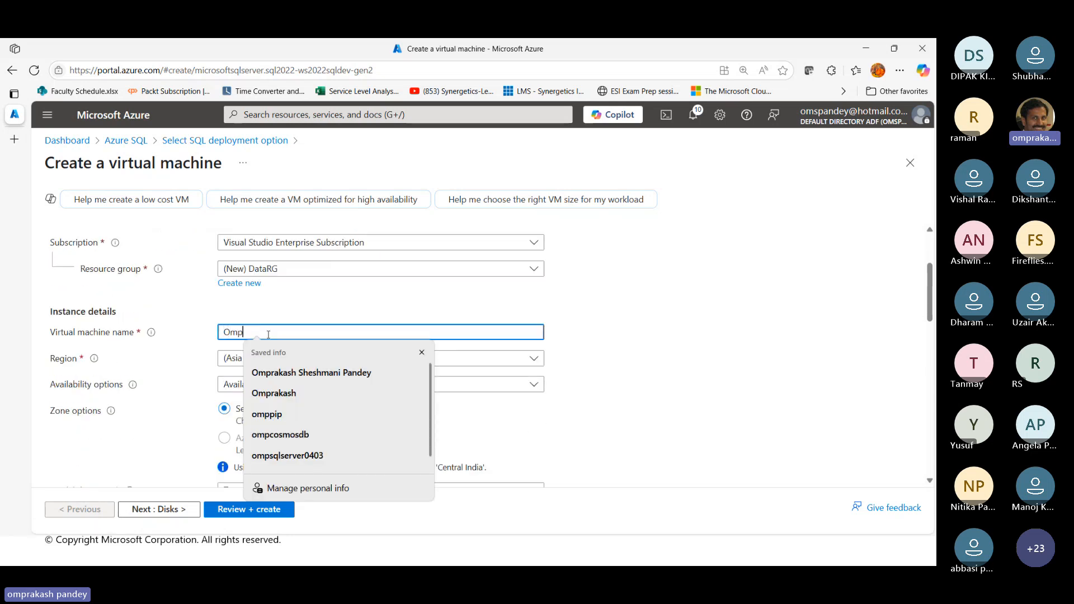
text(SQLV)
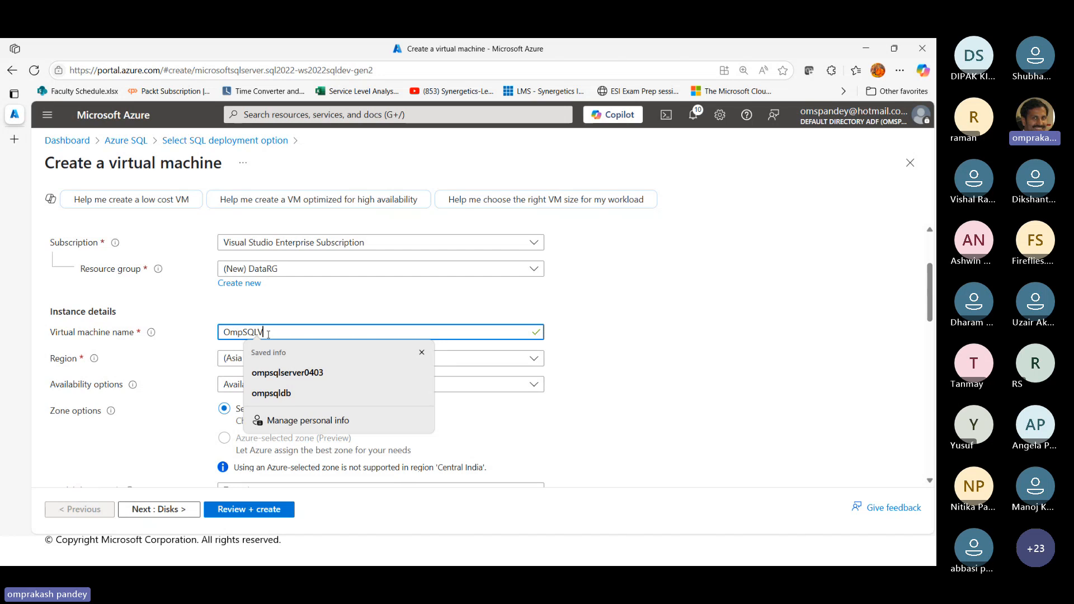
text(M)
click(593, 349)
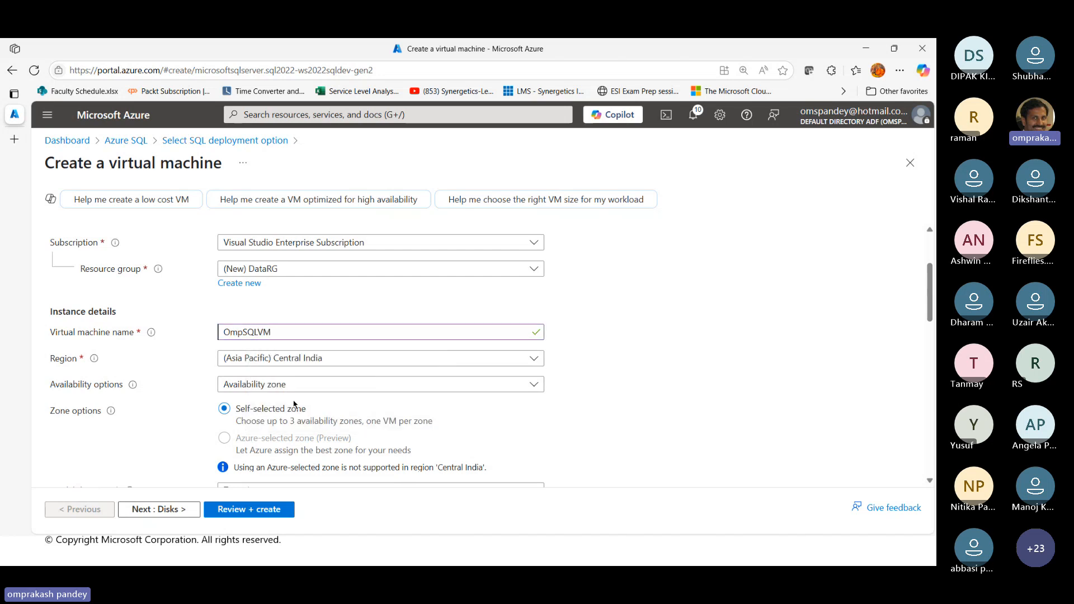
Set the administrator account's username to sqladmin for the virtual machine
scroll(442, 409, down, 1)
scroll(443, 409, down, 3)
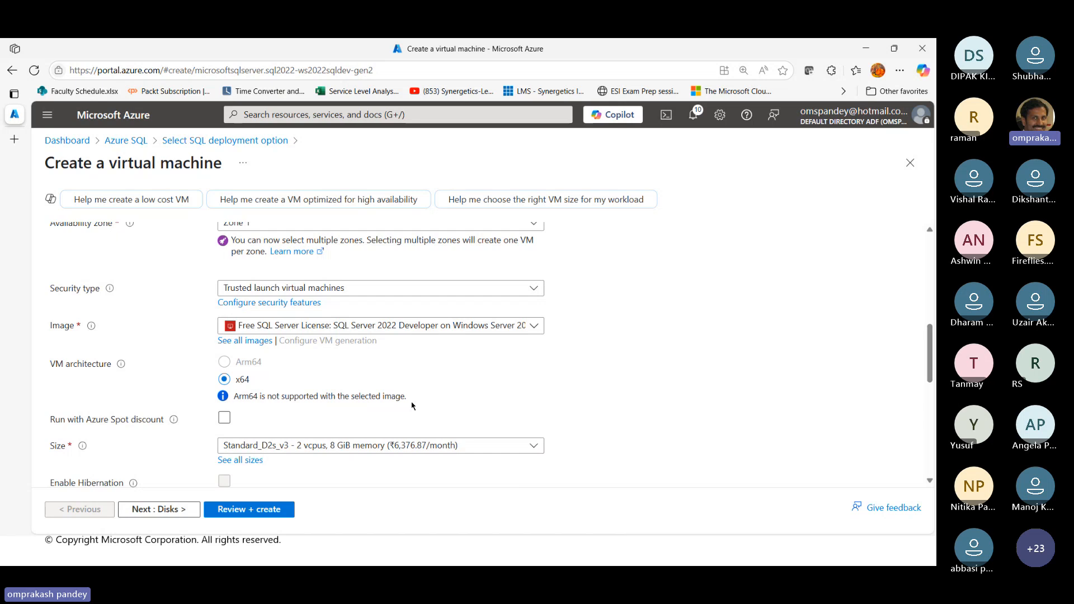
scroll(412, 405, down, 3)
click(273, 344)
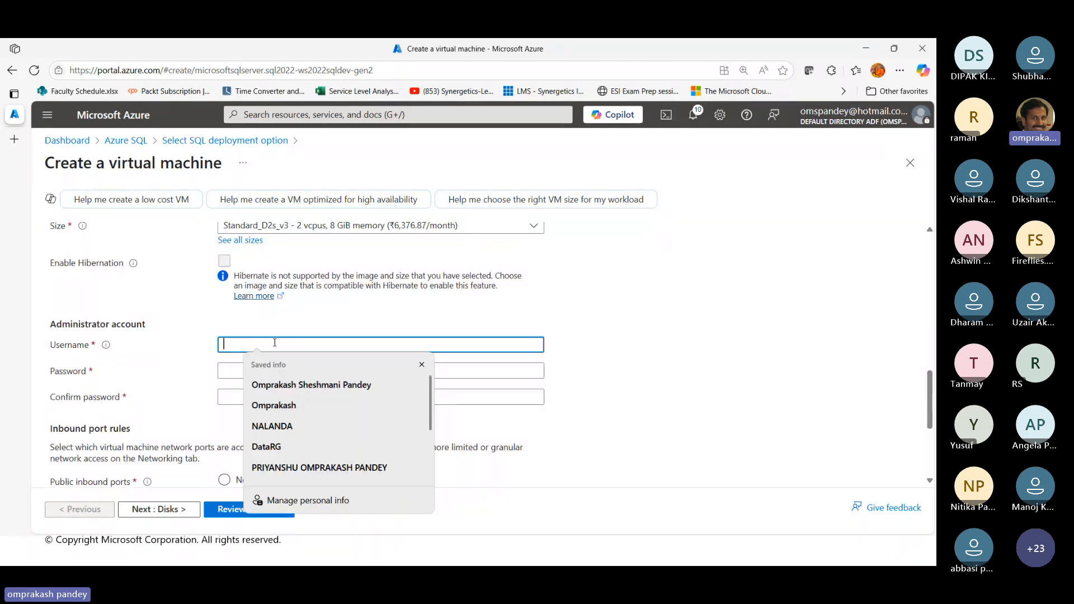
text(sqladmin)
key(Tab)
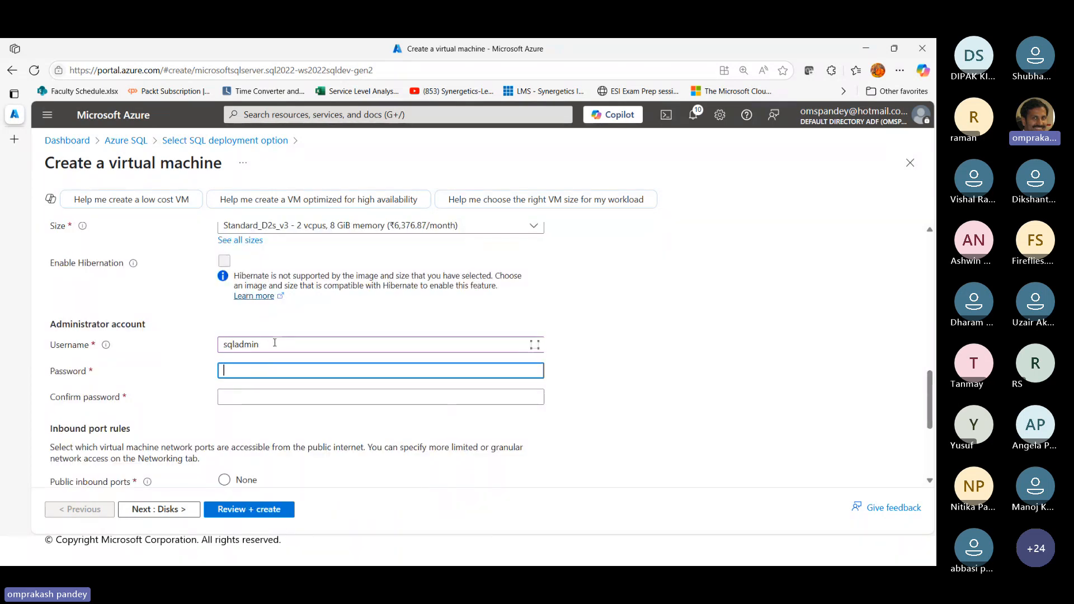
Enter the administrator account's password and repeat it in the confirmation field
text(•••••••)
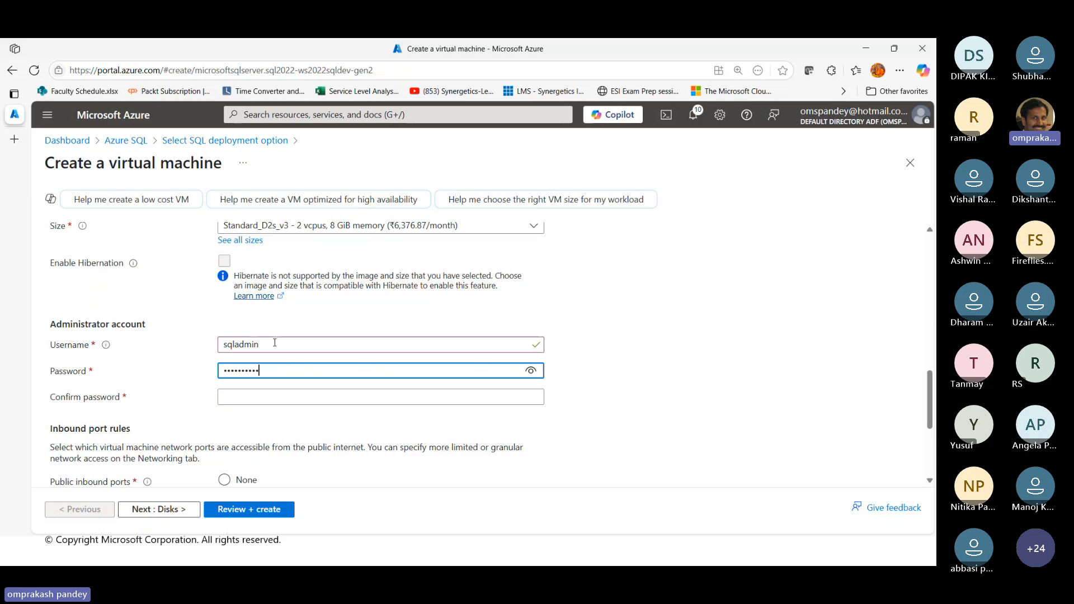
text(••)
key(Tab)
text(••••)
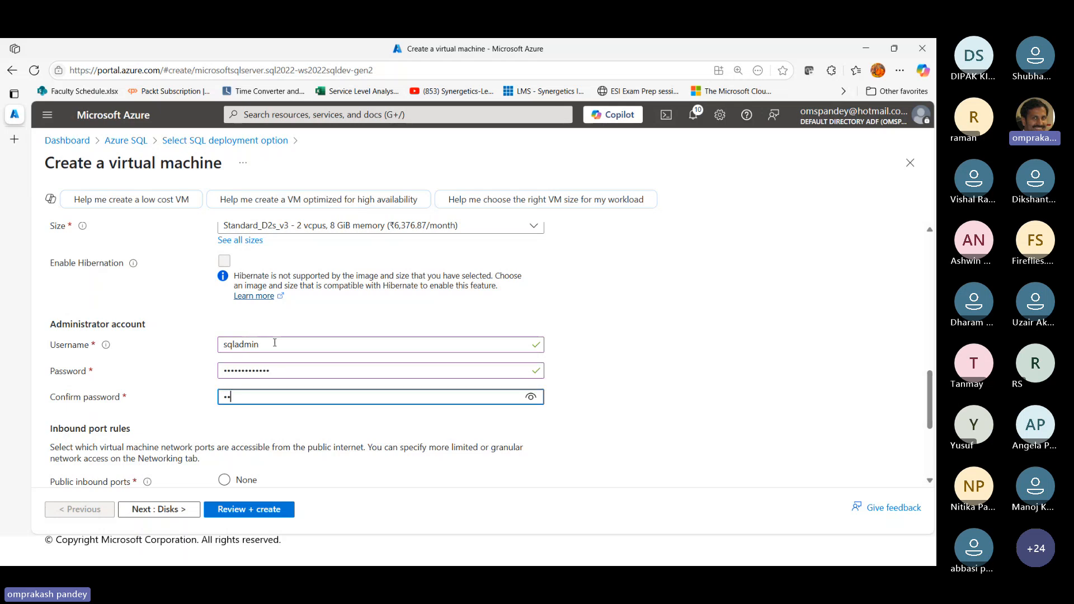
text(•••••••••)
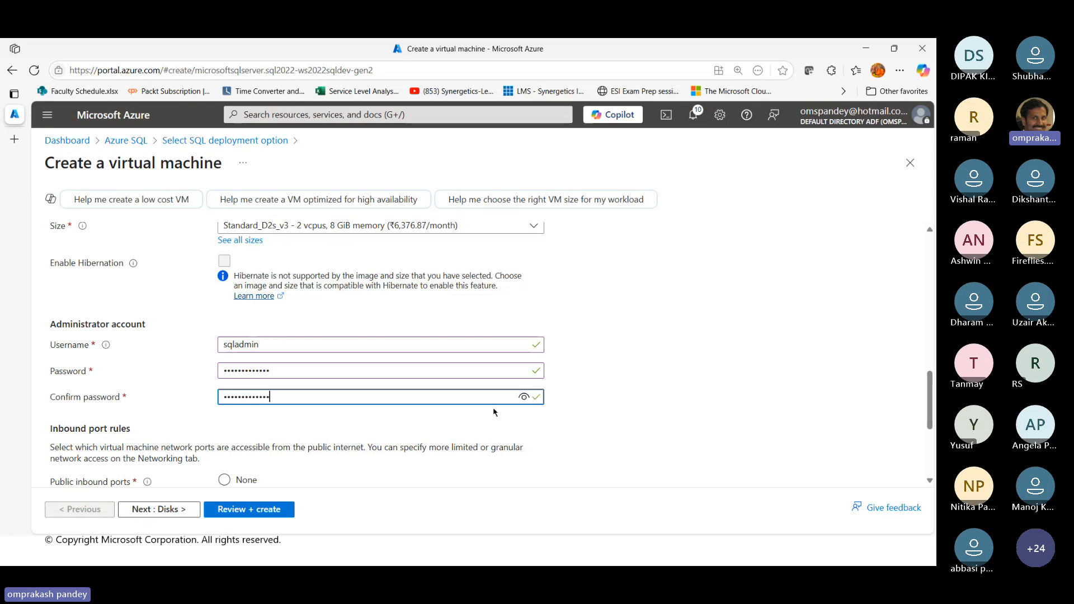
Check the inbound port rules and the licensing option, keeping RDP (3389) as the selected inbound port
scroll(493, 408, down, 3)
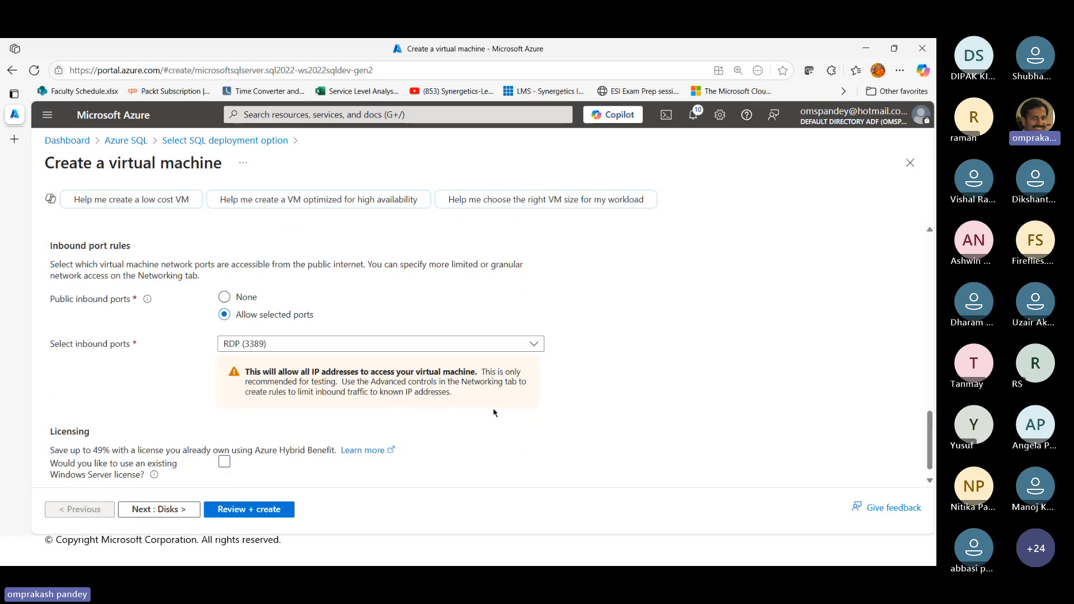
click(262, 345)
click(261, 345)
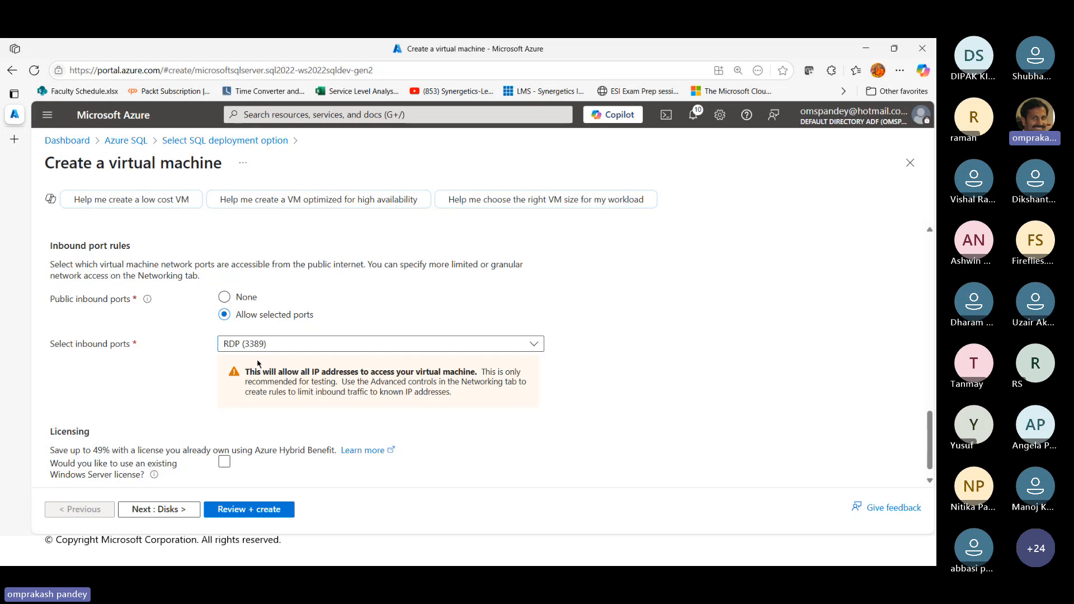
scroll(684, 389, down, 1)
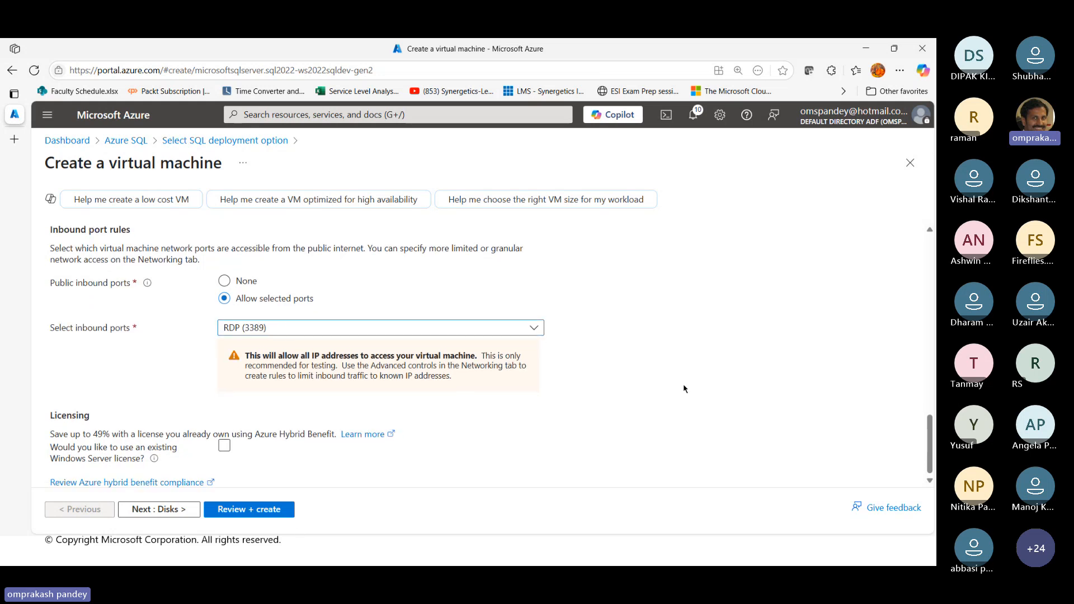
Set the OS disk type to Standard HDD with locally-redundant storage in the VM's disk settings
click(160, 508)
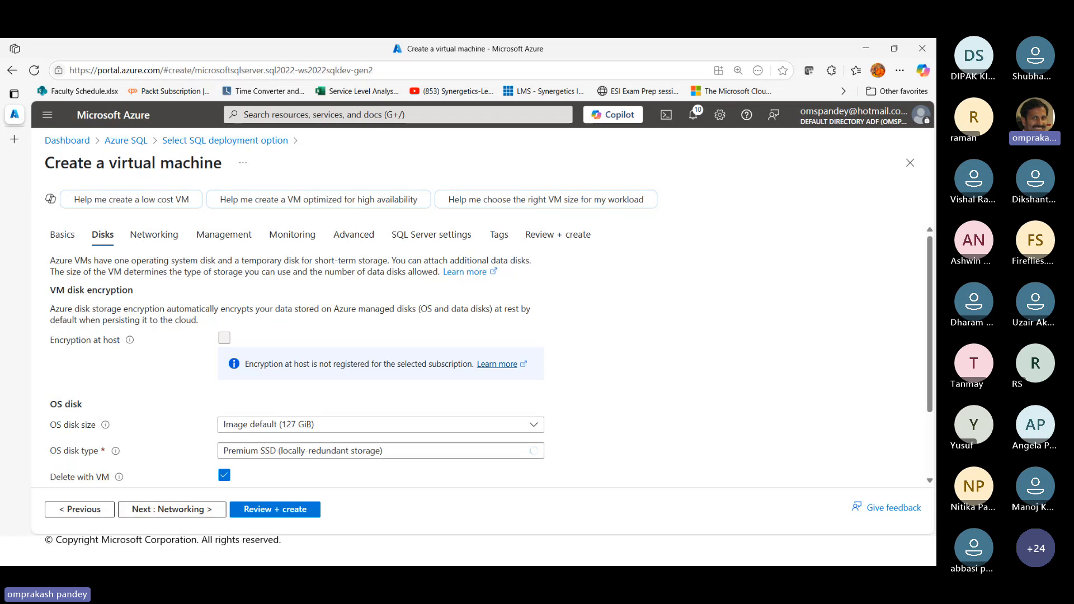
click(374, 450)
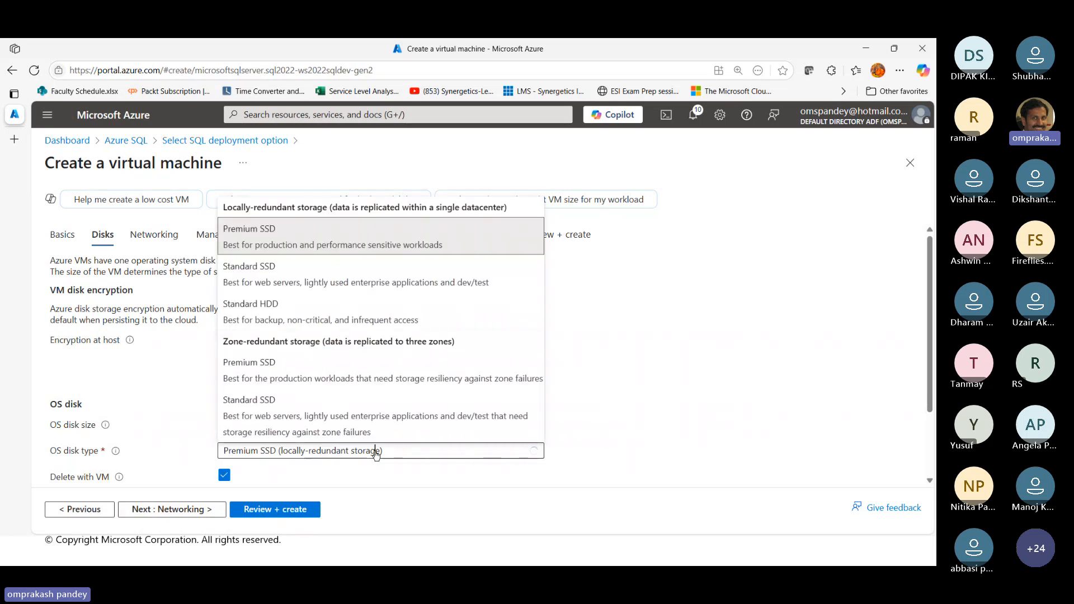
click(267, 316)
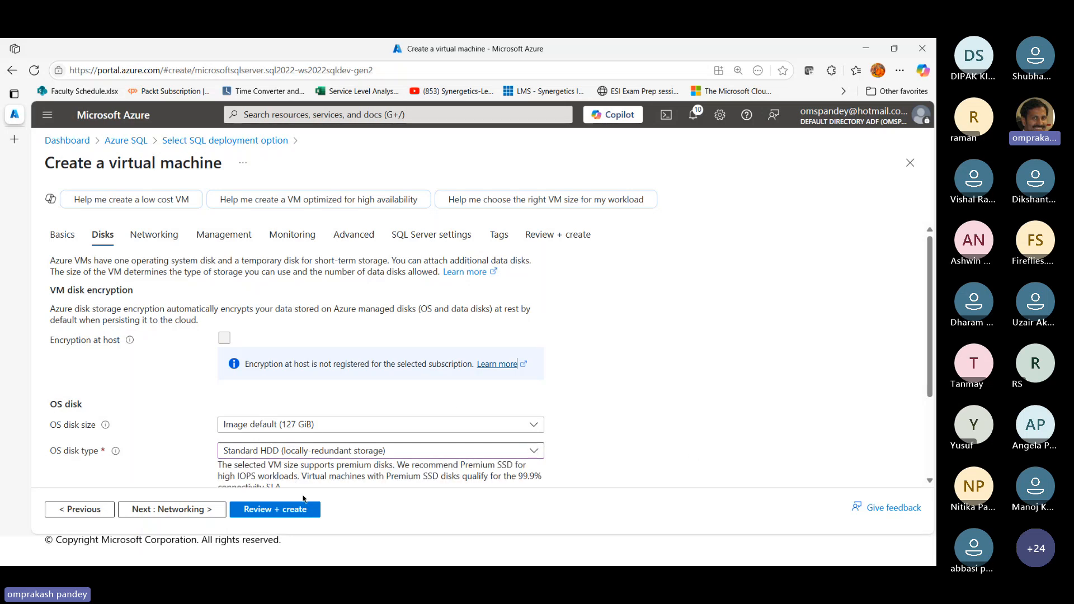
scroll(304, 499, down, 2)
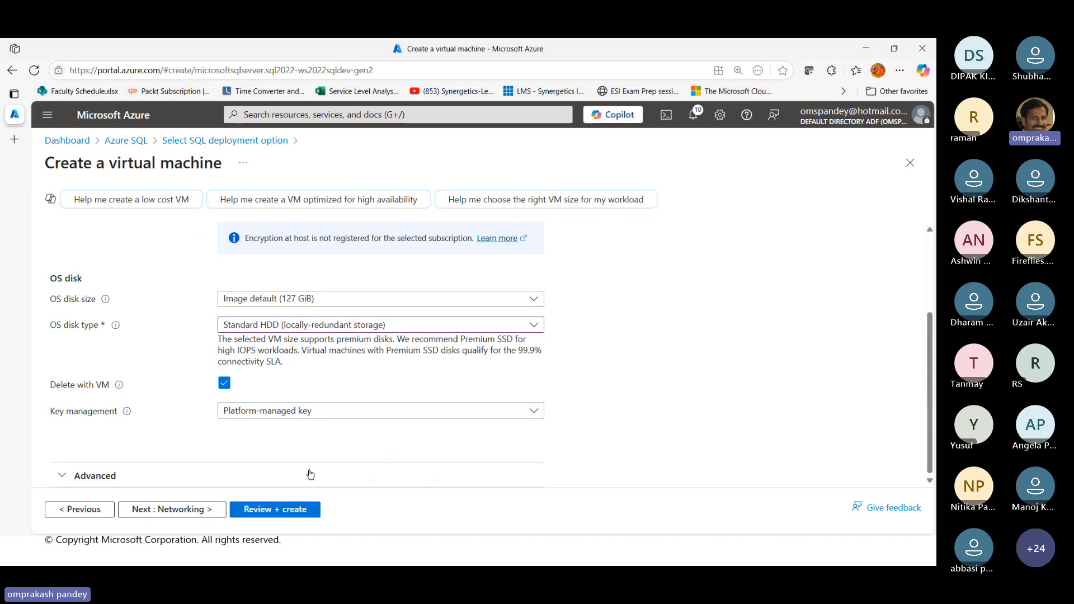
Enable deletion of the public IP and NIC when the VM is deleted in the networking settings
click(191, 510)
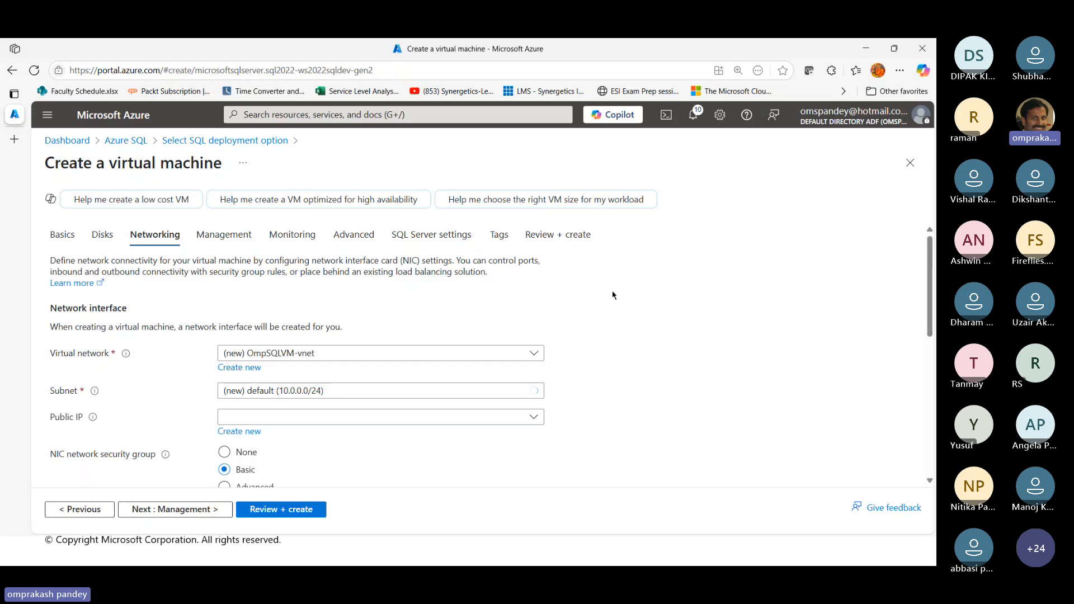
scroll(464, 408, down, 2)
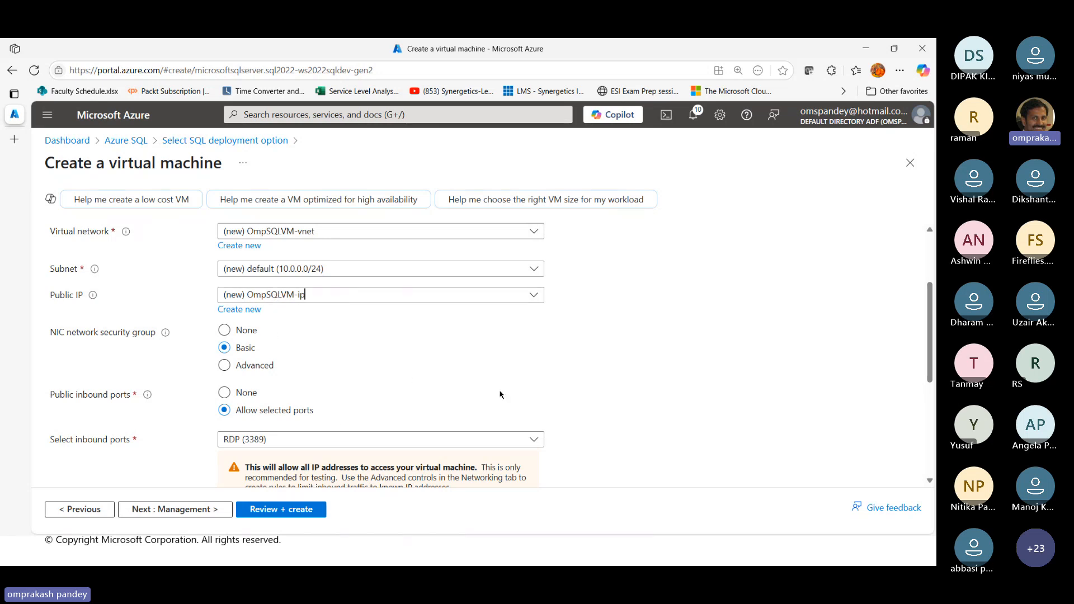
scroll(333, 337, down, 2)
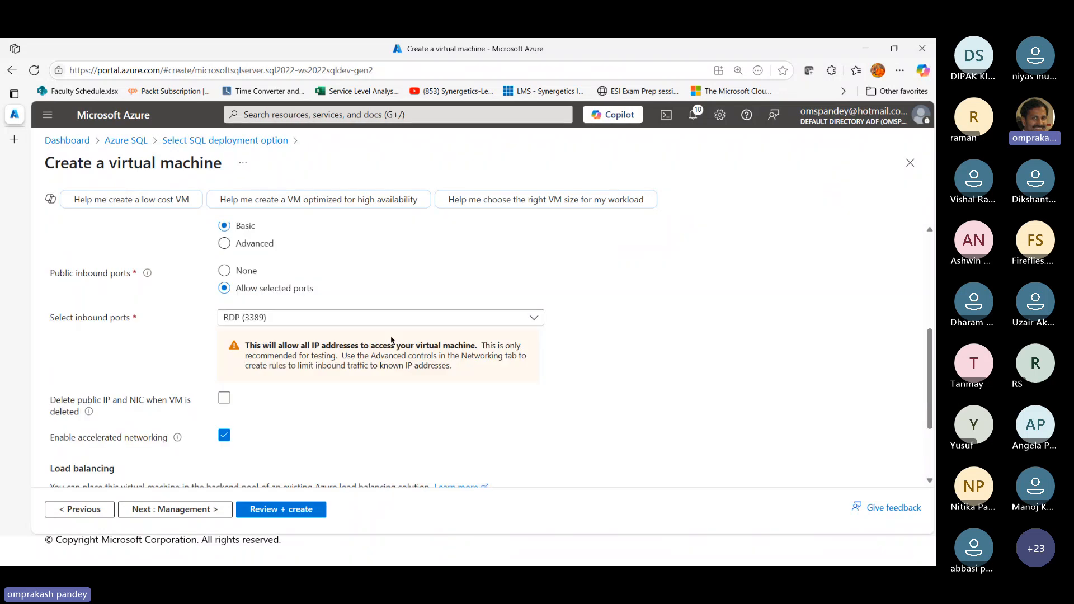
click(224, 397)
scroll(393, 417, down, 2)
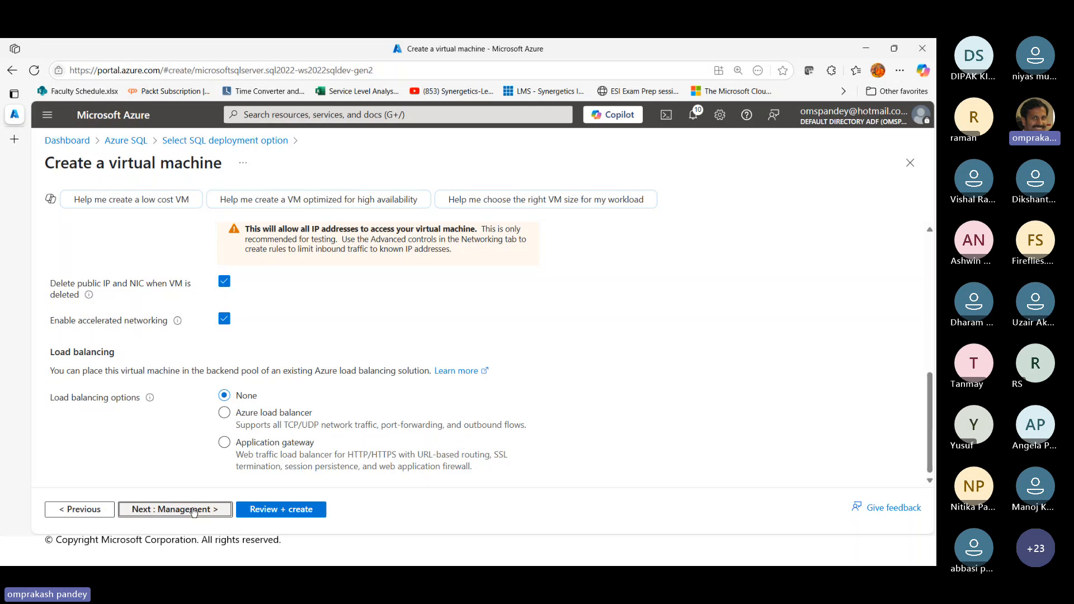
Disable auto-shutdown in the virtual machine's management settings
click(220, 510)
scroll(373, 403, down, 3)
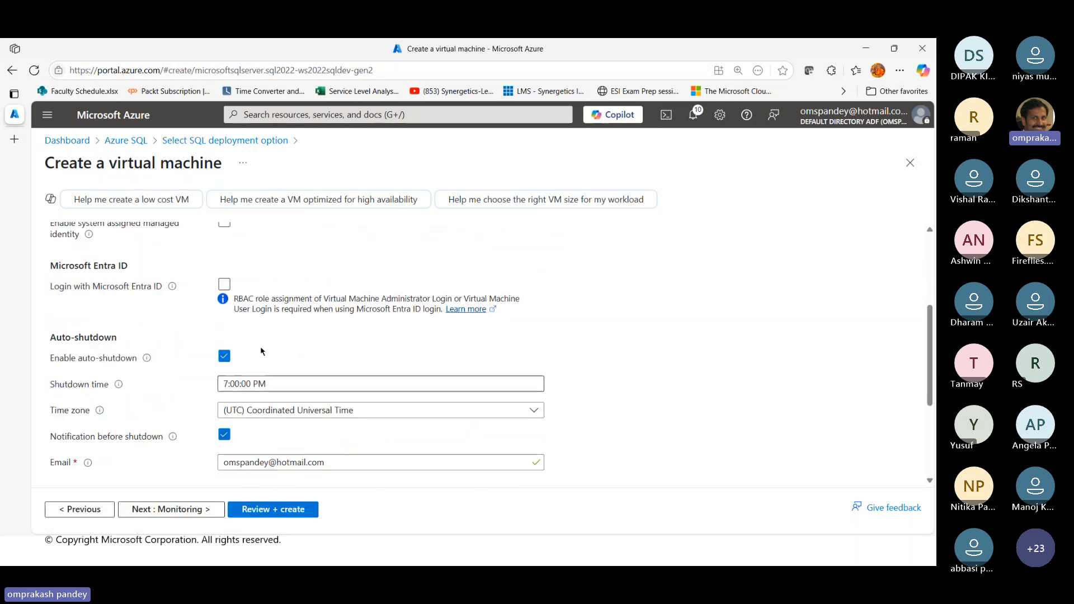
click(224, 356)
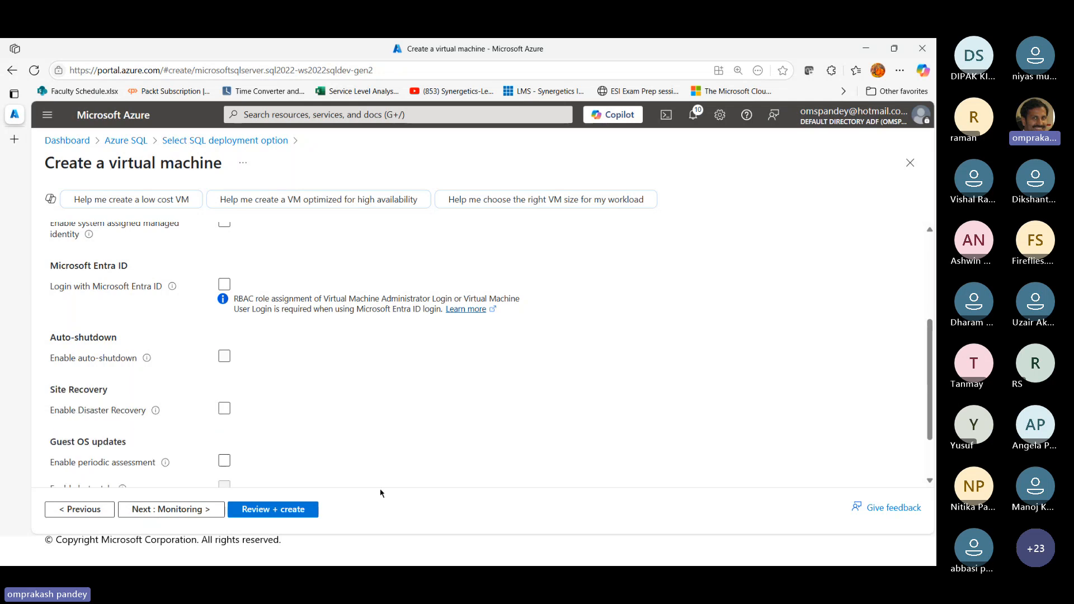
scroll(378, 494, down, 2)
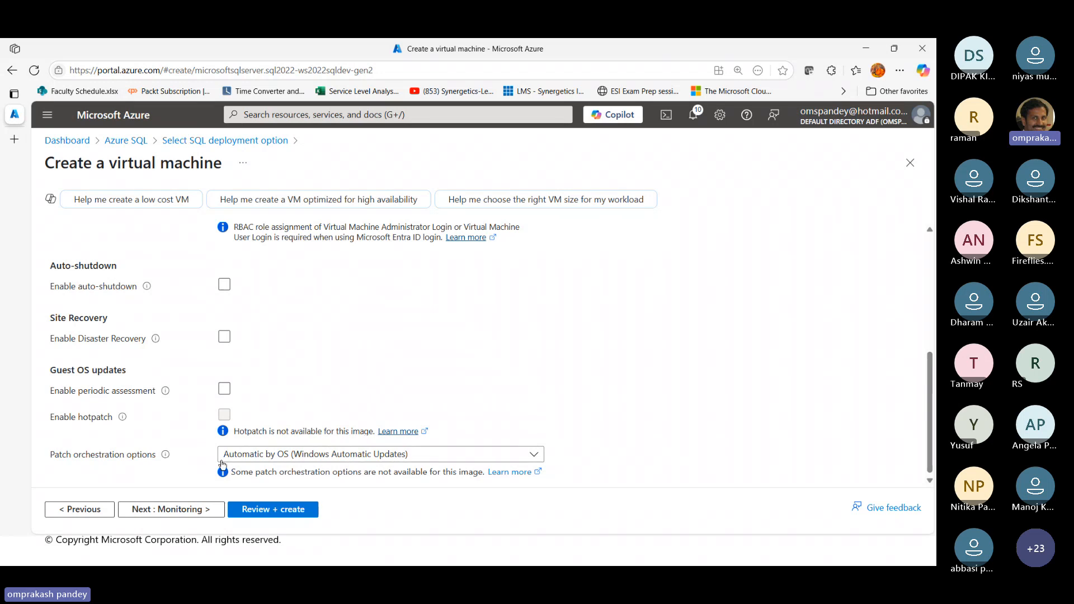
Review the VM's monitoring settings, switching OS guest diagnostics on and back off
click(185, 514)
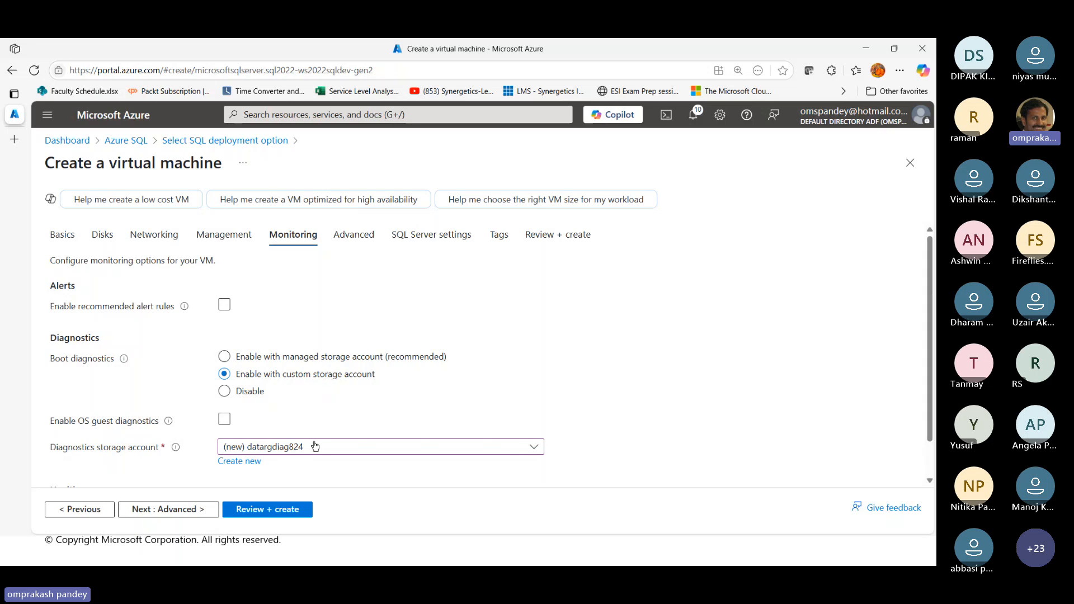
scroll(311, 446, down, 1)
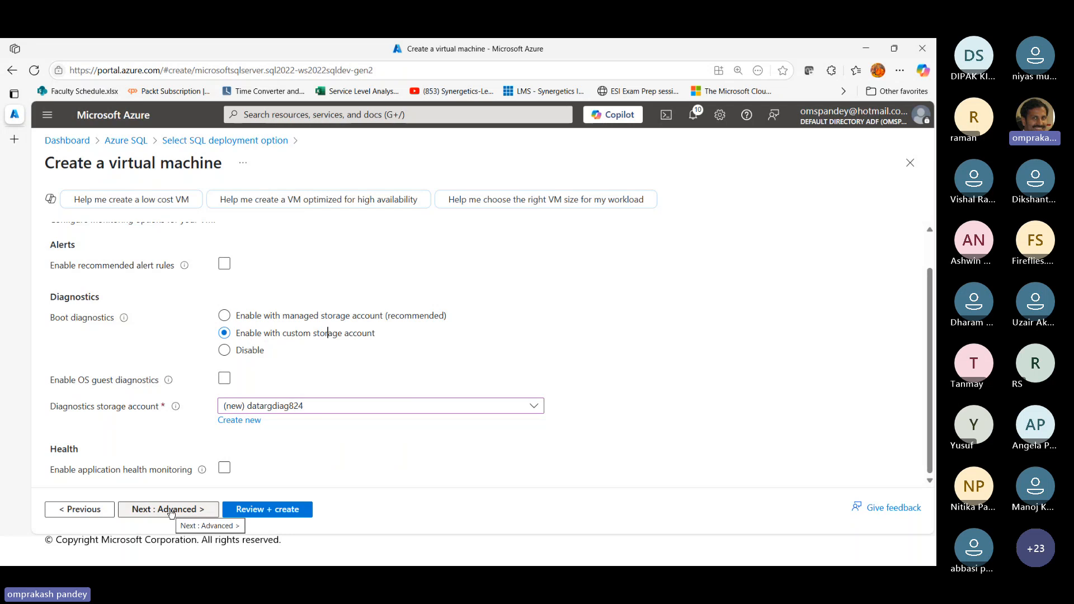
click(224, 380)
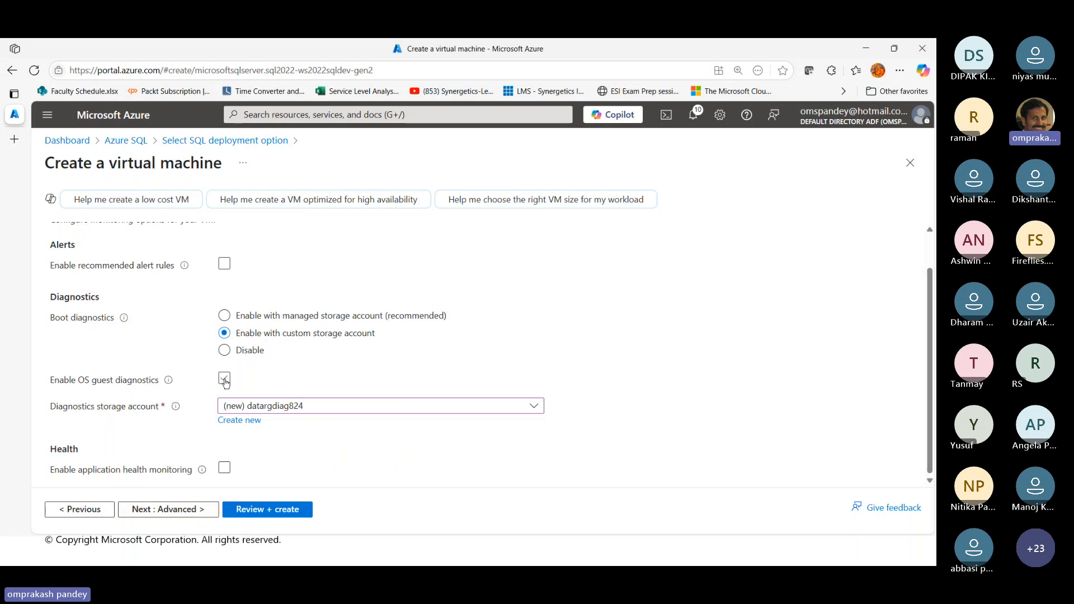
click(224, 380)
Go to the VM's advanced settings and open the gallery of extensions to install
click(179, 509)
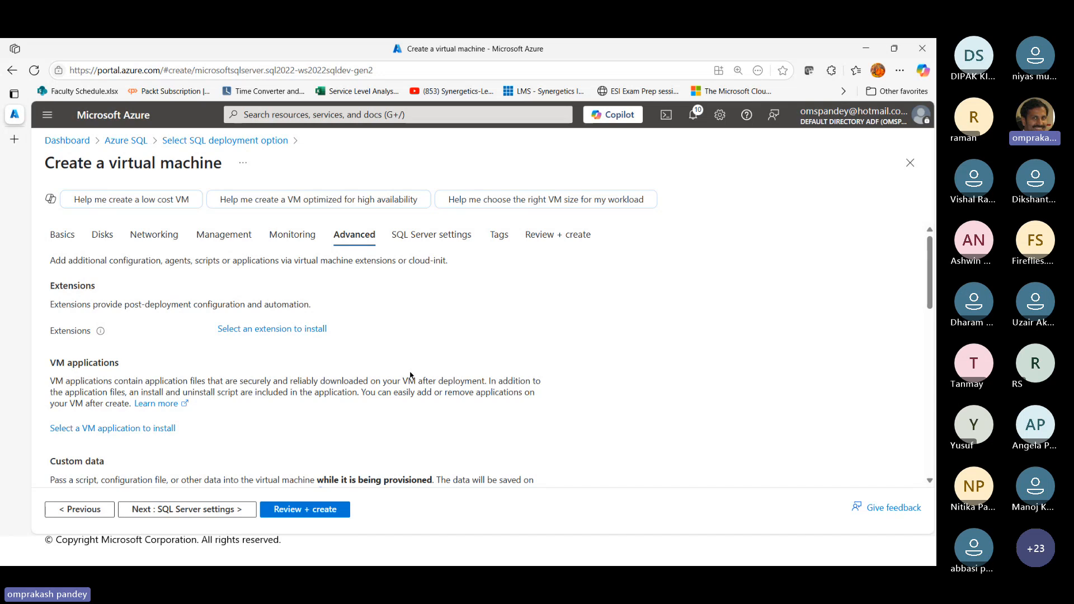
scroll(415, 376, down, 2)
scroll(414, 376, up, 2)
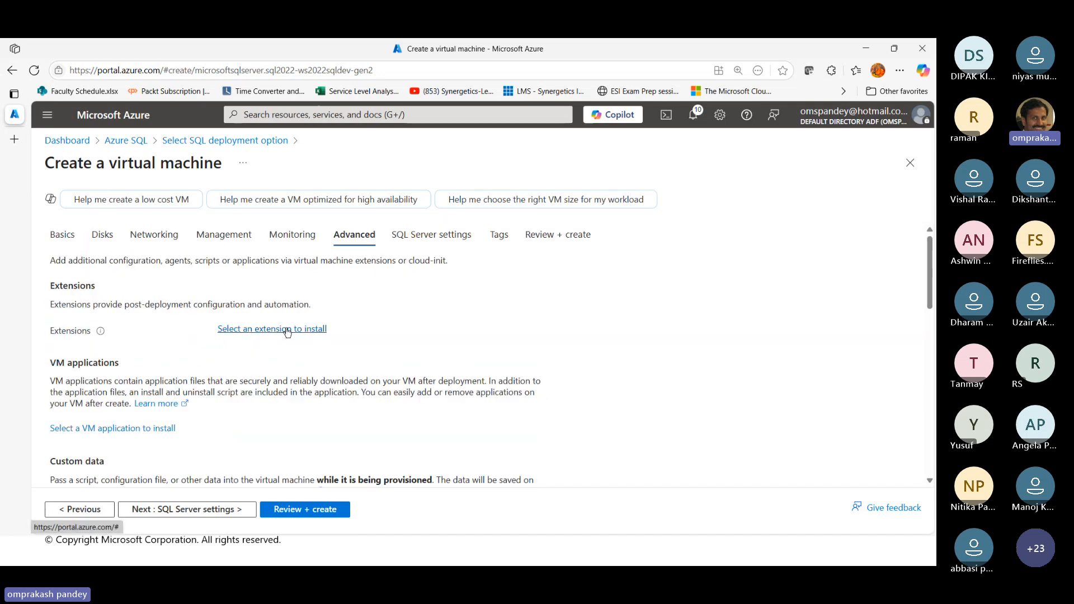
click(287, 330)
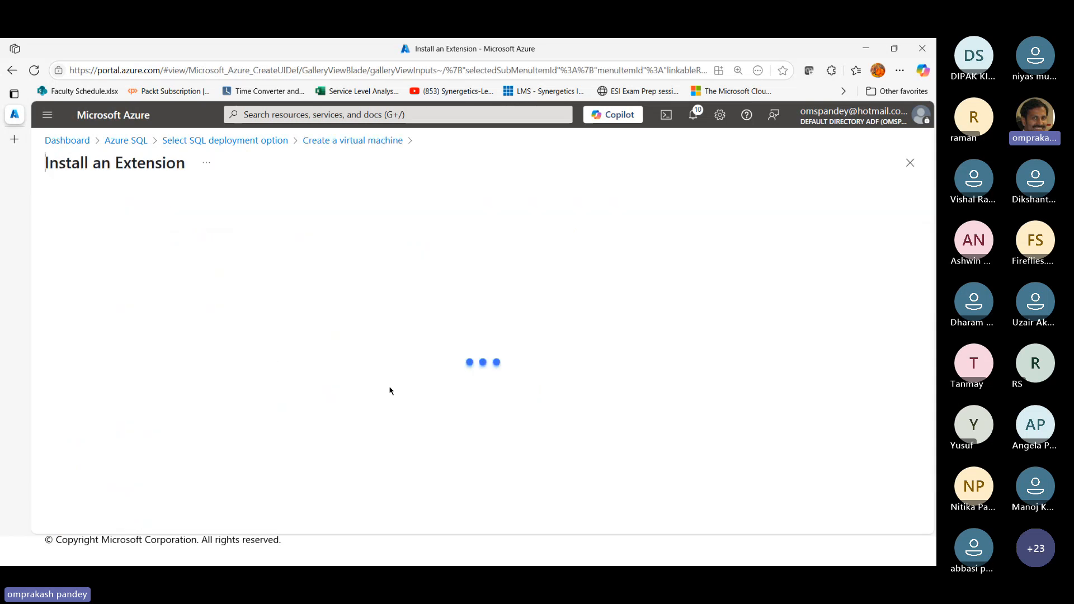
Add the Microsoft Antimalware extension to the virtual machine with its default configuration
scroll(335, 430, down, 3)
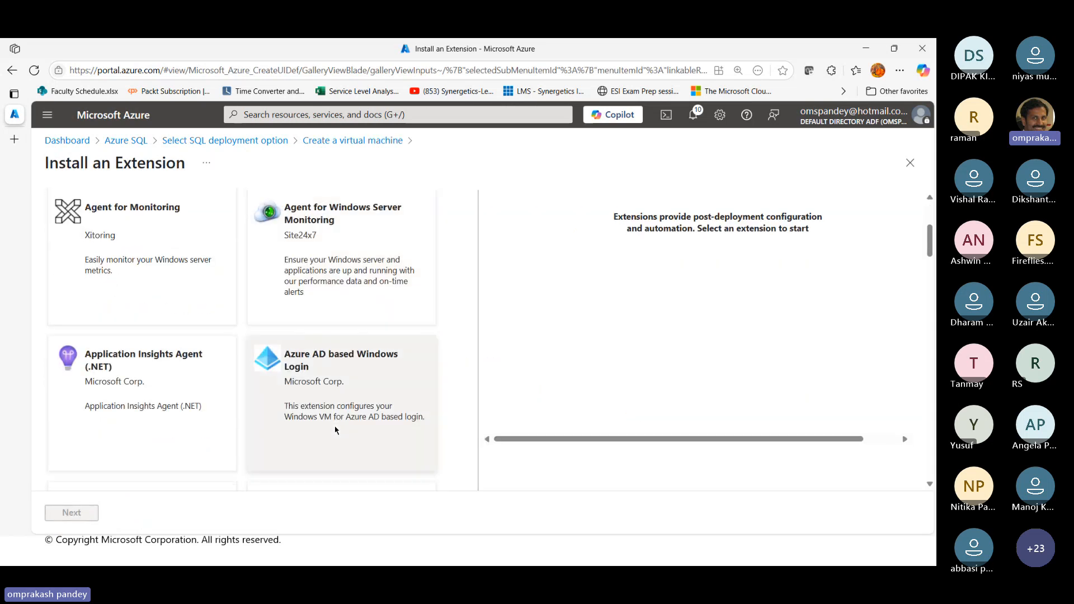
scroll(335, 430, down, 5)
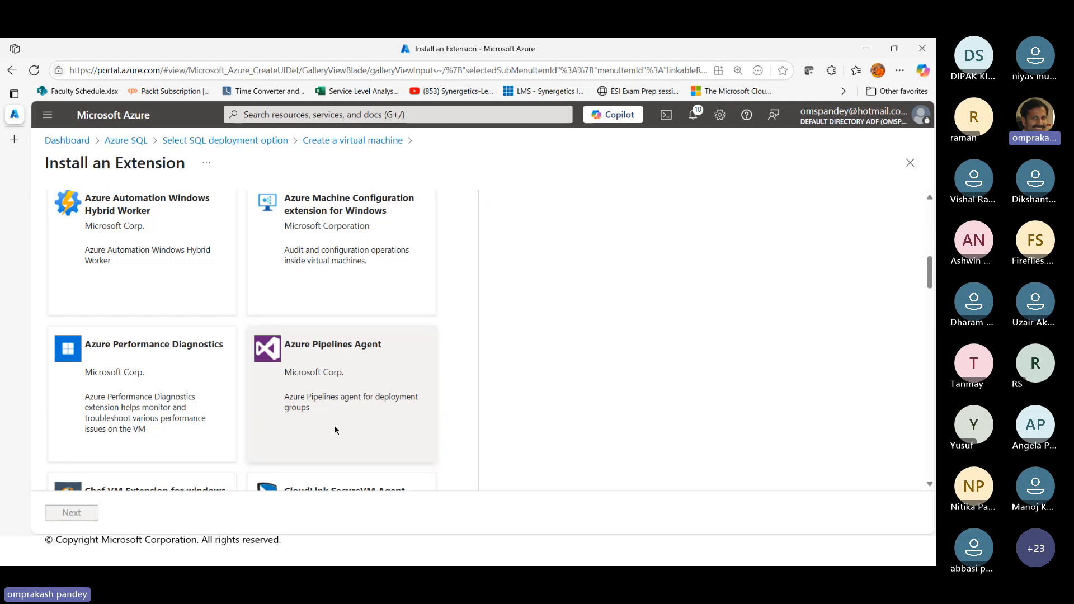
scroll(335, 430, down, 2)
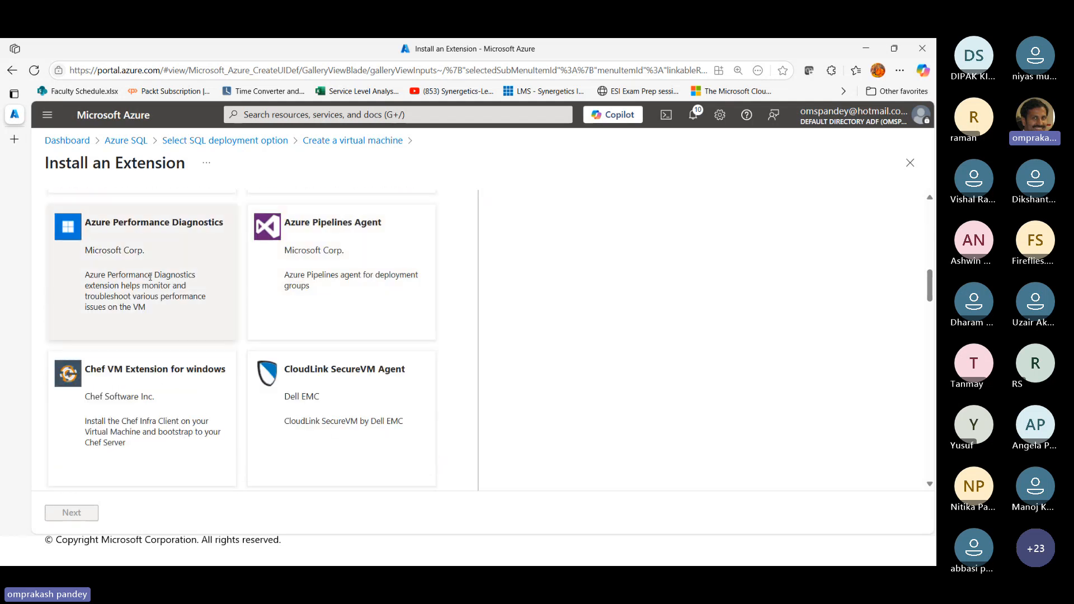
scroll(168, 275, down, 5)
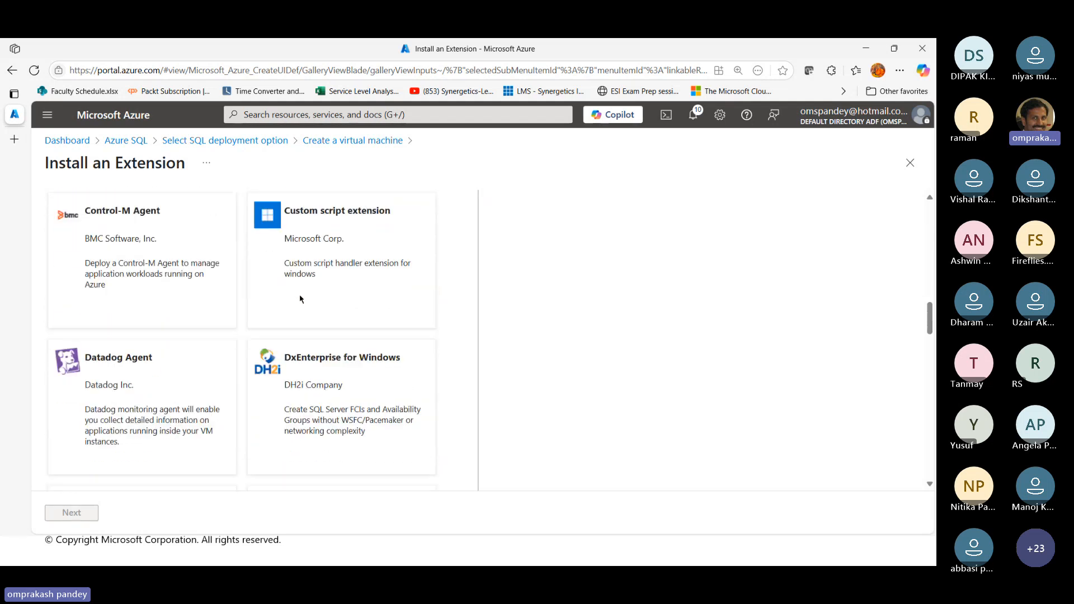
scroll(323, 343, down, 6)
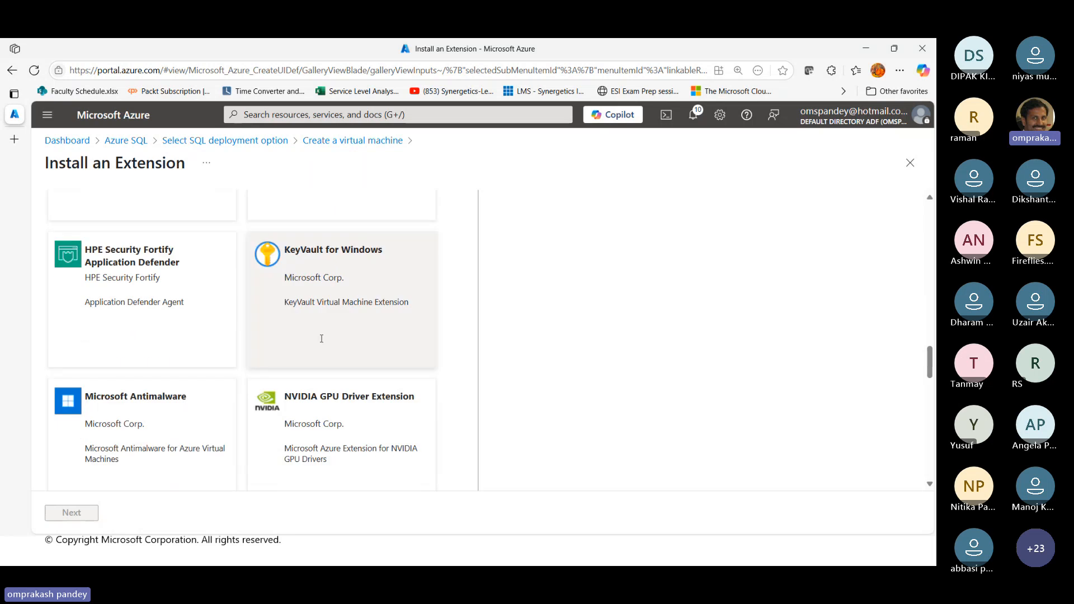
click(118, 347)
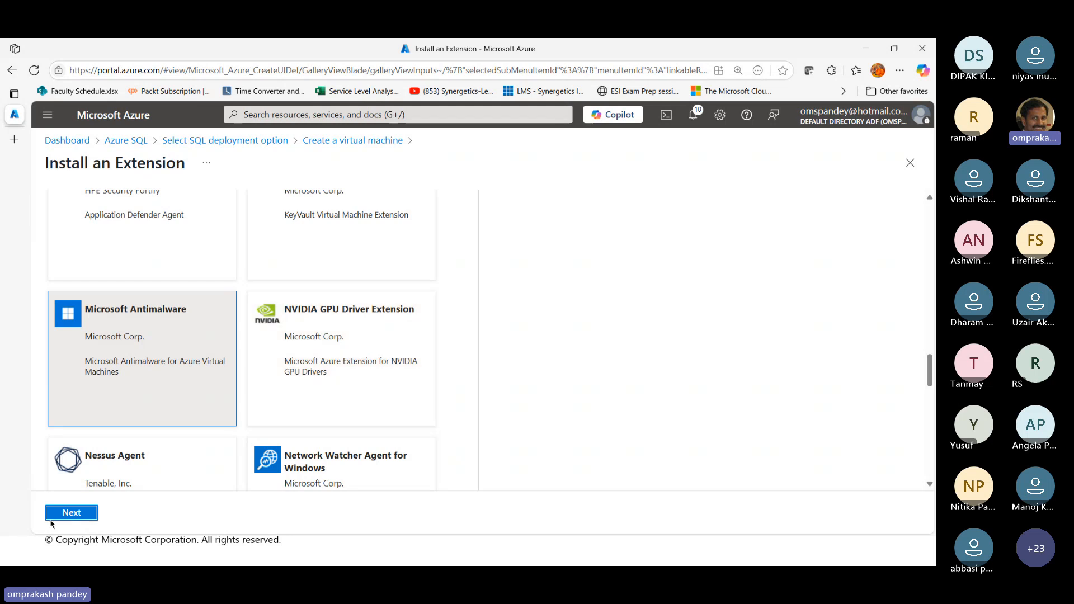
click(71, 513)
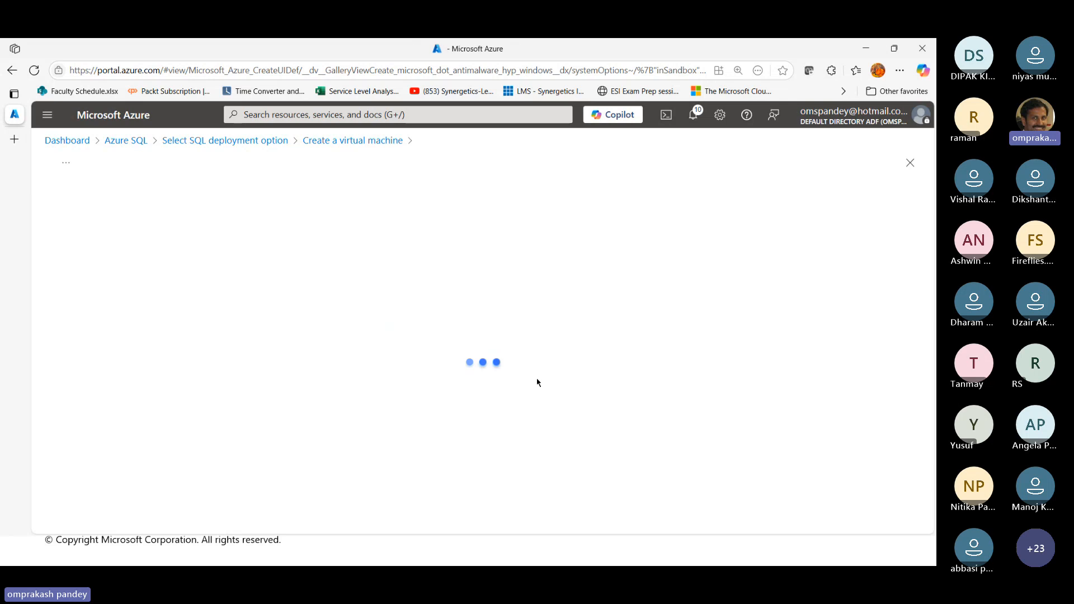
click(78, 514)
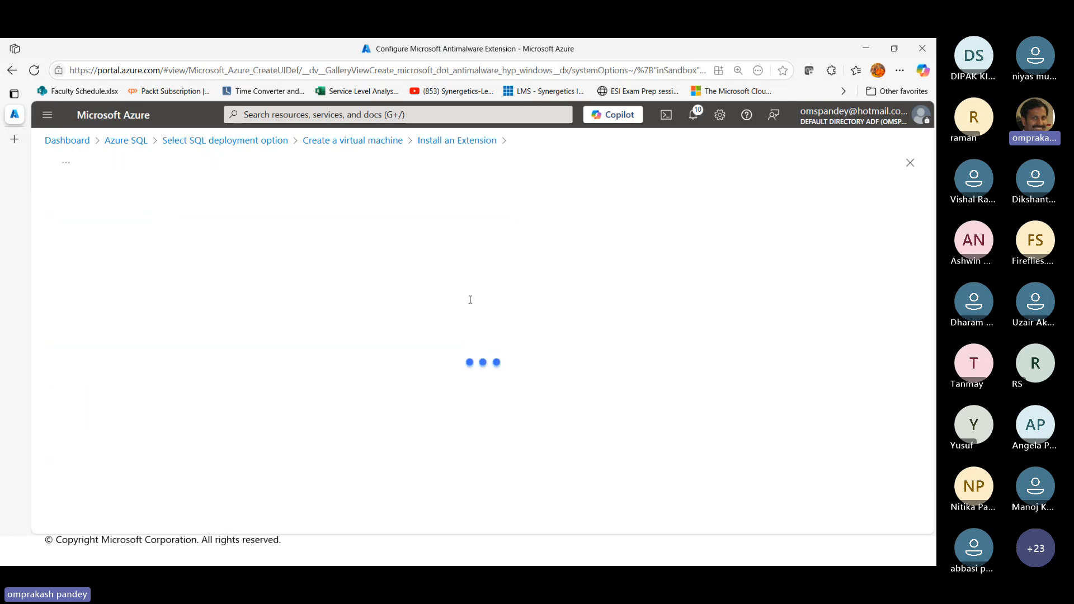
click(72, 513)
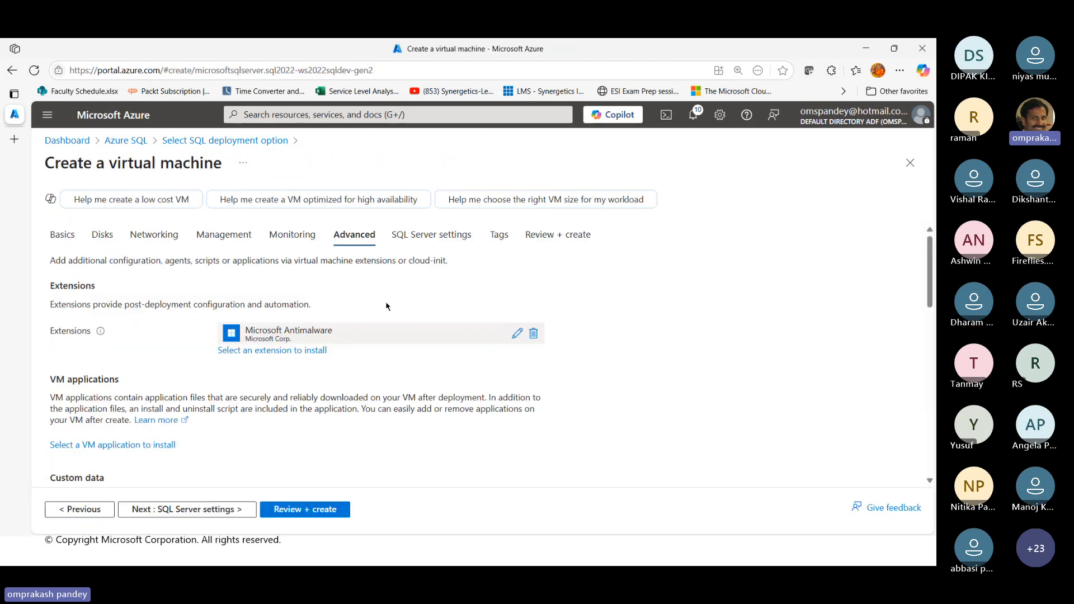
In the SQL Server settings, set SQL connectivity to Public (Internet) and enable SQL authentication
click(210, 509)
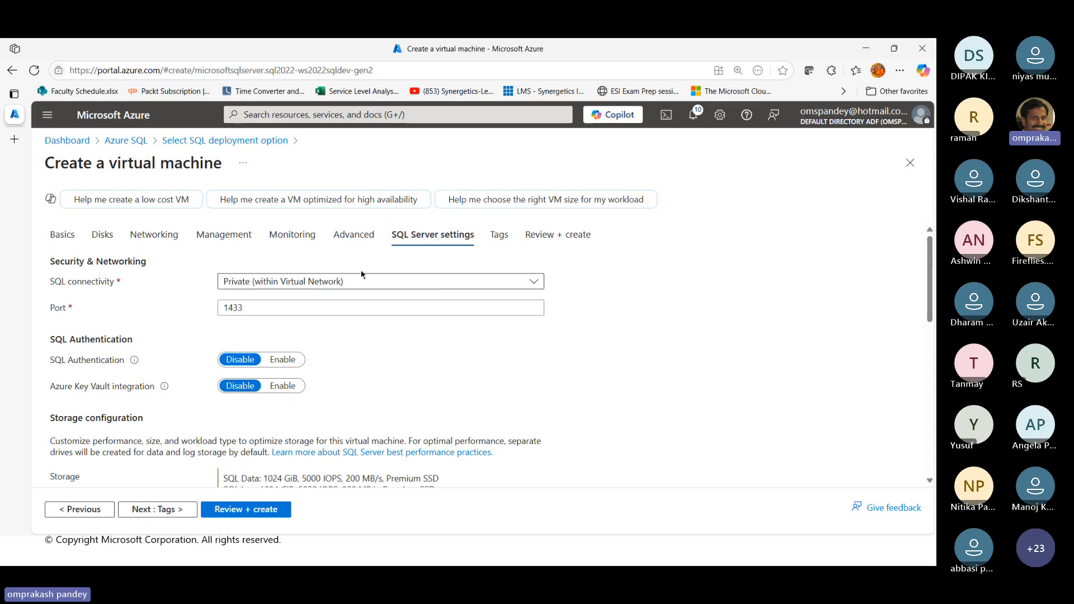
click(412, 288)
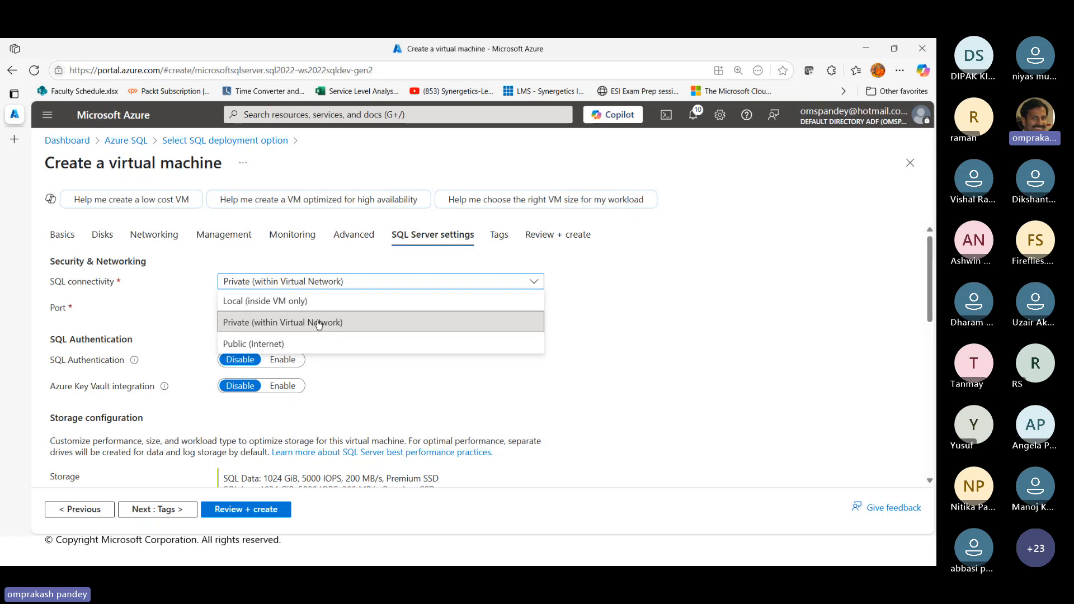
click(275, 348)
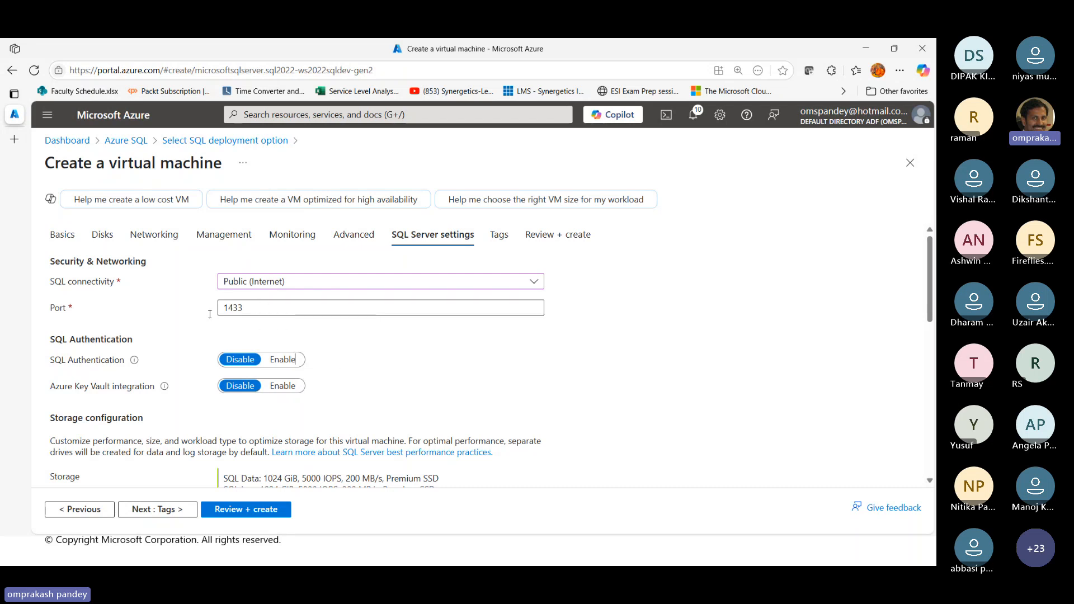
scroll(394, 372, down, 1)
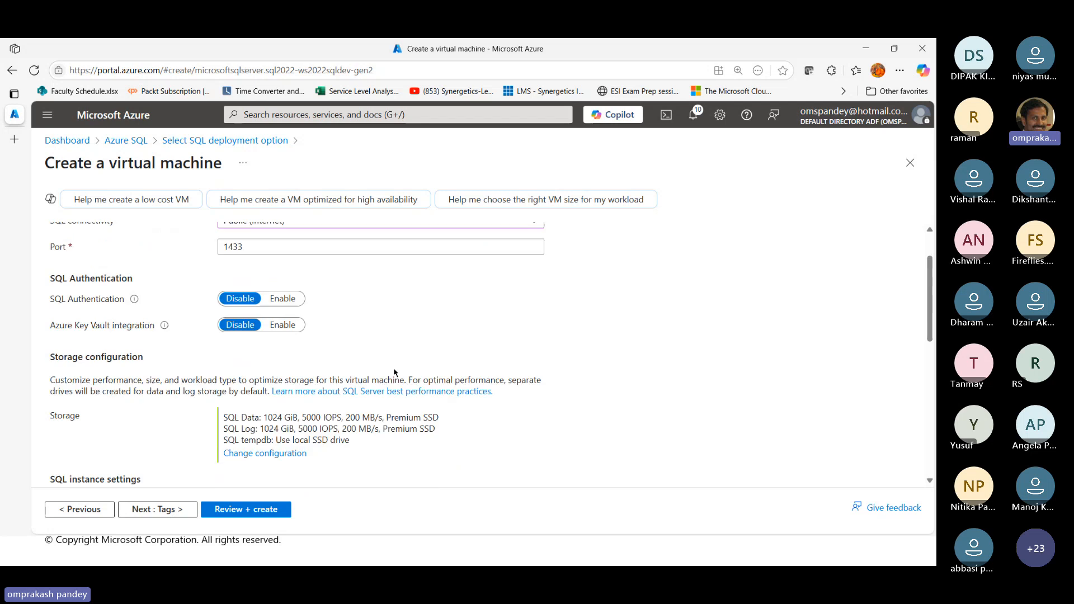
click(284, 302)
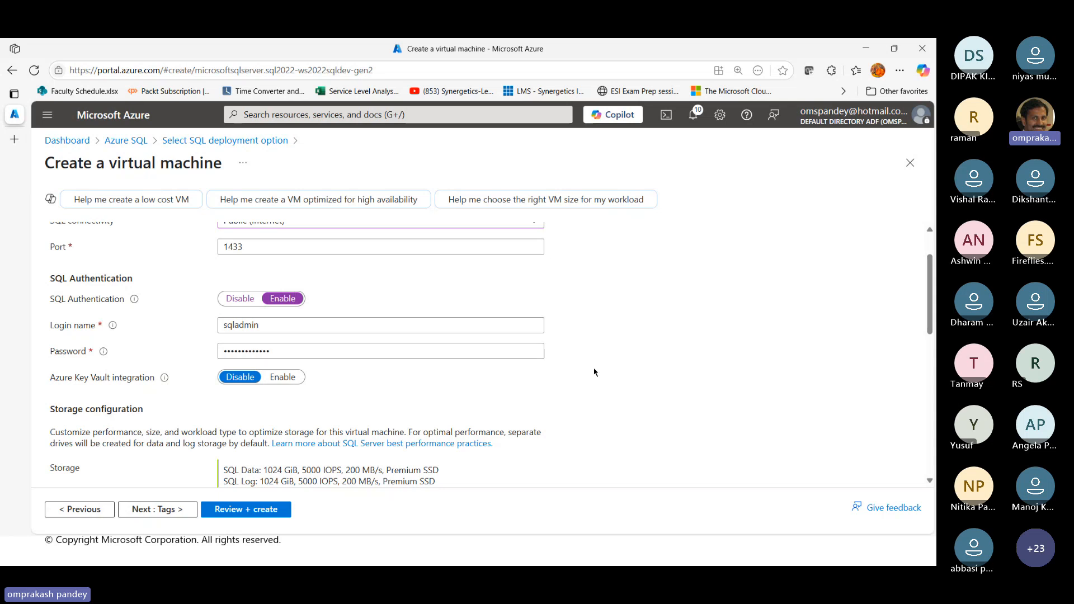
Review the security and storage summary, and open the SQL storage configuration at its data storage section
scroll(642, 375, down, 2)
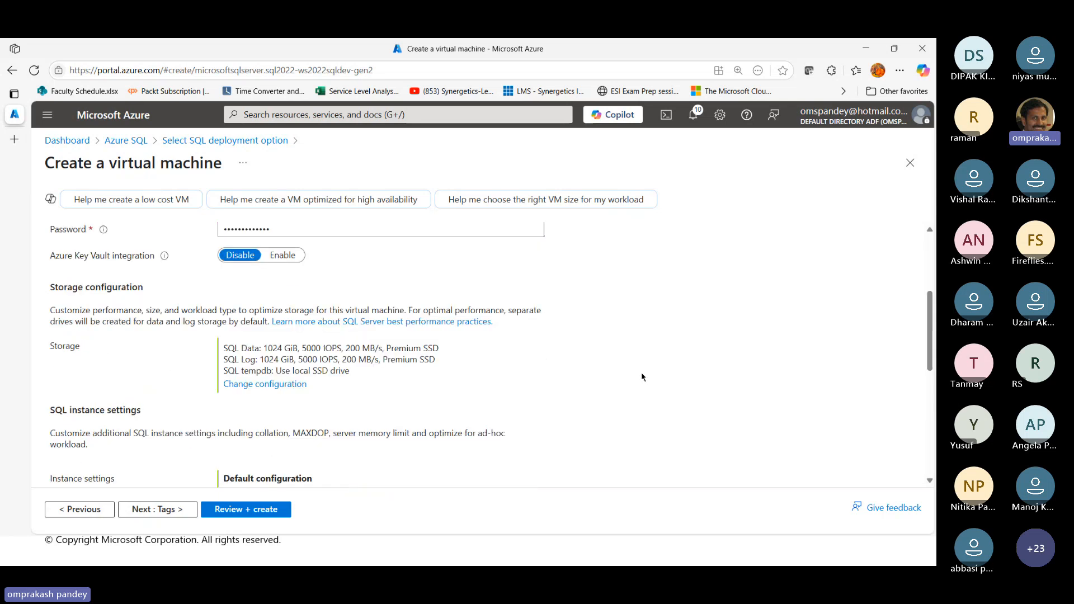
scroll(642, 377, up, 1)
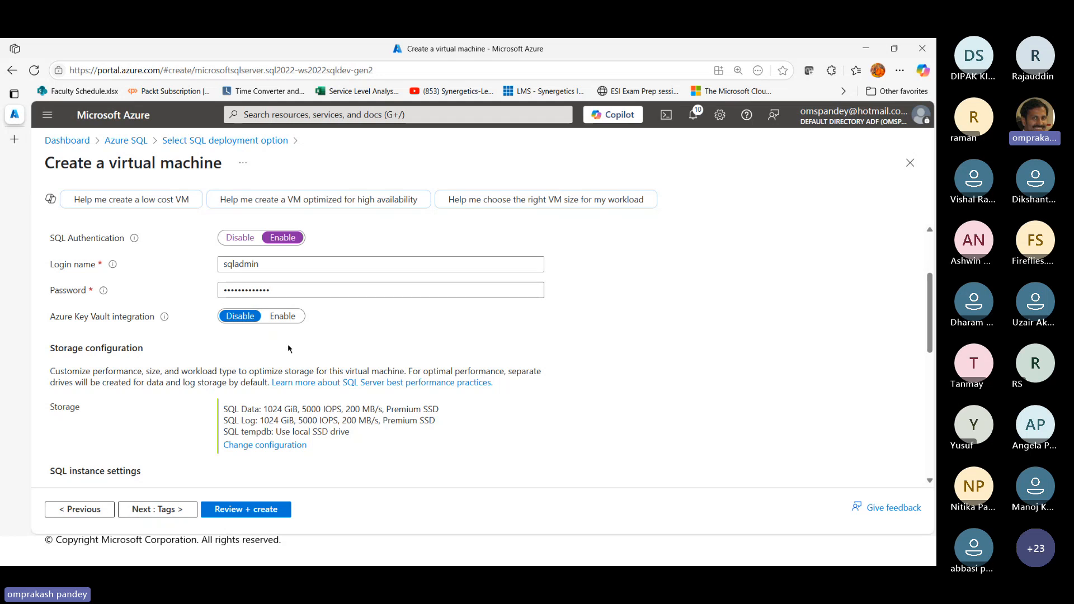
scroll(335, 388, down, 1)
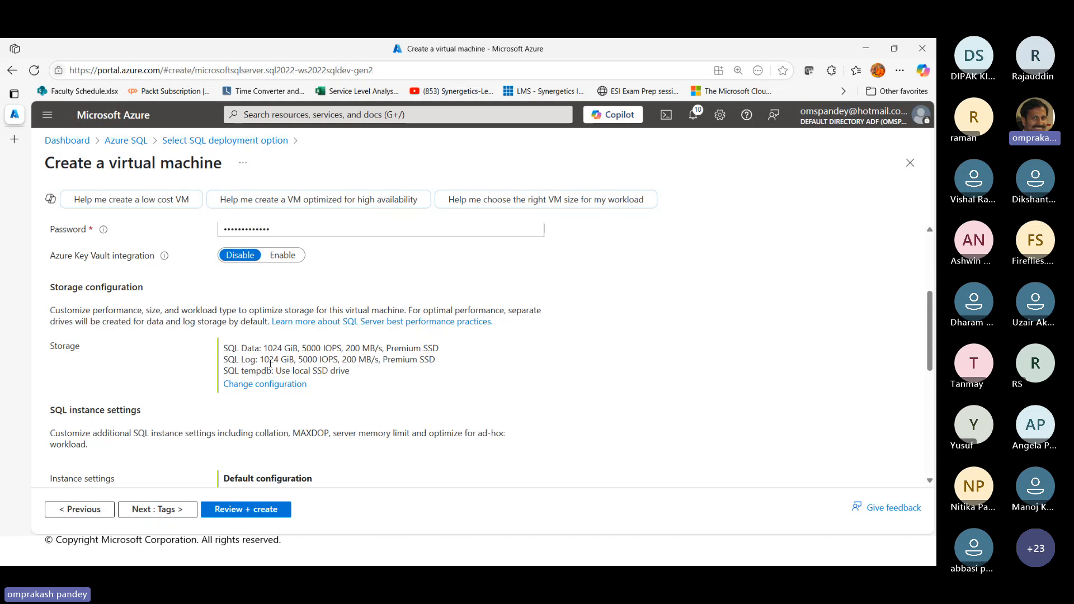
scroll(285, 365, up, 1)
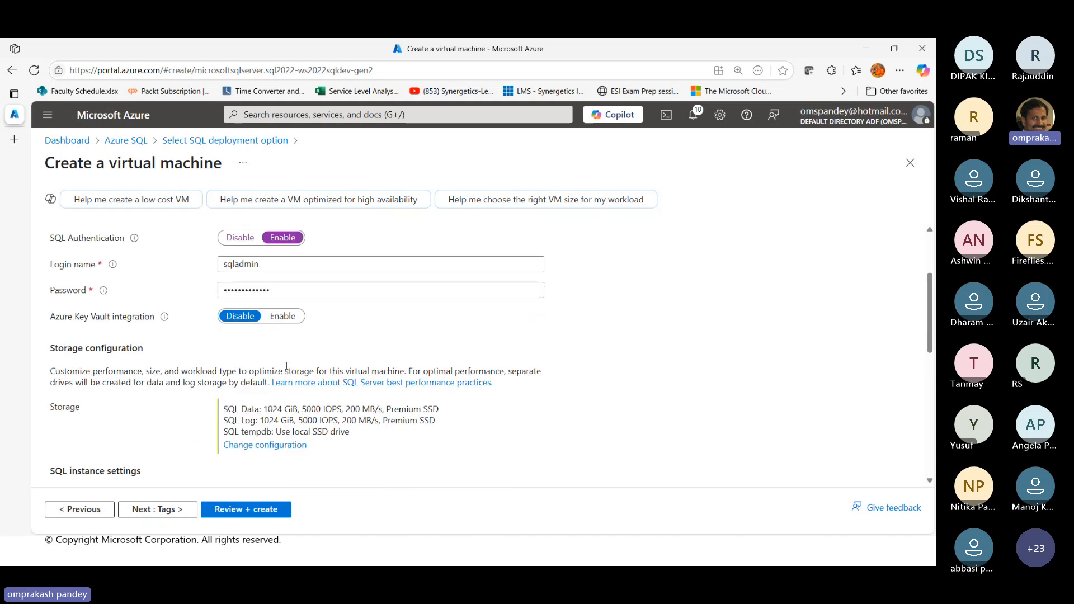
scroll(287, 366, up, 2)
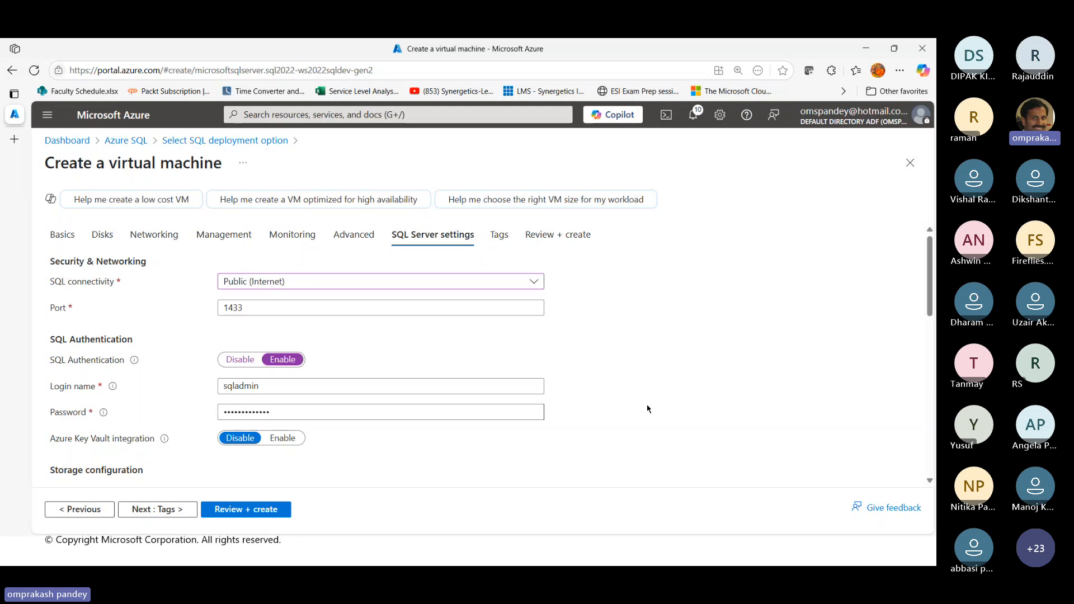
scroll(304, 444, down, 2)
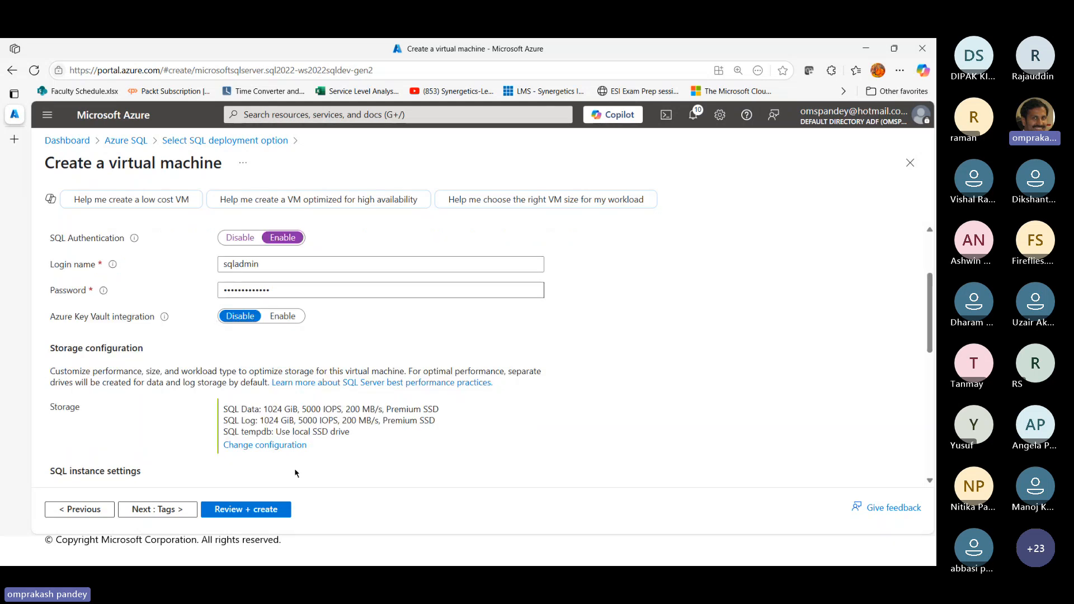
click(271, 446)
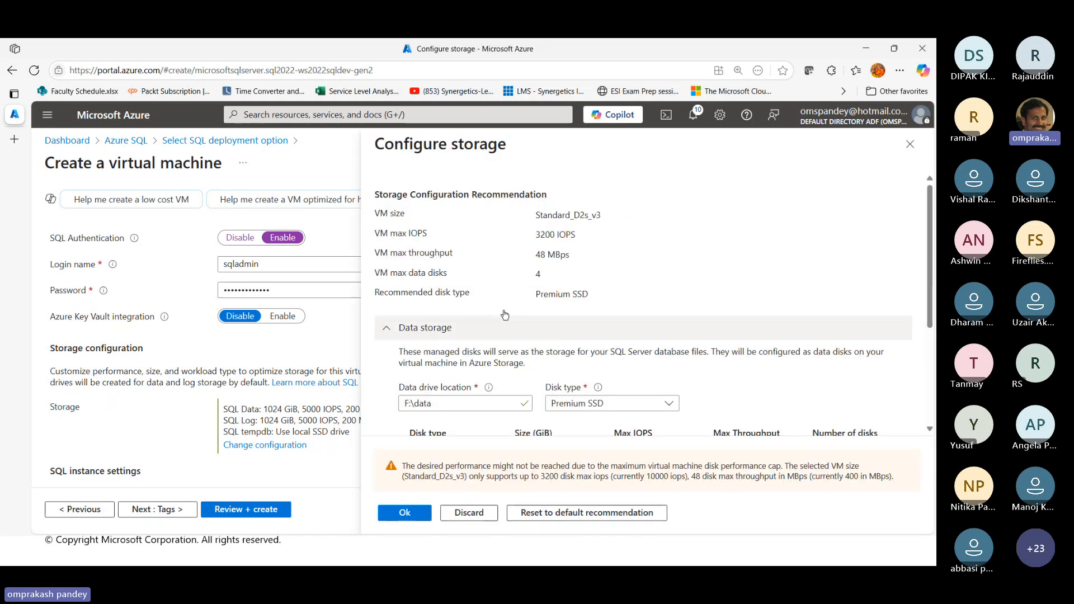
scroll(572, 346, down, 2)
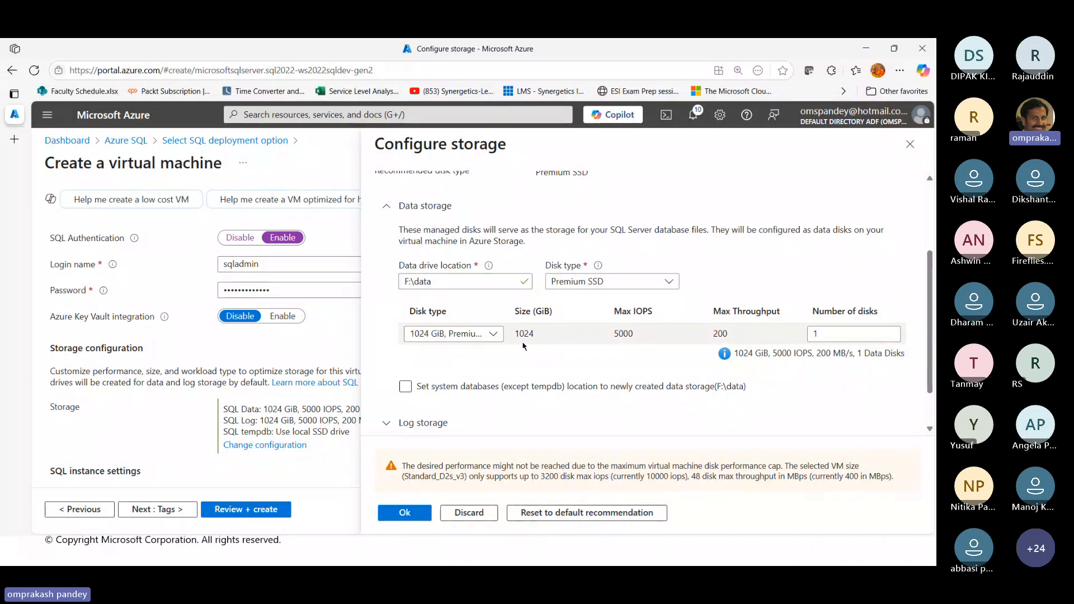
Set the data storage disk to 16 GiB, Premium SSD (P3), and look at the other available disk types
click(494, 334)
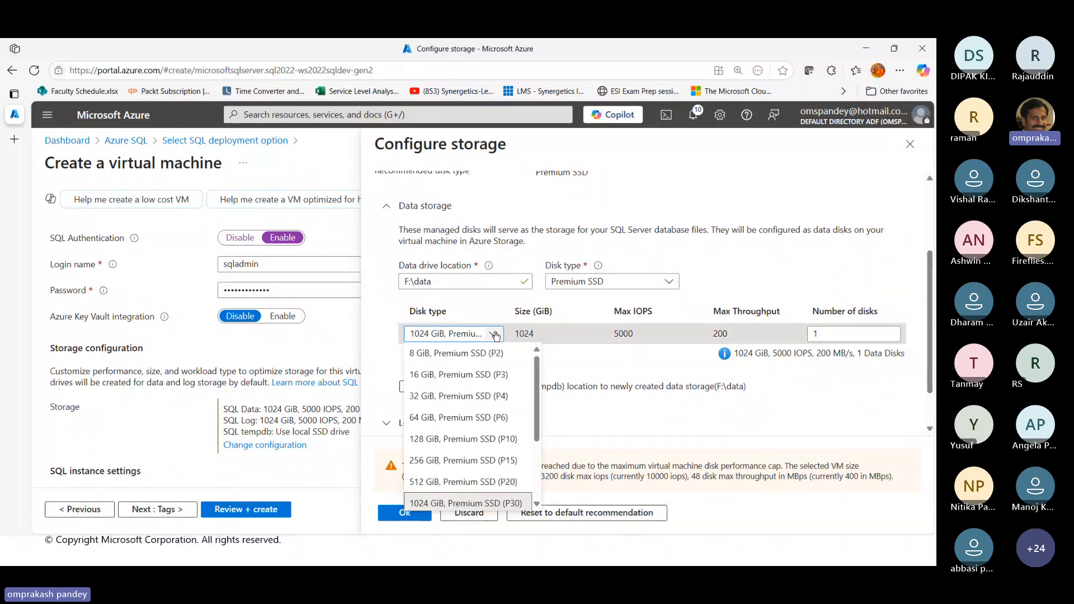
click(458, 376)
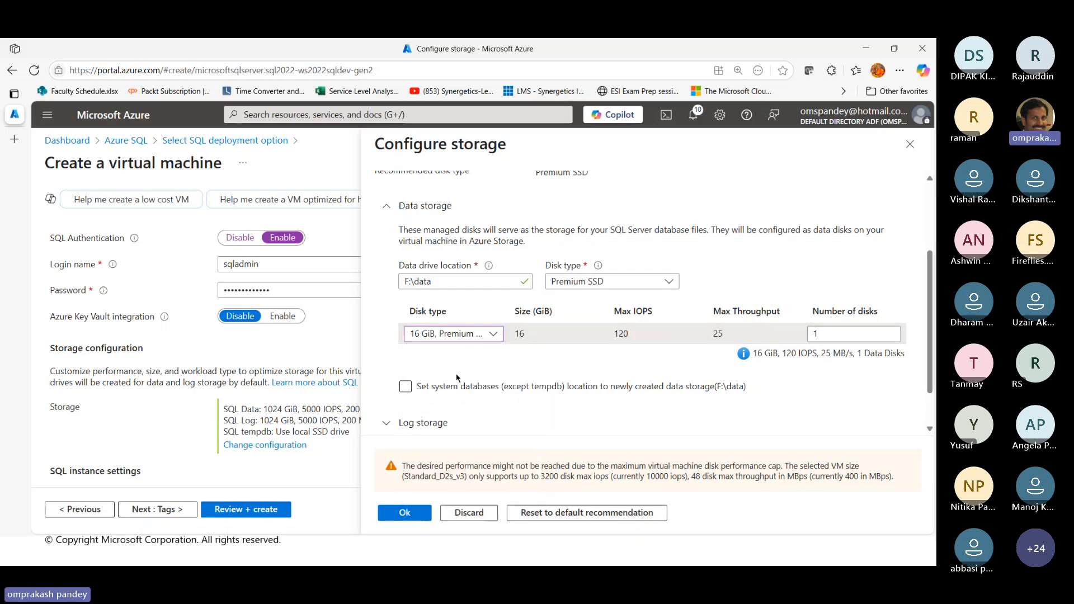
click(486, 388)
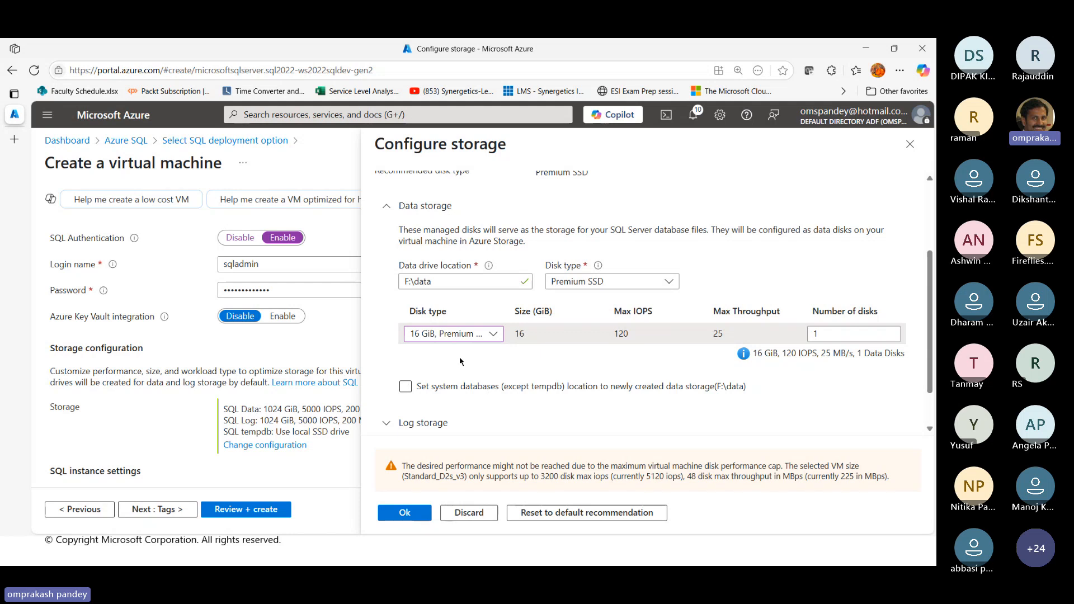
click(668, 283)
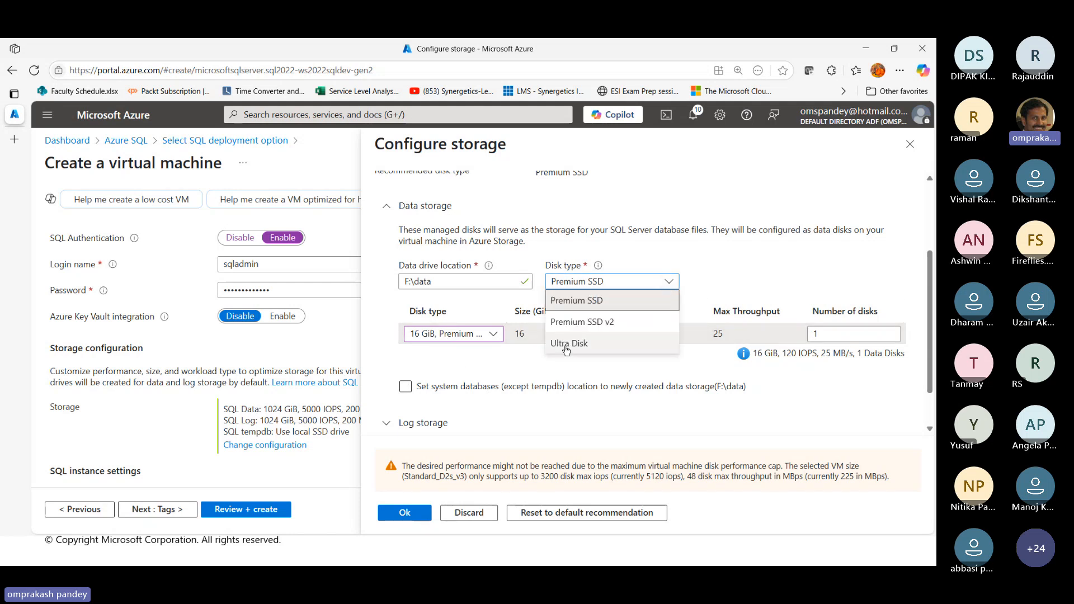
click(771, 268)
Set the system databases, except tempdb, to be located on the newly created data storage (F:\data)
scroll(443, 375, down, 1)
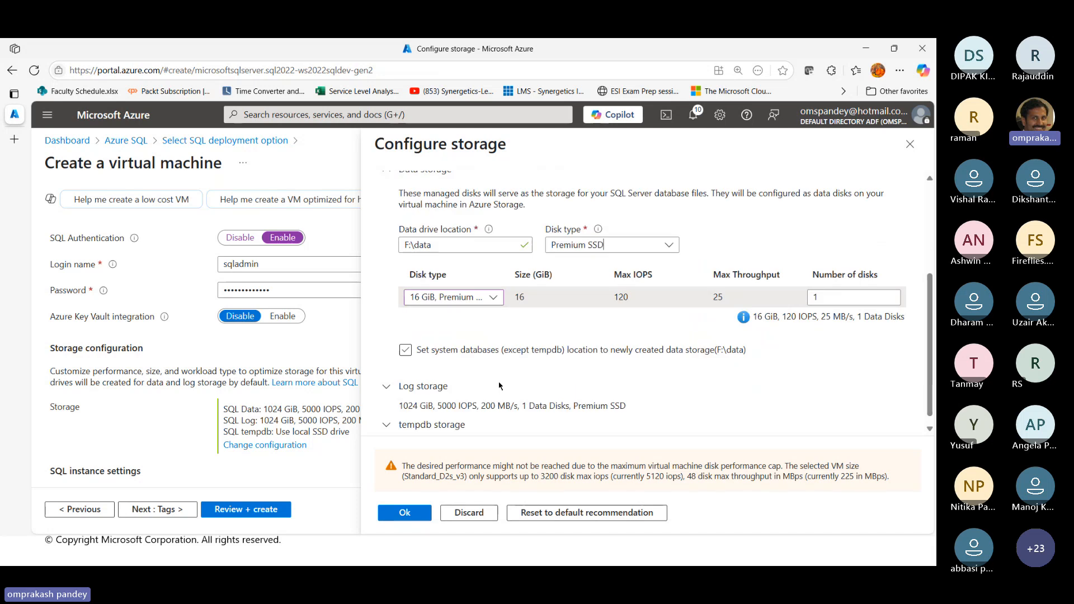
click(406, 335)
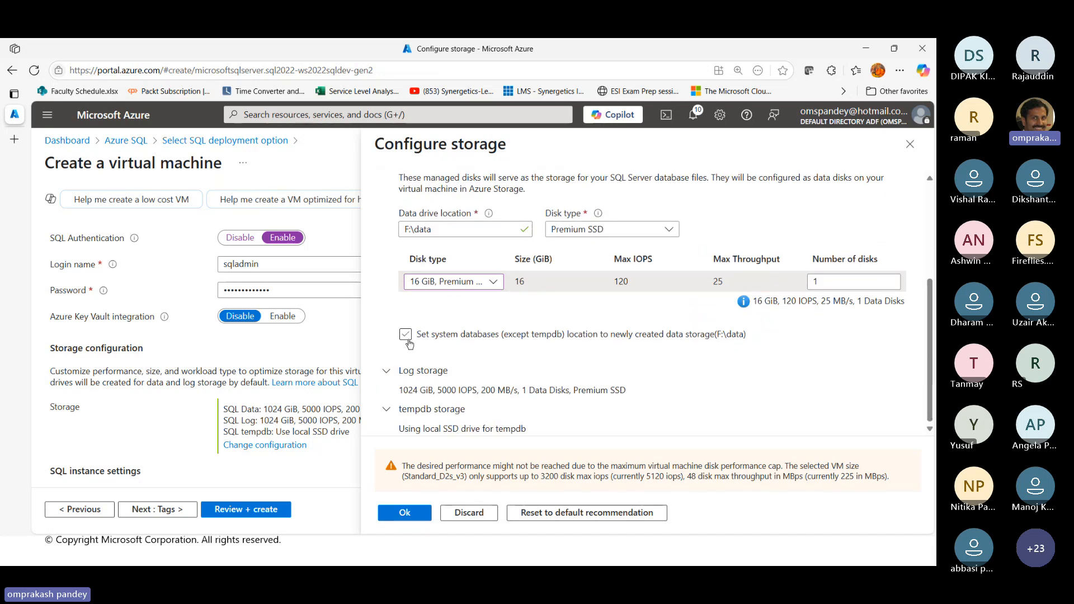
click(408, 337)
Configure the log storage to share the data drive for logs instead of using a separate drive
click(389, 373)
scroll(528, 314, down, 3)
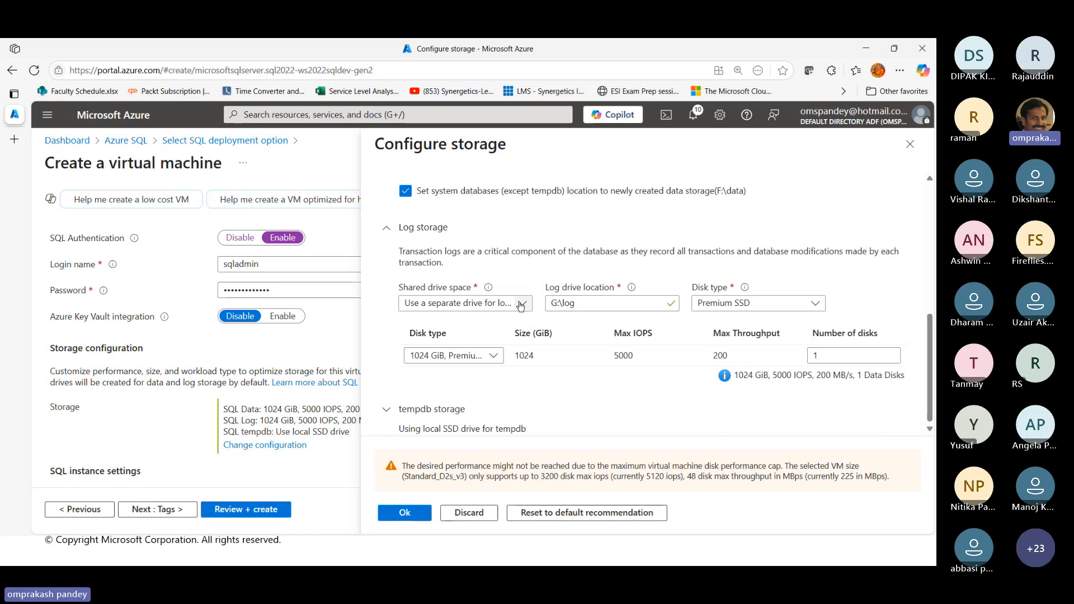
click(521, 305)
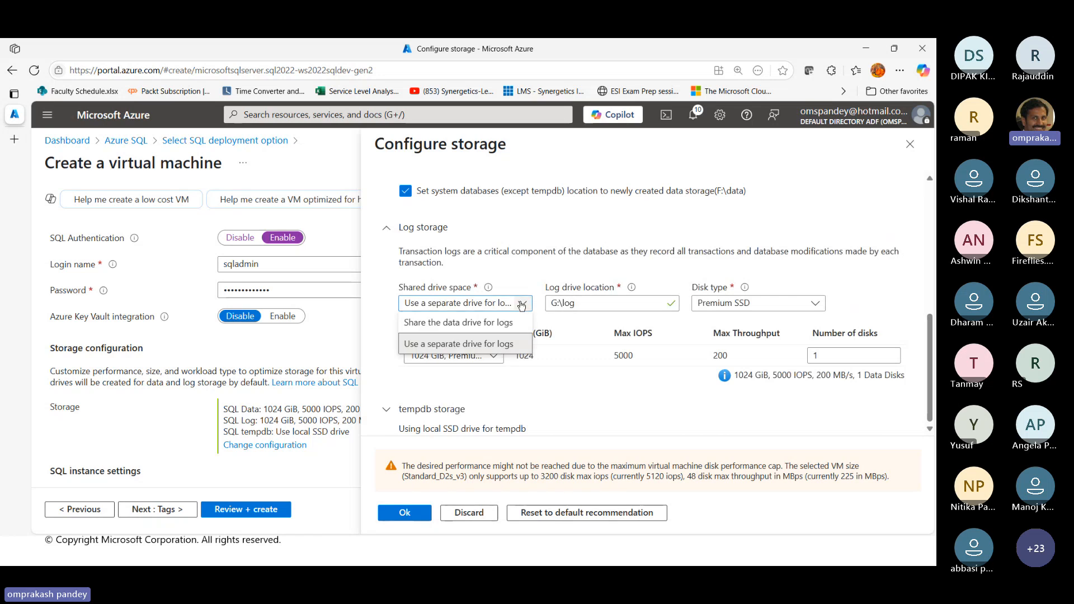
click(497, 324)
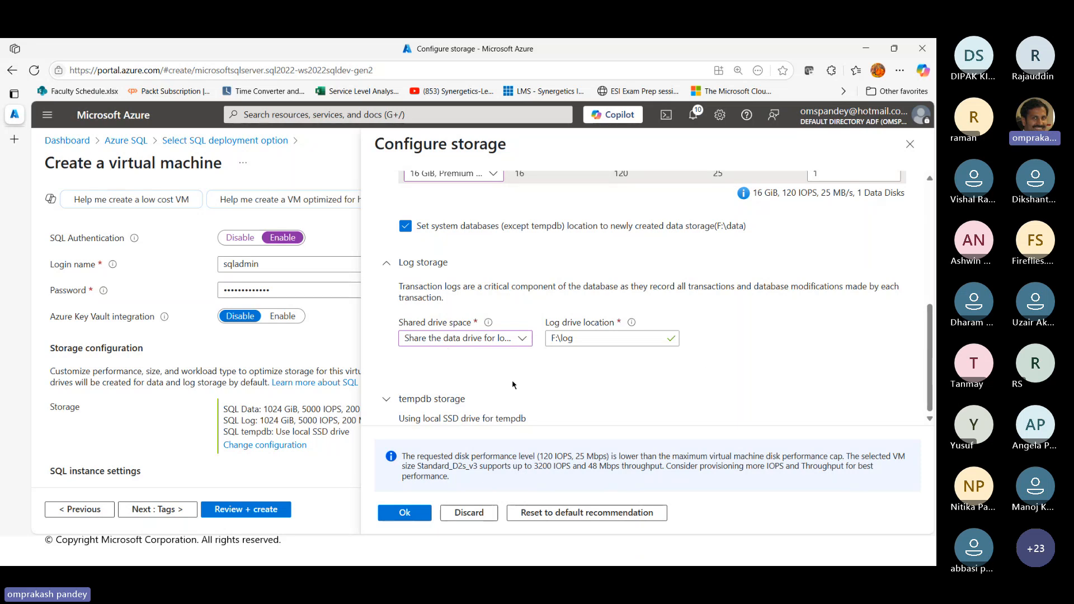
Expand the tempdb storage settings and set tempdb to share the data drive
click(565, 396)
scroll(565, 395, down, 5)
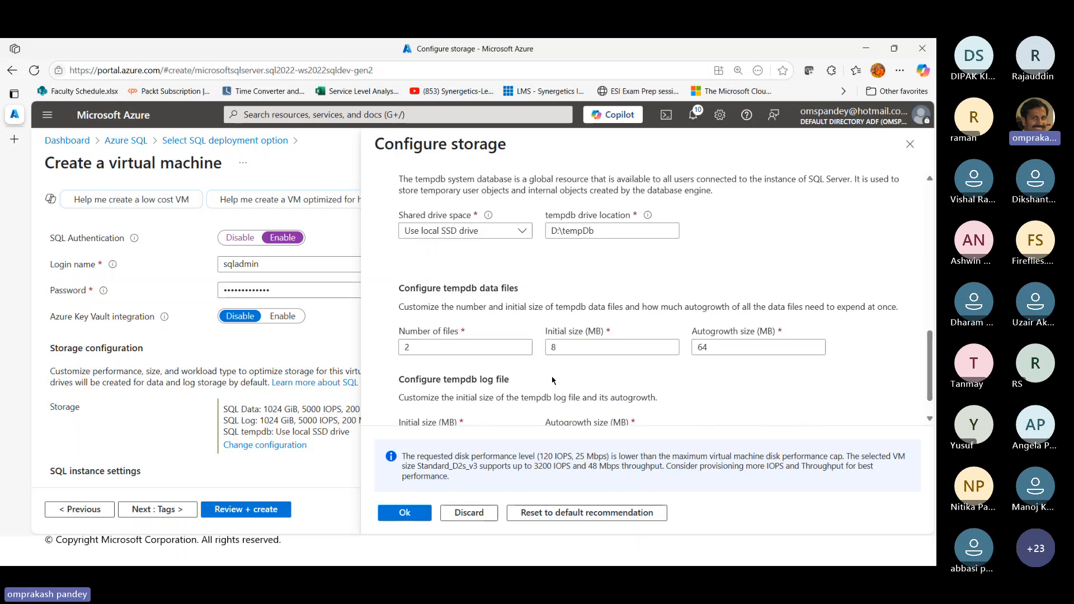
click(524, 232)
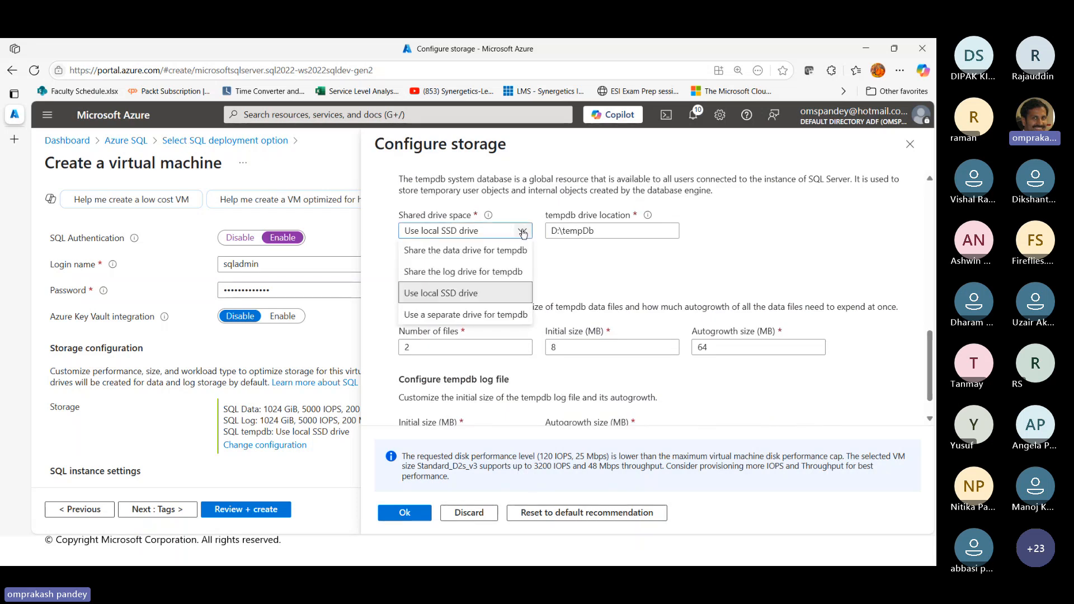
click(469, 253)
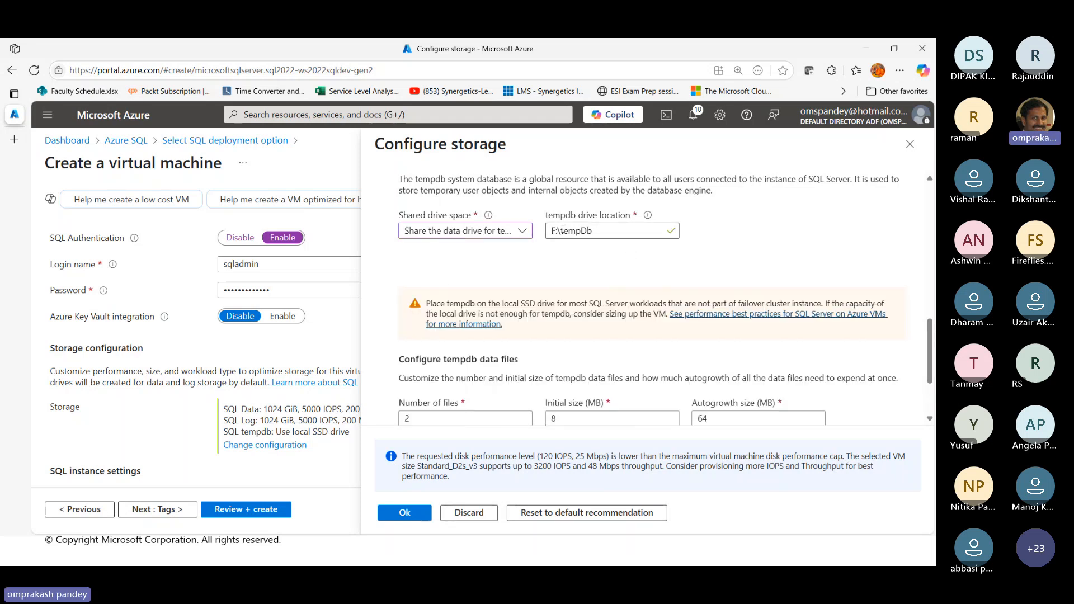
Review the storage configuration, covering the tempdb file sizes, data storage and the VM's recommended storage limits
scroll(684, 327, down, 2)
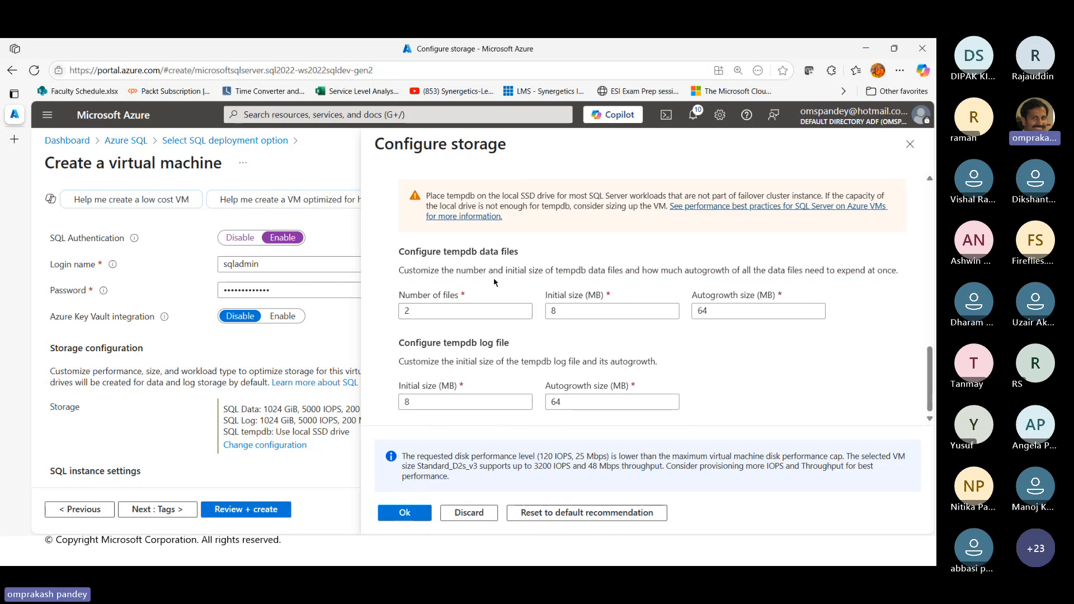
scroll(572, 379, up, 10)
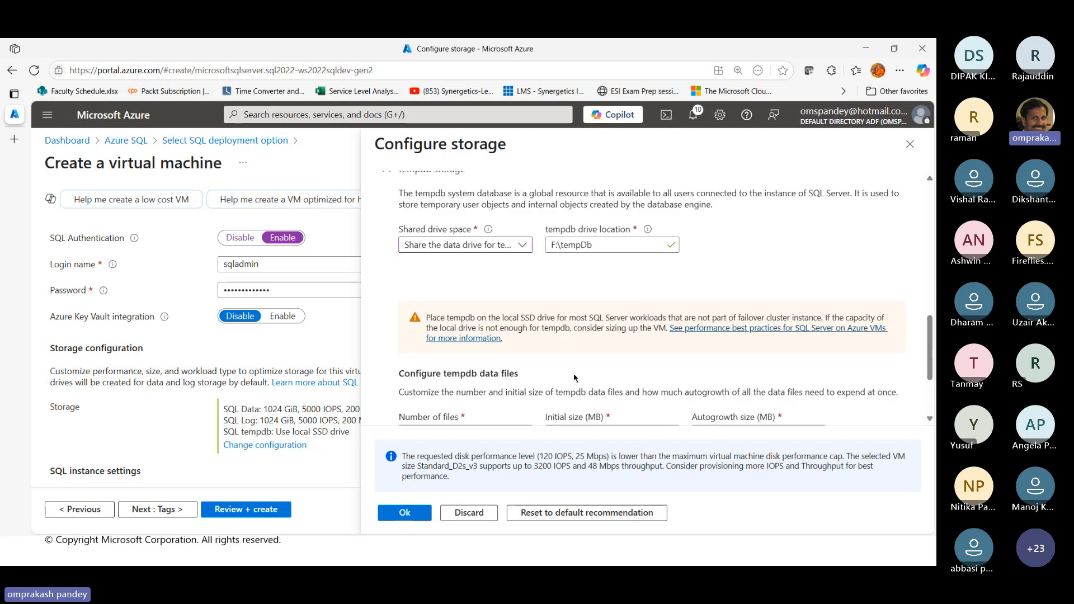
scroll(574, 374, up, 2)
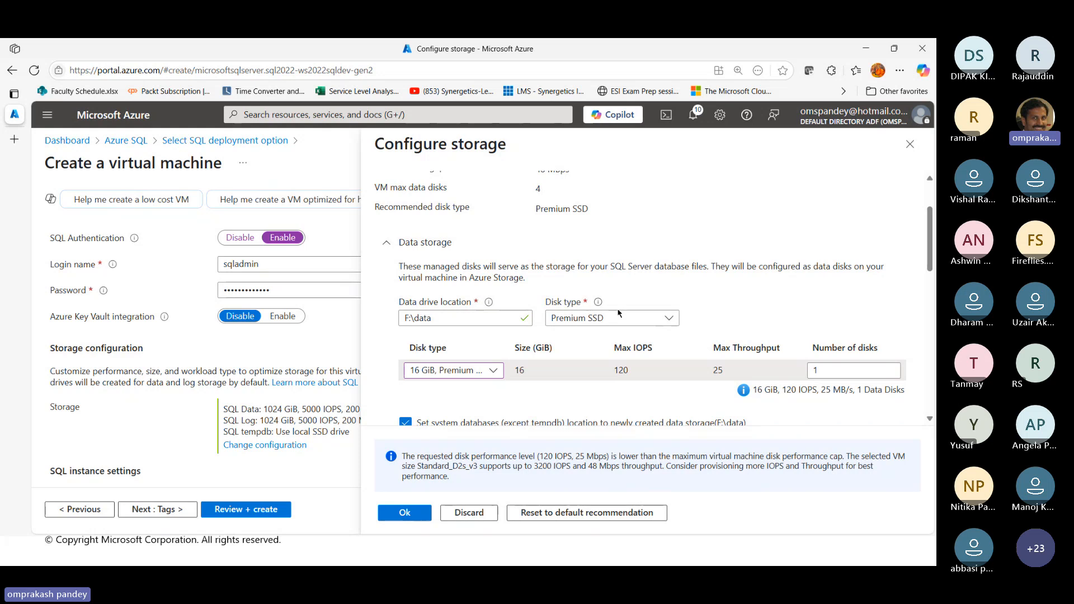
scroll(644, 351, down, 1)
scroll(644, 352, up, 4)
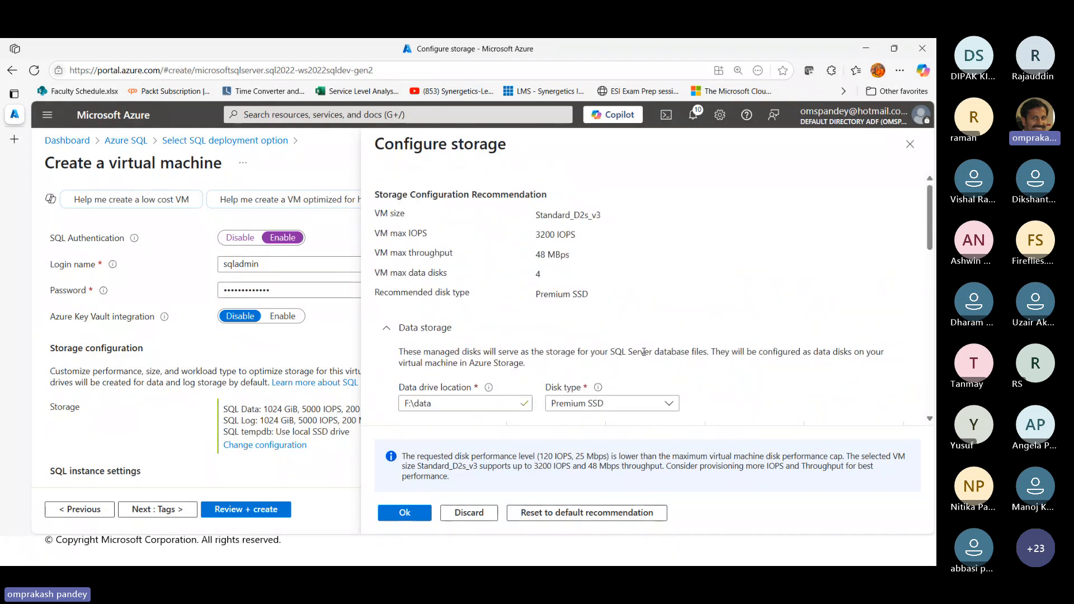
scroll(644, 352, down, 5)
scroll(644, 352, down, 10)
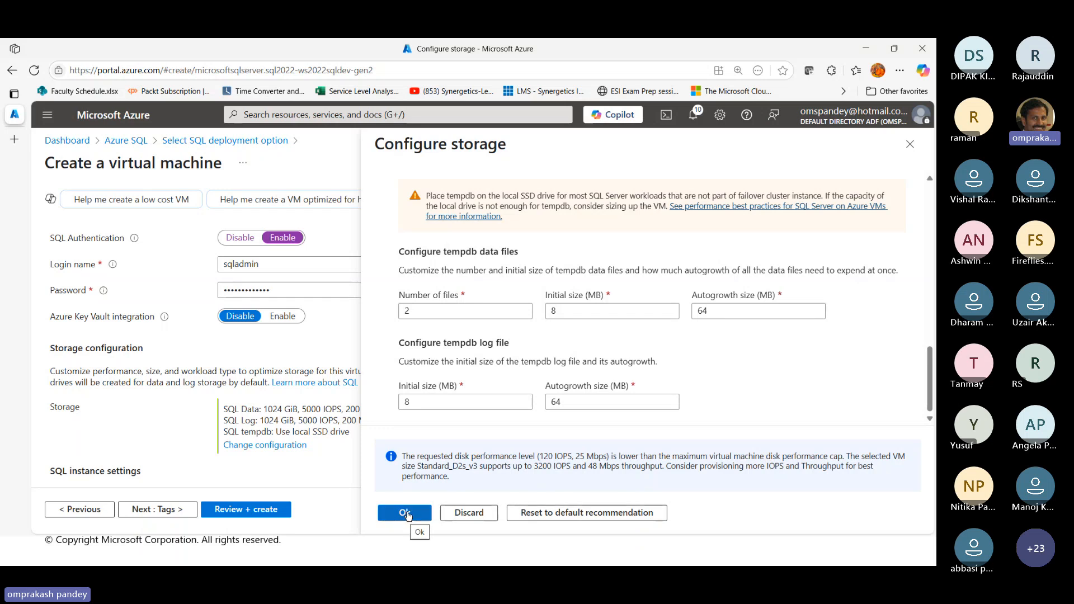
Change the data storage disk to 32 GiB, Premium SSD (P4)
scroll(509, 391, up, 10)
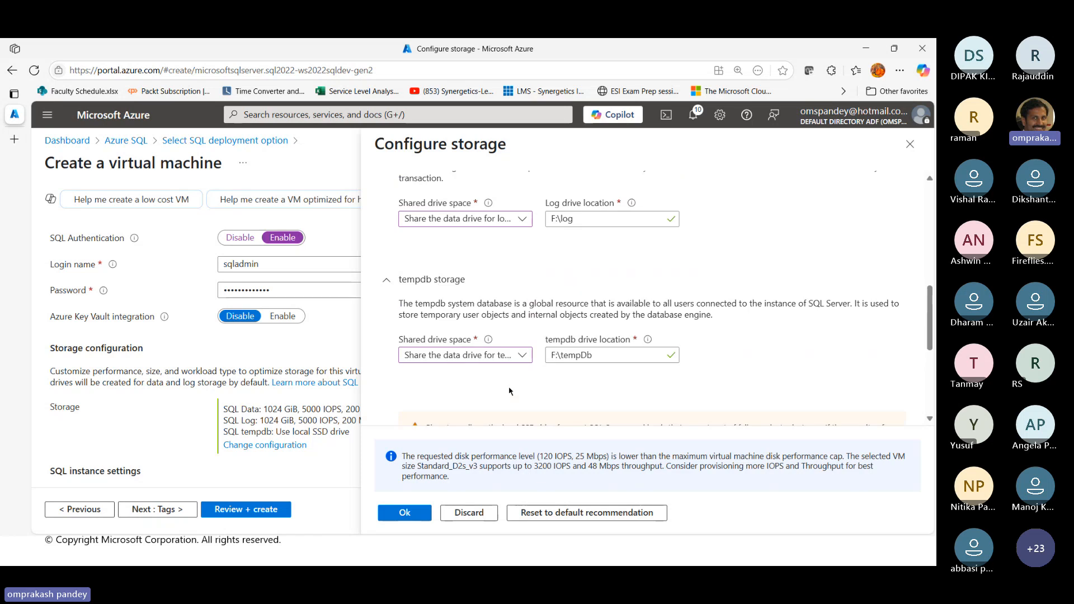
scroll(510, 390, up, 2)
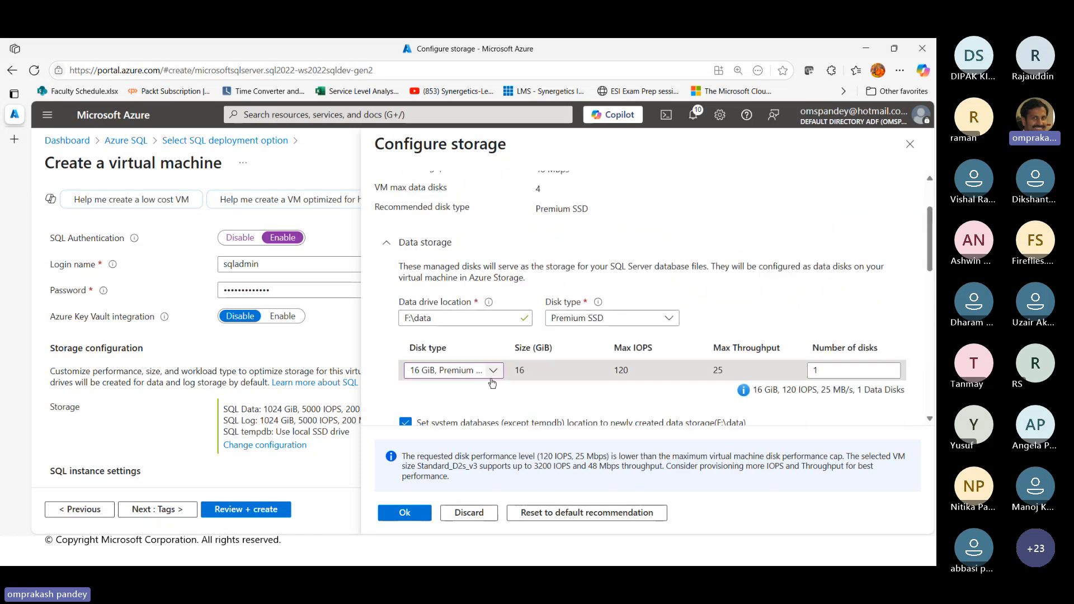
click(495, 371)
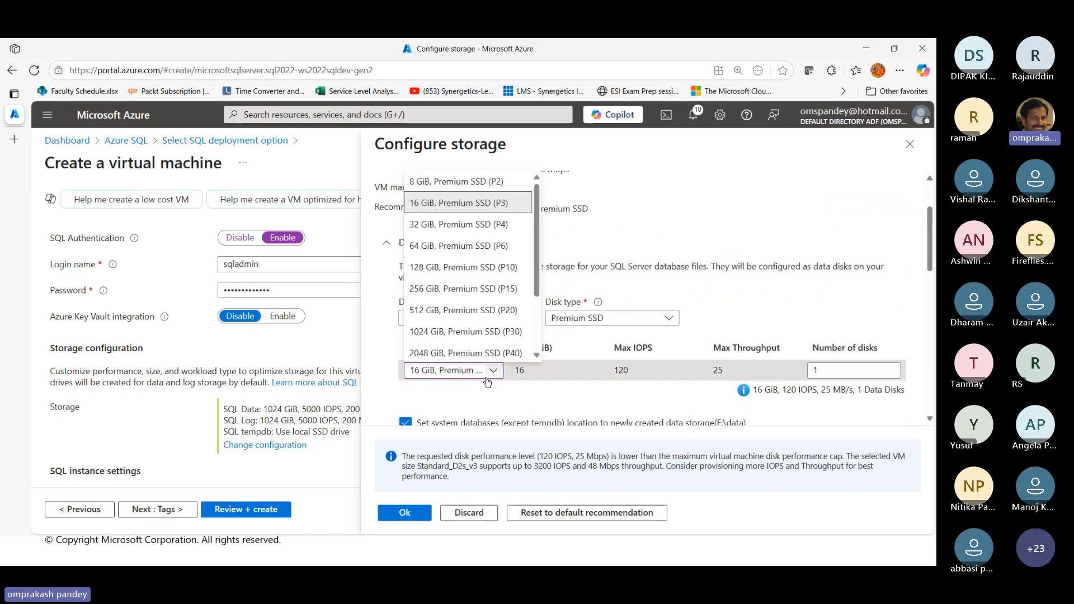
click(439, 225)
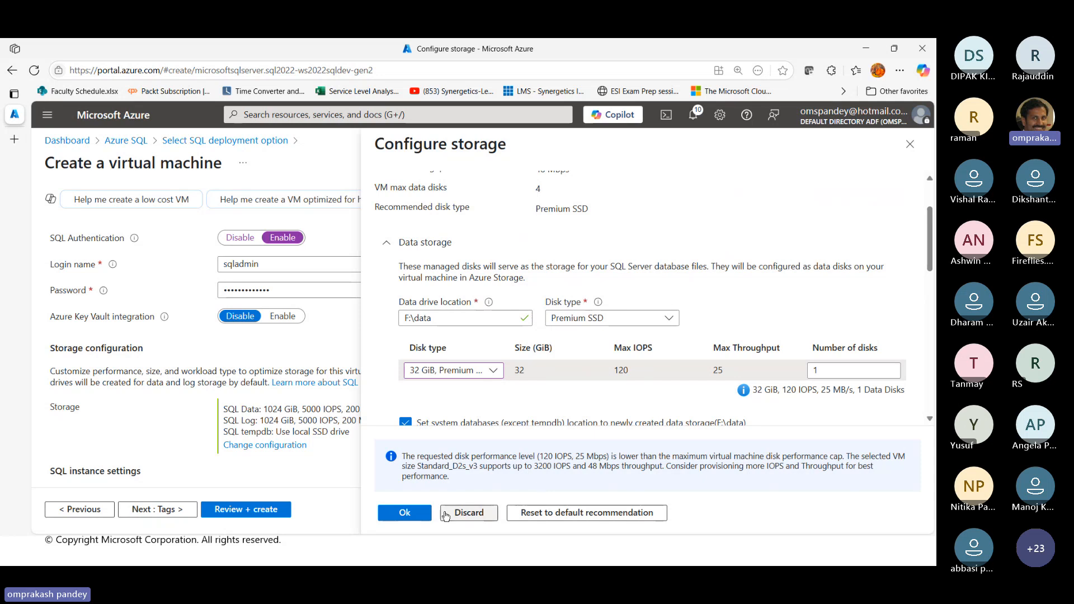
Apply the storage configuration and review the remaining SQL instance, license, automated patching, backup and Machine Learning Services settings
click(406, 513)
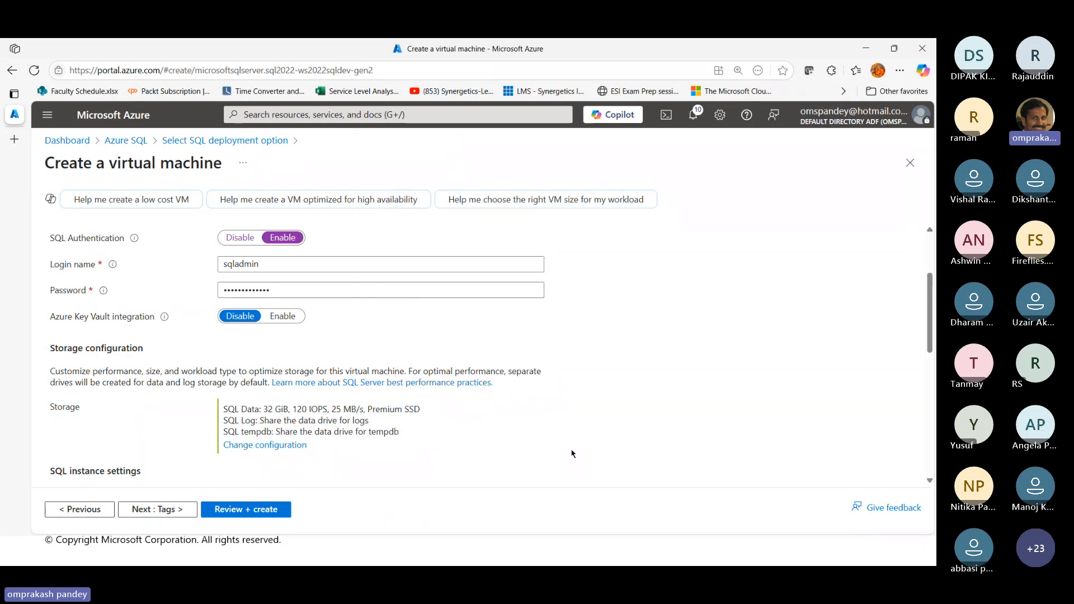
scroll(572, 453, down, 3)
scroll(573, 452, down, 2)
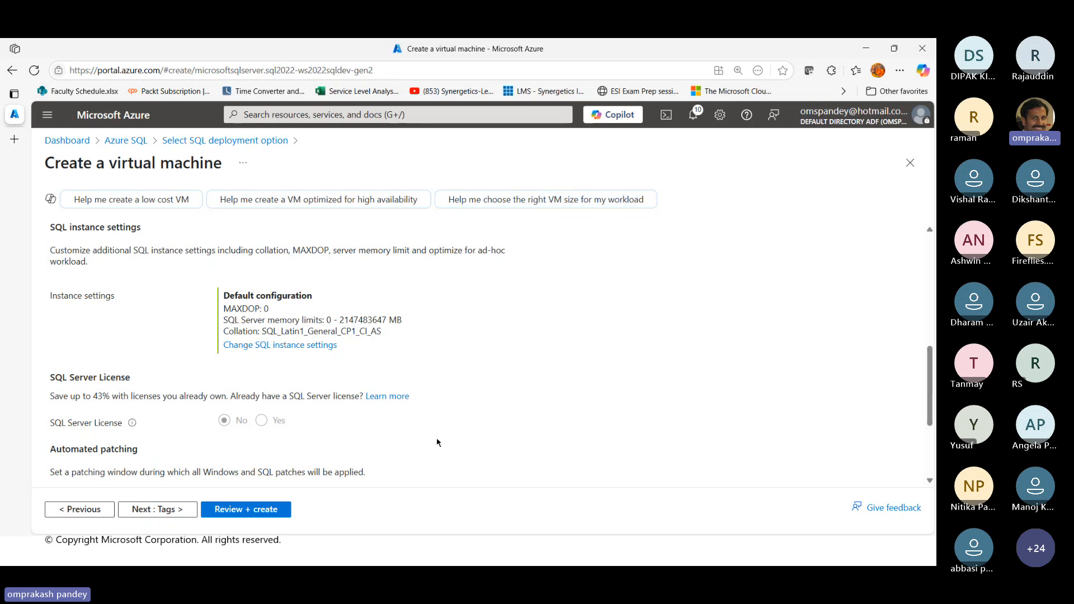
scroll(456, 437, down, 2)
scroll(457, 437, down, 1)
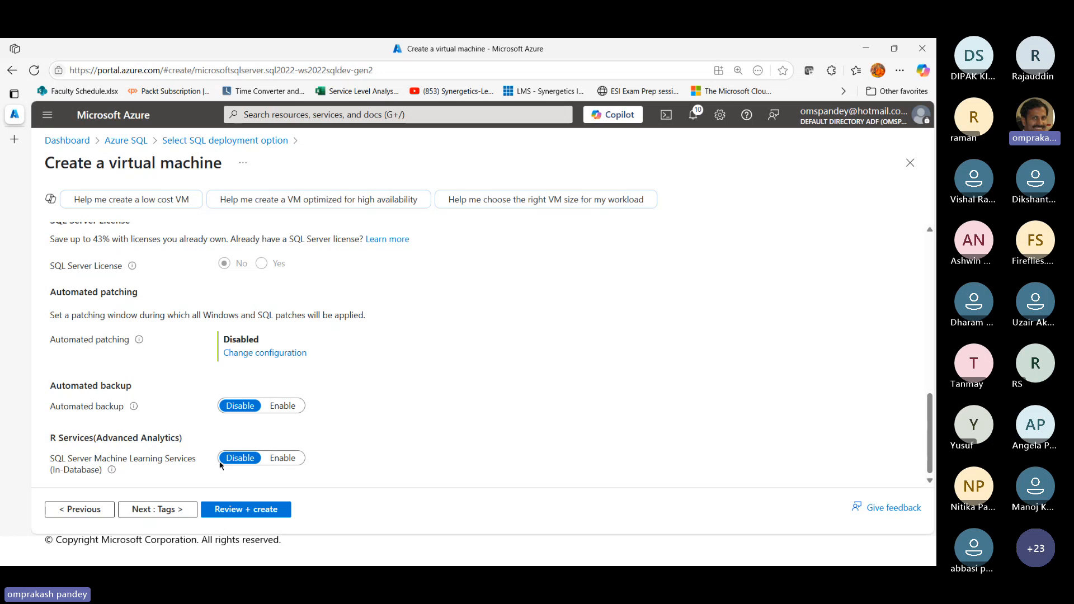
Run the final validation of the virtual machine configuration and submit its deployment
click(264, 514)
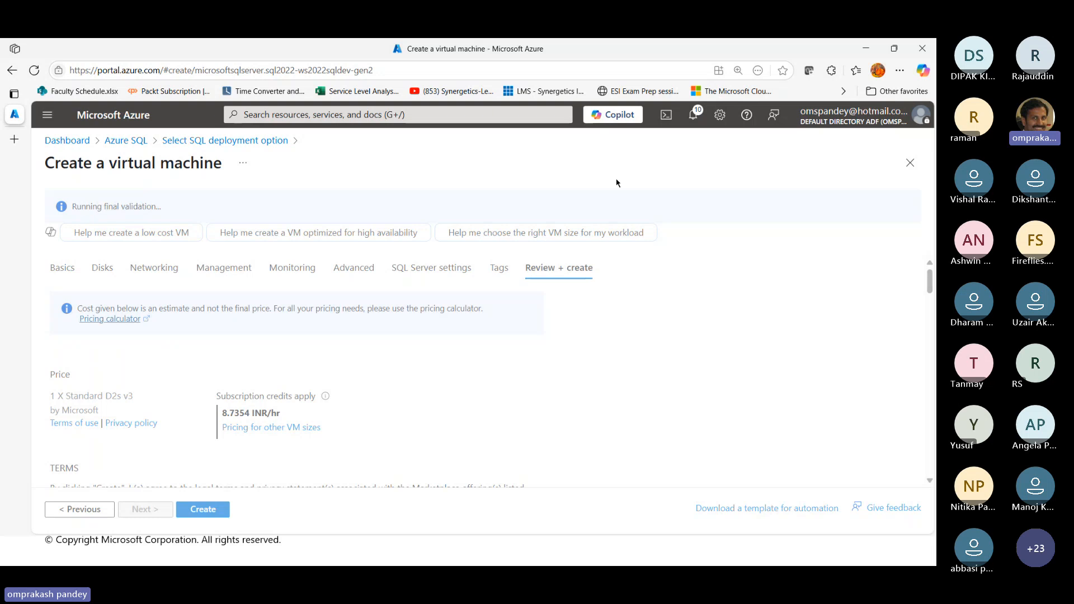
click(217, 513)
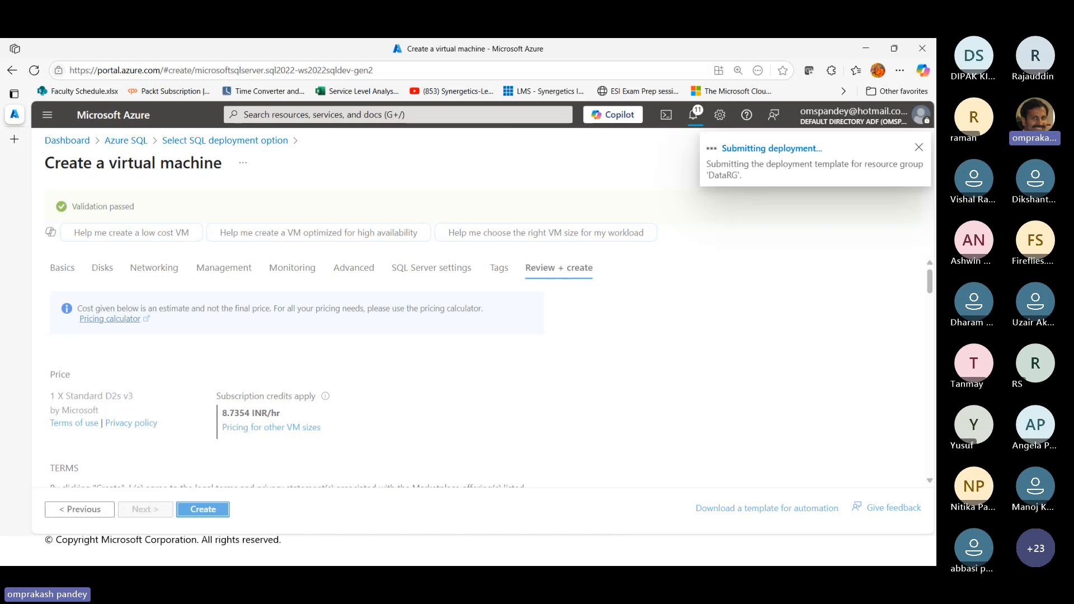
Switch to the PowerPoint slide show on the Azure SQL platform offerings
key(alt+Tab)
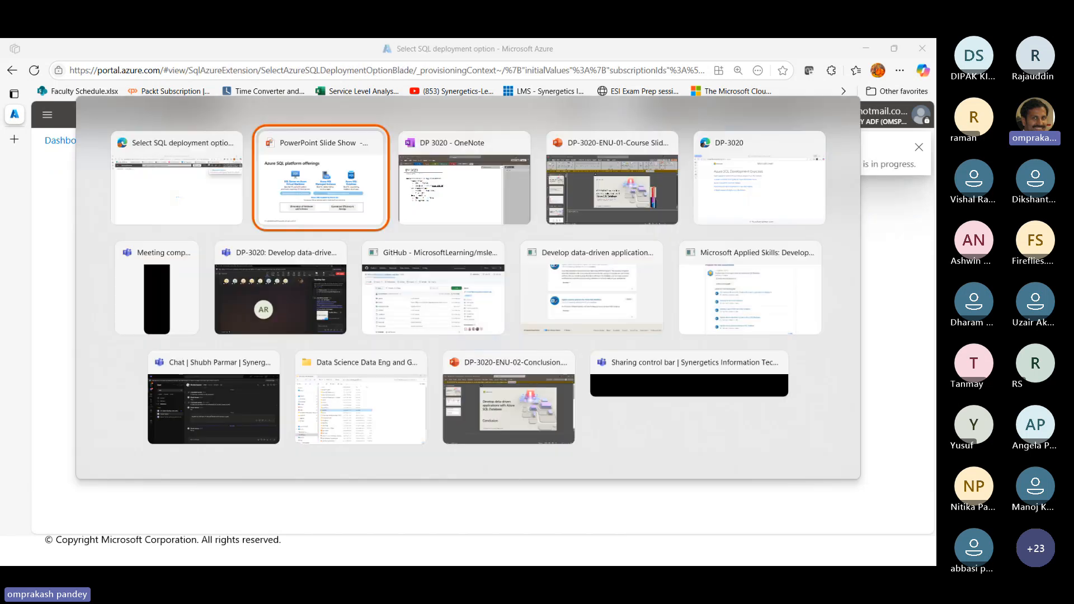
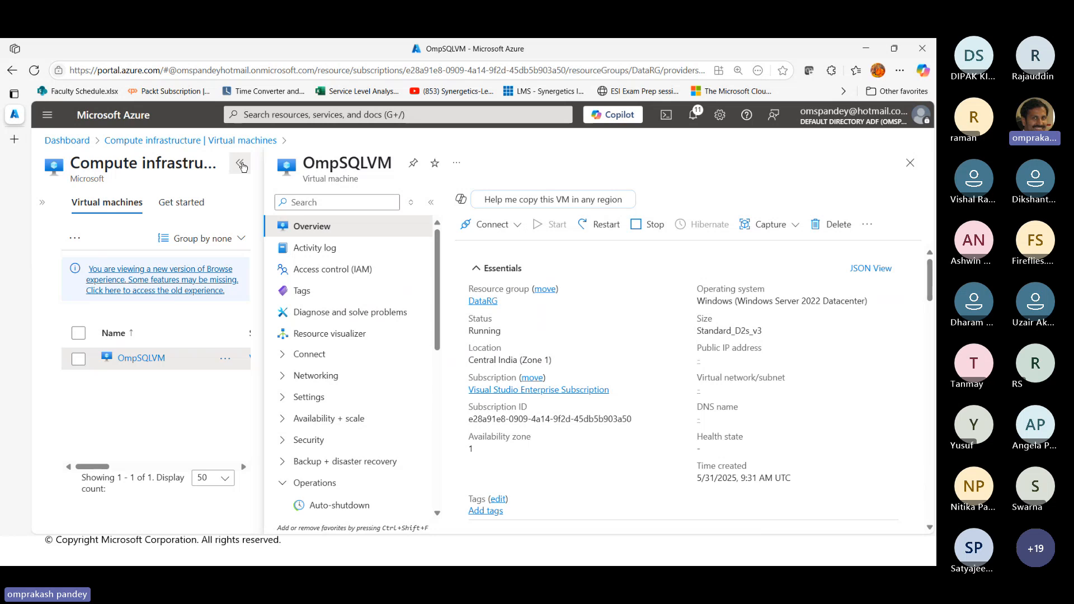
Download the native RDP connection file for the OmpSQLVM virtual machine and keep it despite the download warning
click(242, 167)
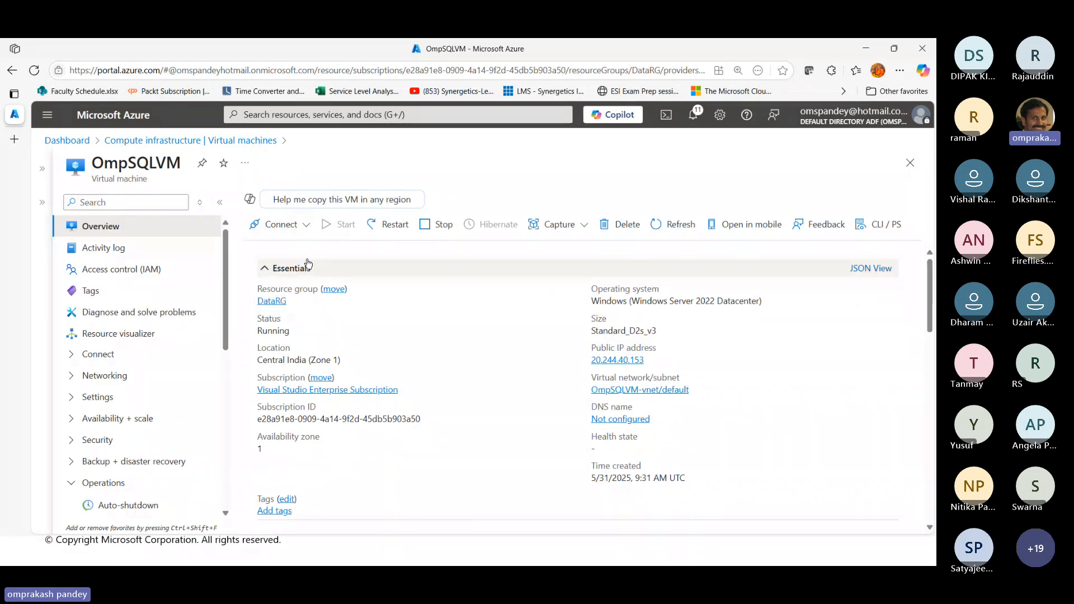
click(306, 230)
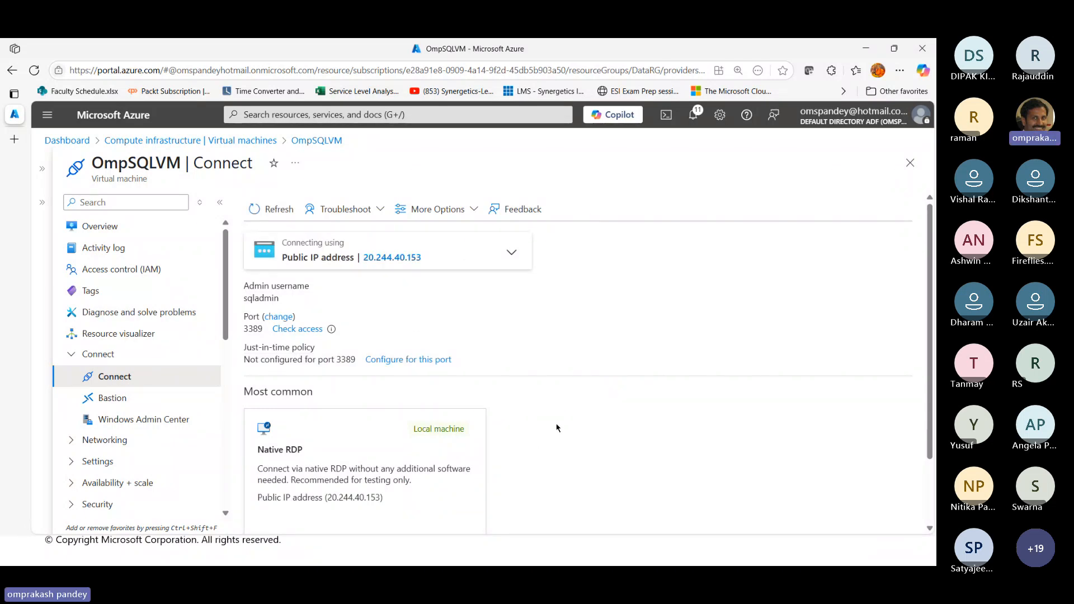
scroll(556, 427, down, 2)
click(375, 479)
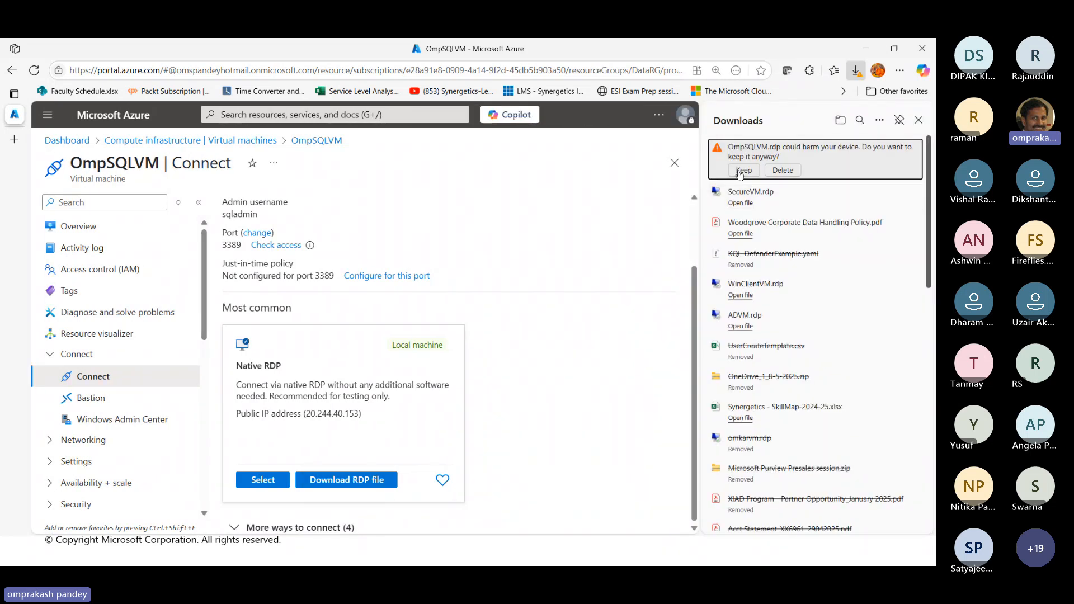
click(744, 170)
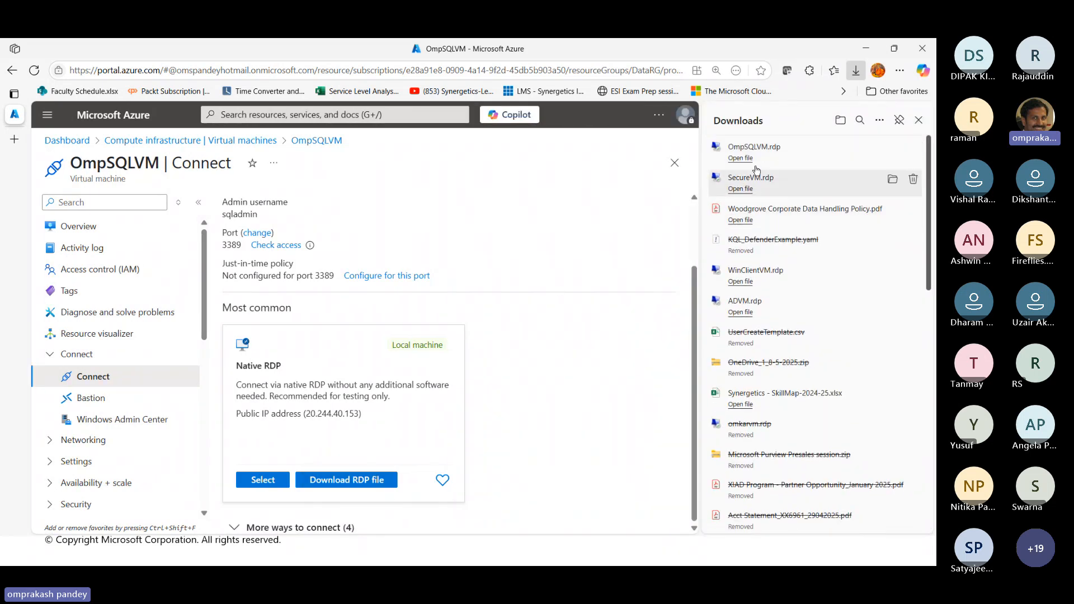
Open OmpSQLVM.rdp and sign in to the remote desktop as sqladmin with the account password, accepting the connection prompts
click(741, 158)
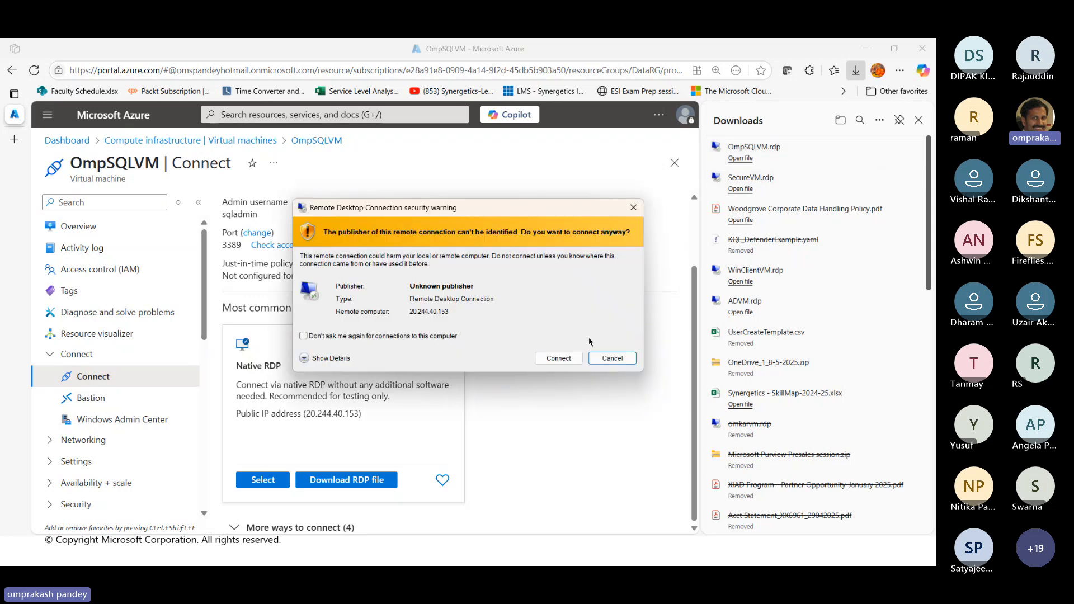
click(559, 358)
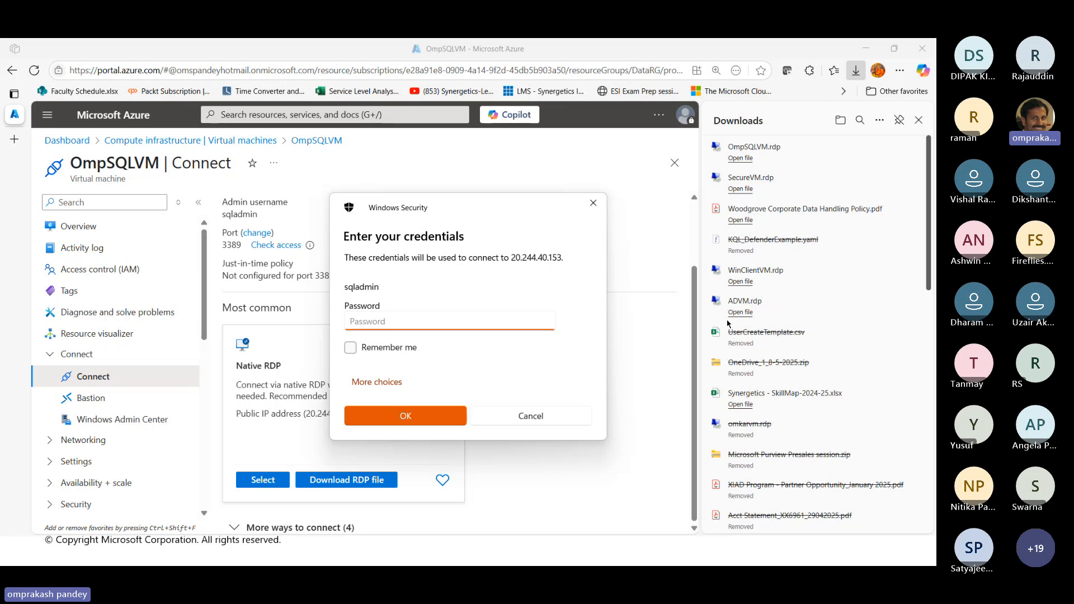
text(*************)
key(Return)
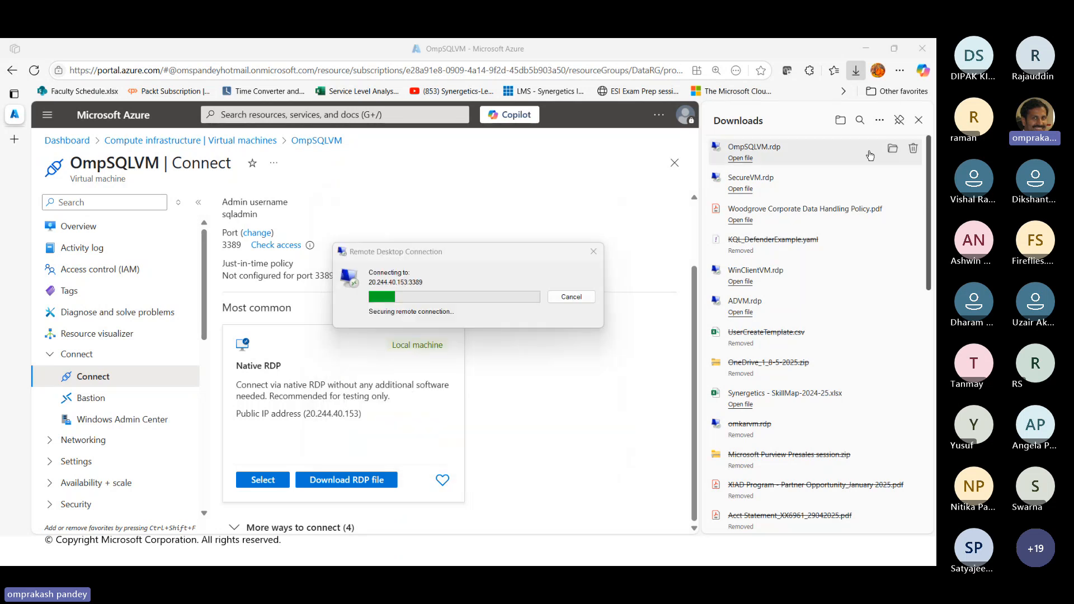
click(510, 391)
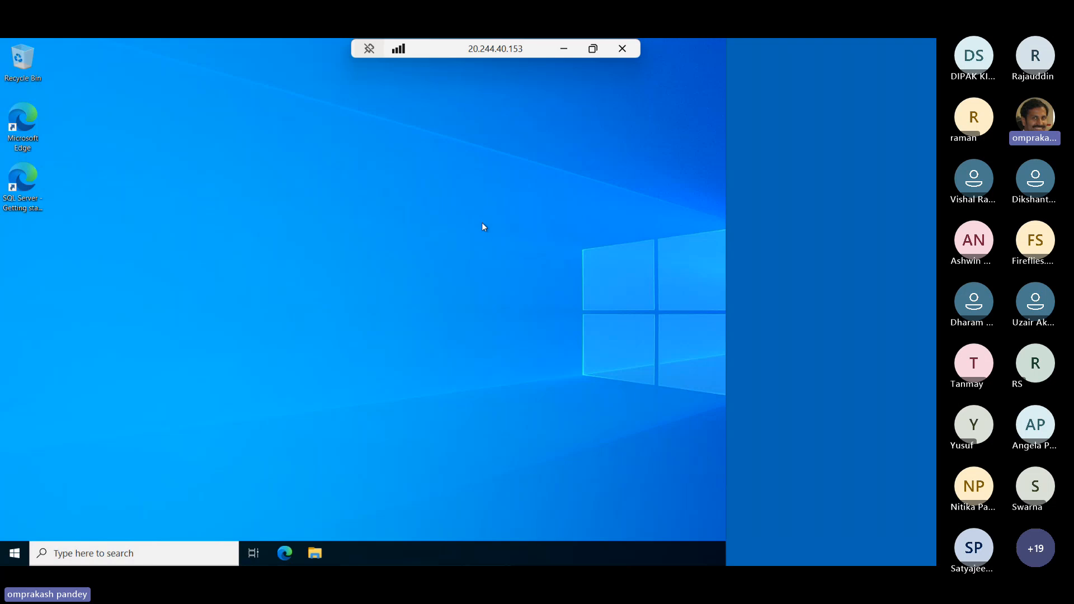
click(802, 260)
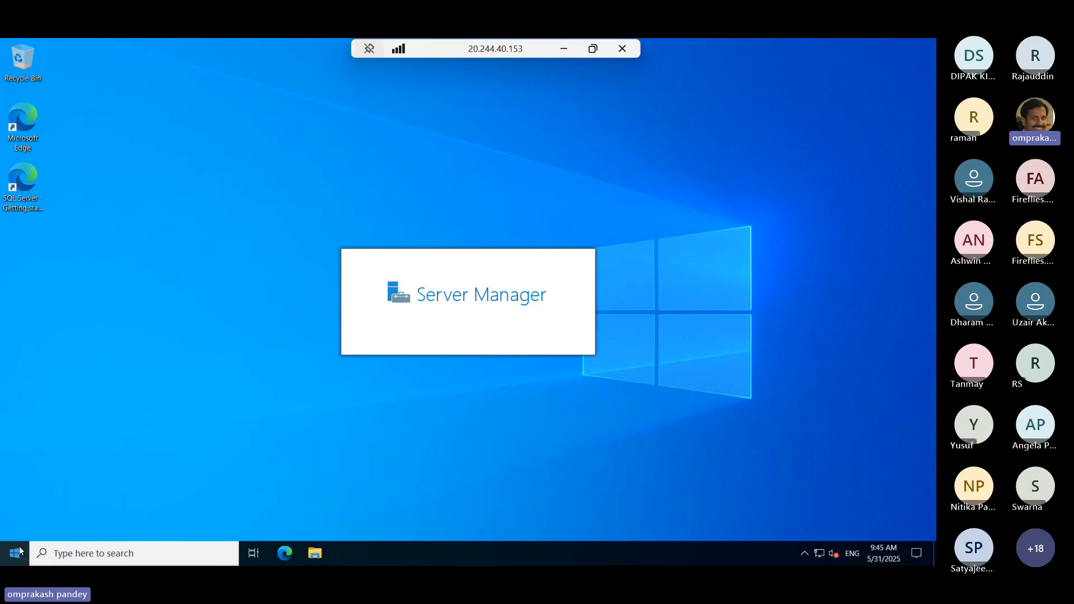
Launch SQL Server Management Studio 20 on the virtual machine, dismiss the Server Manager notice and minimize Server Manager
key(super)
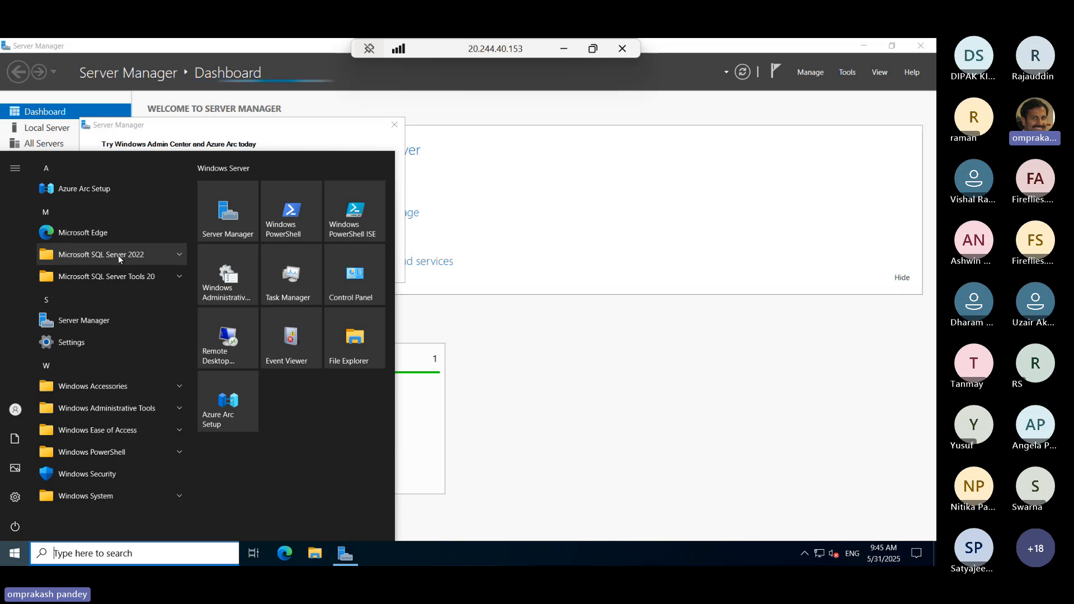
click(83, 262)
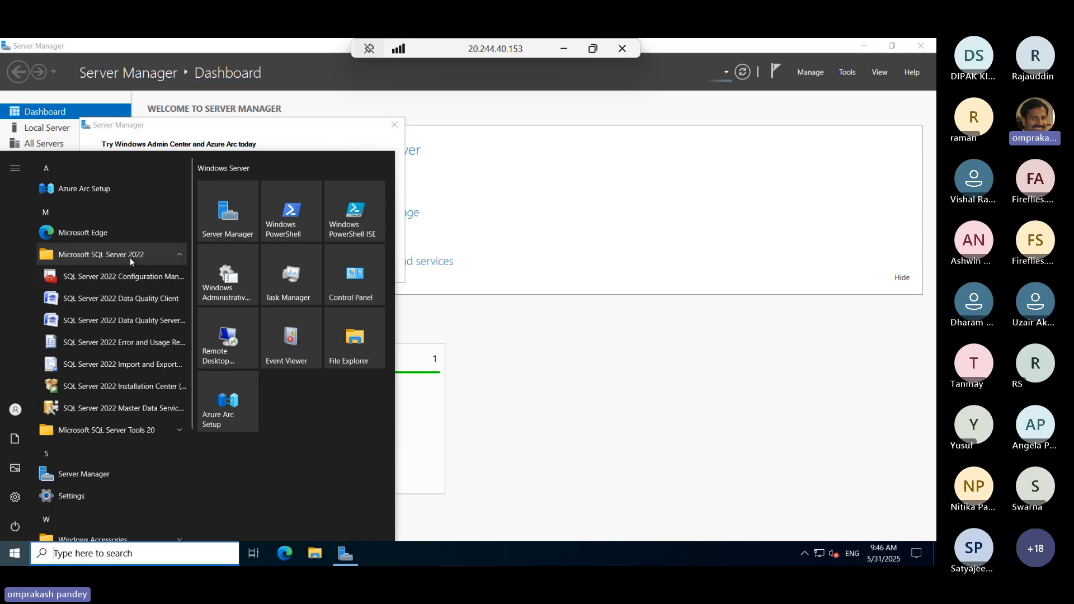
click(107, 429)
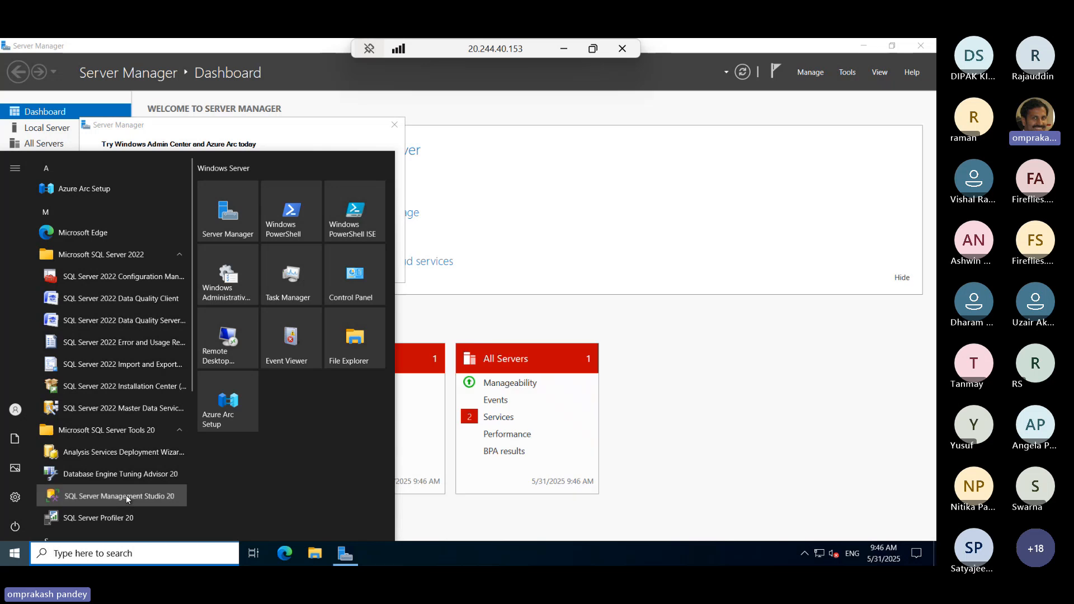
click(126, 495)
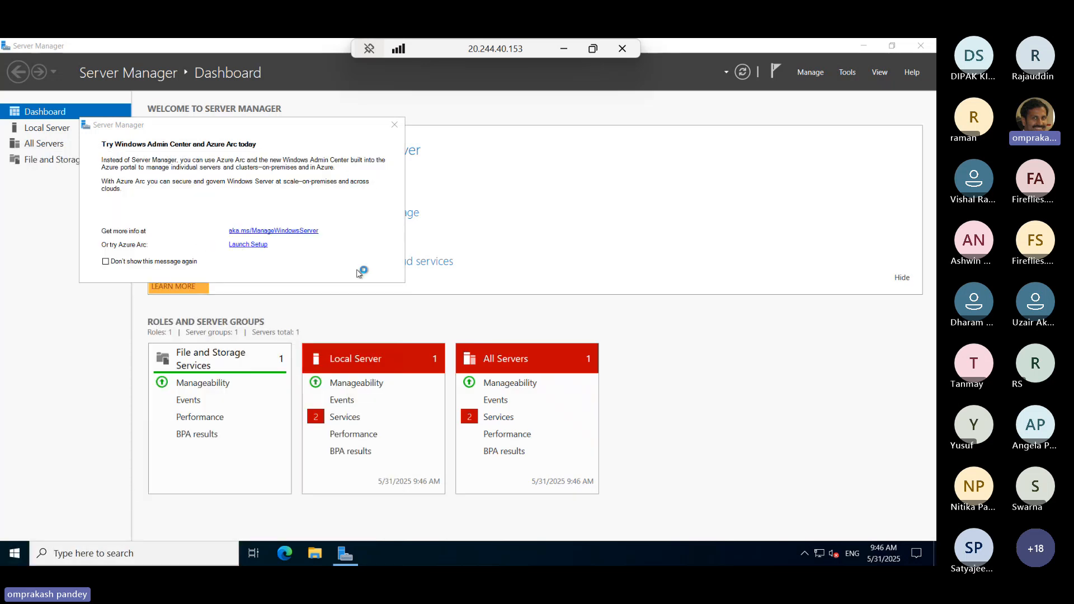
click(395, 125)
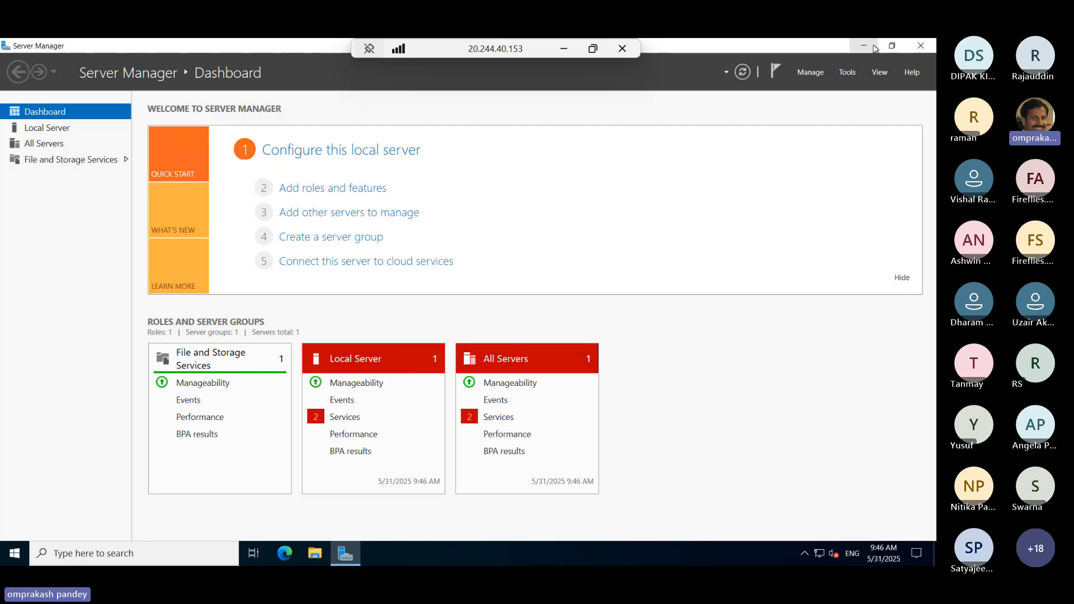
click(864, 46)
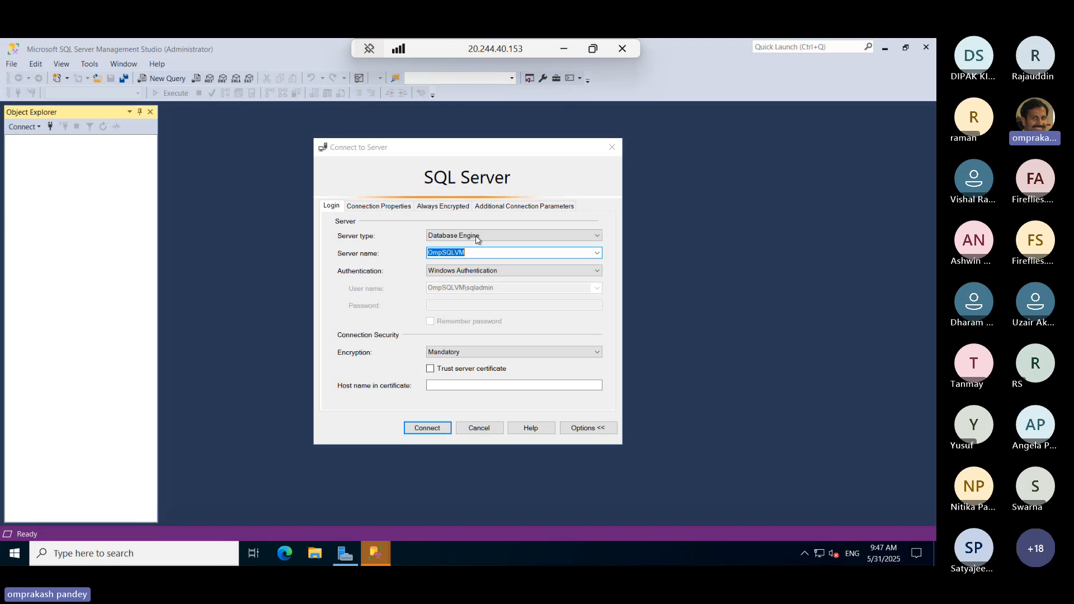
Connect to the OmpSQLVM database engine using SQL Server Authentication, login sqladmin and its password, with the server certificate trusted
click(503, 271)
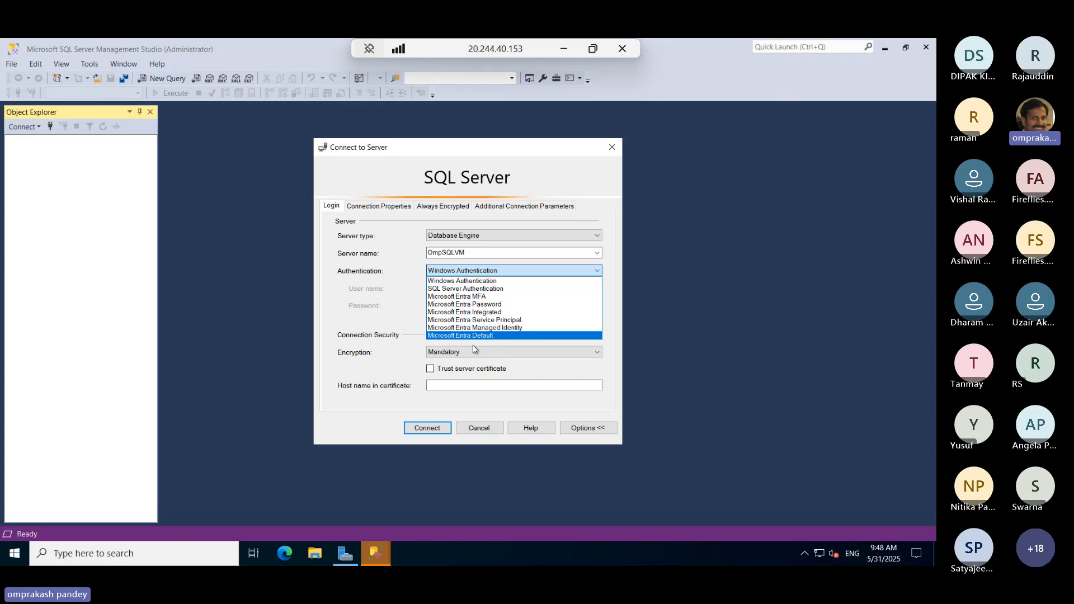
click(470, 289)
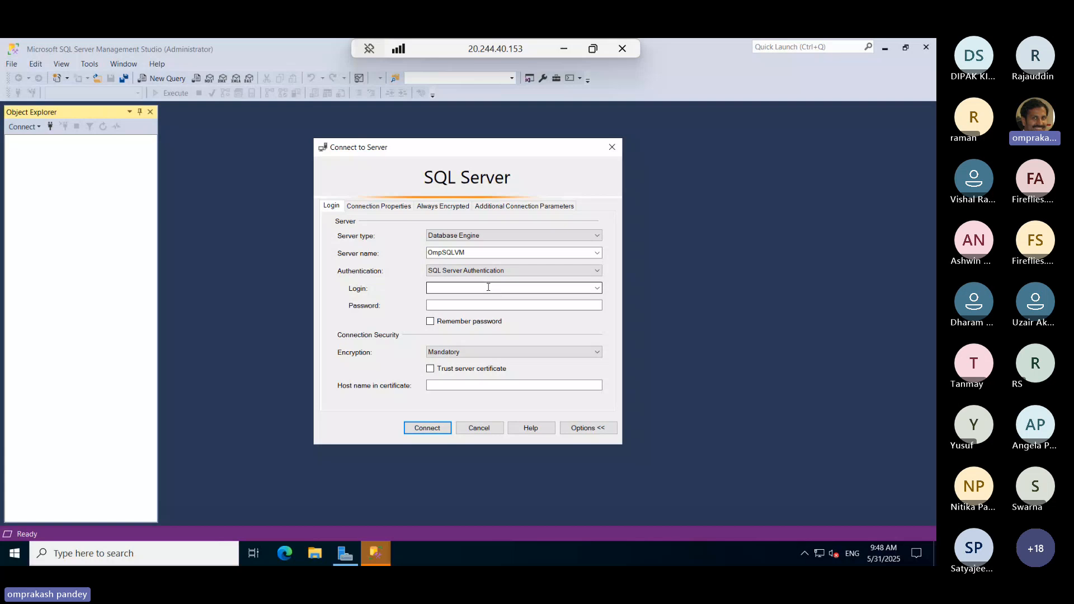
click(489, 287)
text(sqladmin)
key(Tab)
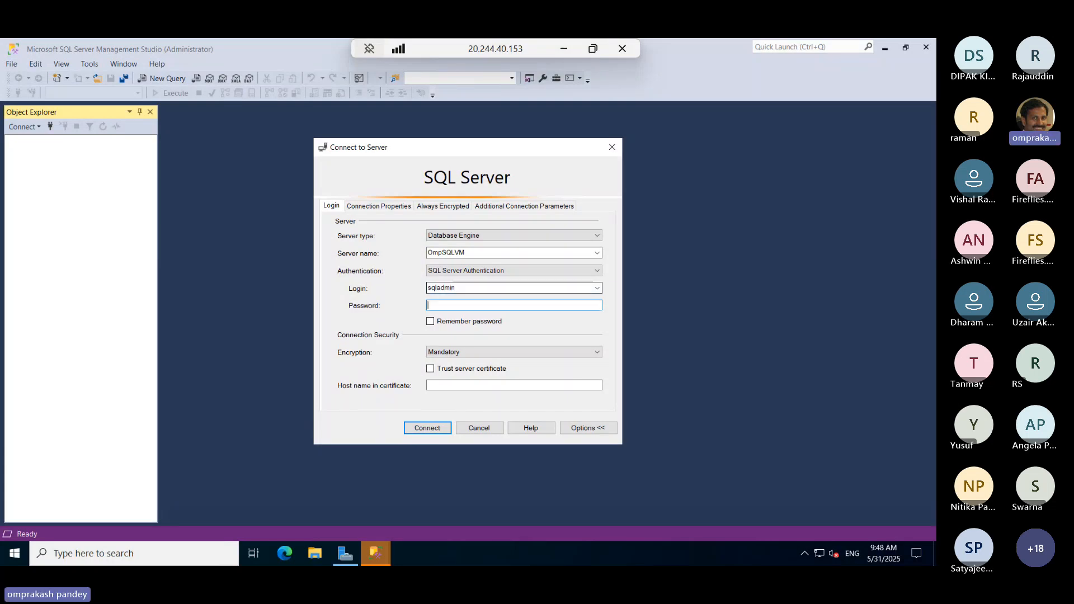
text(***********)
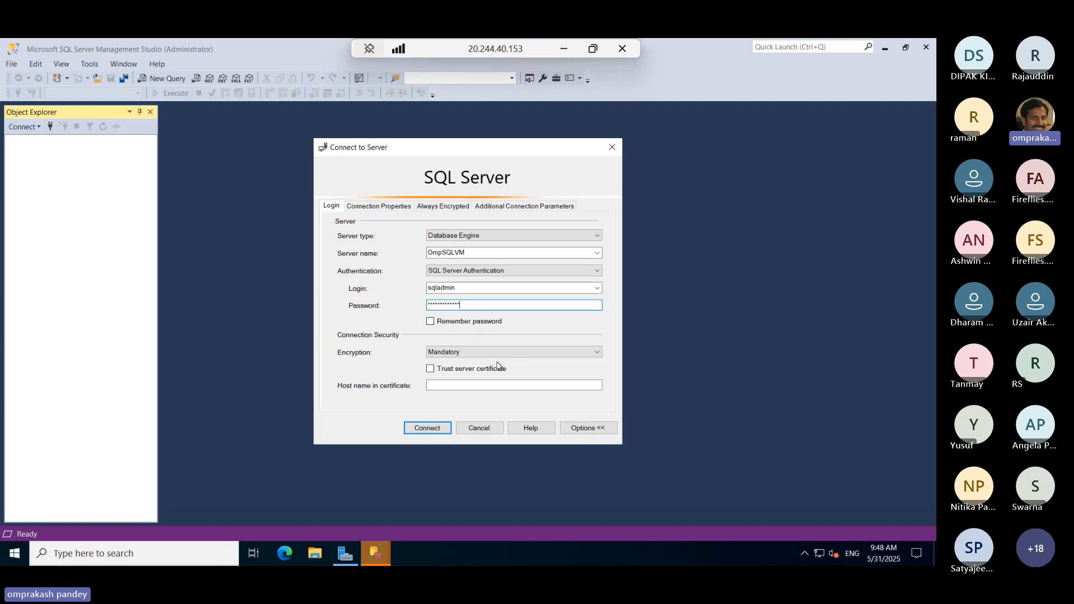
click(432, 369)
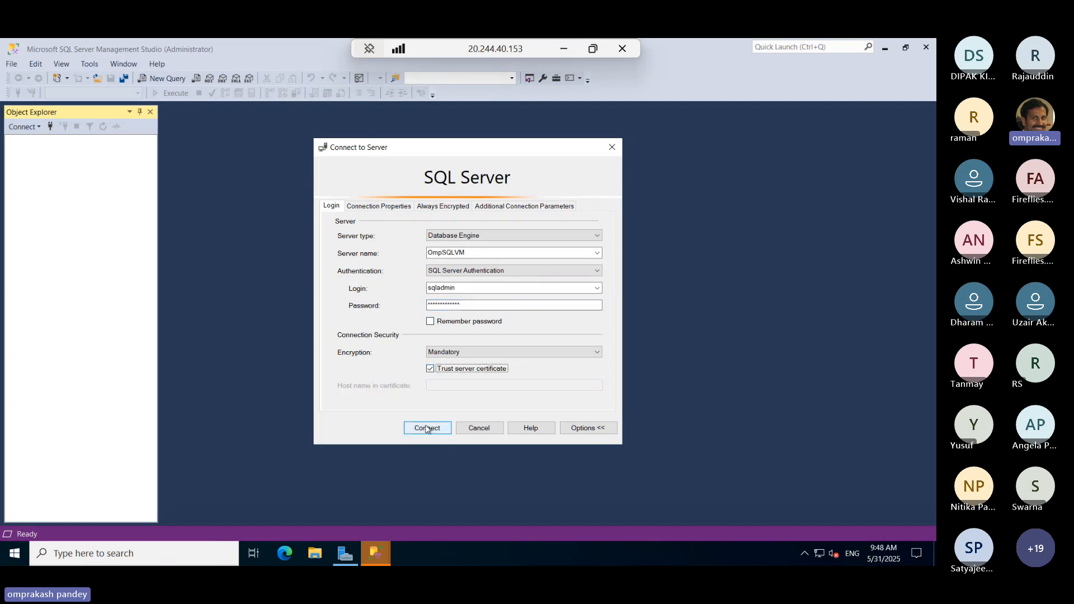
click(426, 428)
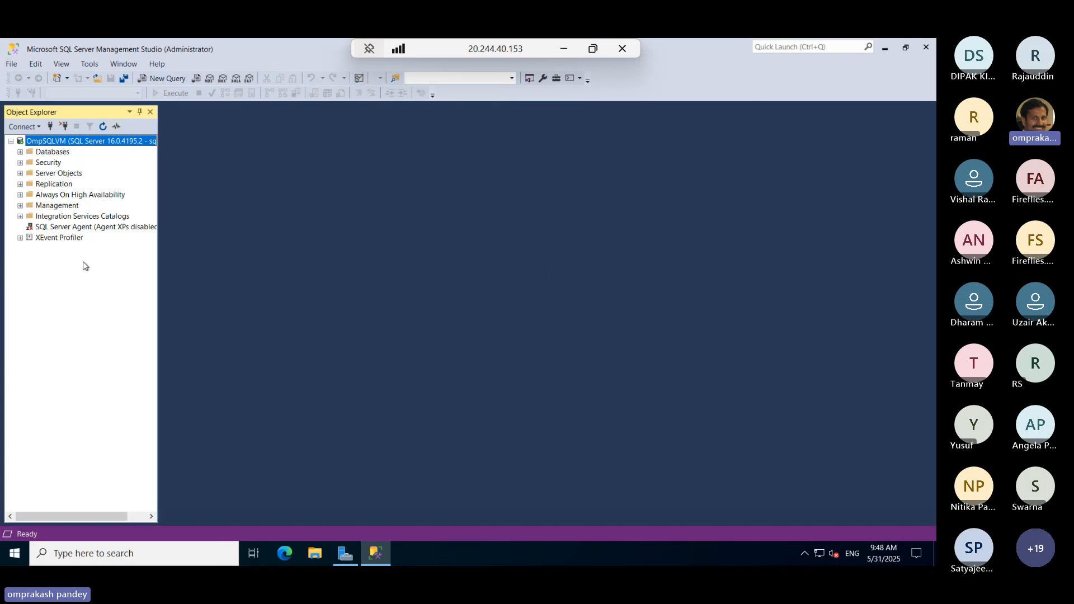
Examine the server's system databases and its security logins and server roles in Object Explorer
click(20, 151)
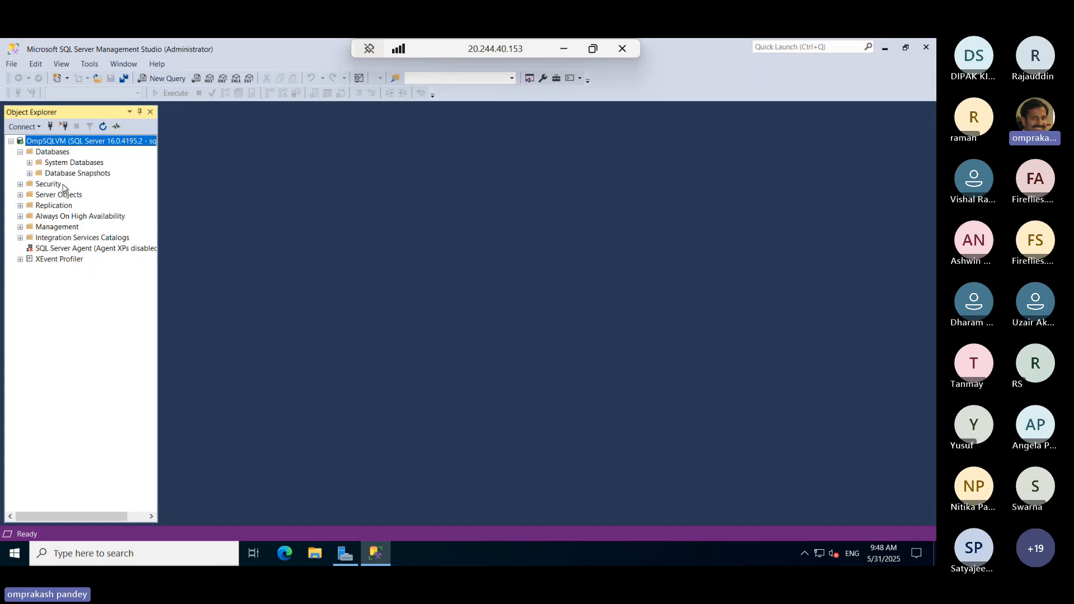
click(30, 162)
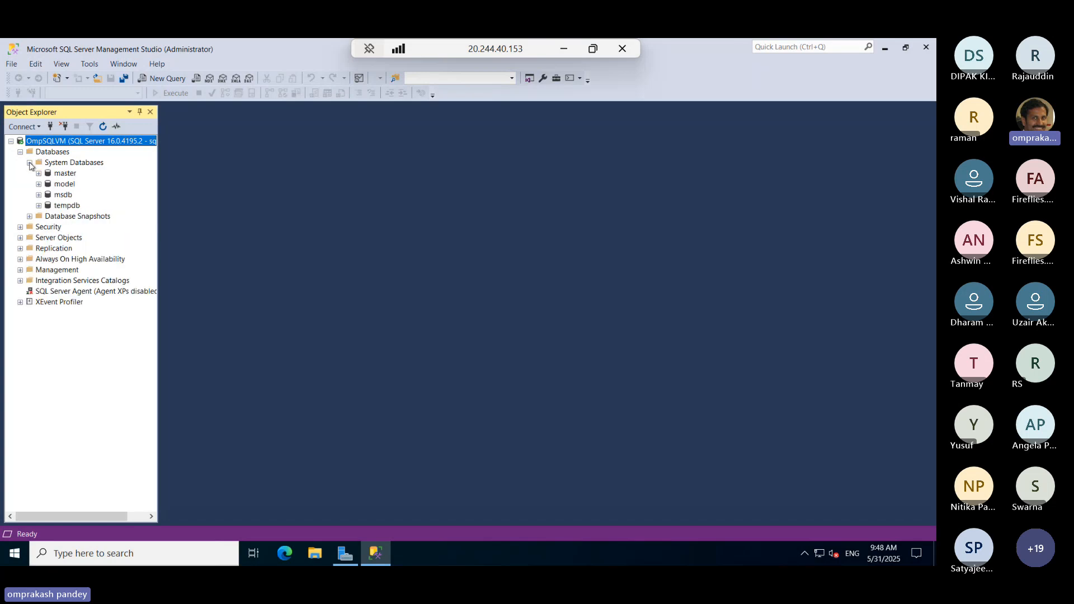
click(20, 227)
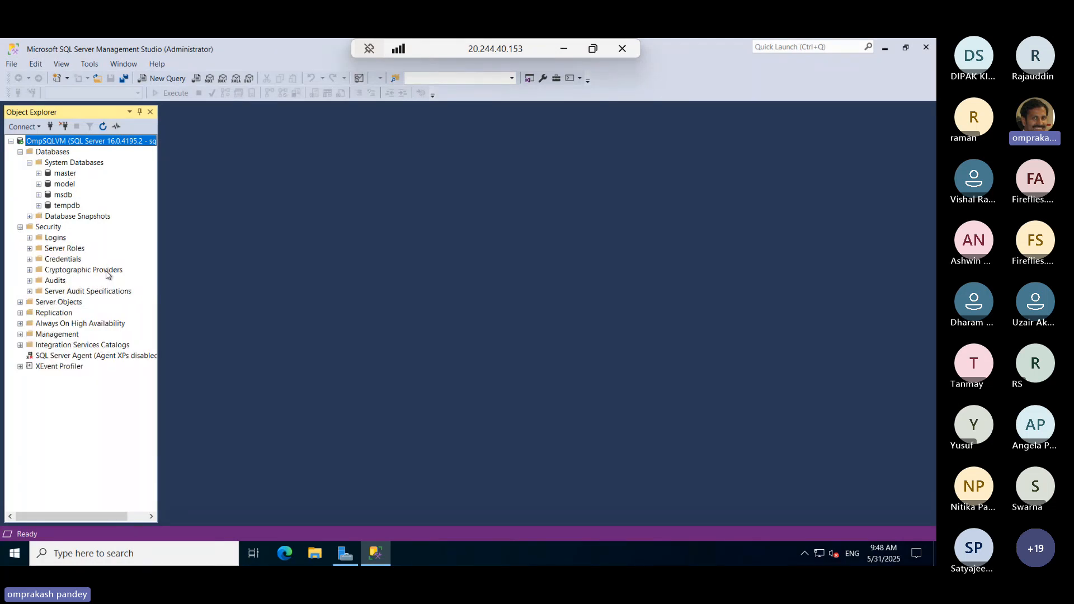
click(30, 238)
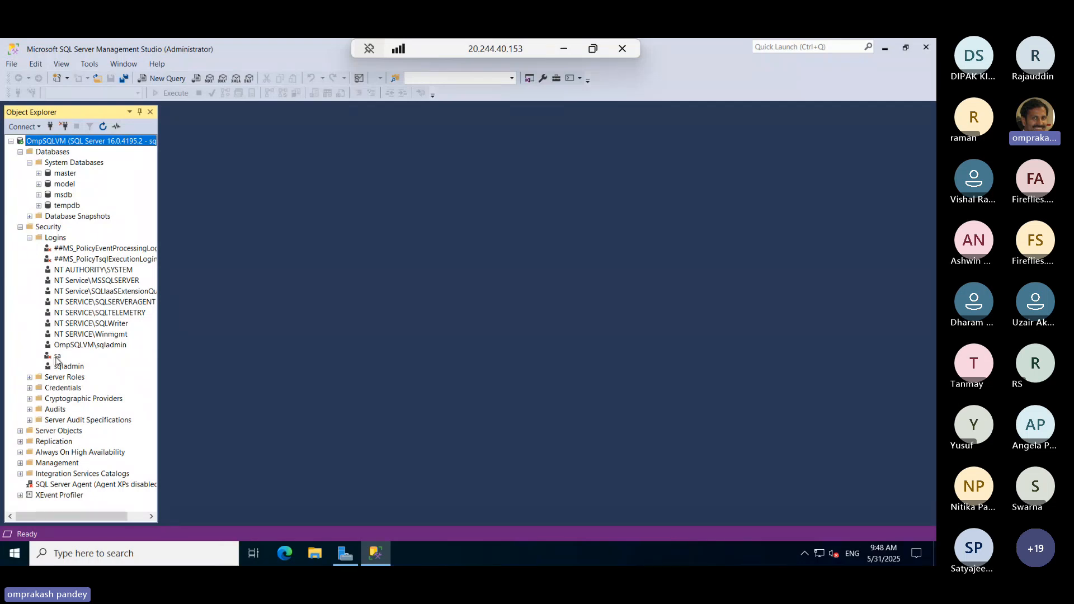
click(29, 238)
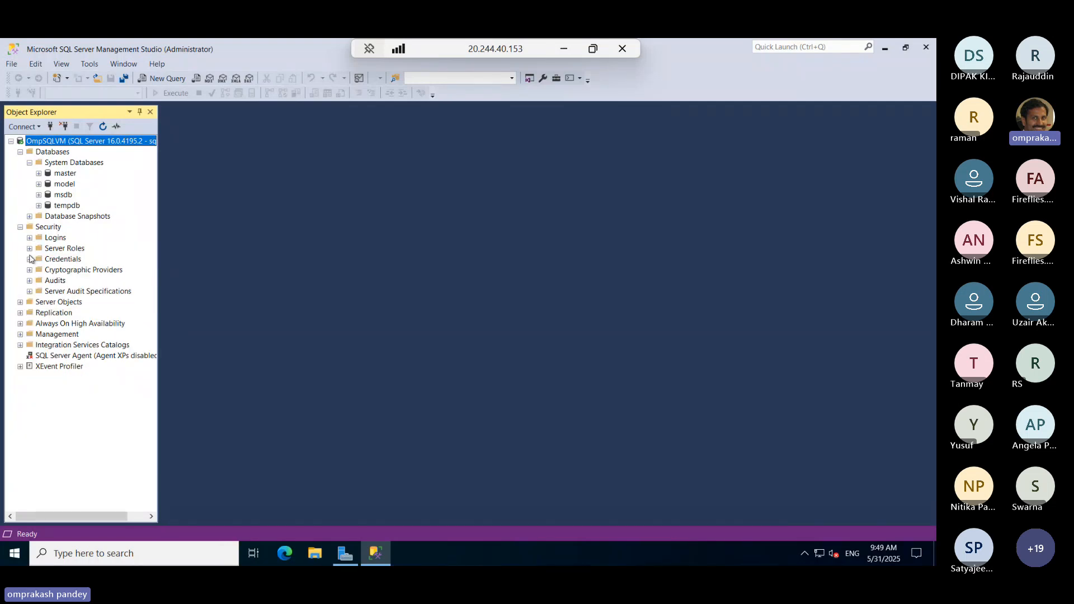
click(29, 248)
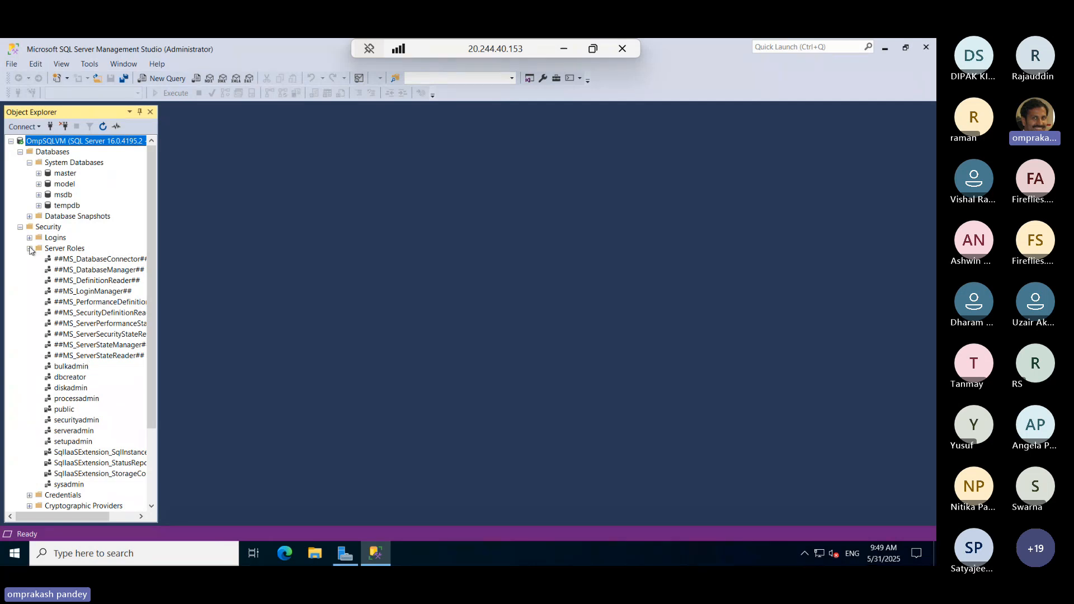
click(29, 249)
Examine the Server Objects, Replication, Always On High Availability, Management and Integration Services Catalogs nodes, then collapse Security and System Databases
click(20, 303)
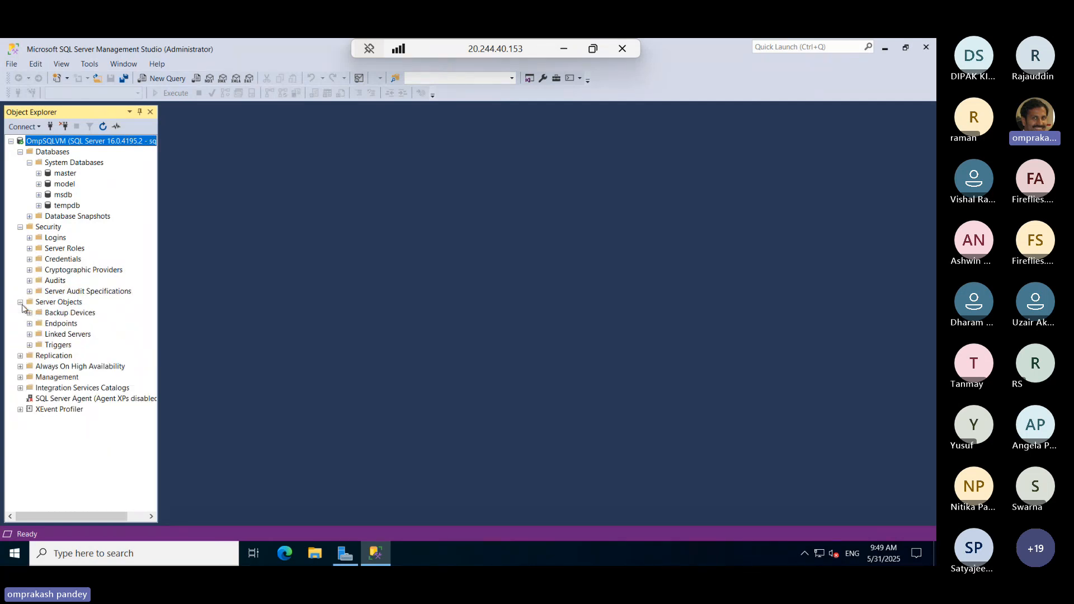
click(21, 303)
click(21, 313)
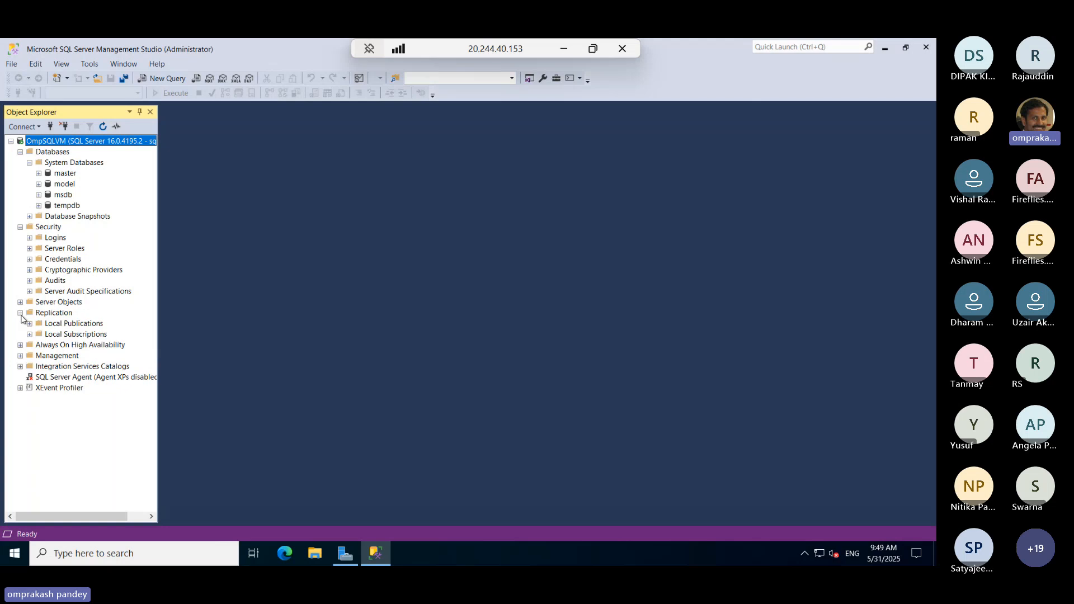
click(21, 314)
click(21, 324)
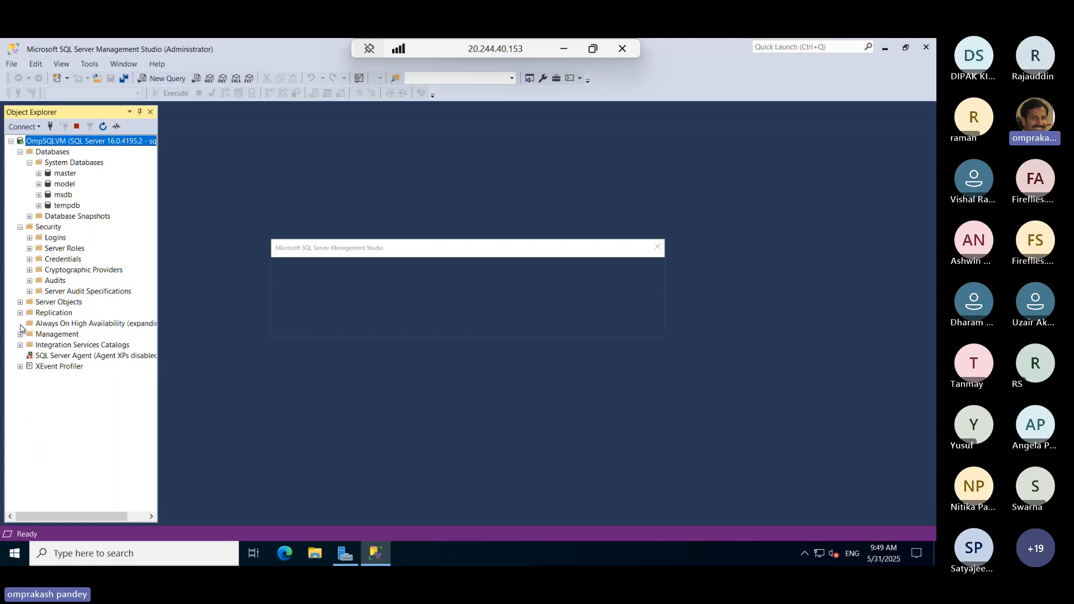
click(624, 330)
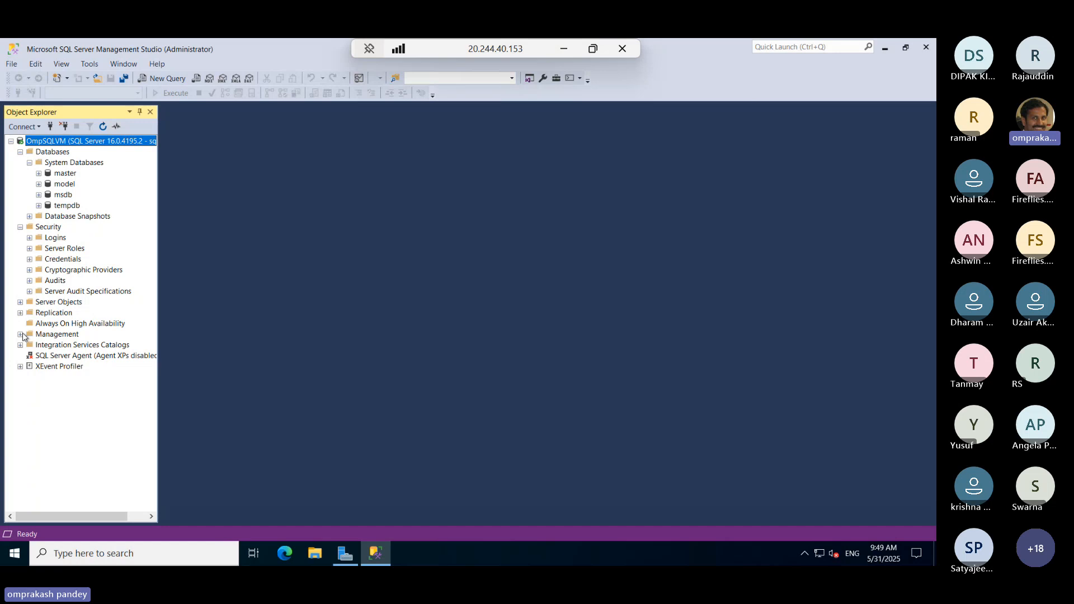
click(21, 334)
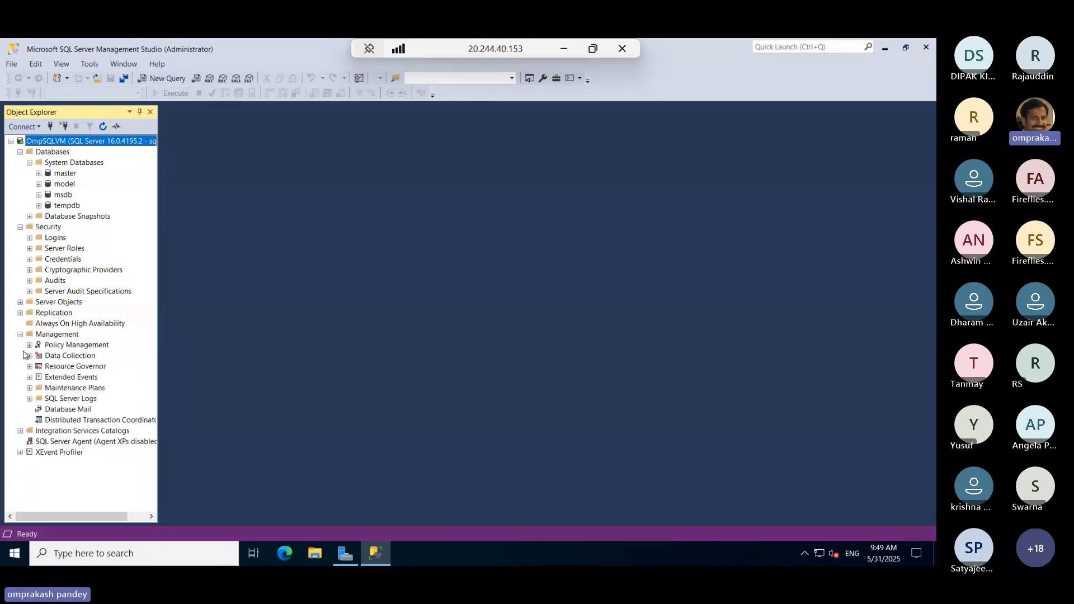
click(21, 335)
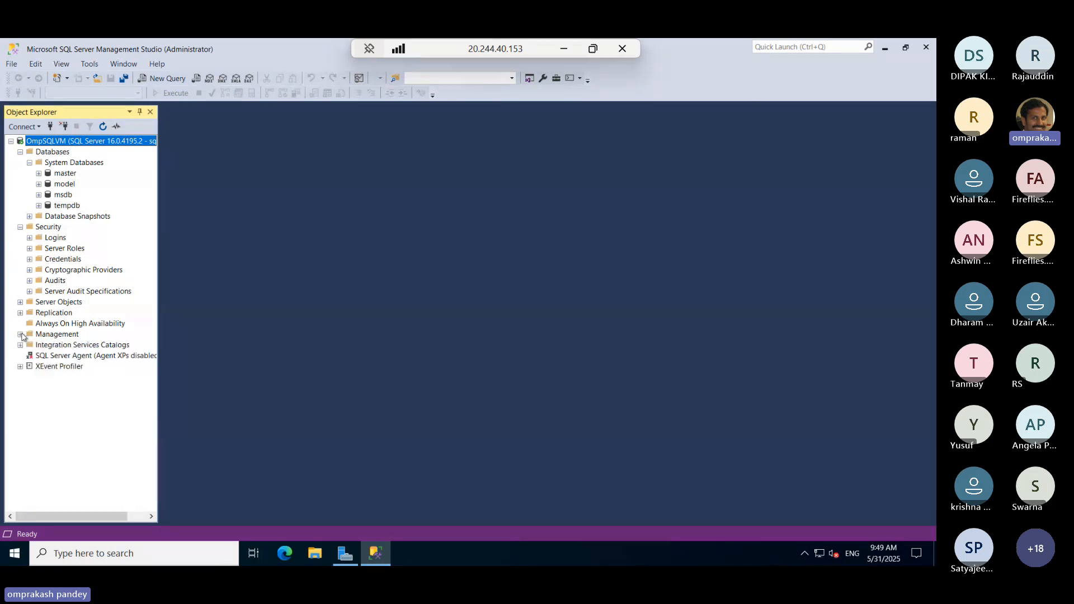
click(21, 346)
click(20, 227)
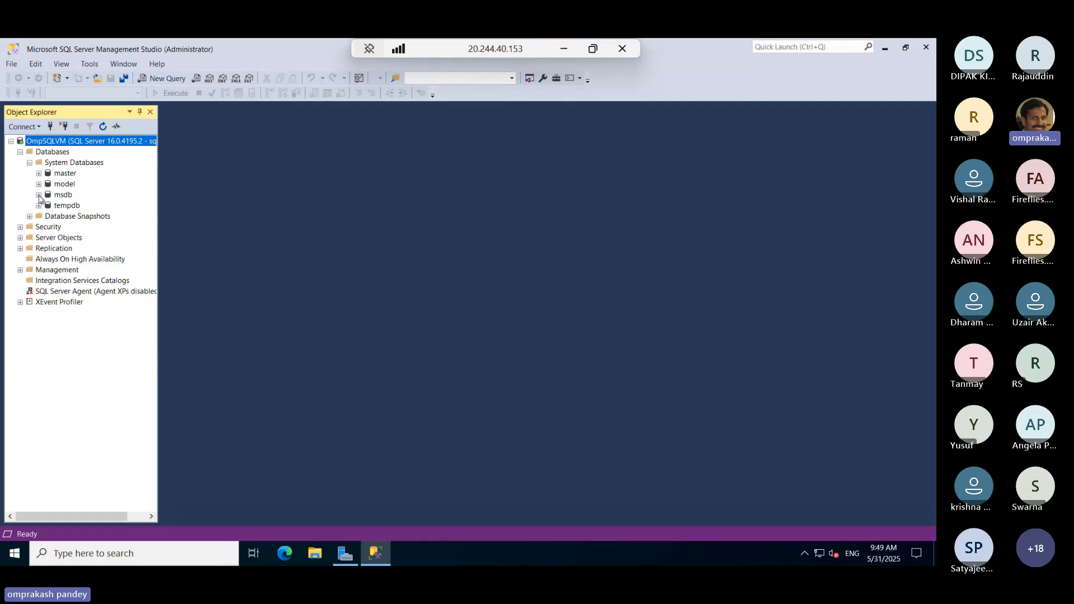
click(29, 163)
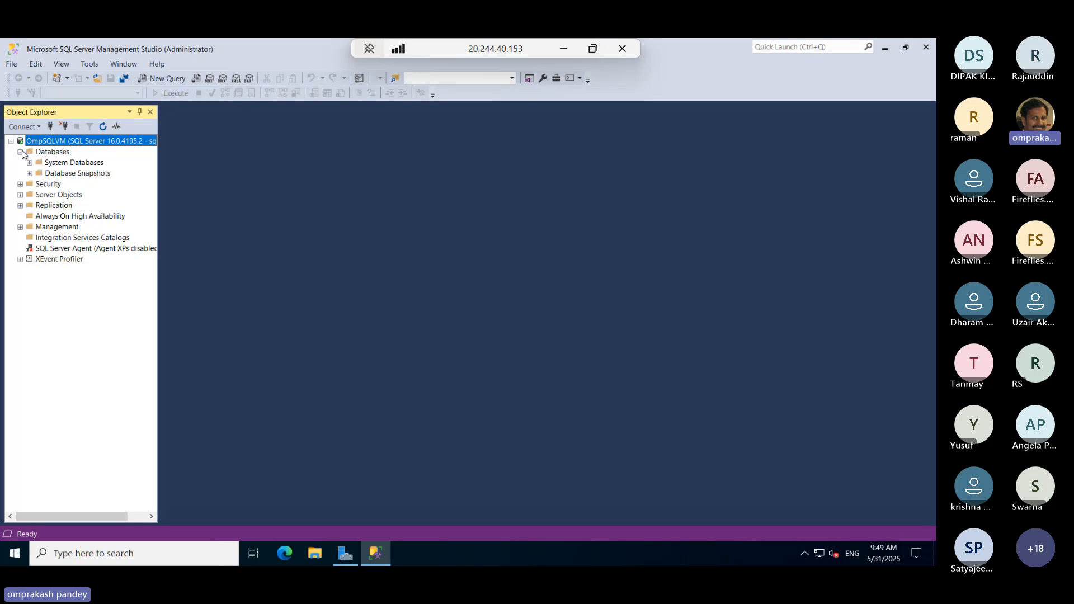
Collapse the Databases node and examine the XEvent Profiler sessions in Object Explorer, leaving that node collapsed
click(20, 153)
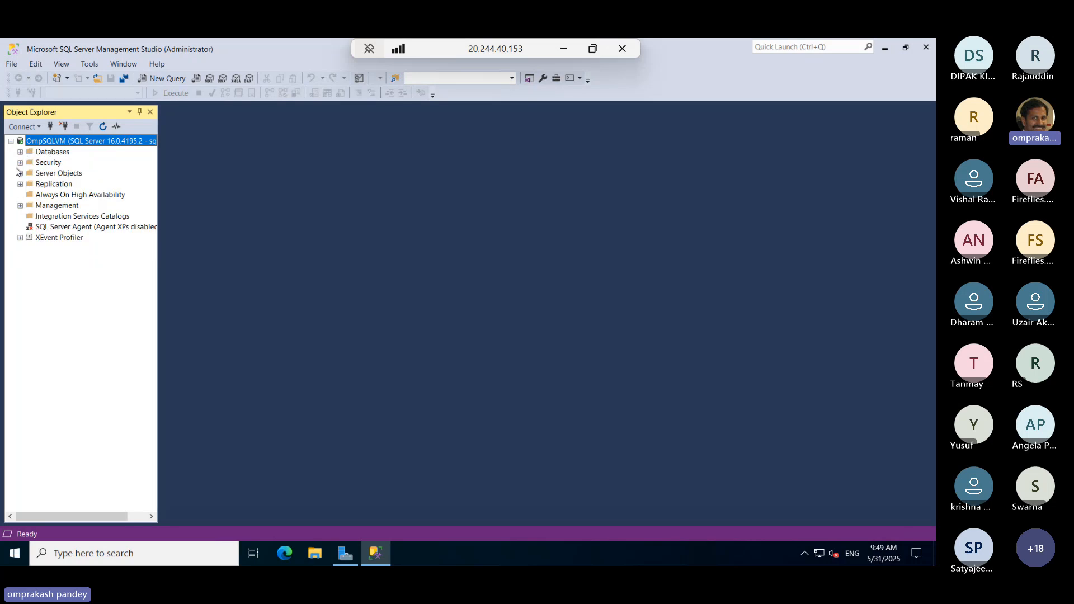
click(20, 238)
click(19, 239)
click(11, 141)
click(11, 141)
Minimize the remote desktop session to return to the Azure portal and close the browser's downloads list
drag(438, 53, 703, 51)
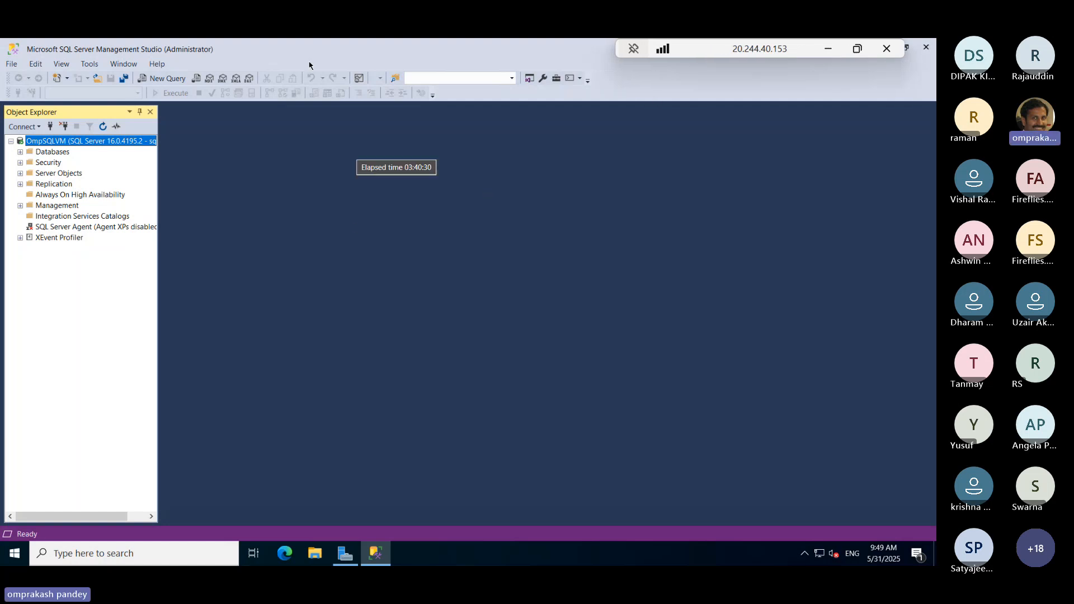
click(828, 48)
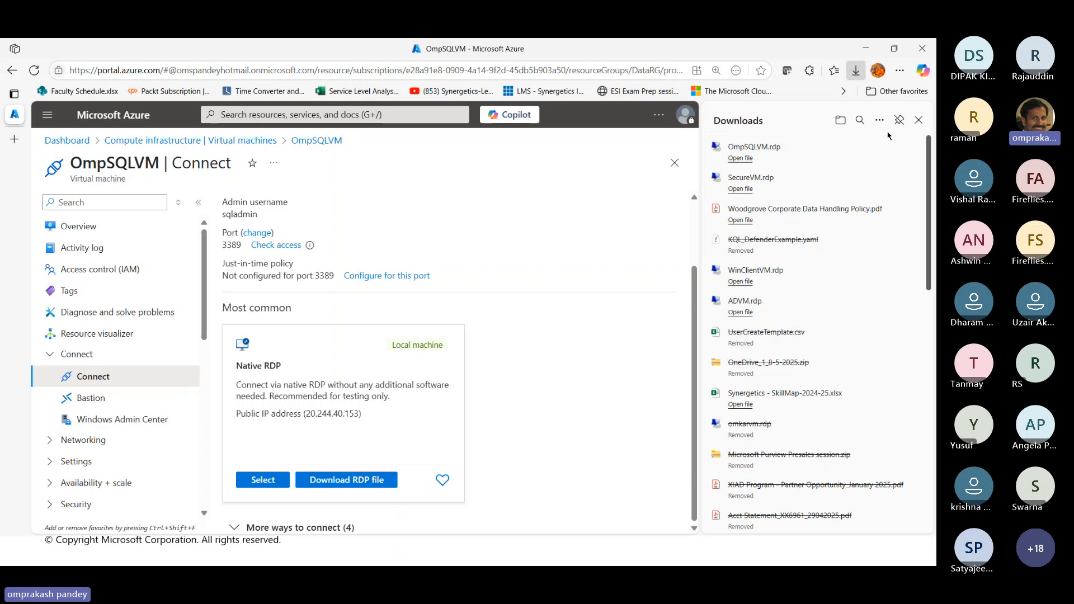
click(919, 120)
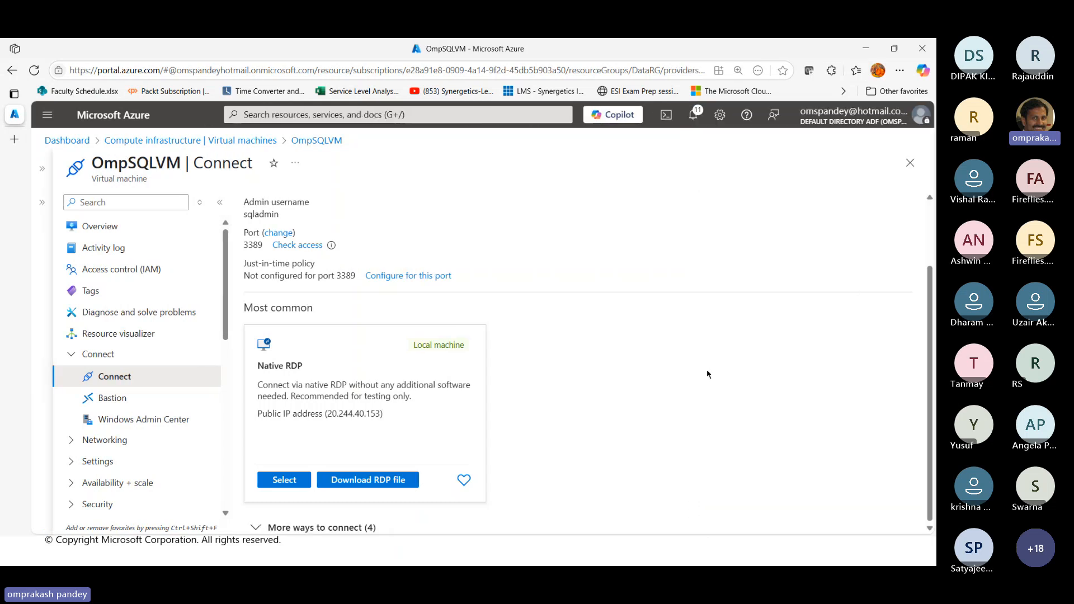
Show the OmpSQLVM overview and collapse the Connect, Operations, Monitoring and Automation groups of its resource menu
click(71, 355)
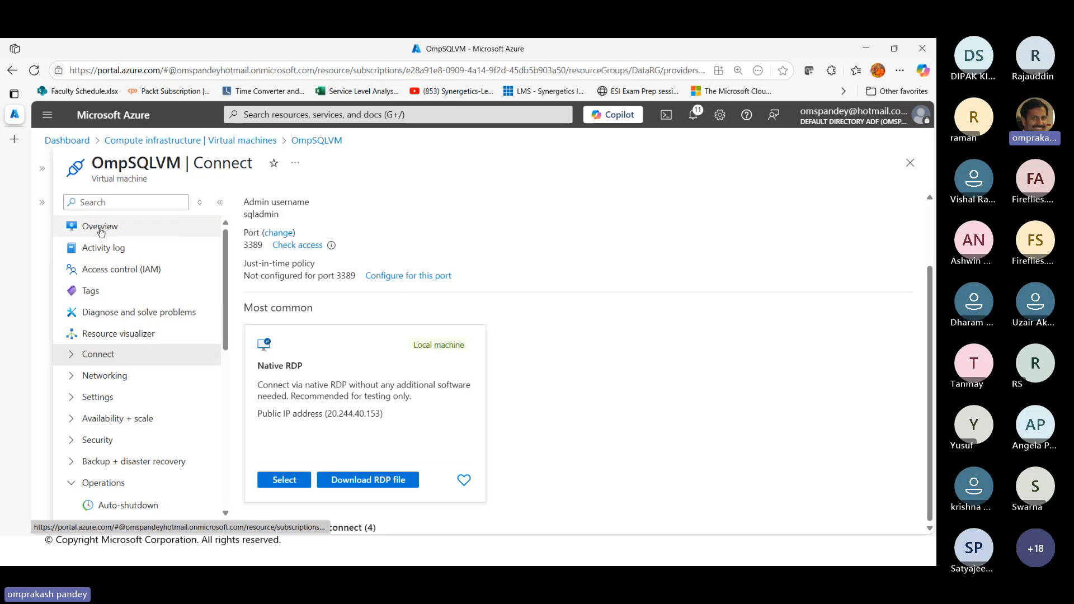
click(68, 228)
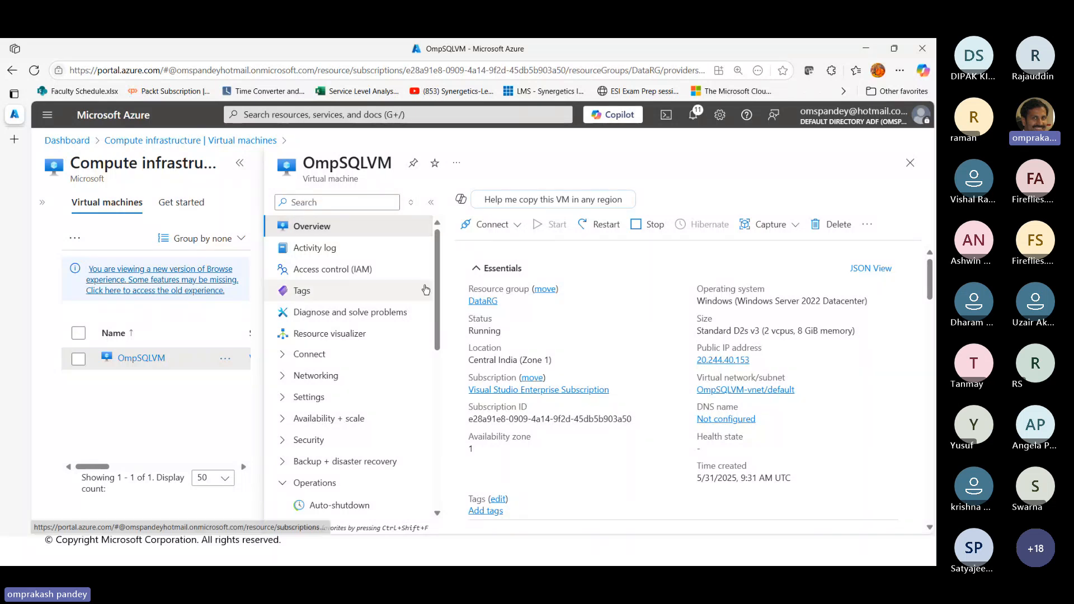
click(284, 484)
scroll(367, 431, down, 4)
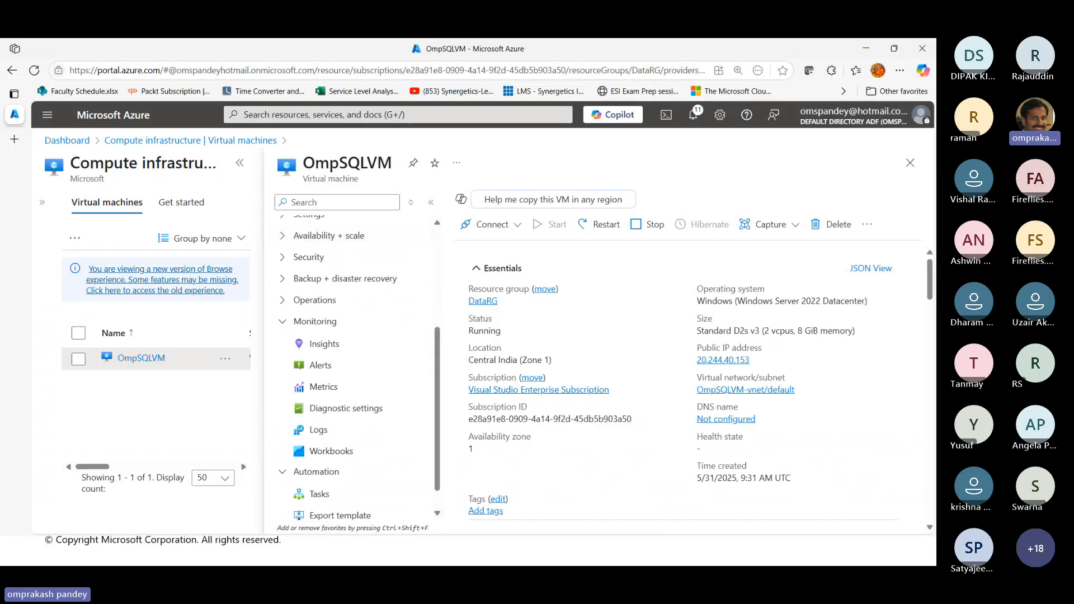
click(282, 328)
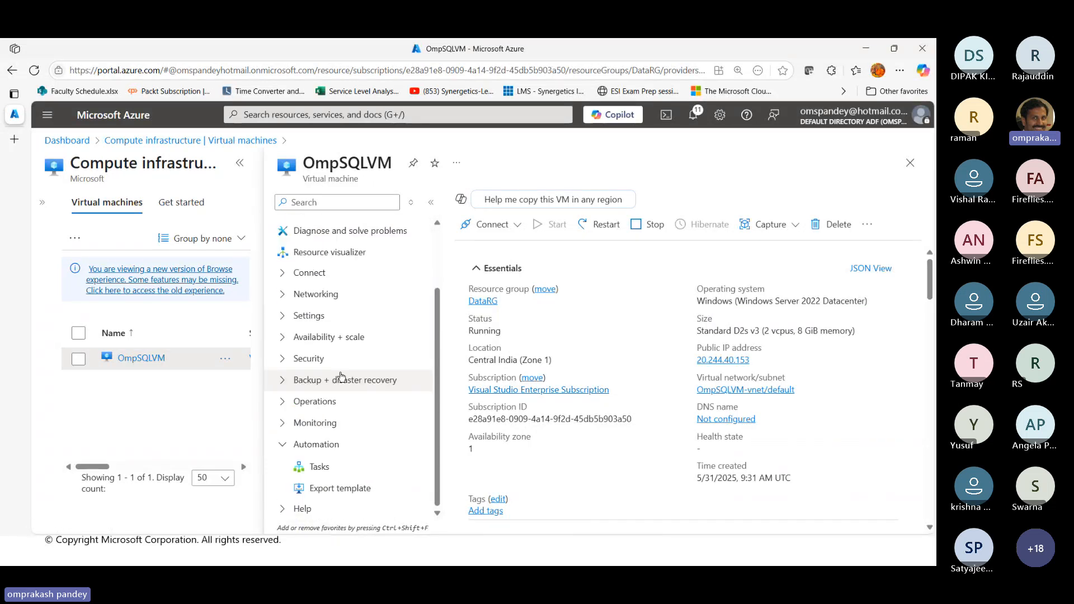
click(284, 444)
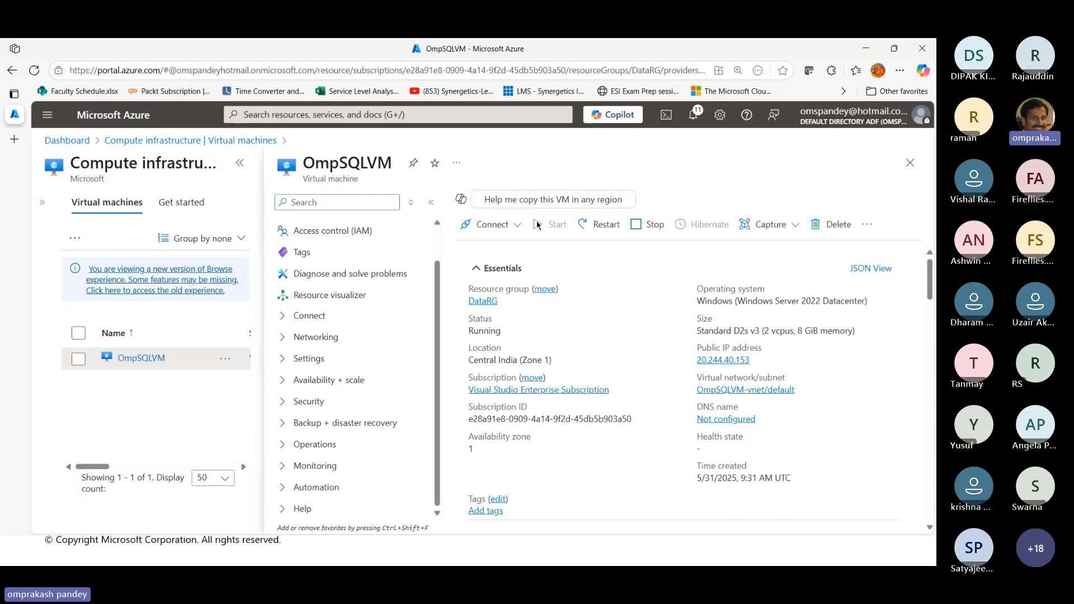
Switch to the PowerPoint slide show to view the Azure SQL Database slide, and return to the Azure portal
key(alt+Tab)
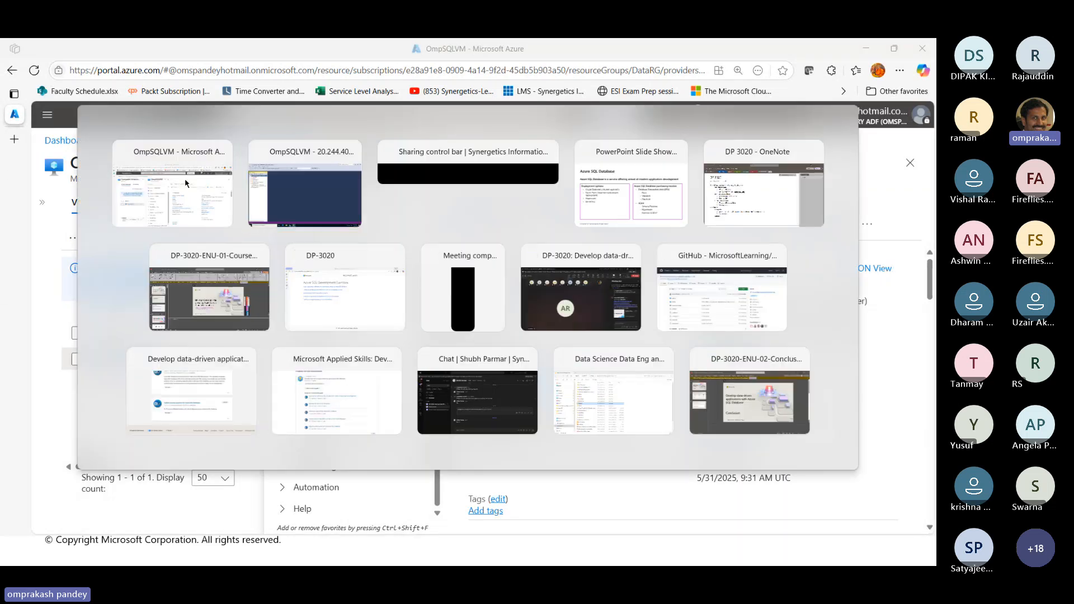
key(alt+Tab)
key(alt+Tab)
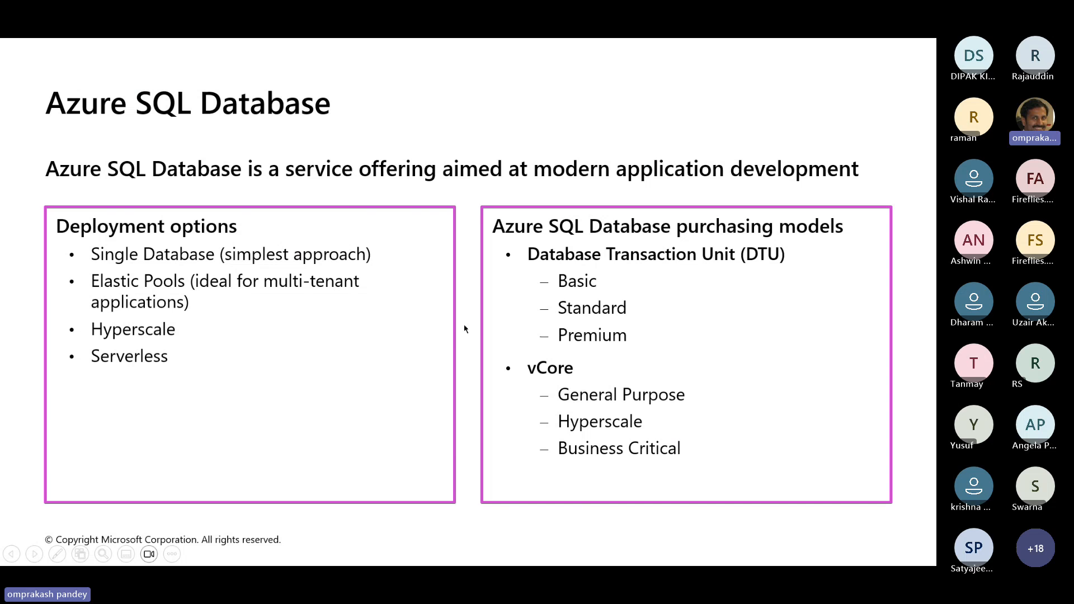
key(alt+Tab)
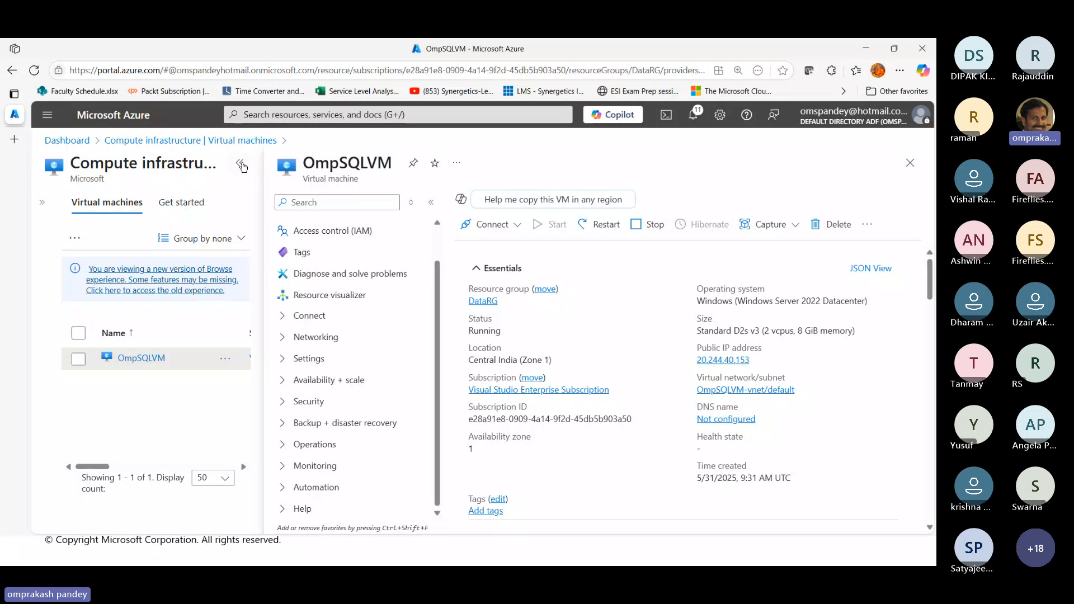
Leave the OmpSQLVM page, search the portal for Azure SQL and open that service
click(199, 143)
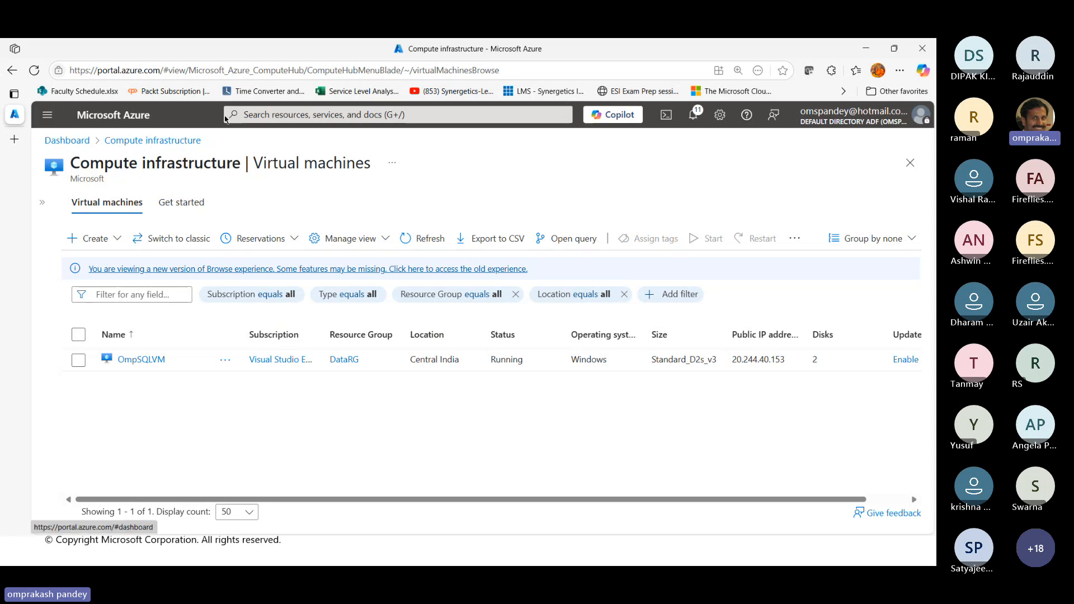
click(247, 113)
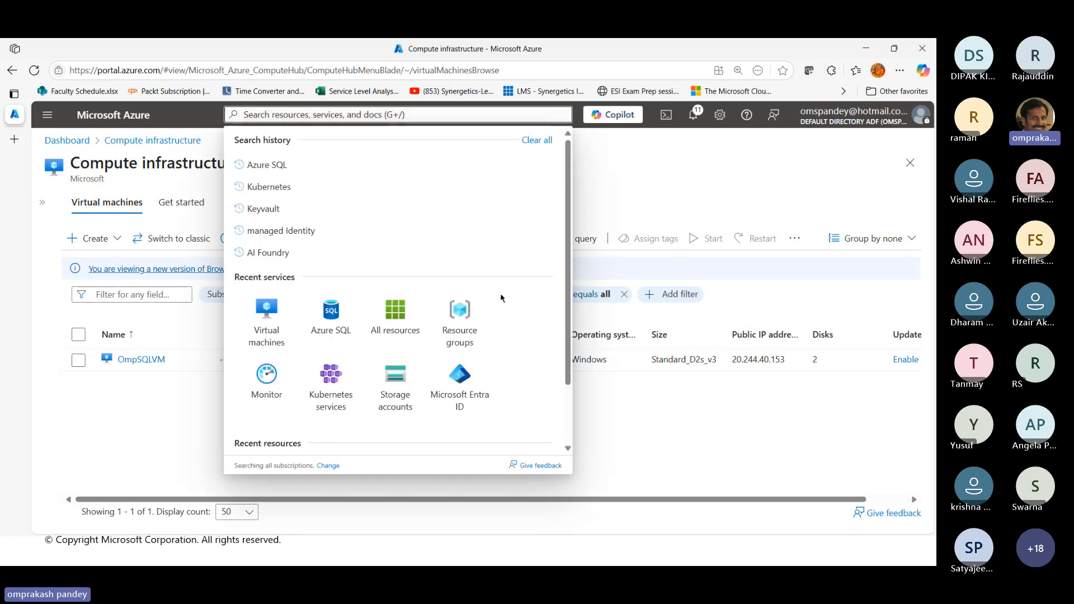
text(Azure )
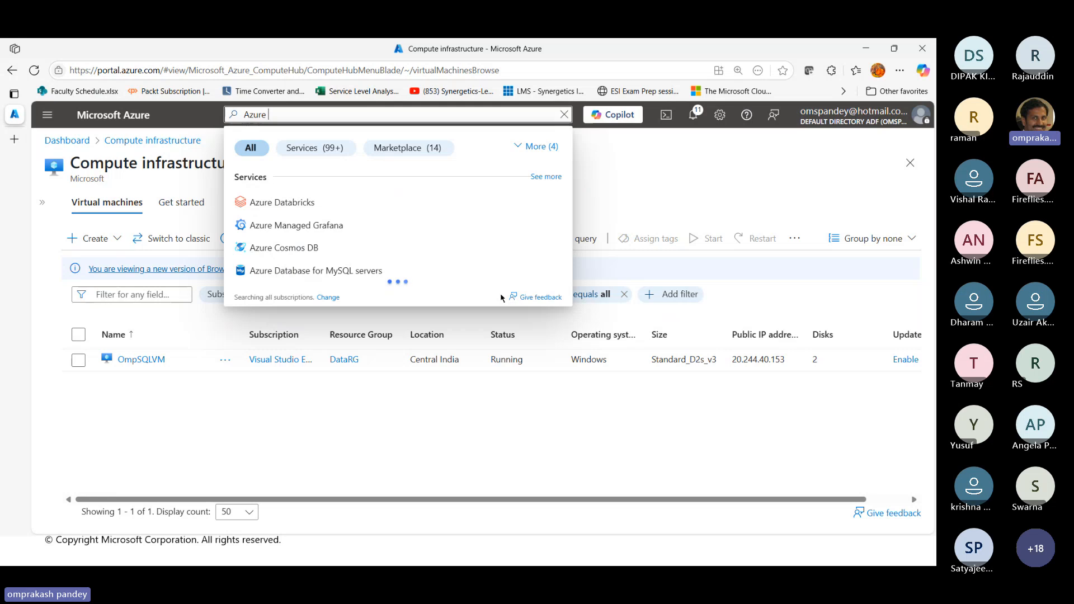
text(SQL)
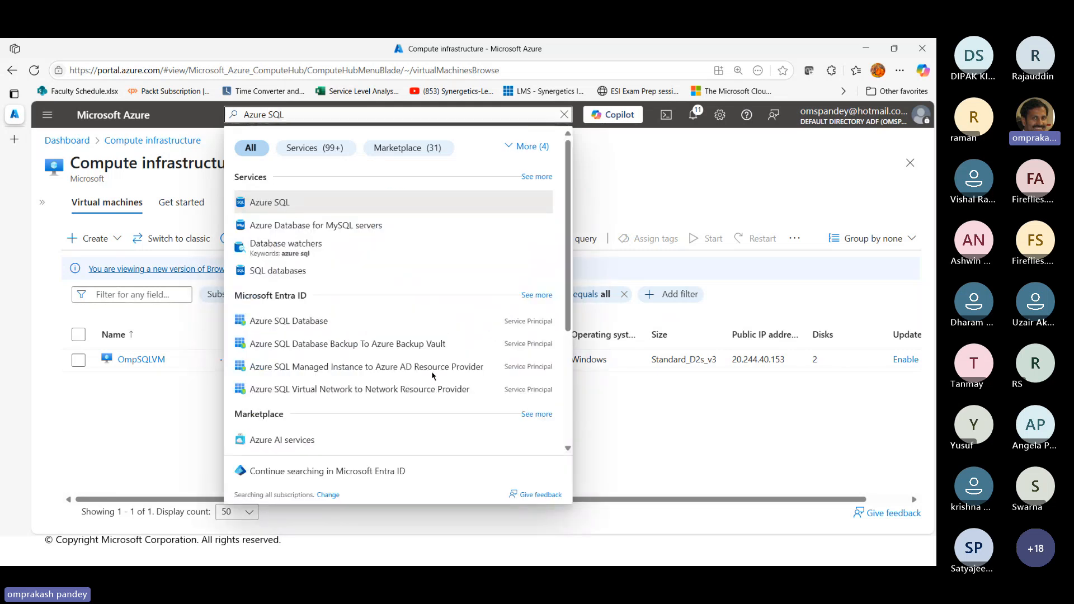
click(290, 207)
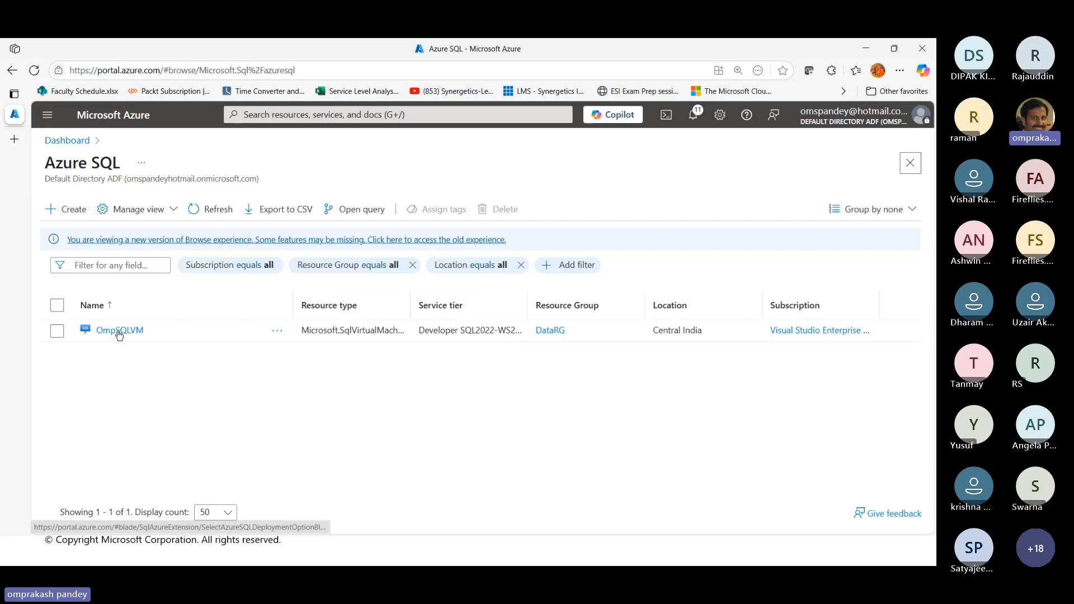
Start creating an Azure SQL resource with the SQL databases option and the Single database resource type
click(72, 213)
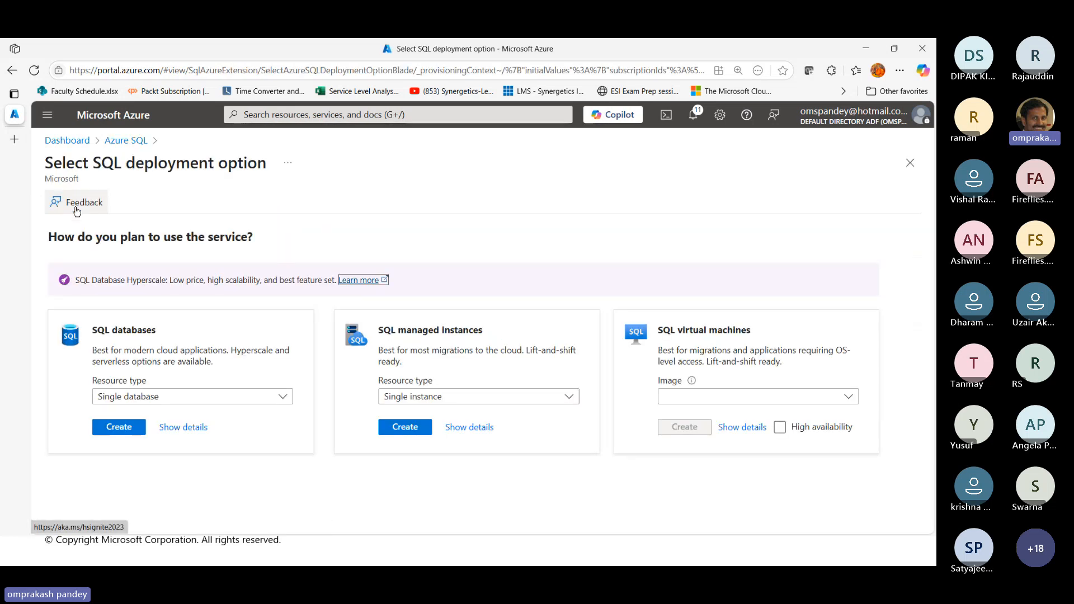
click(203, 402)
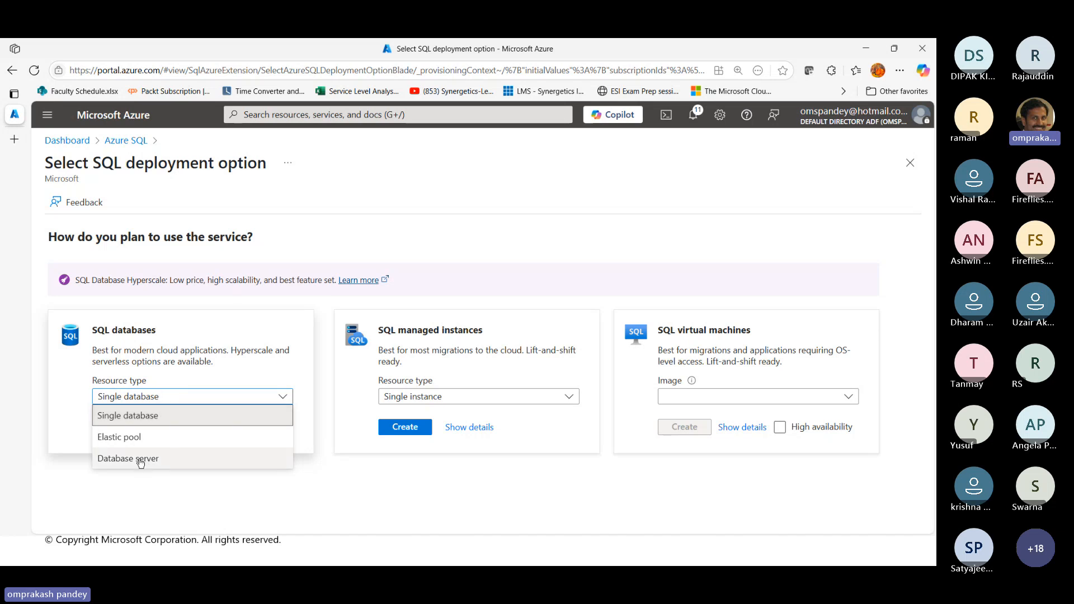
click(145, 416)
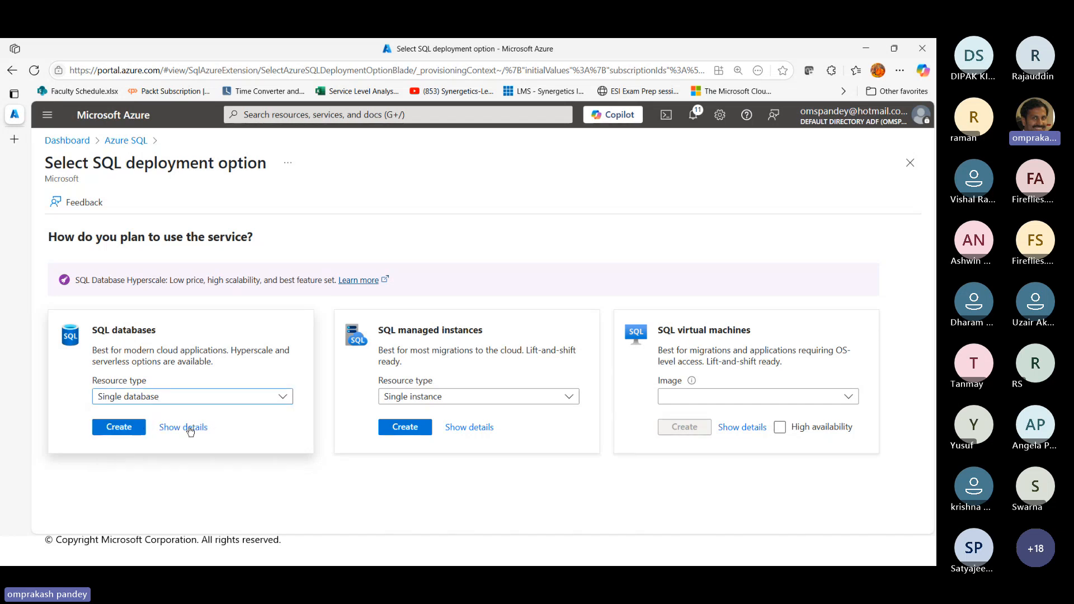
click(127, 427)
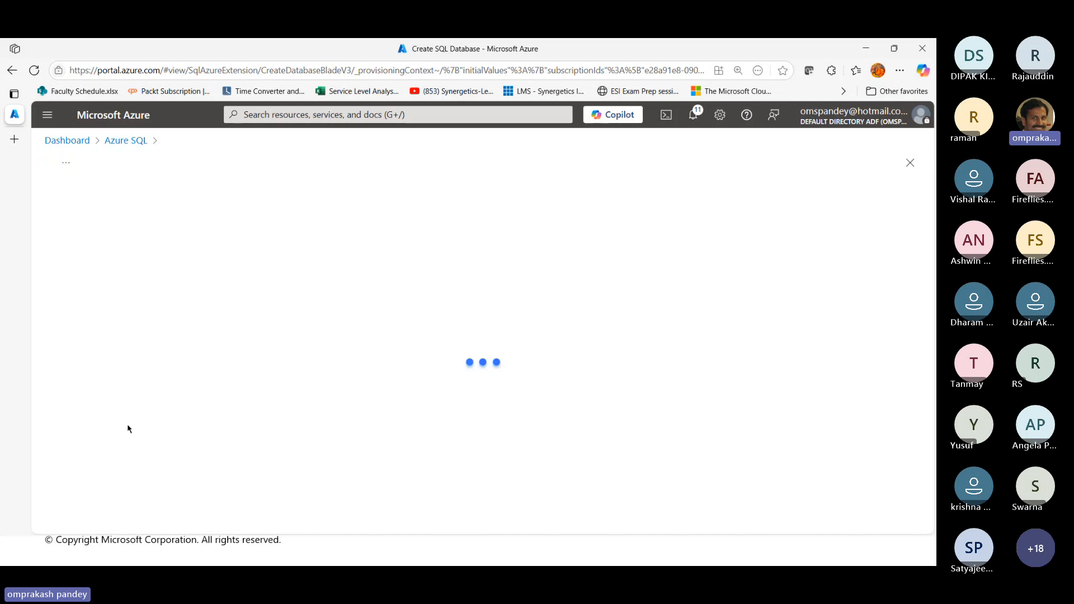
Assign the new SQL database to resource group DataRG and name it OmpSQLDB
scroll(575, 456, down, 3)
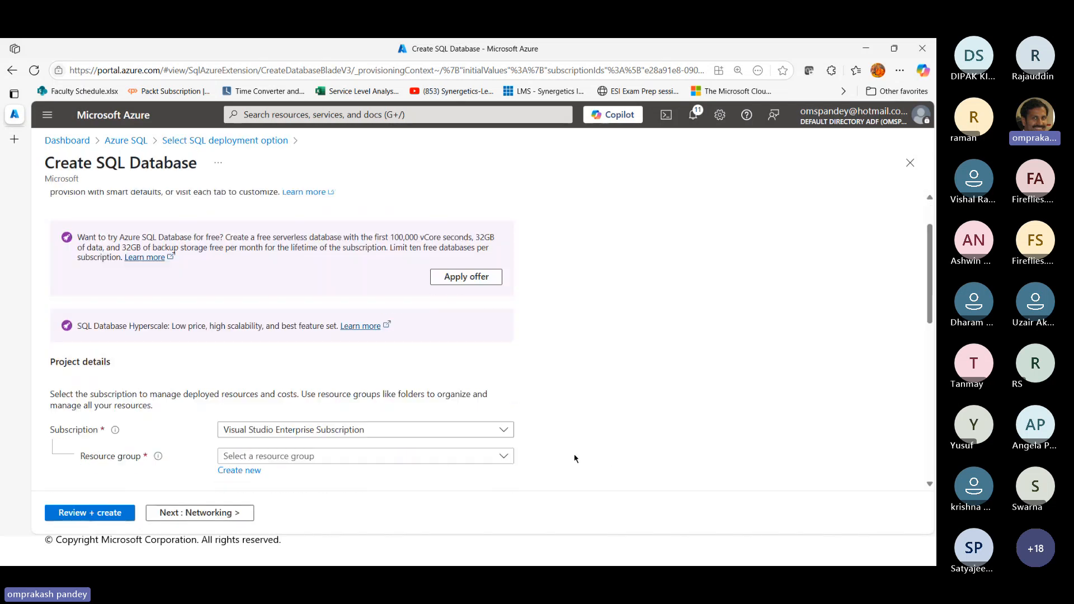
click(350, 274)
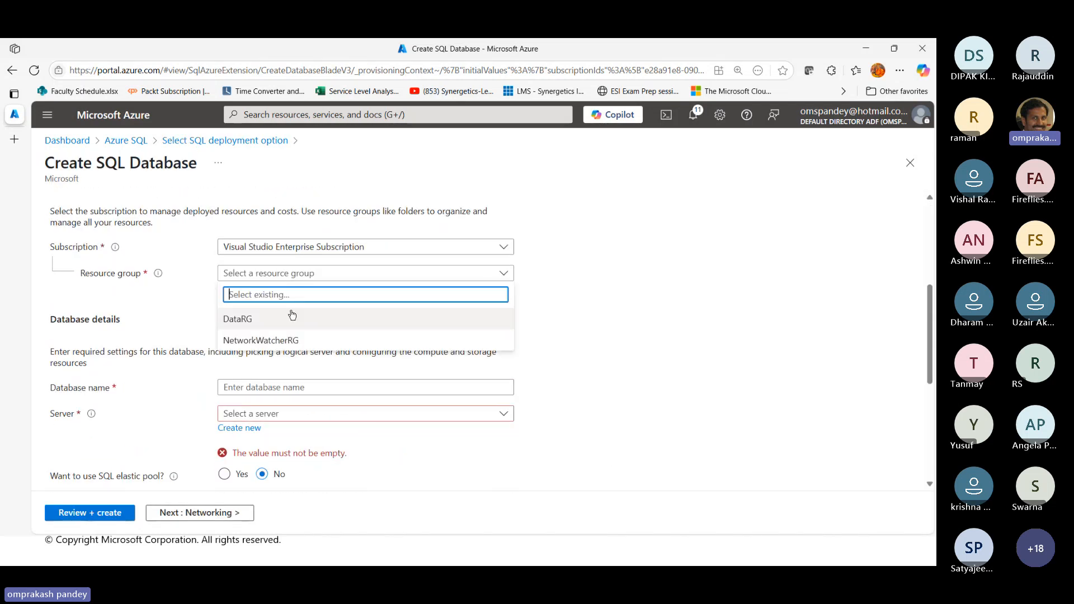
click(240, 311)
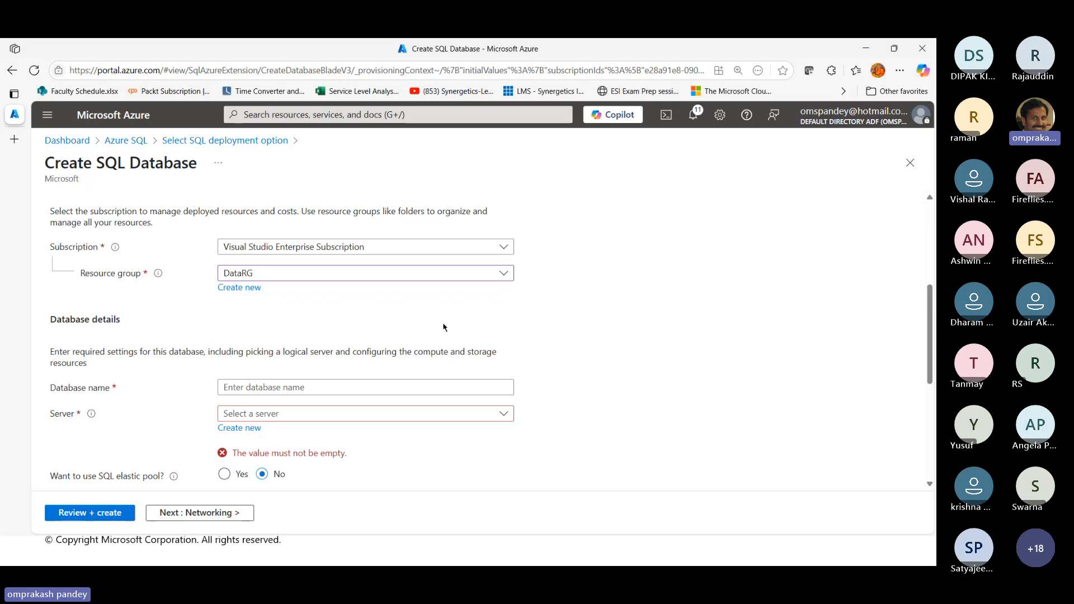
scroll(427, 320, down, 1)
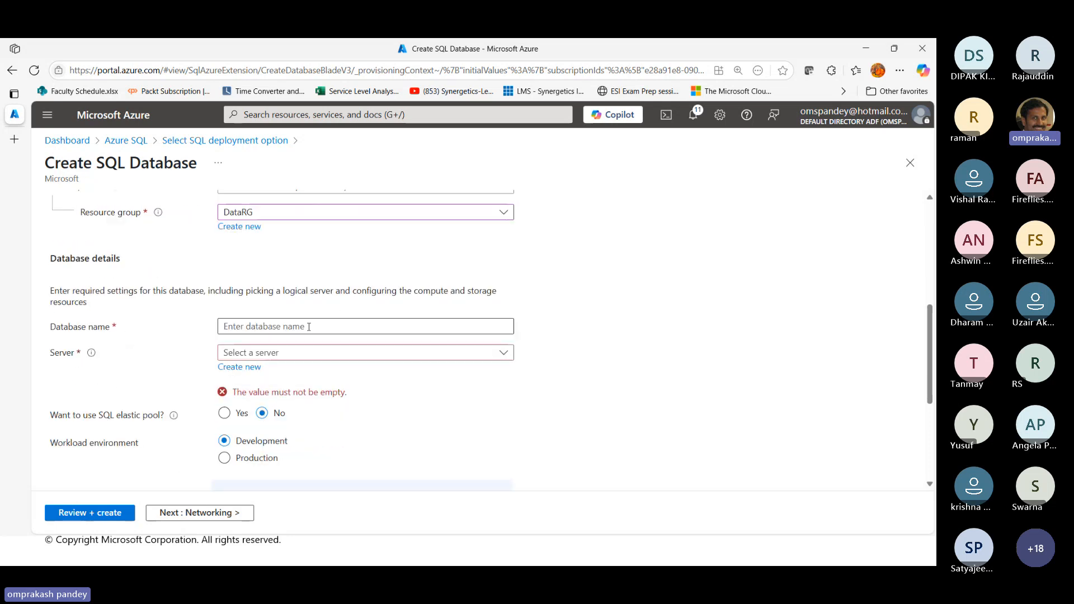
click(259, 328)
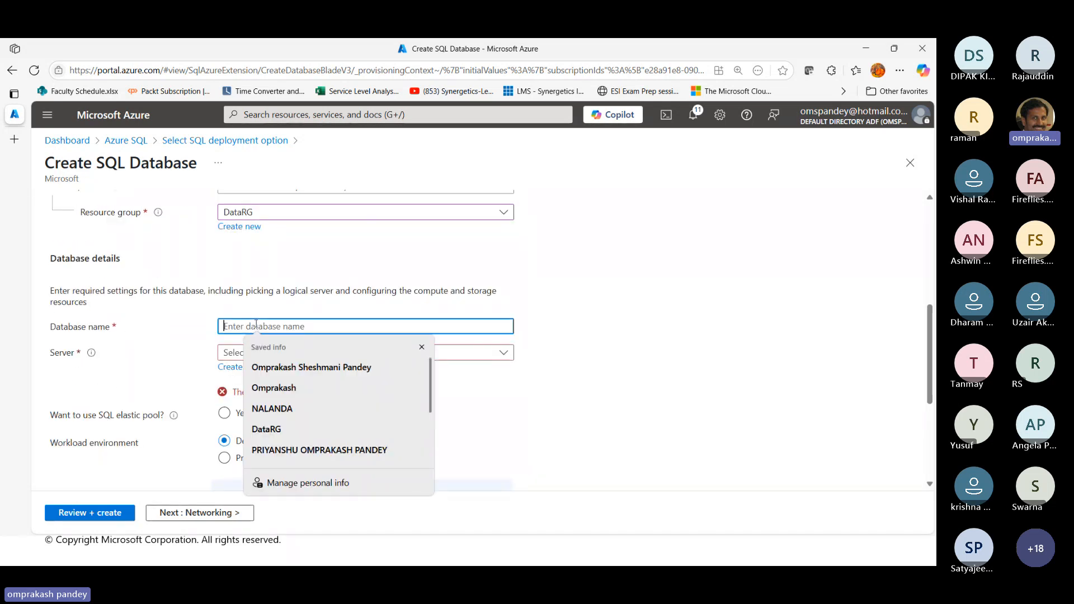
text(OmpSQLDb)
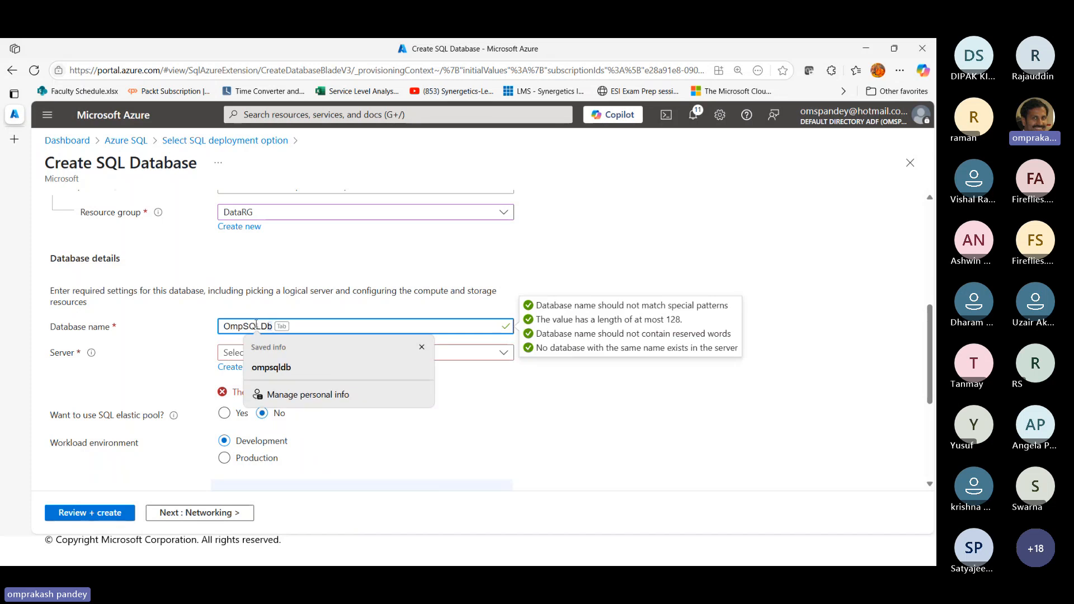
key(BackSpace)
text(B)
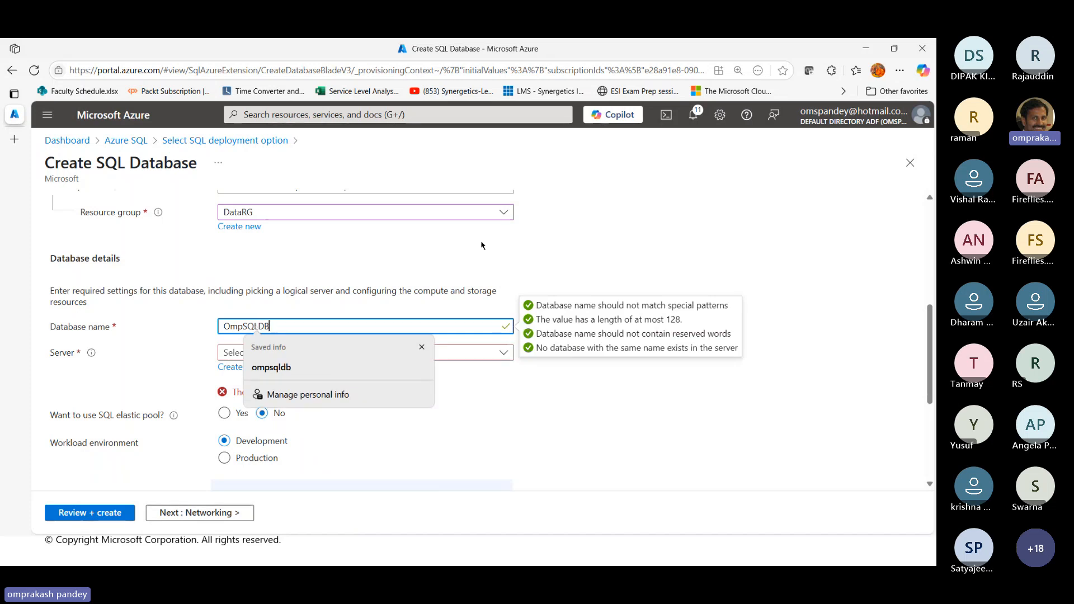
click(636, 385)
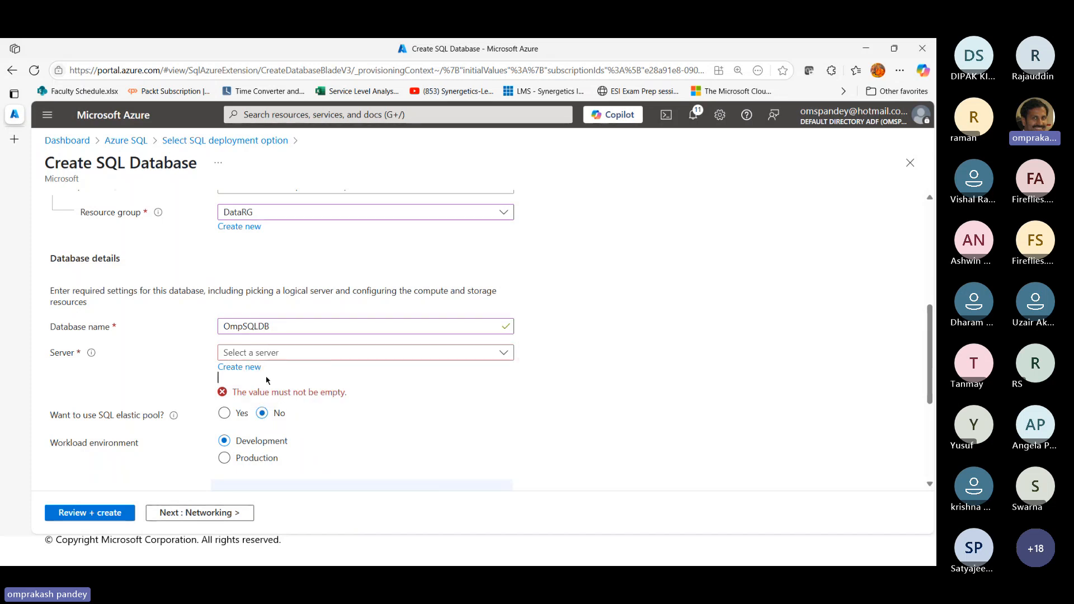
Start defining a new server for the database and name it ompsqlserver31
click(319, 353)
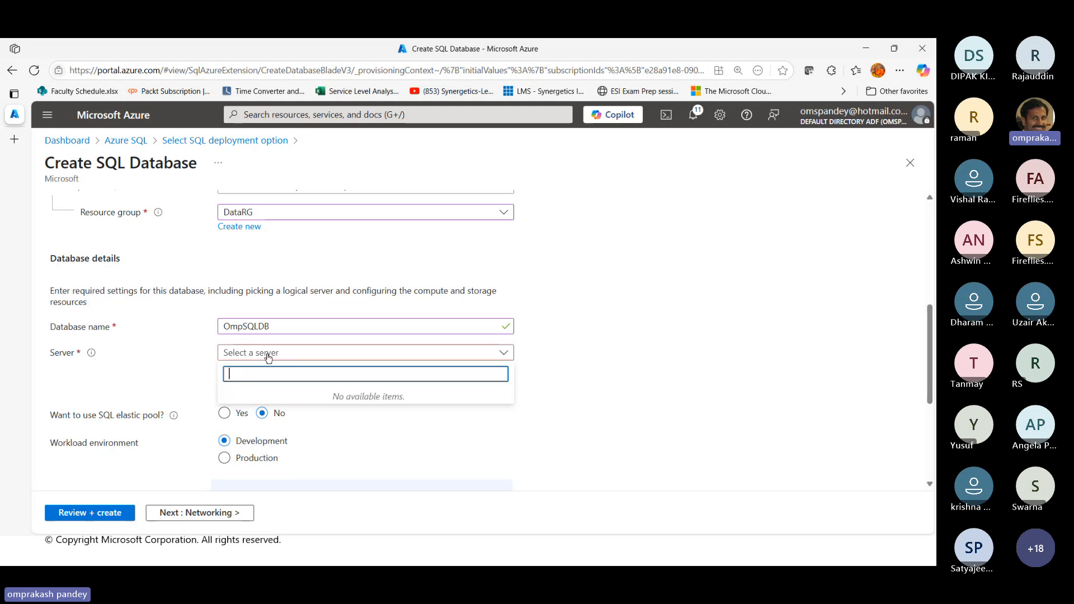
click(594, 376)
click(240, 367)
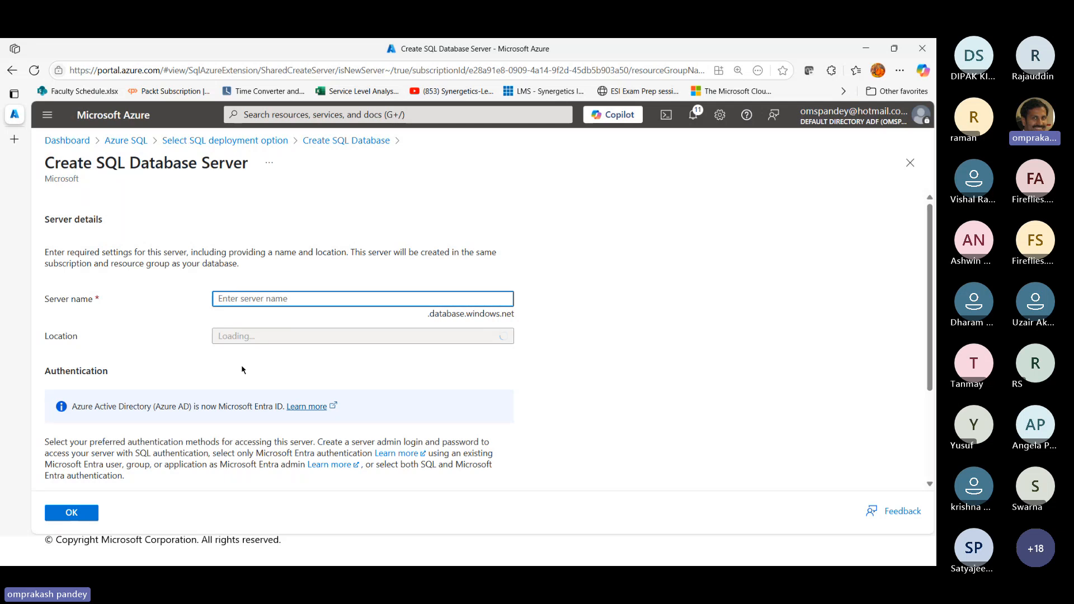
text(ompsqls)
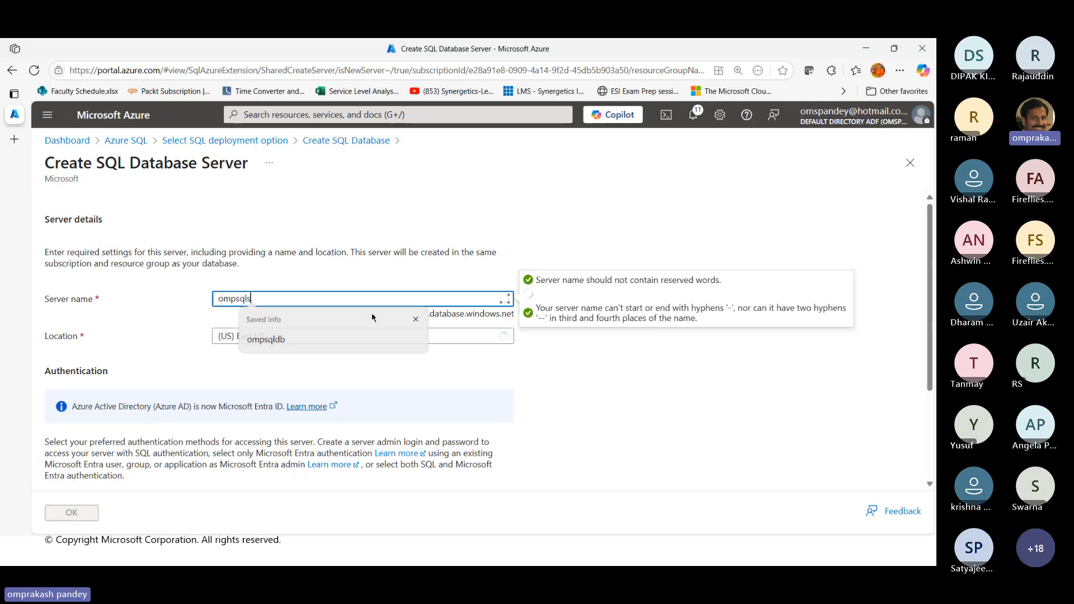
text(erver)
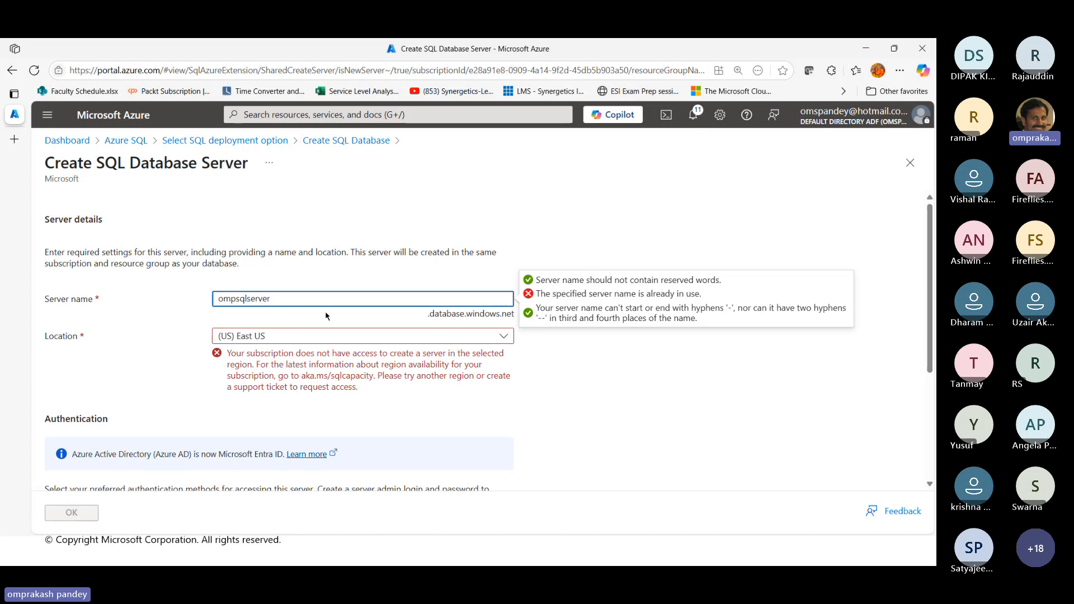
text(31)
click(618, 358)
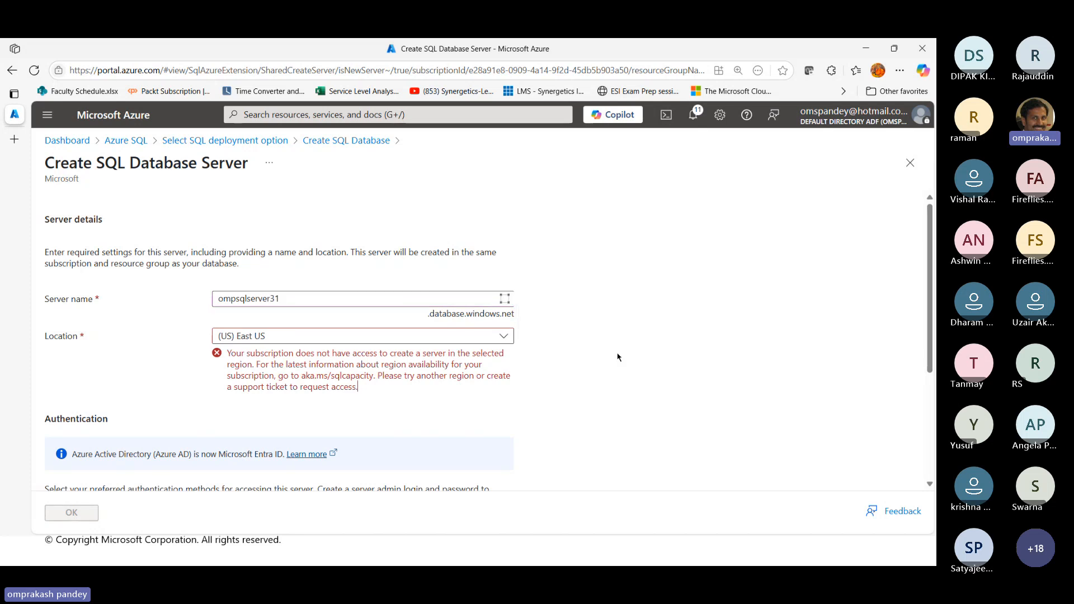
Set the new SQL server's location to (Asia Pacific) Central India
click(287, 339)
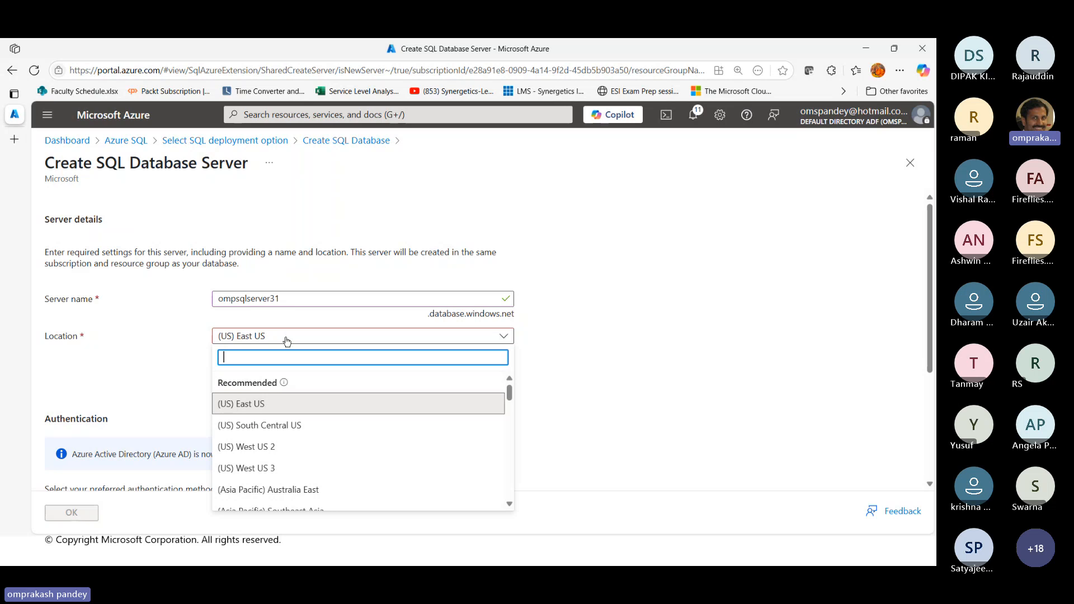
text(cen)
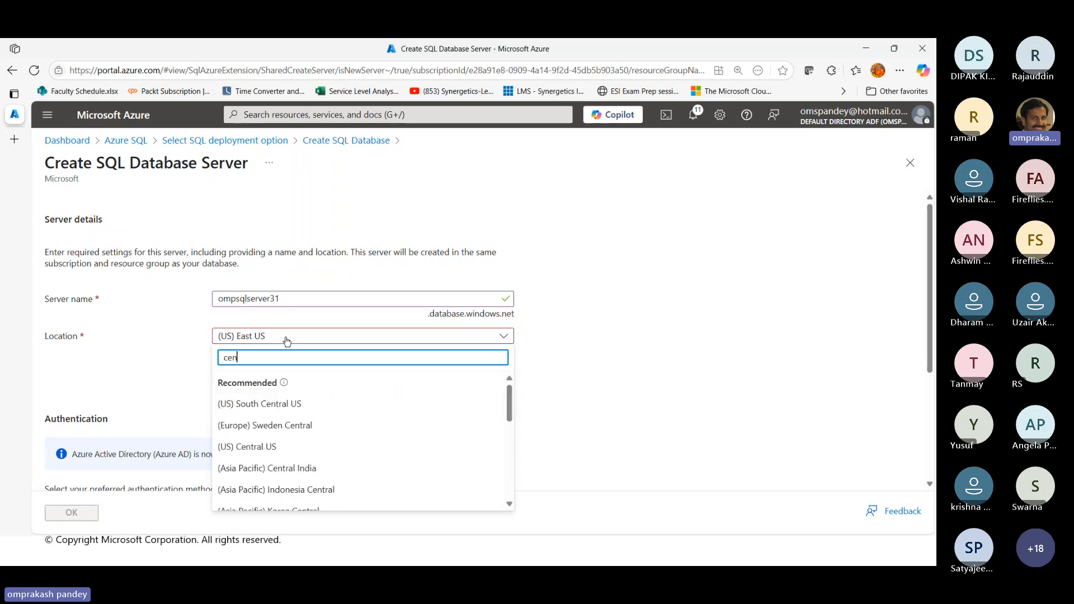
text(tral in)
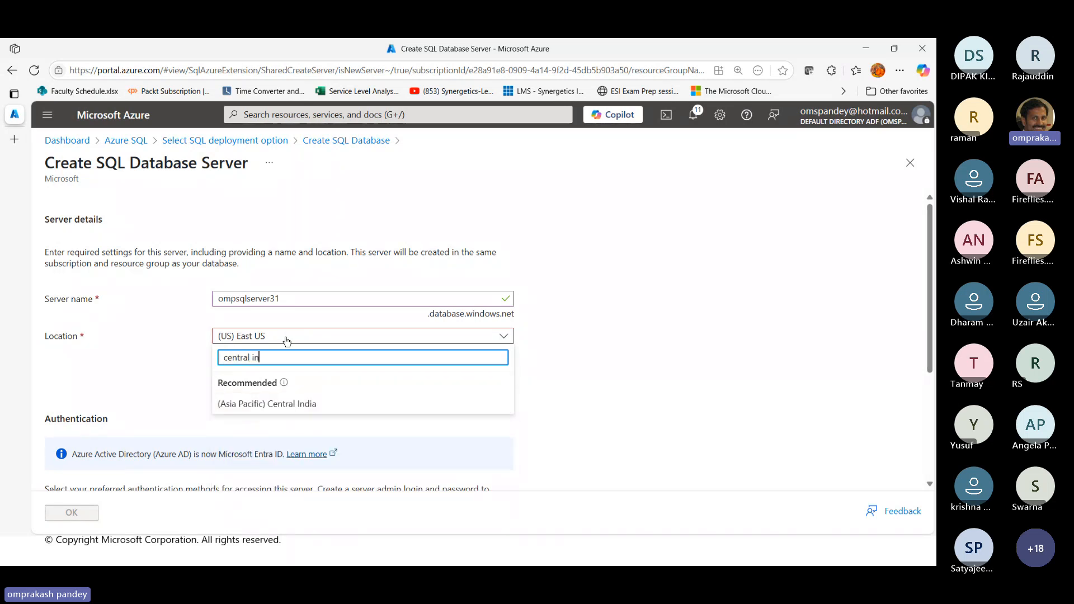
click(284, 404)
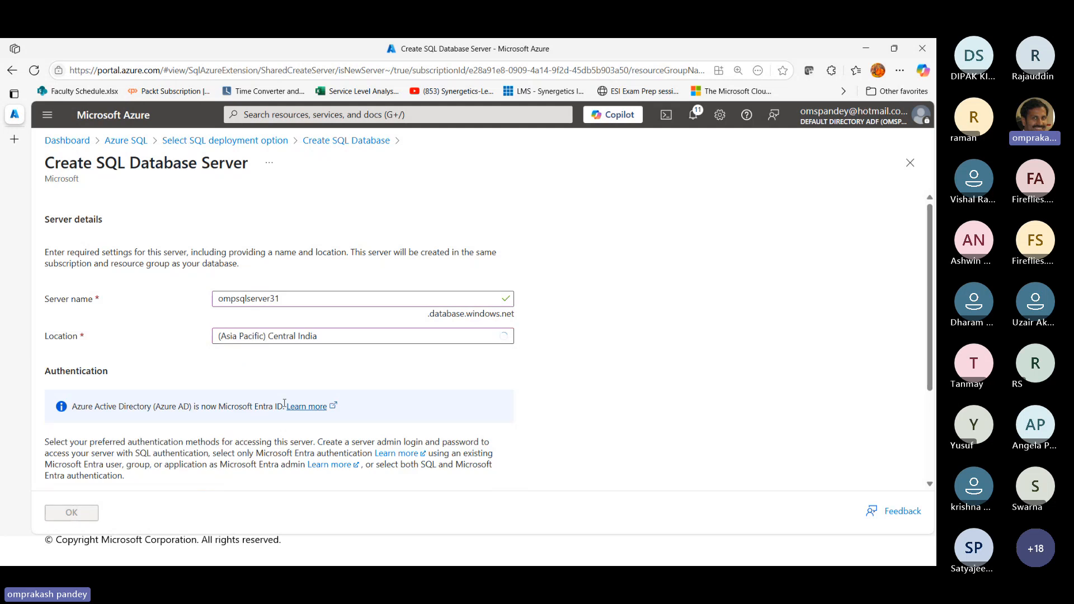
Choose SQL authentication for the new server and set the server admin login to sqladmin
scroll(641, 412, down, 3)
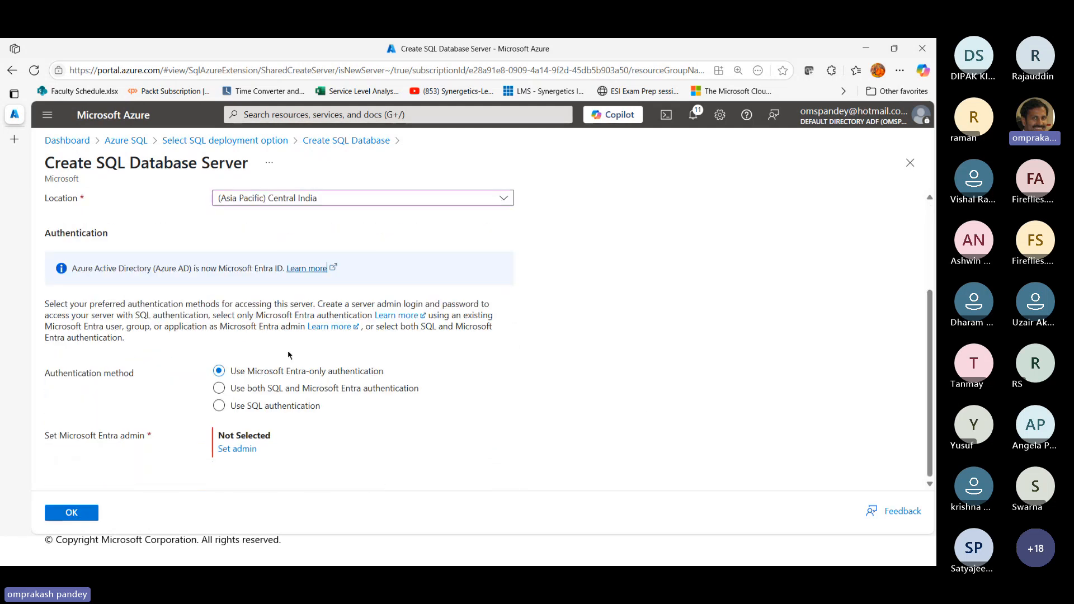
click(275, 409)
scroll(597, 412, down, 1)
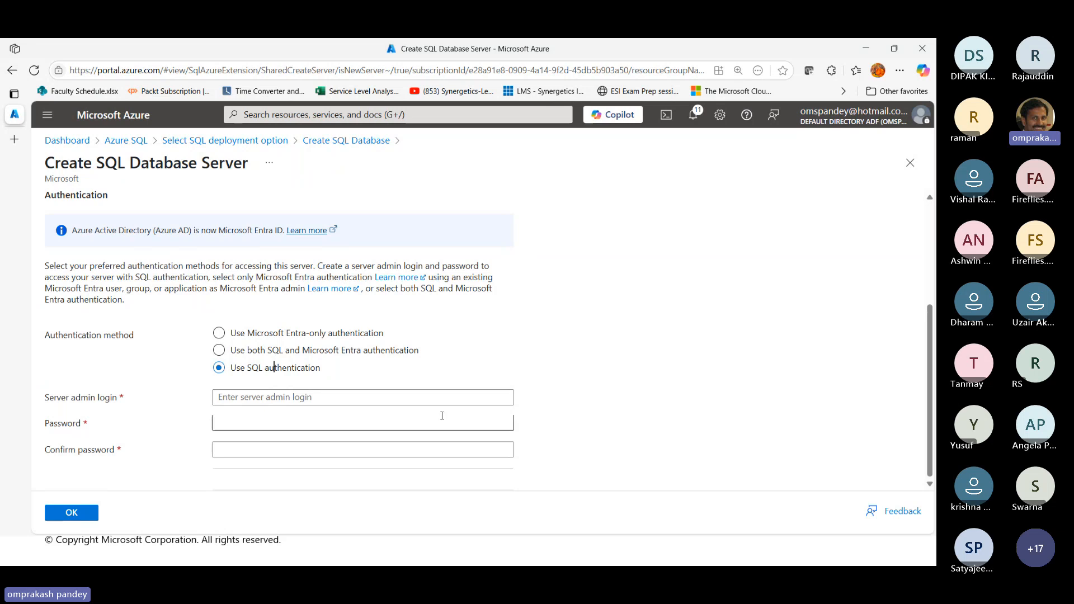
click(361, 396)
text(sqla)
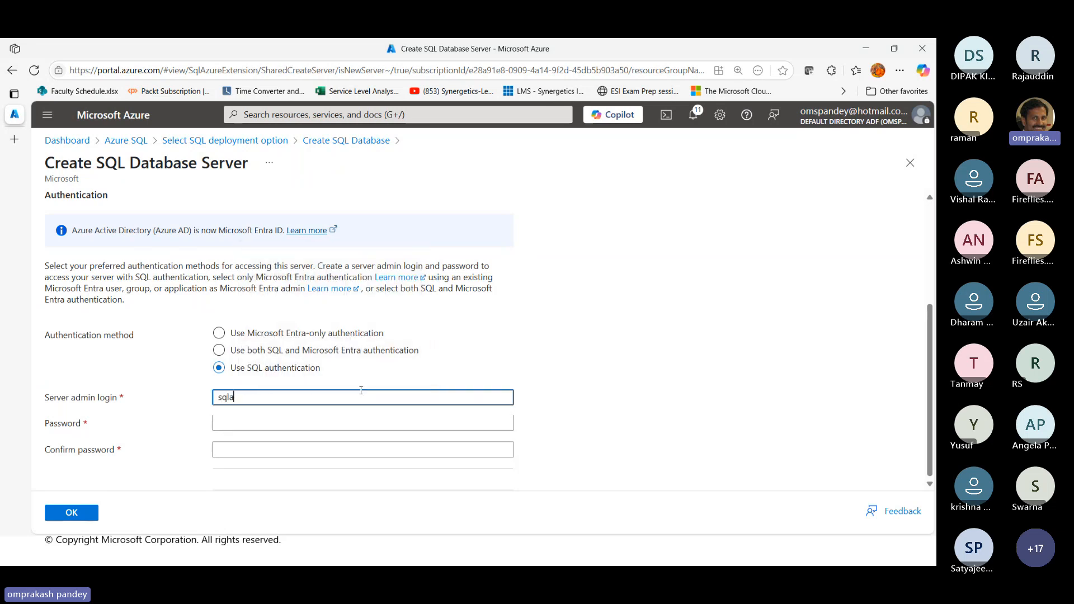
text(dmin)
key(Tab)
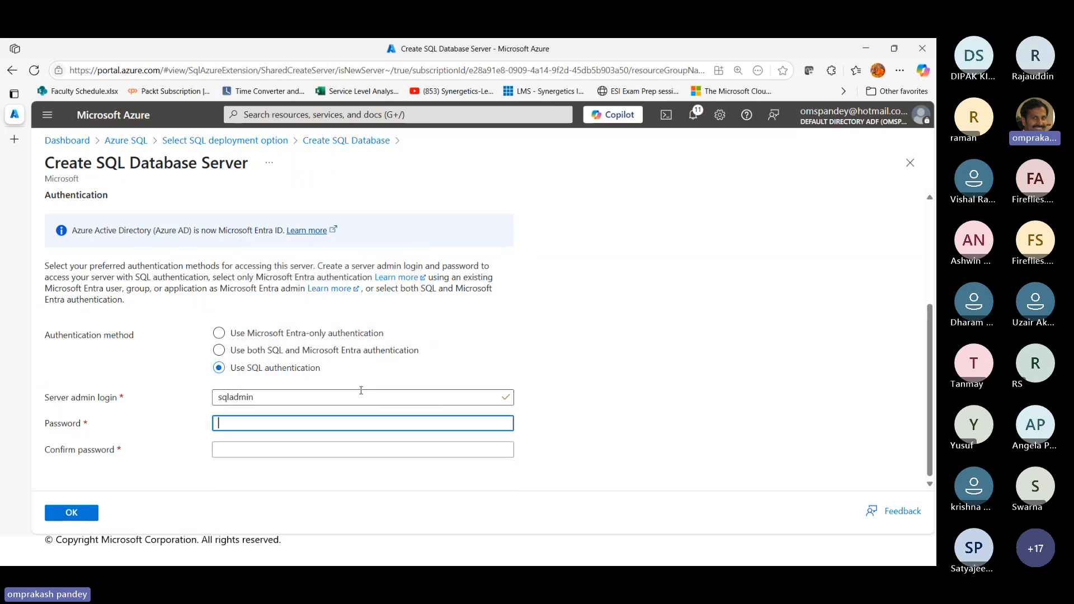
Enter and confirm the server admin password, and accept the new server's settings
text(********)
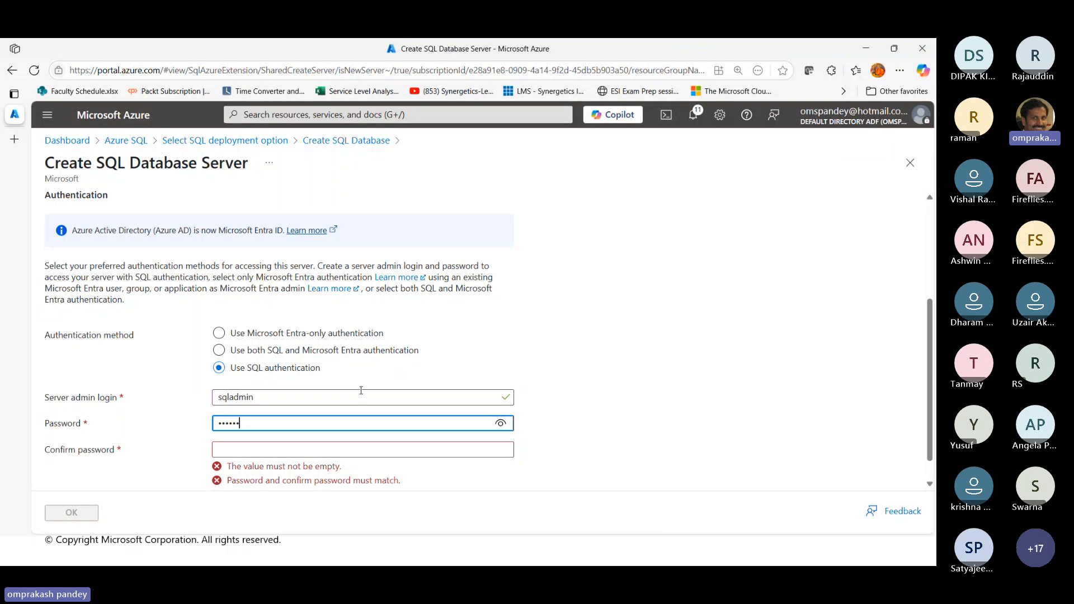
text(****)
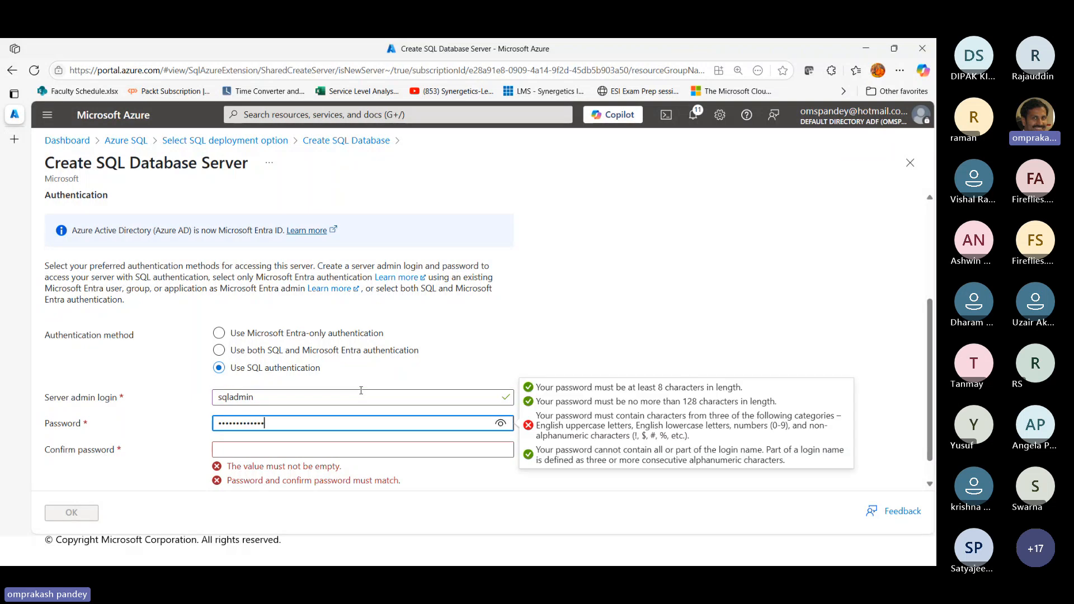
key(Tab)
text(****)
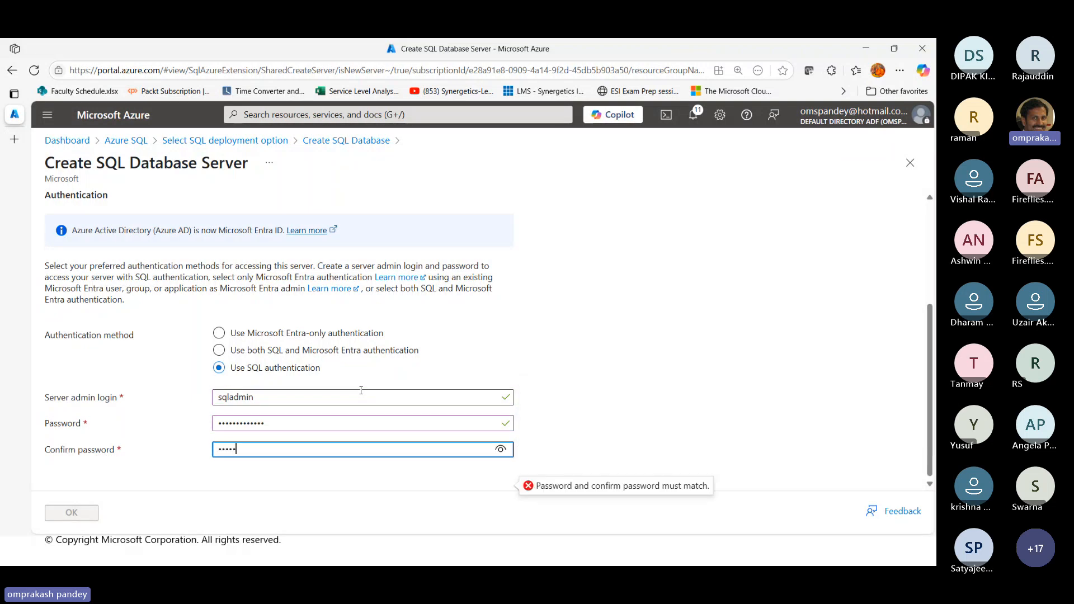
text(********)
click(607, 358)
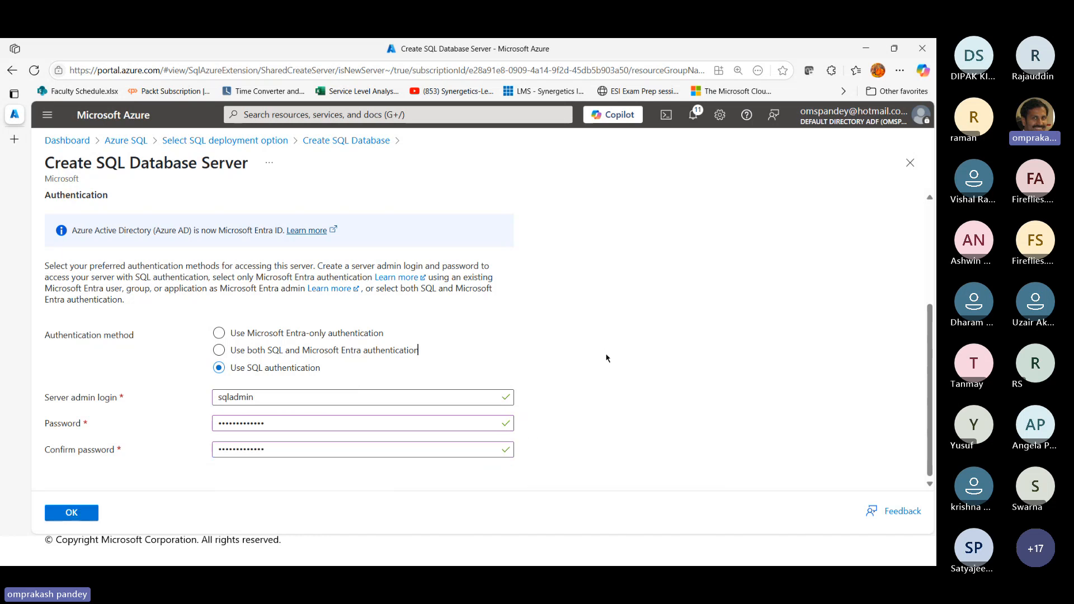
scroll(565, 352, up, 3)
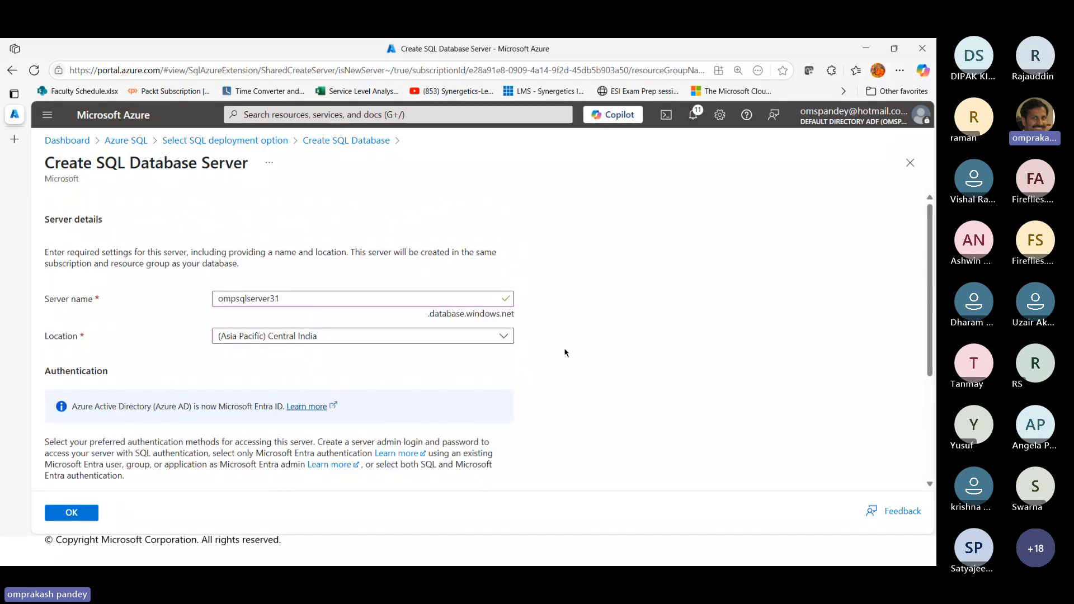
click(73, 518)
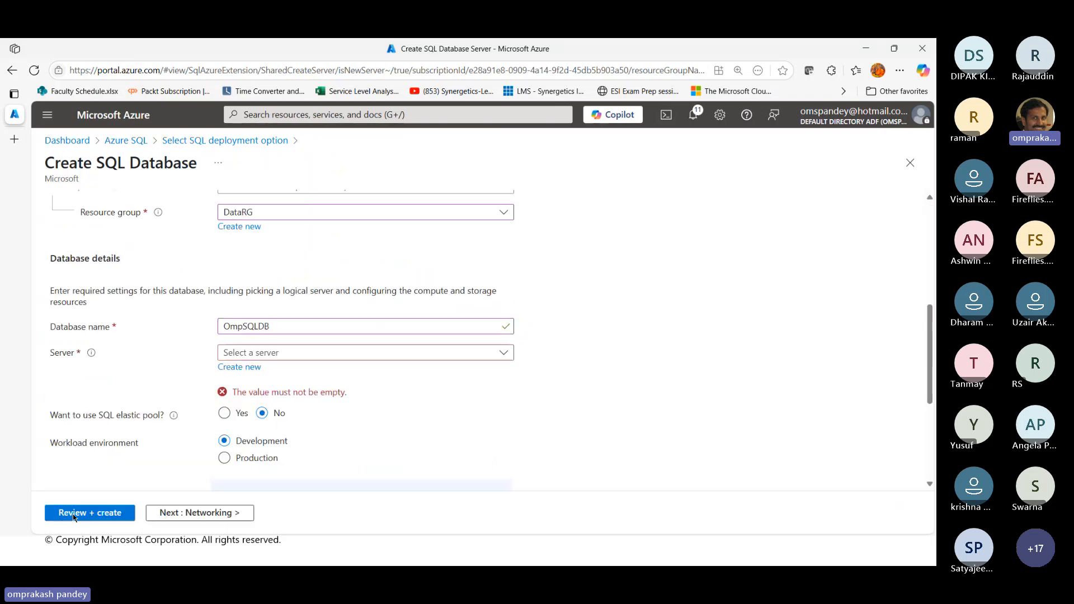
Review the OmpSQLDB basics: server, elastic pool, workload environment, compute and storage, and backup redundancy options
scroll(577, 397, up, 2)
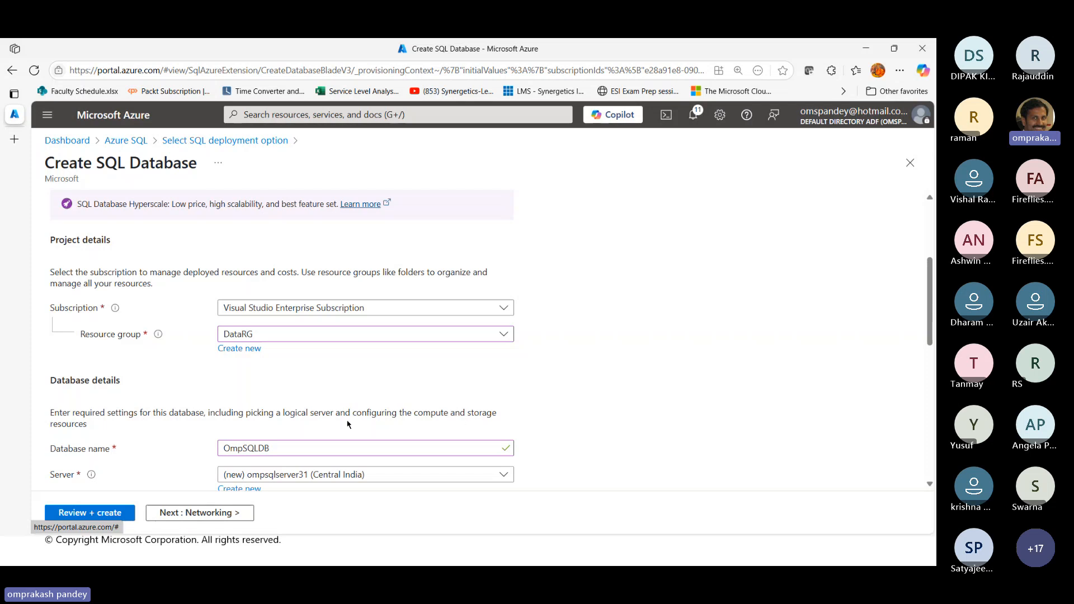
scroll(722, 408, down, 7)
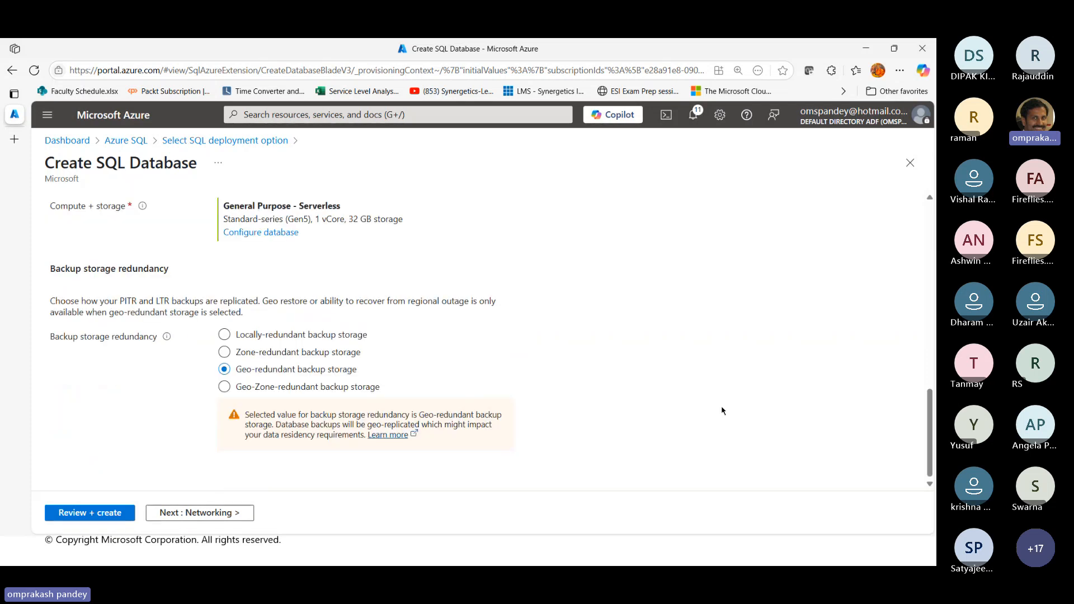
scroll(722, 411, up, 4)
scroll(722, 411, up, 1)
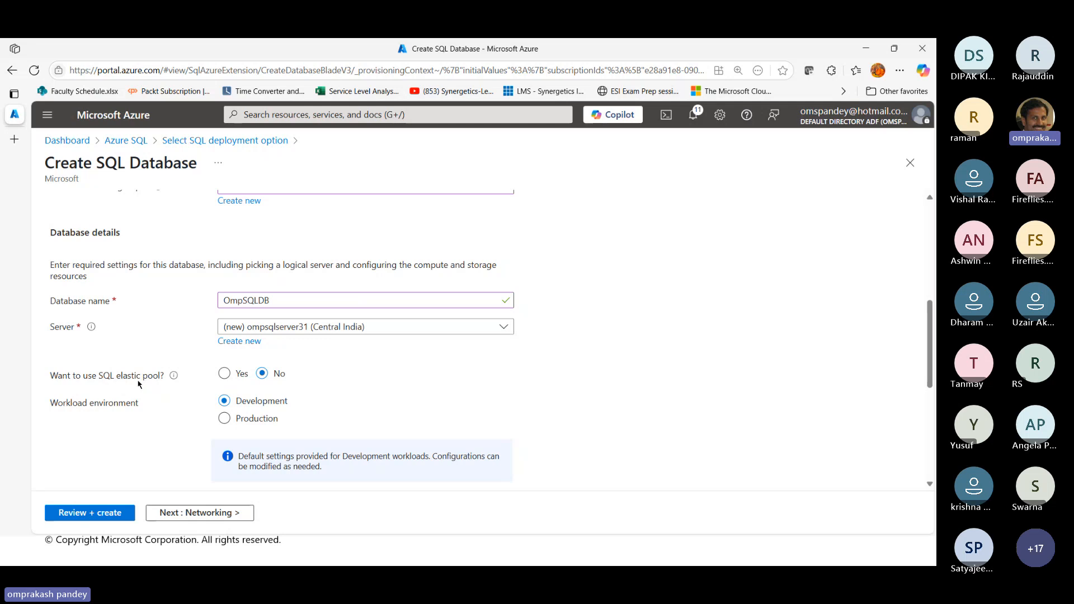
scroll(162, 359, down, 2)
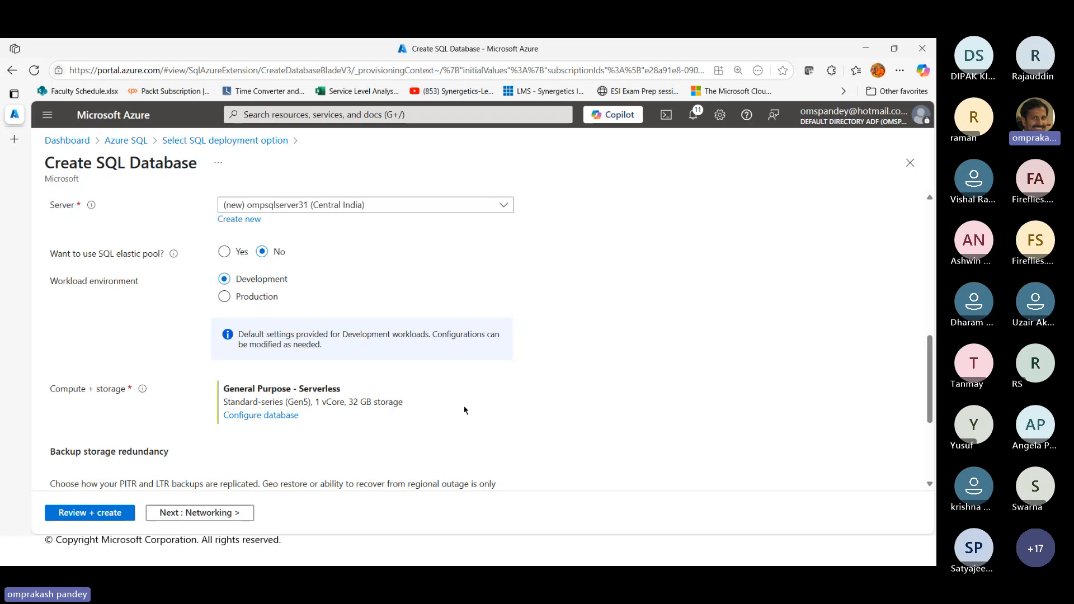
scroll(483, 410, down, 1)
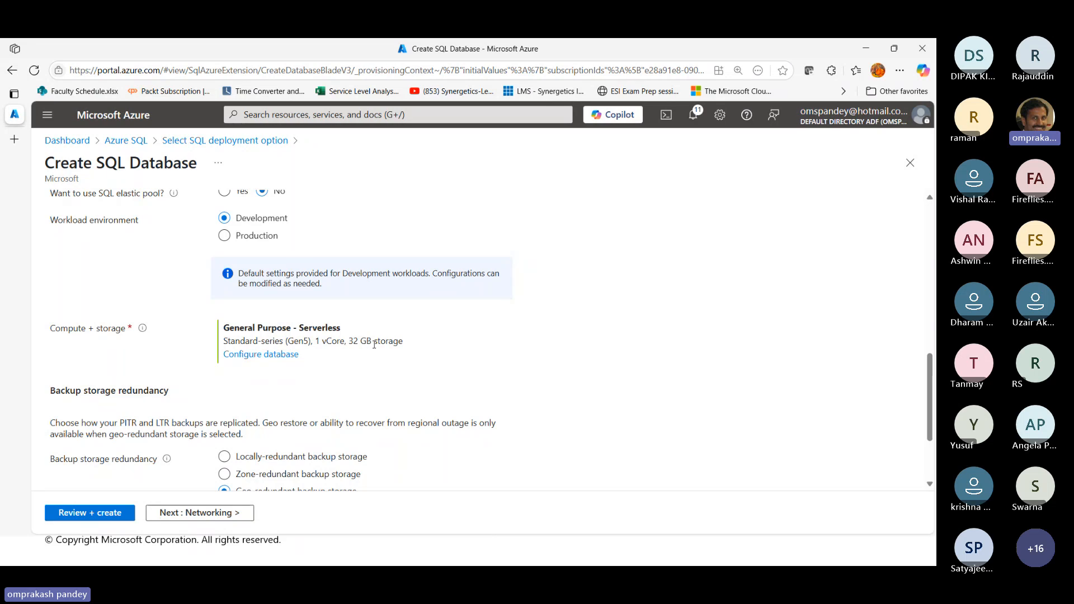
double_click(318, 328)
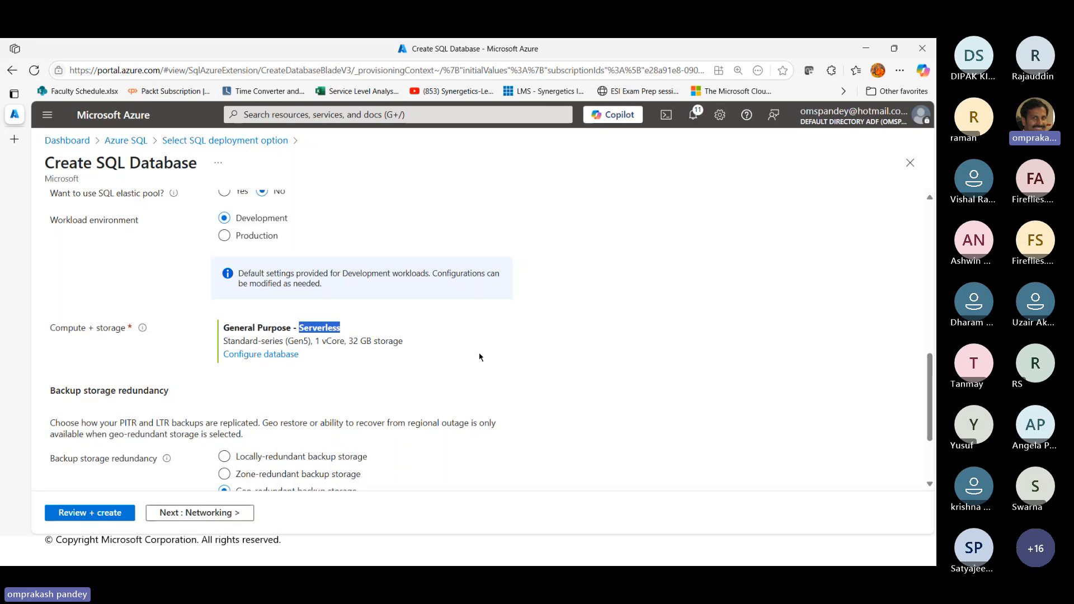
double_click(67, 328)
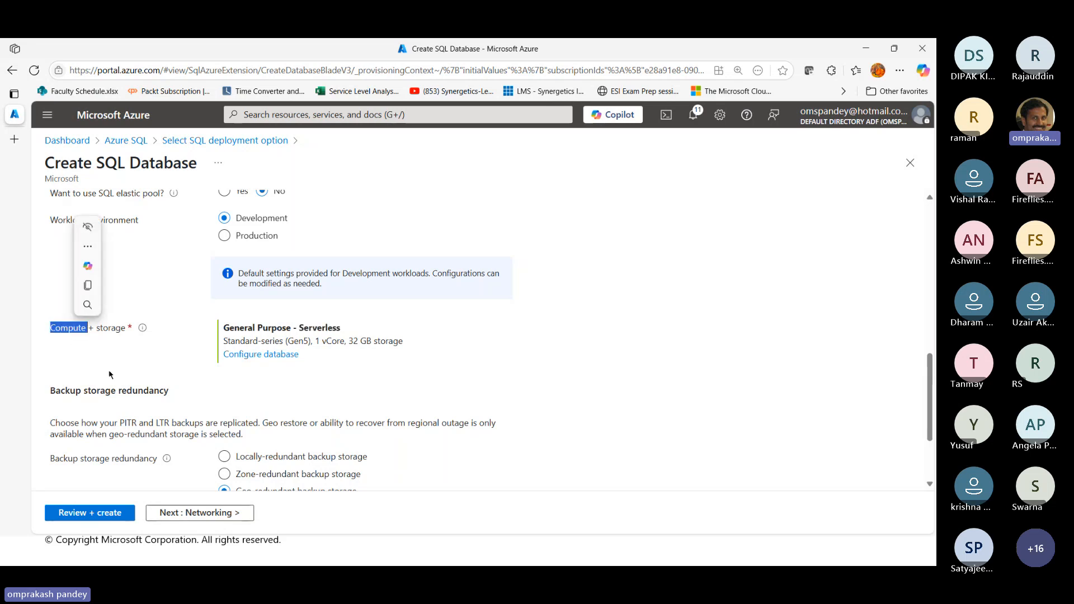
double_click(110, 328)
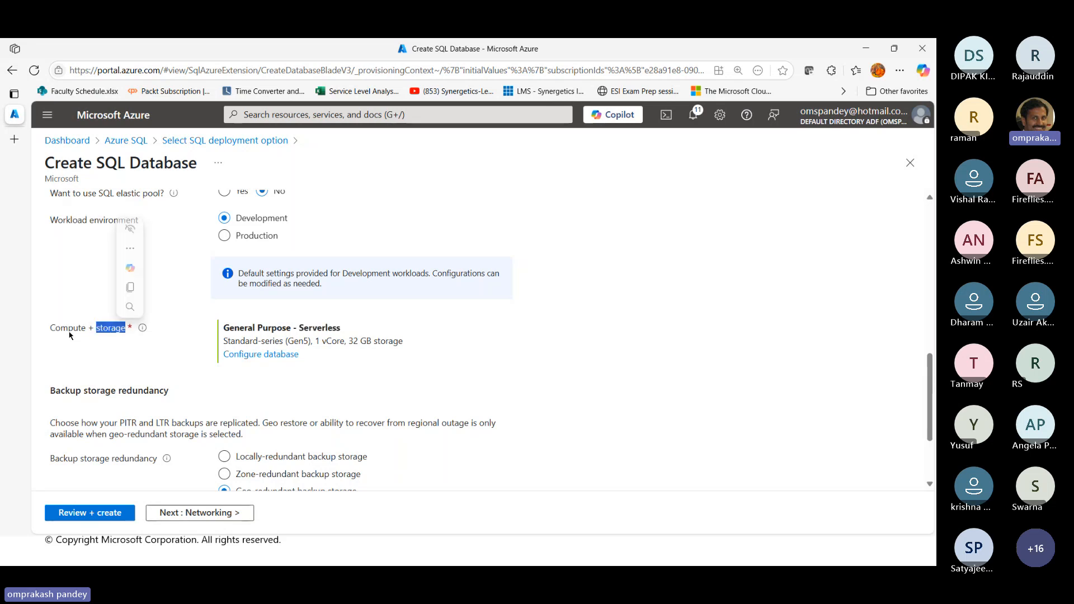
Open the database's compute and storage configuration and compare the costs of the Provisioned and Serverless compute tiers, leaving Serverless selected
click(281, 355)
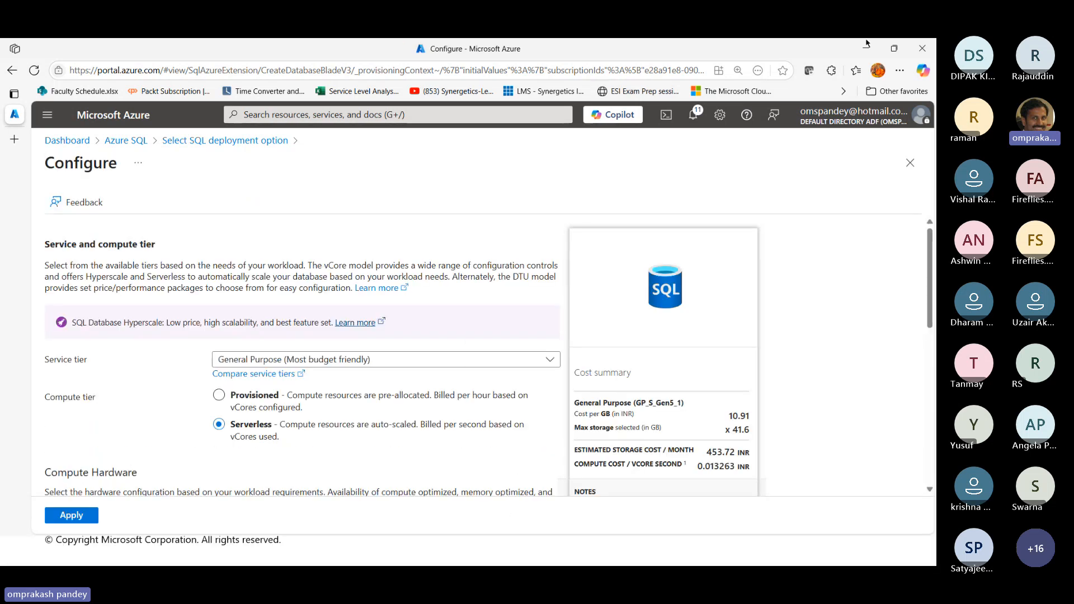
scroll(839, 362, down, 5)
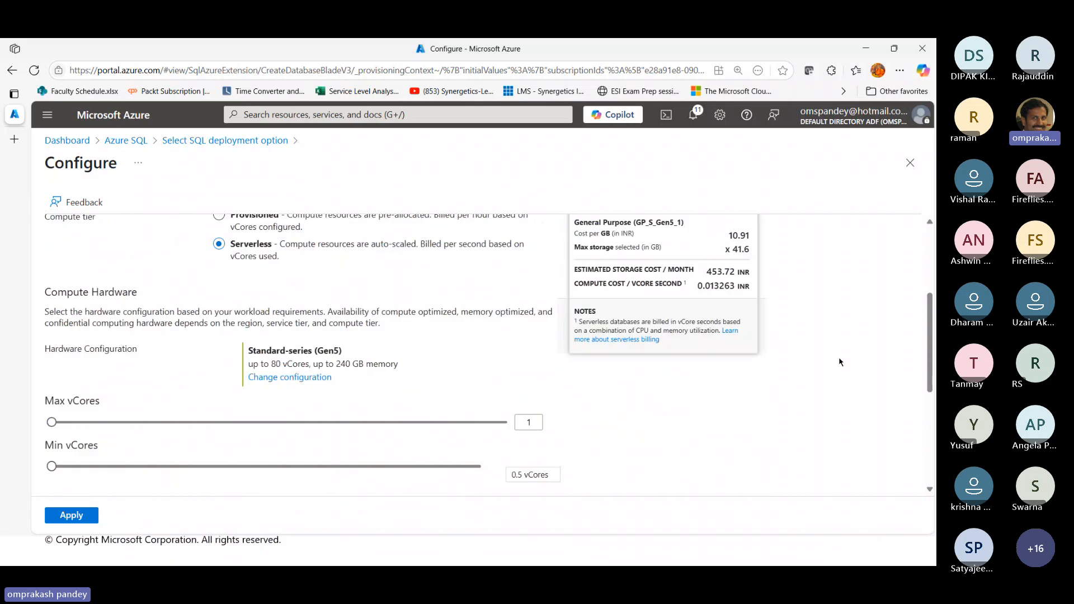
scroll(840, 363, up, 3)
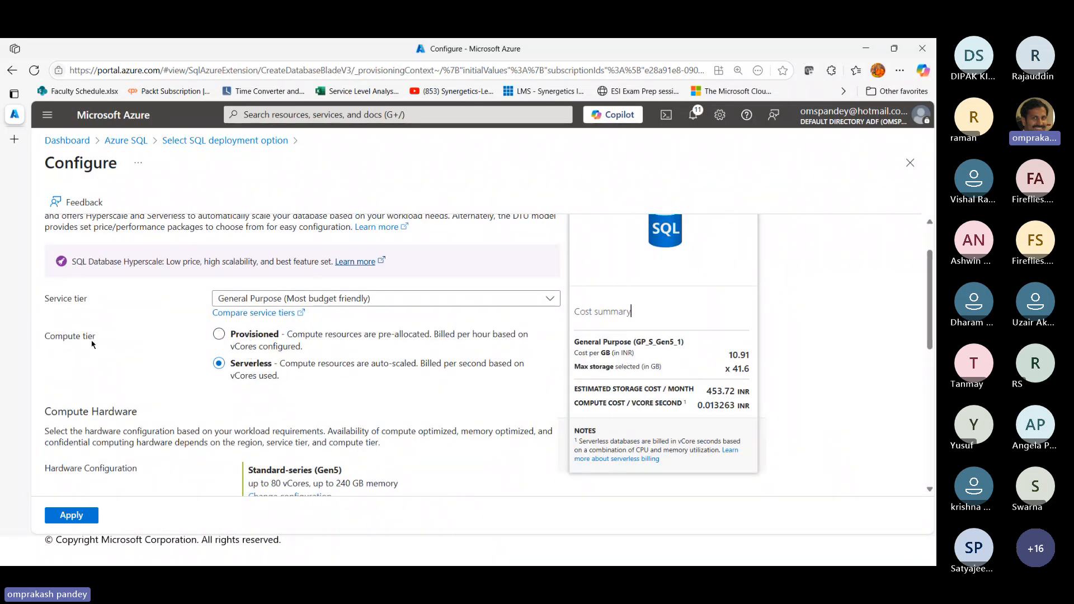
click(257, 335)
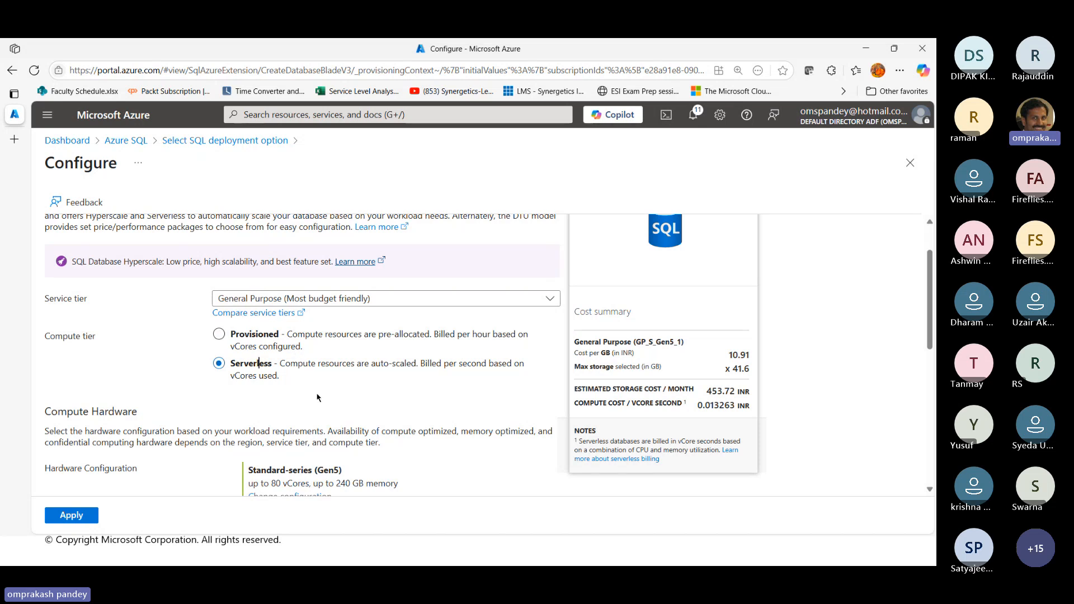
scroll(317, 397, up, 1)
scroll(318, 397, down, 1)
click(239, 336)
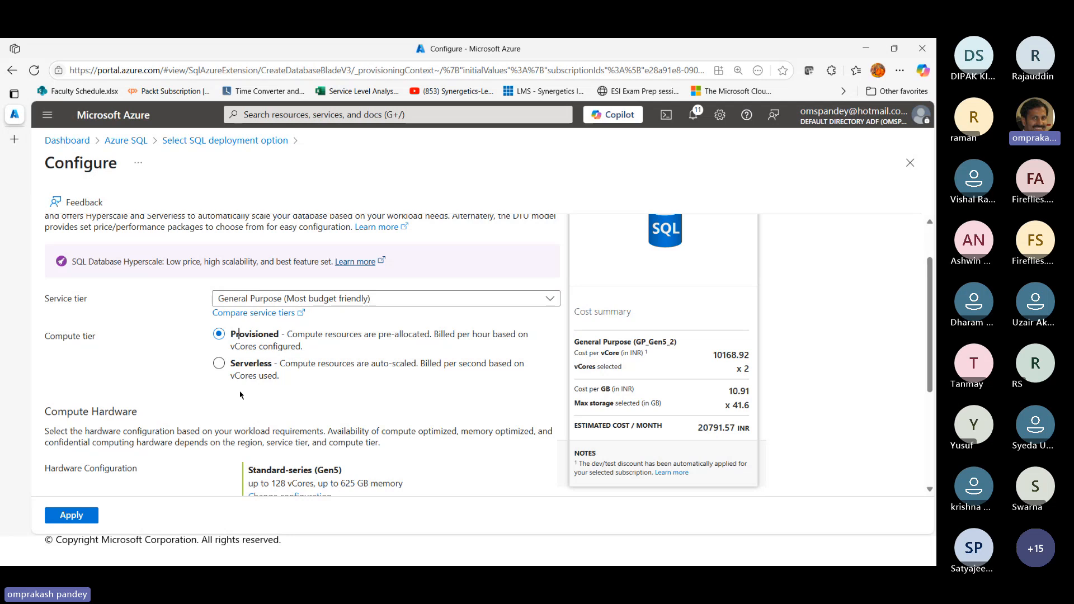
click(251, 363)
Check the available service tiers, keep General Purpose with Serverless compute, and apply the database configuration
click(408, 299)
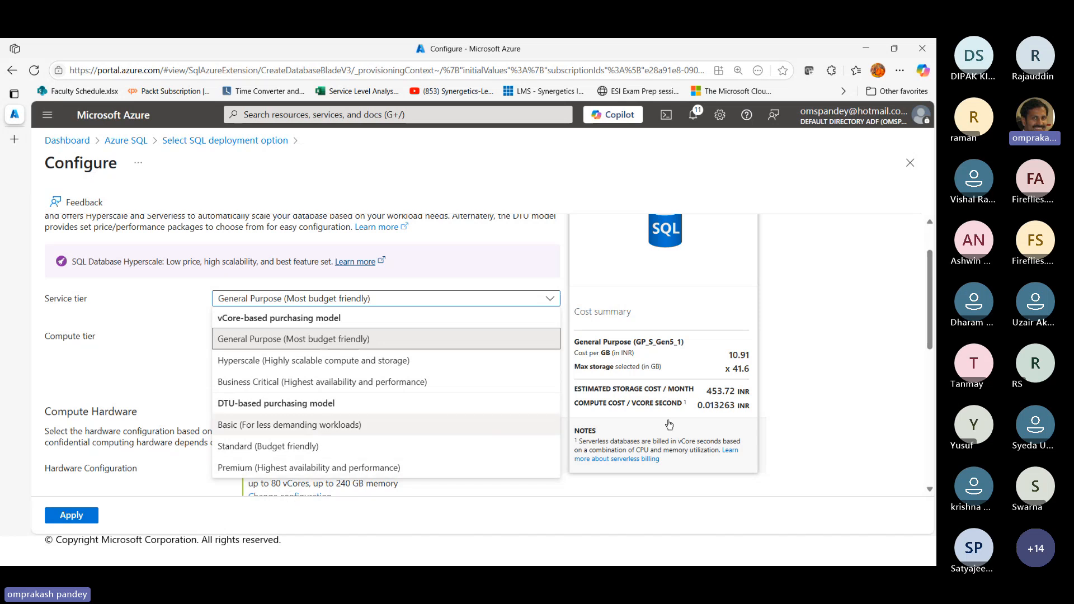
click(867, 411)
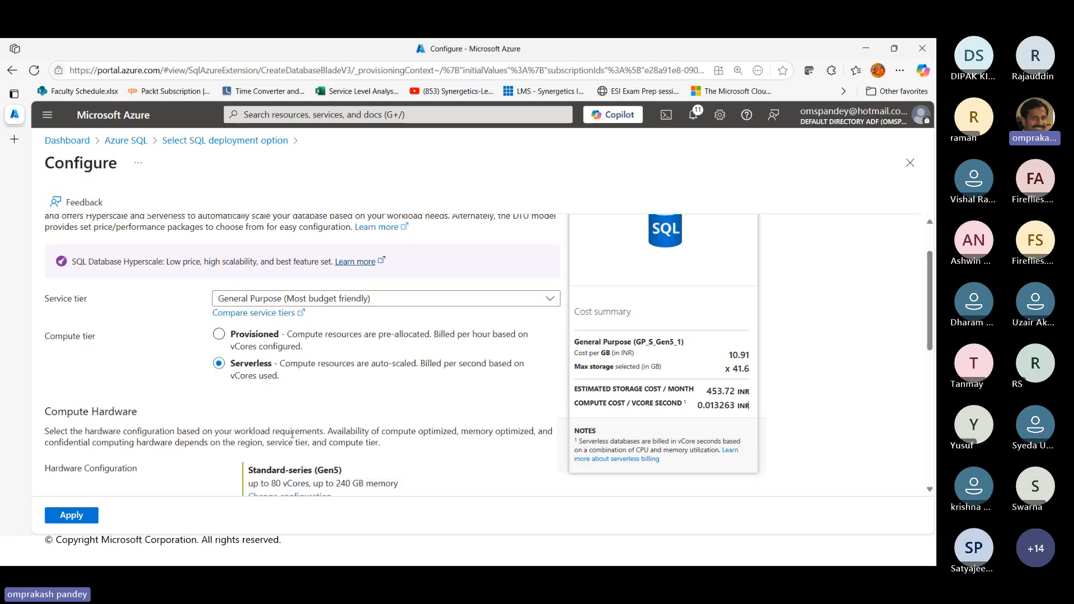
scroll(292, 434, down, 2)
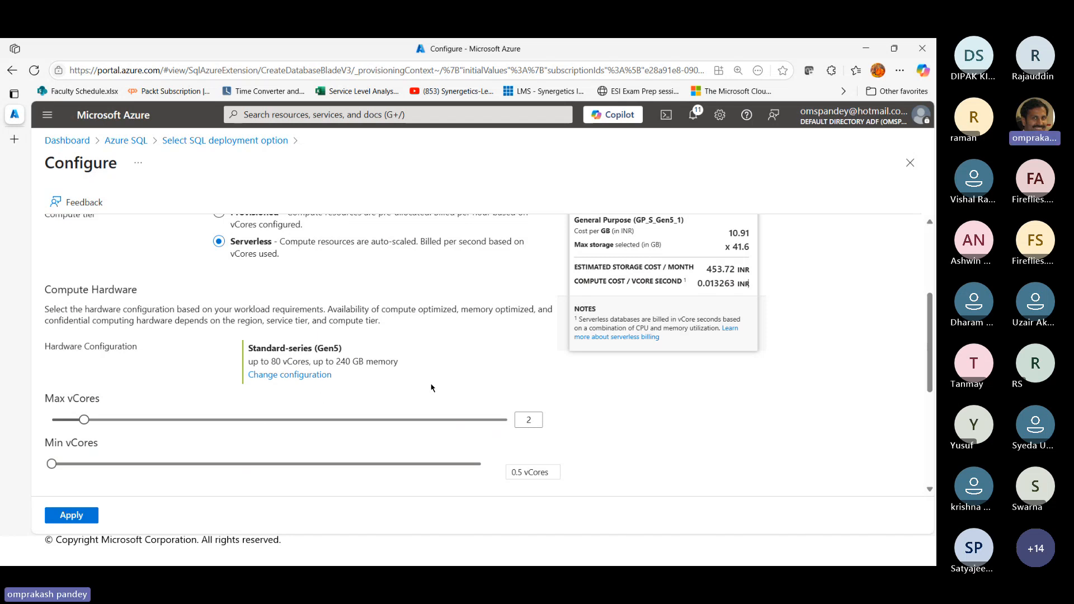
scroll(431, 388, up, 1)
scroll(431, 388, up, 3)
scroll(142, 450, down, 4)
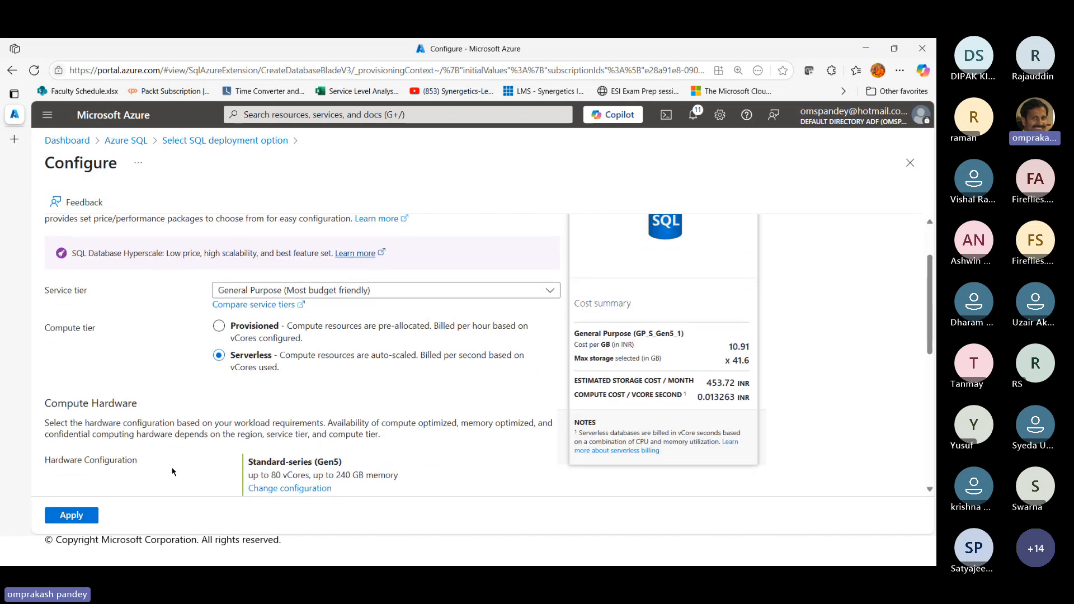
click(67, 517)
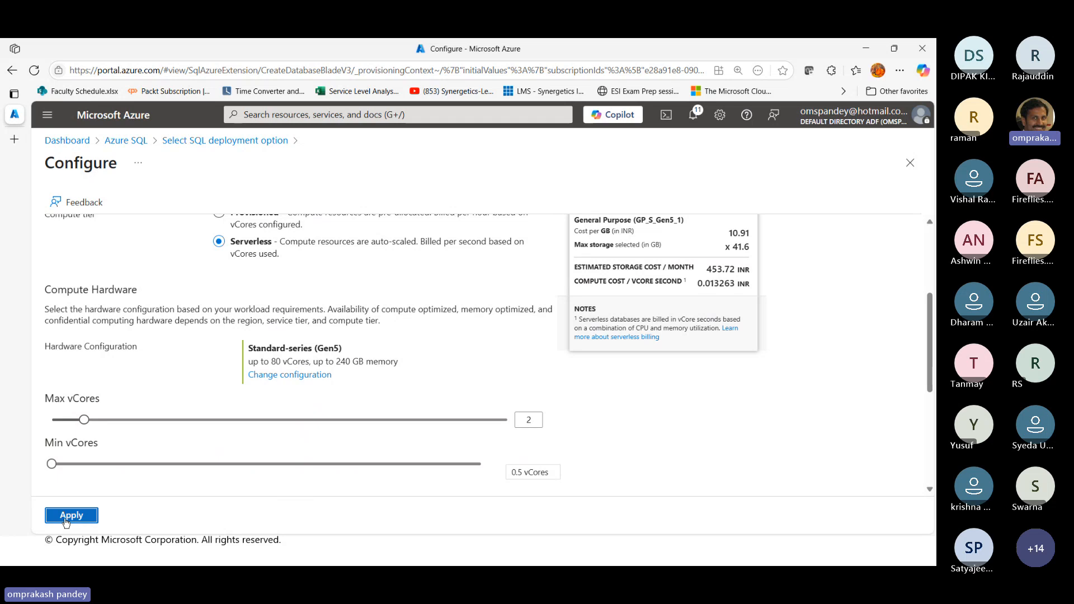
Set the backup storage redundancy to Locally-redundant backup storage and continue to the networking settings
scroll(280, 379, down, 2)
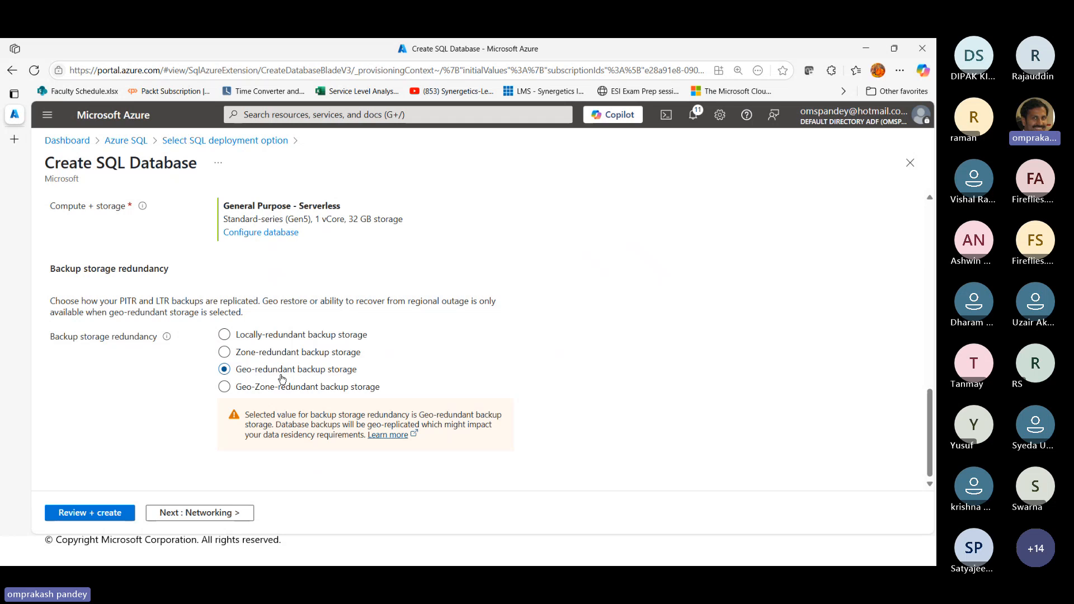
click(299, 338)
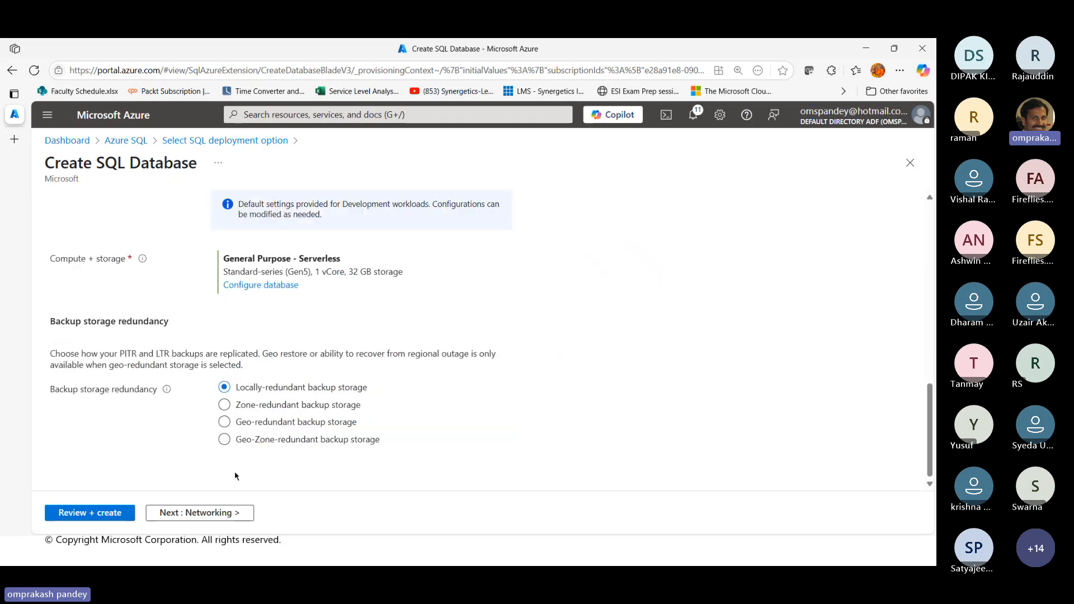
click(218, 513)
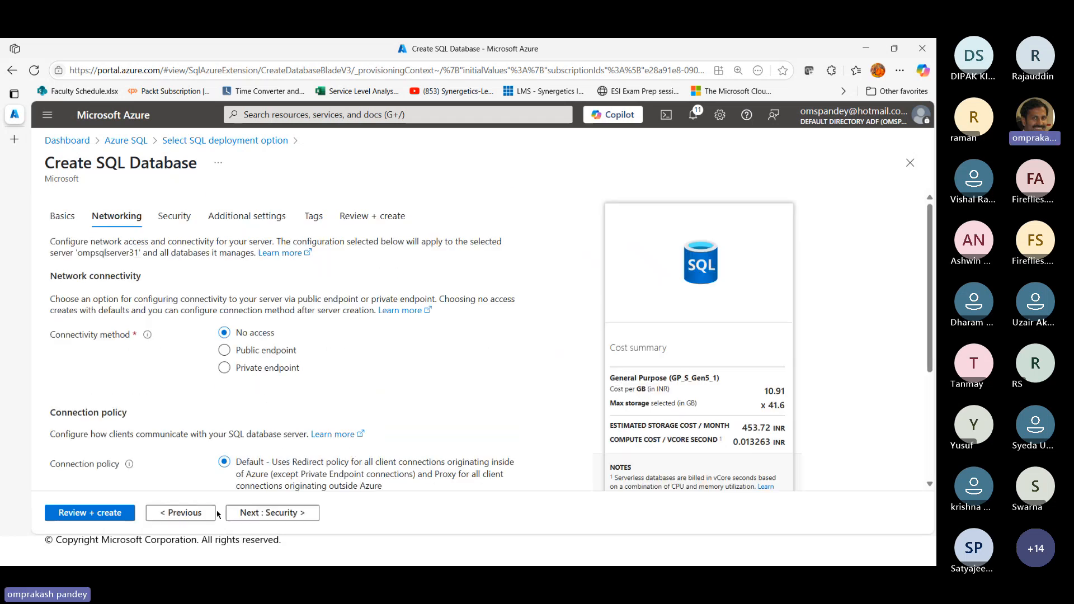
Set connectivity to Public endpoint, allow Azure services and the current client IP address through the firewall, and continue to the security settings
click(278, 352)
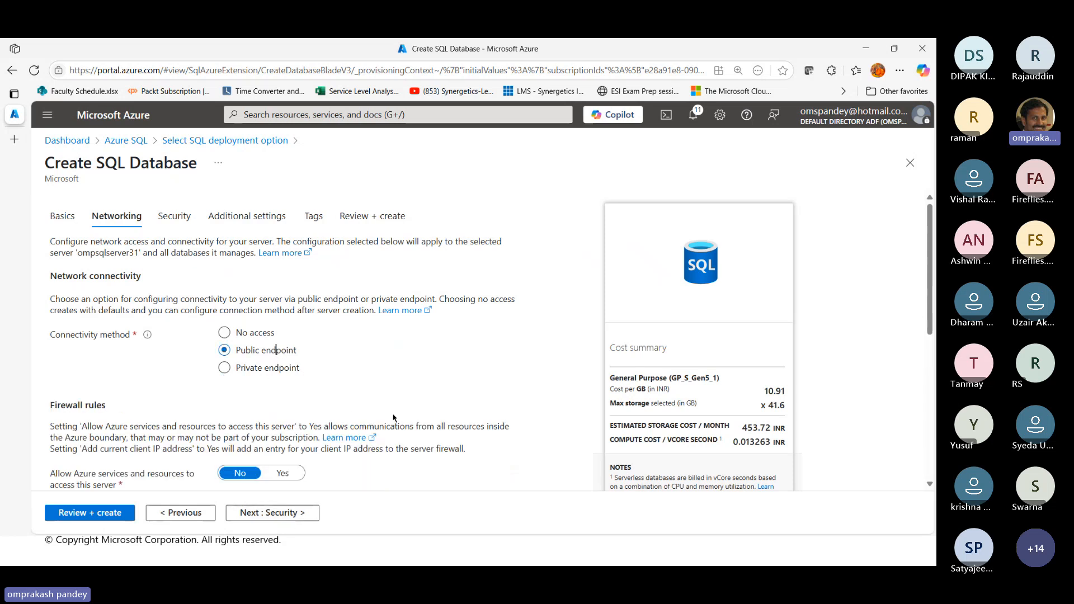
scroll(394, 419, down, 1)
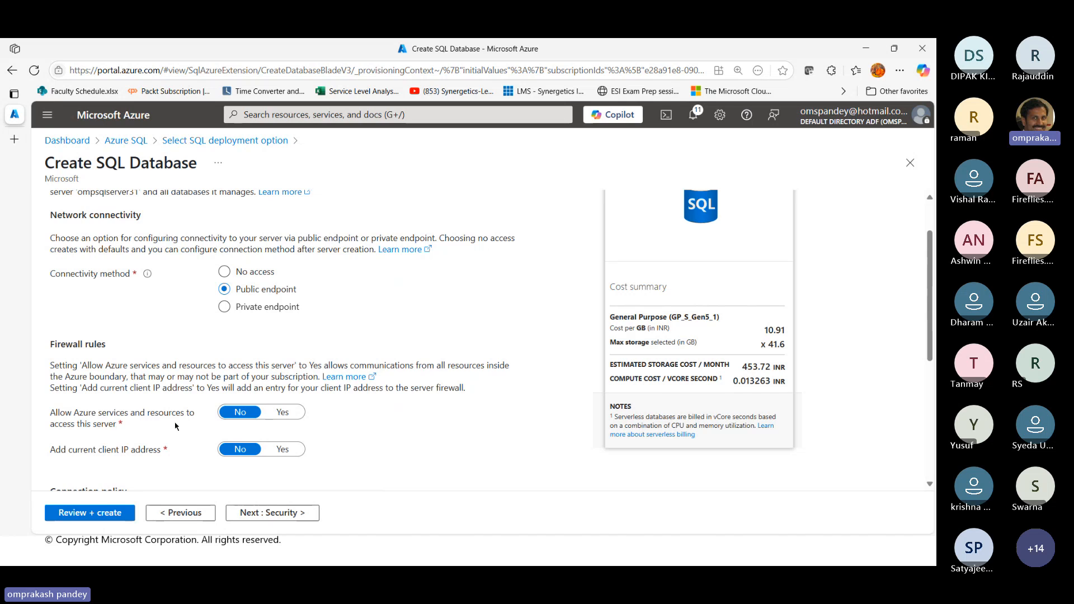
click(290, 417)
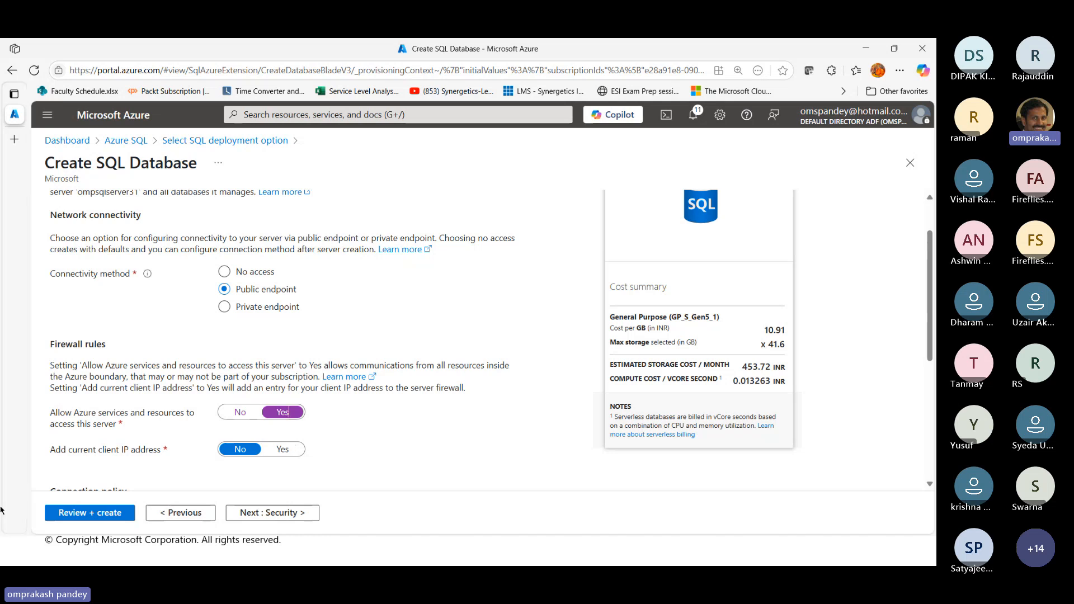
click(283, 450)
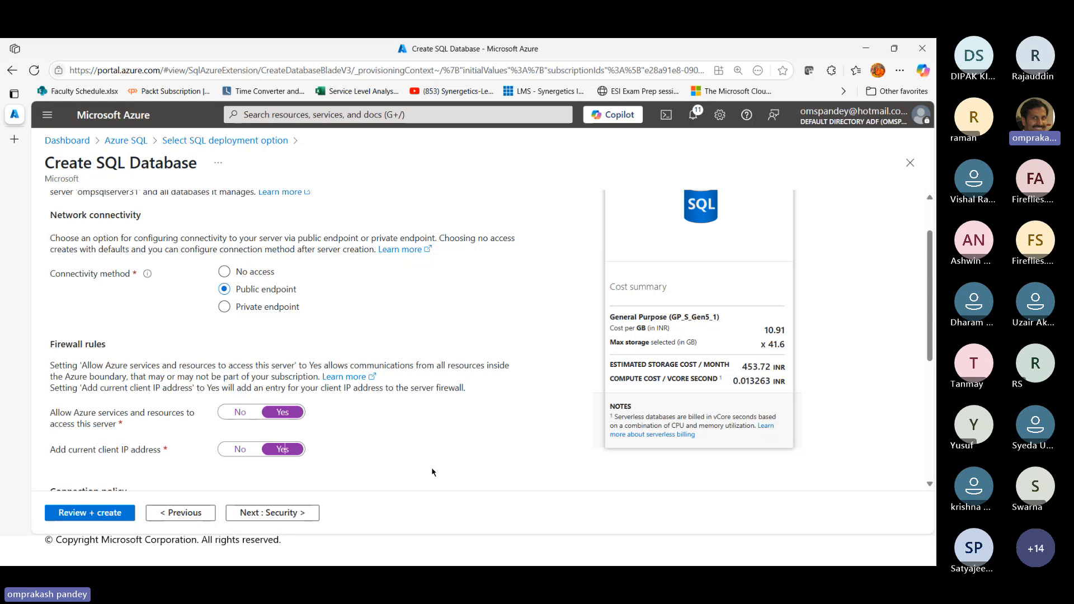
scroll(431, 466, down, 5)
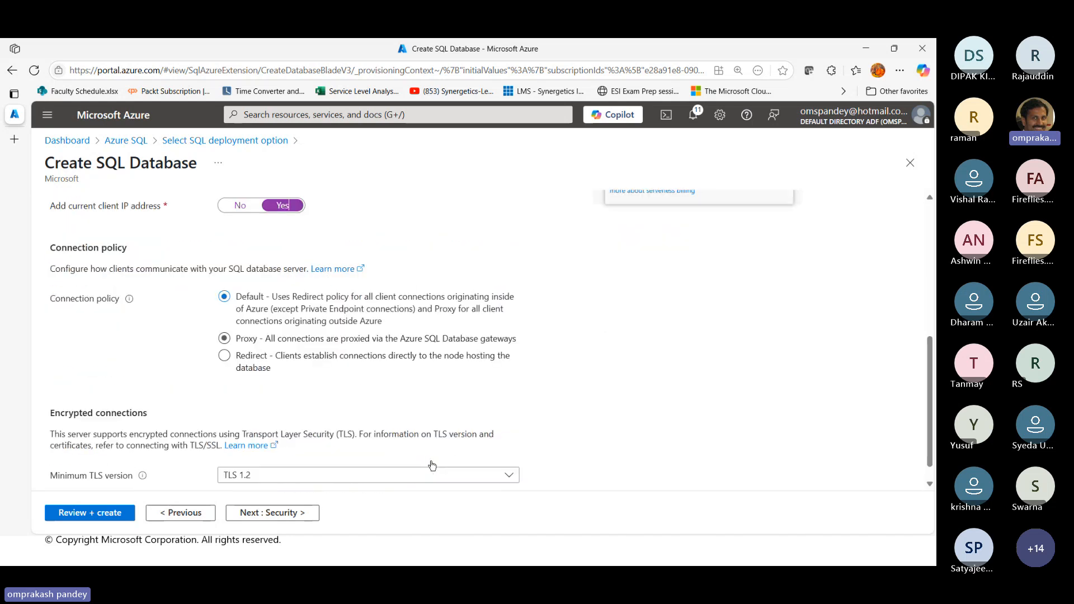
click(268, 513)
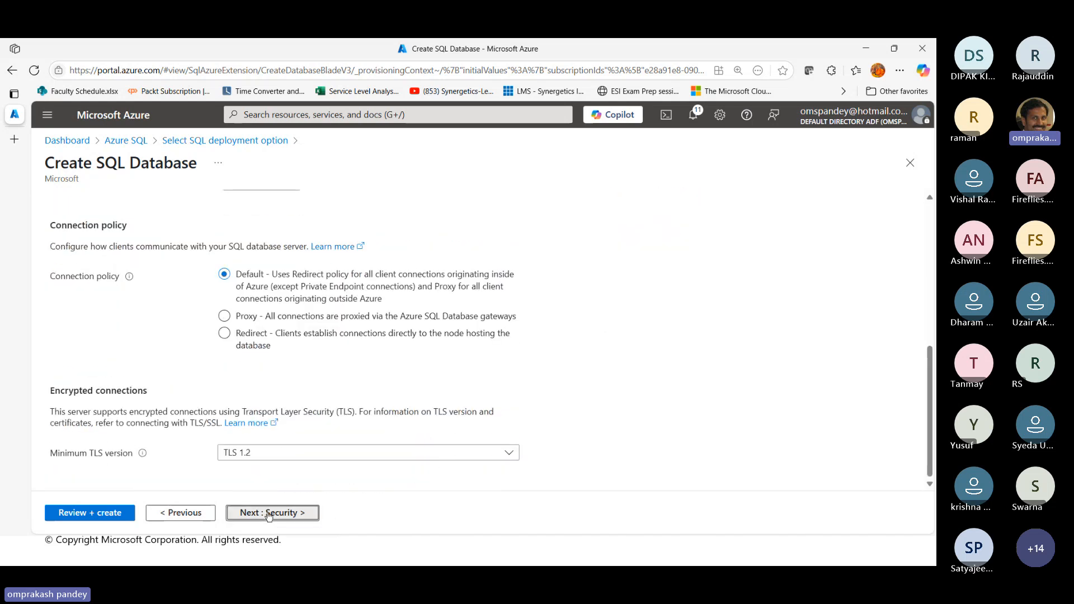
Review the ledger, server identity and encryption options, keep the security defaults, and continue to the additional settings
scroll(302, 487, down, 3)
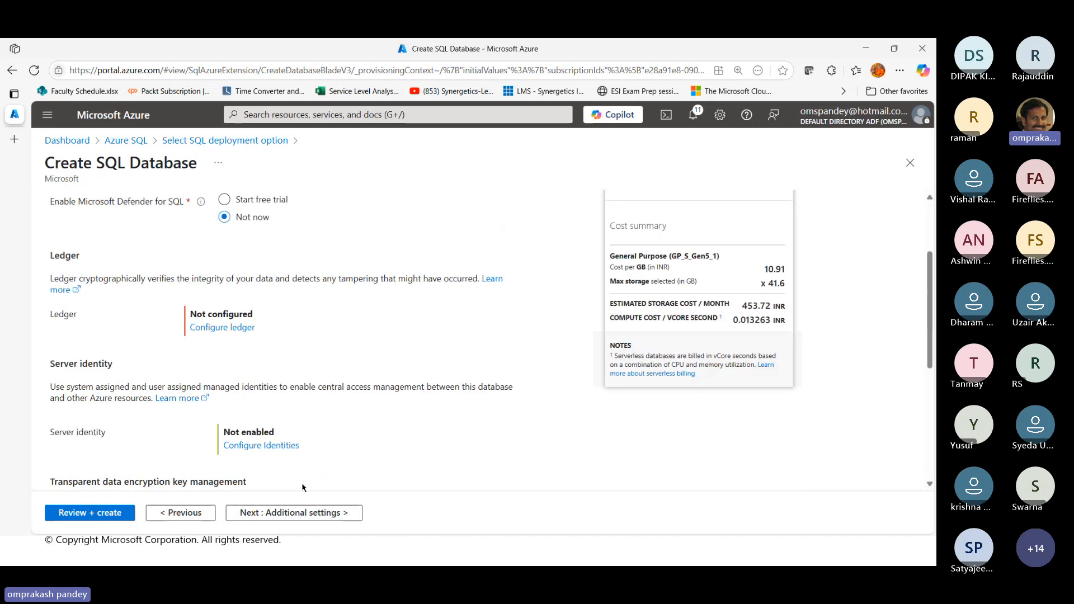
scroll(302, 486, up, 3)
scroll(263, 425, down, 5)
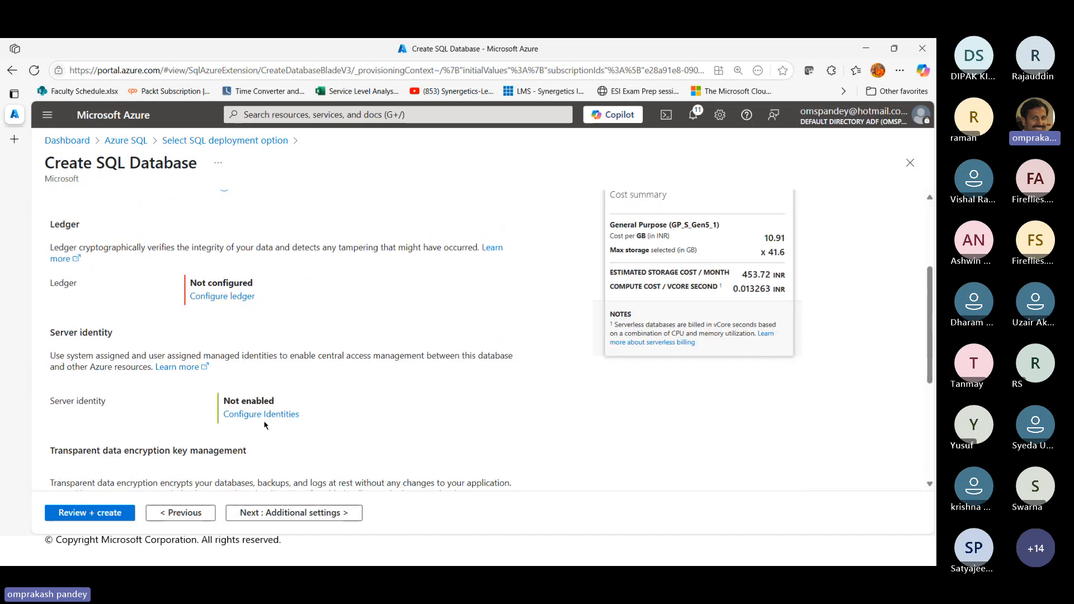
scroll(364, 453, down, 2)
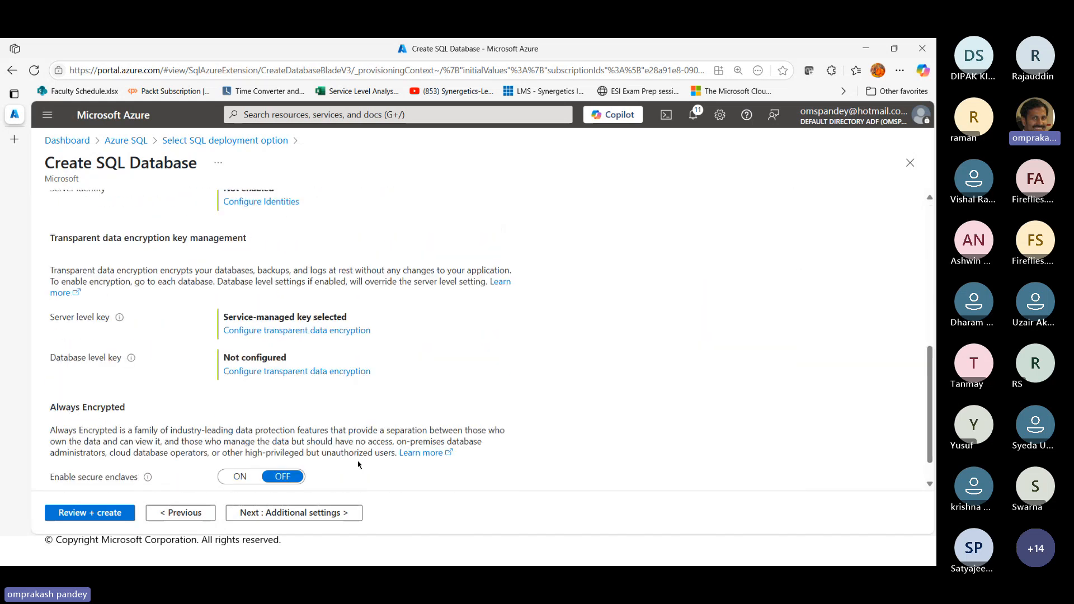
click(305, 514)
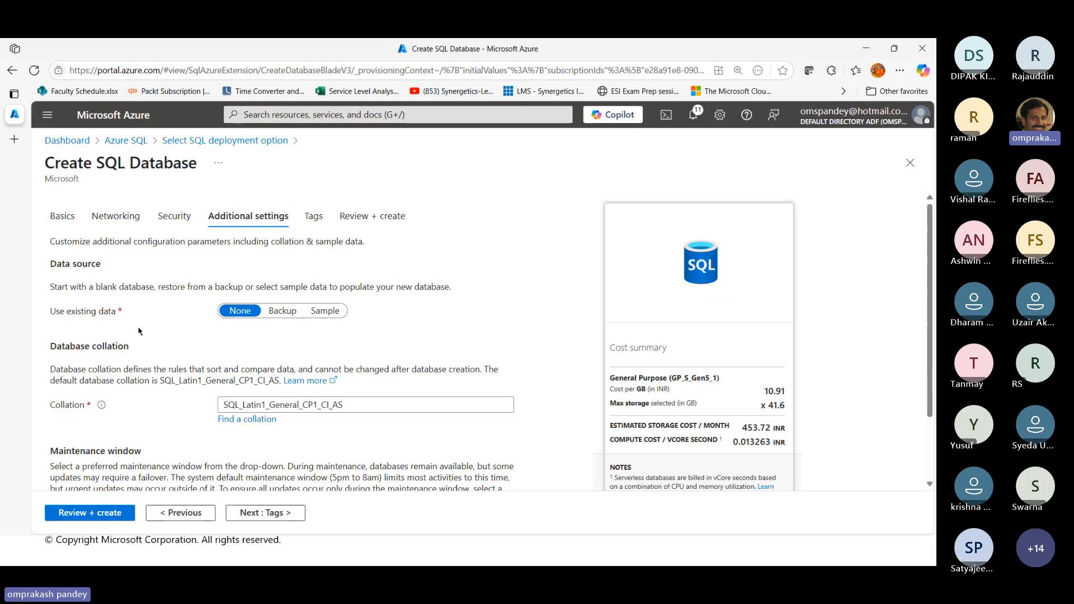
Use the AdventureWorksLT sample as the data source, accept its compute and storage changes, and proceed to the final review
click(325, 311)
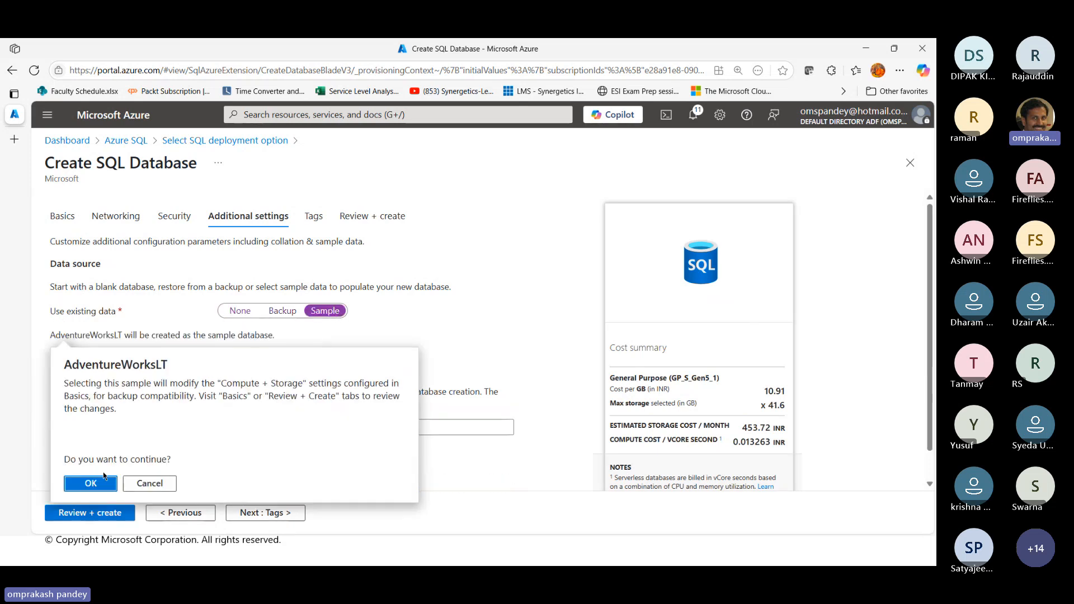
click(91, 484)
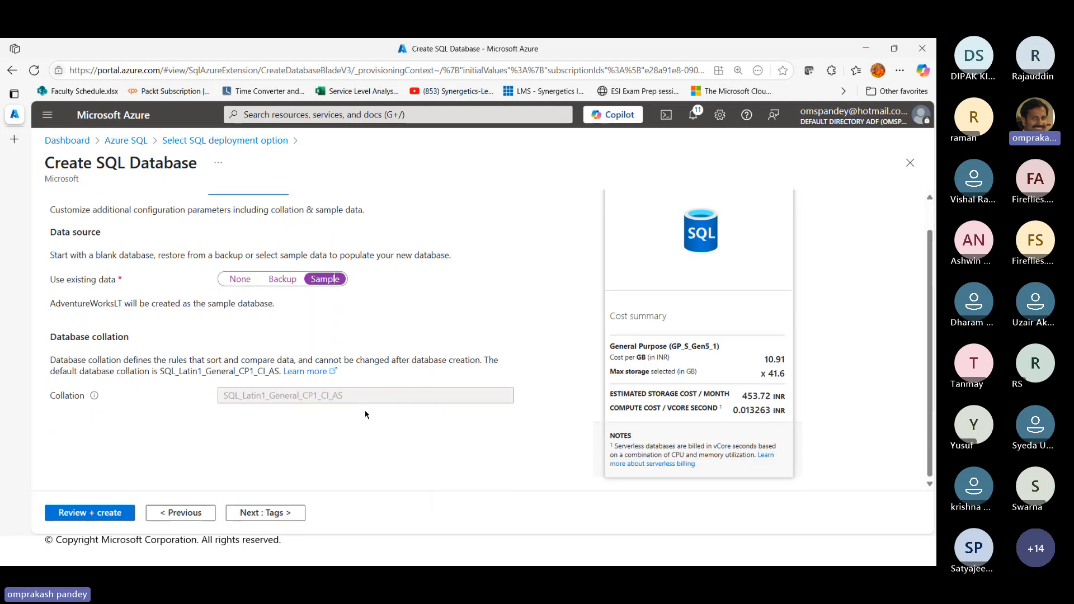
click(112, 515)
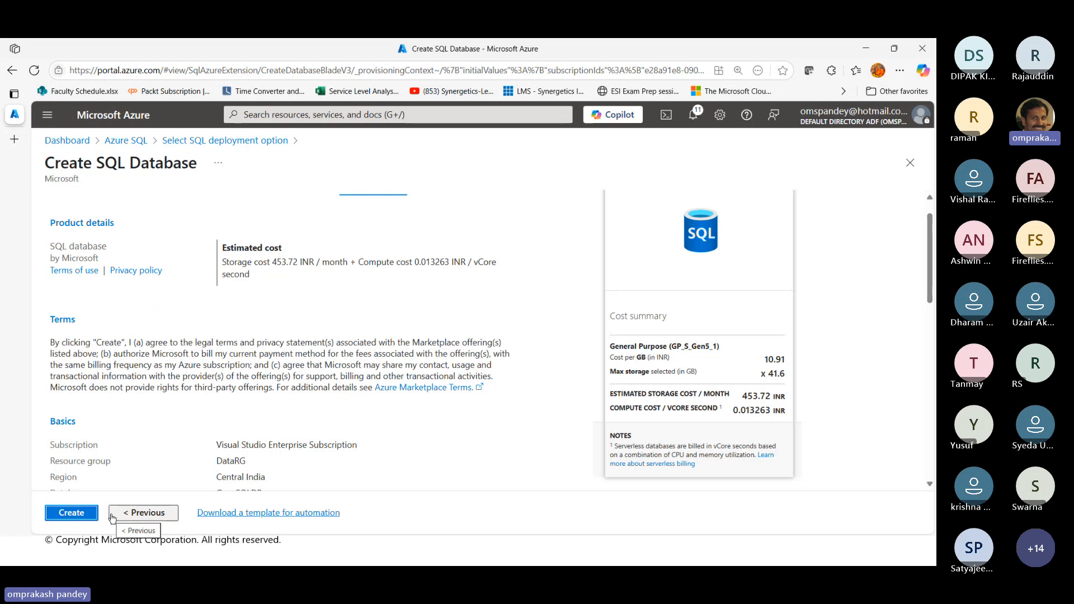
Create the SQL database and check the refreshed deployment details, collapsing the side navigation to show the full resource names
click(70, 513)
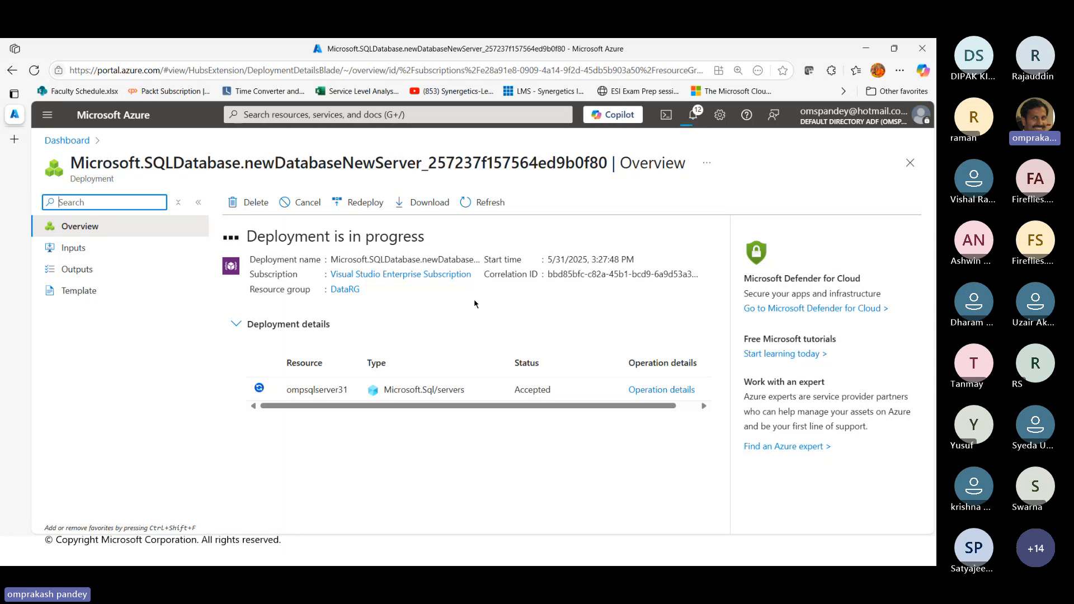
click(484, 205)
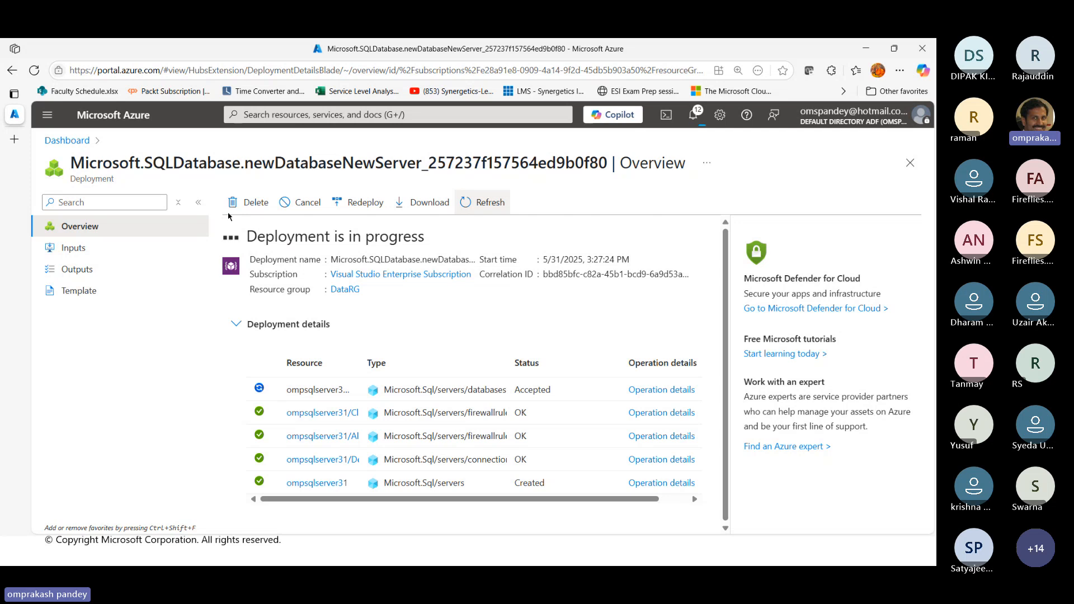
click(198, 203)
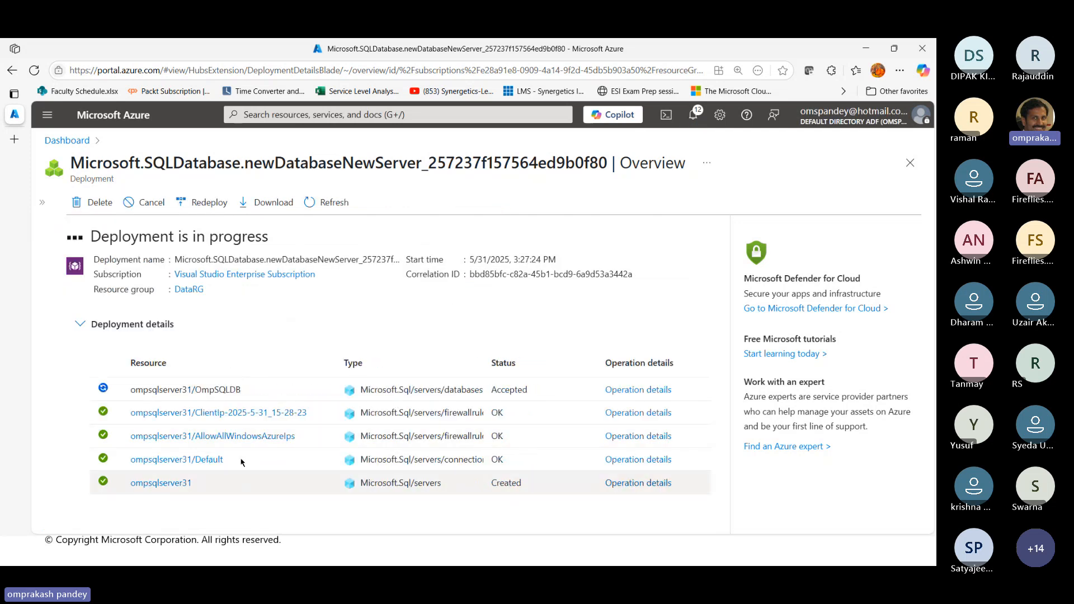
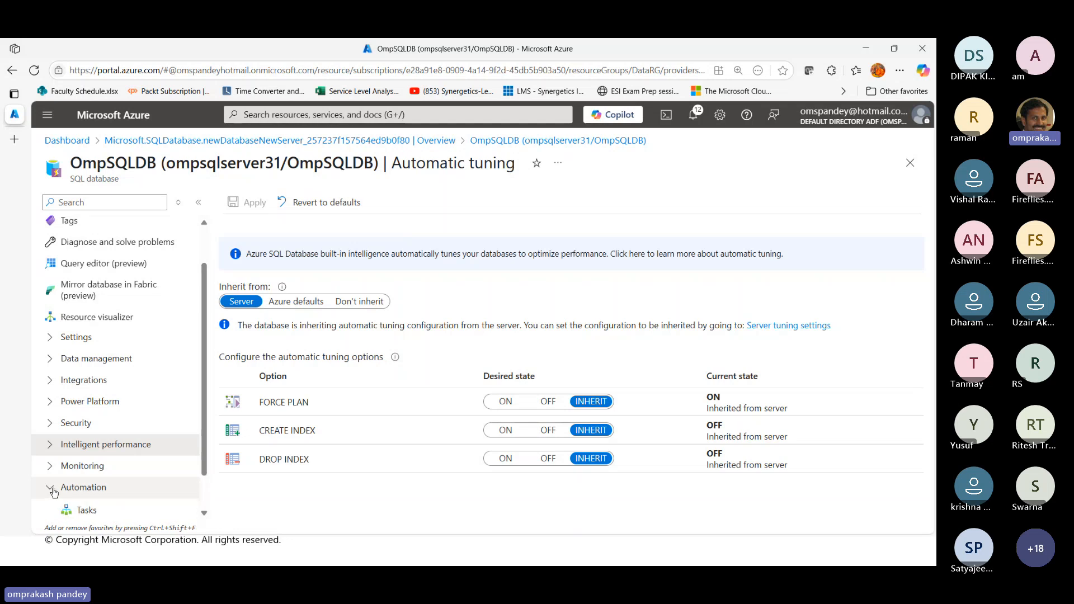
Start a geo replica of OmpSQLDB from its data management replicas and begin creating a new target server for it
click(50, 359)
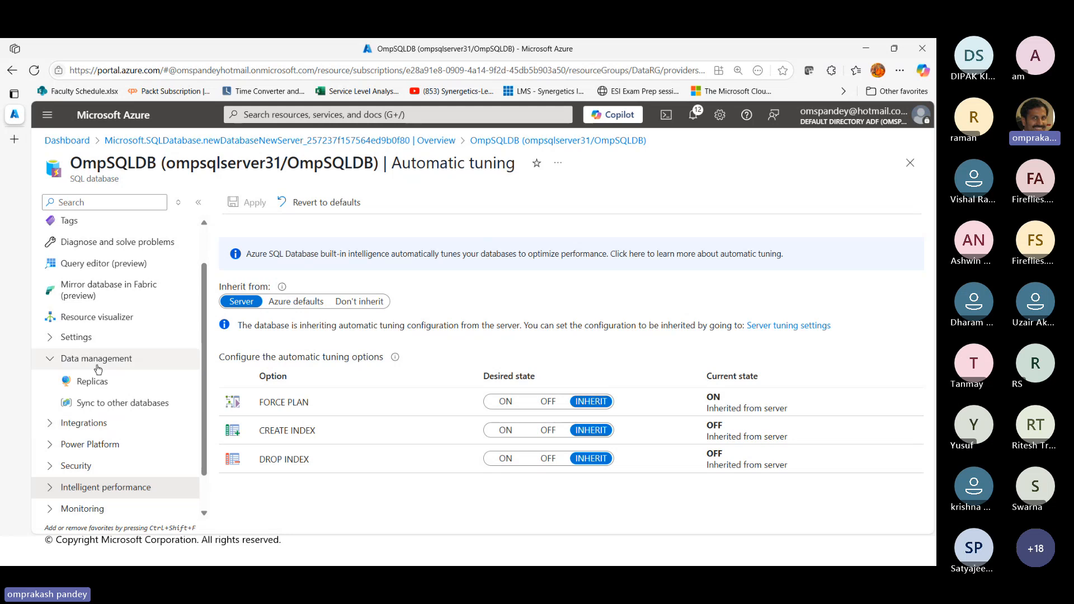
click(91, 381)
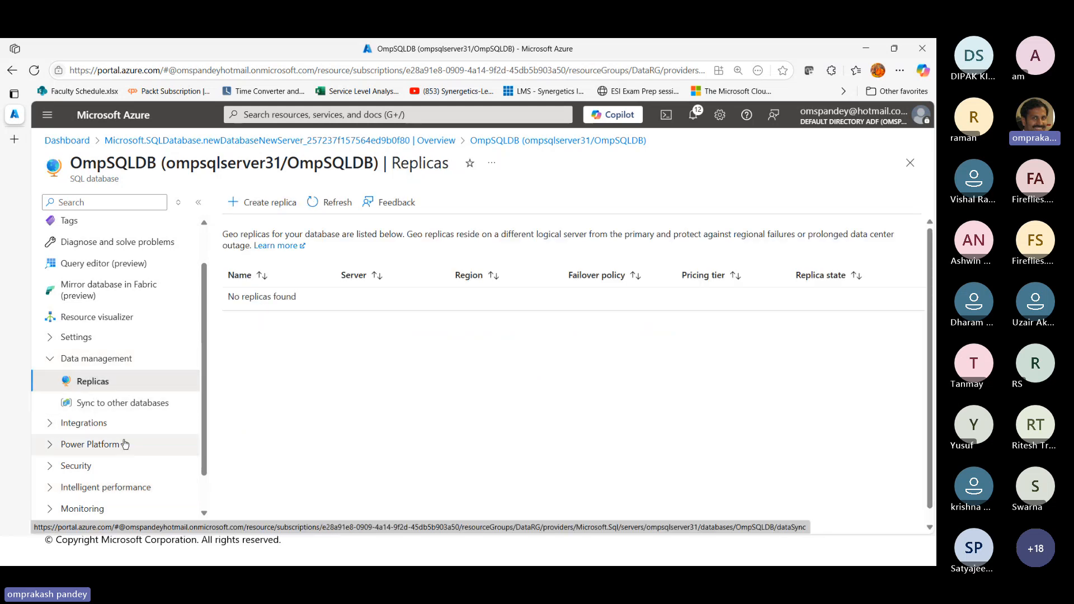
click(264, 202)
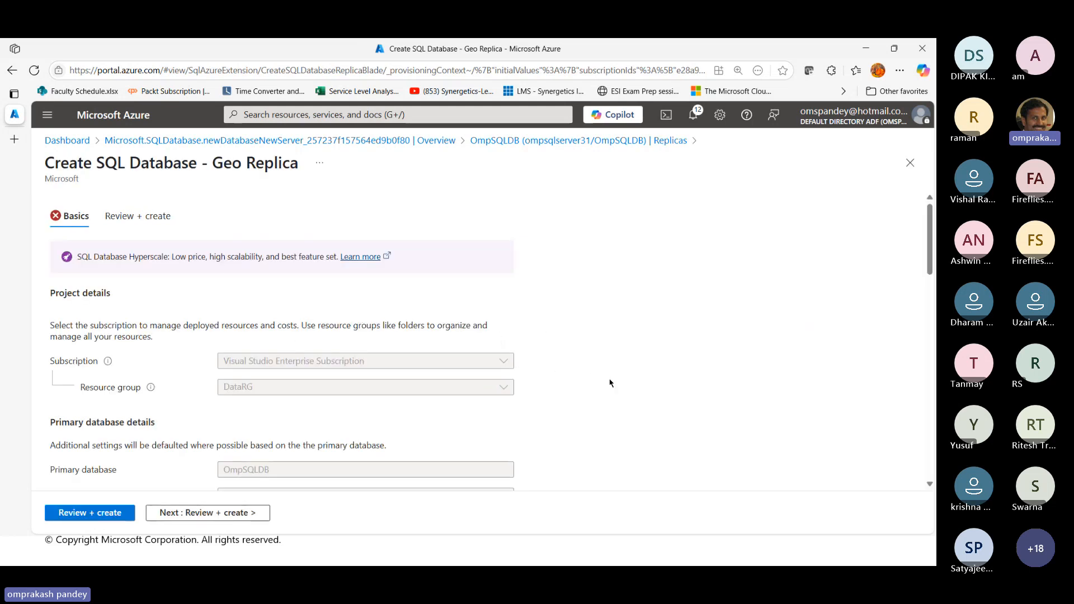
scroll(610, 382, down, 2)
scroll(610, 382, down, 6)
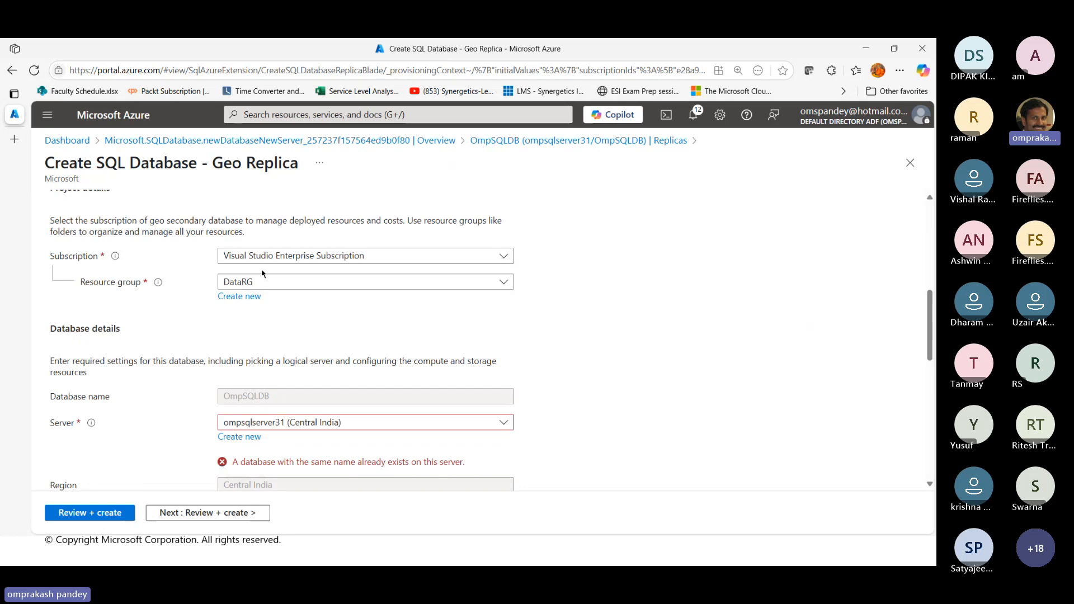
scroll(366, 404, down, 3)
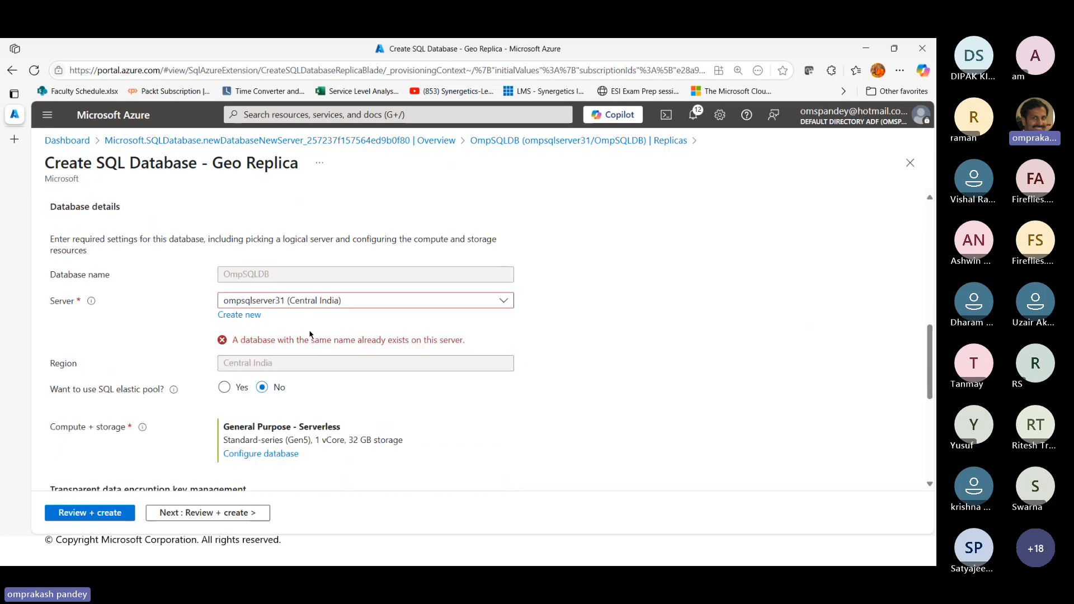
click(252, 315)
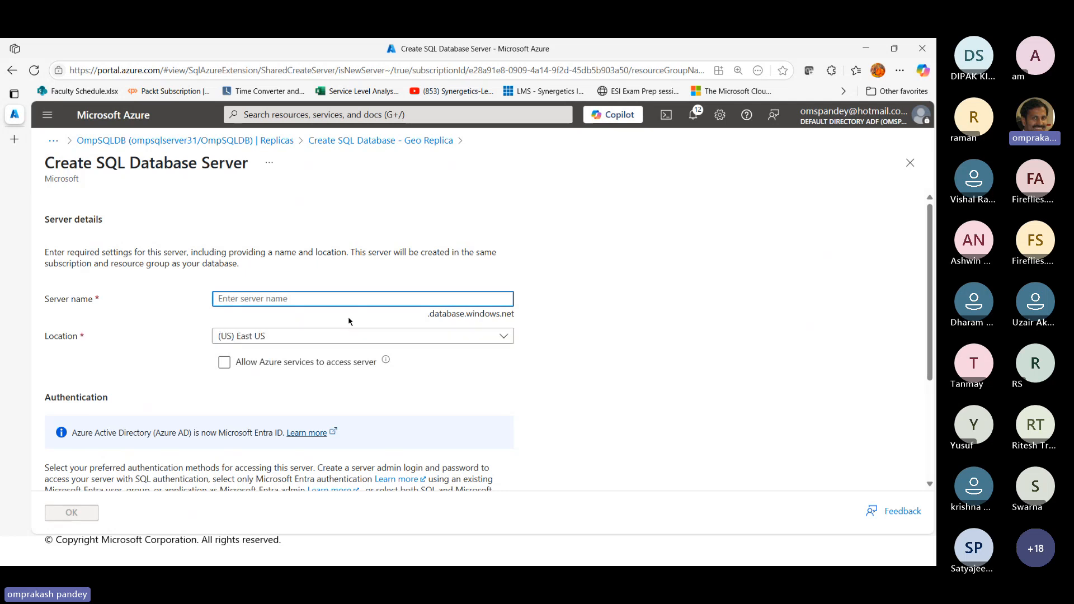
Name the new server ompsqlserver05, locate it in (Asia Pacific) Southeast Asia, and allow Azure services to access it
text(ompsqlserv)
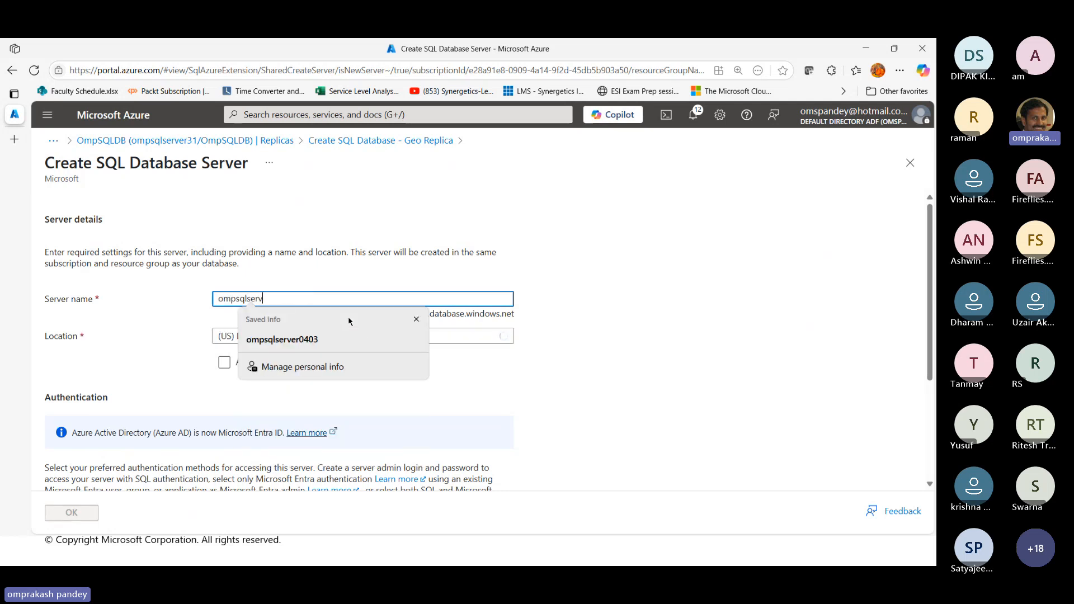
text(er)
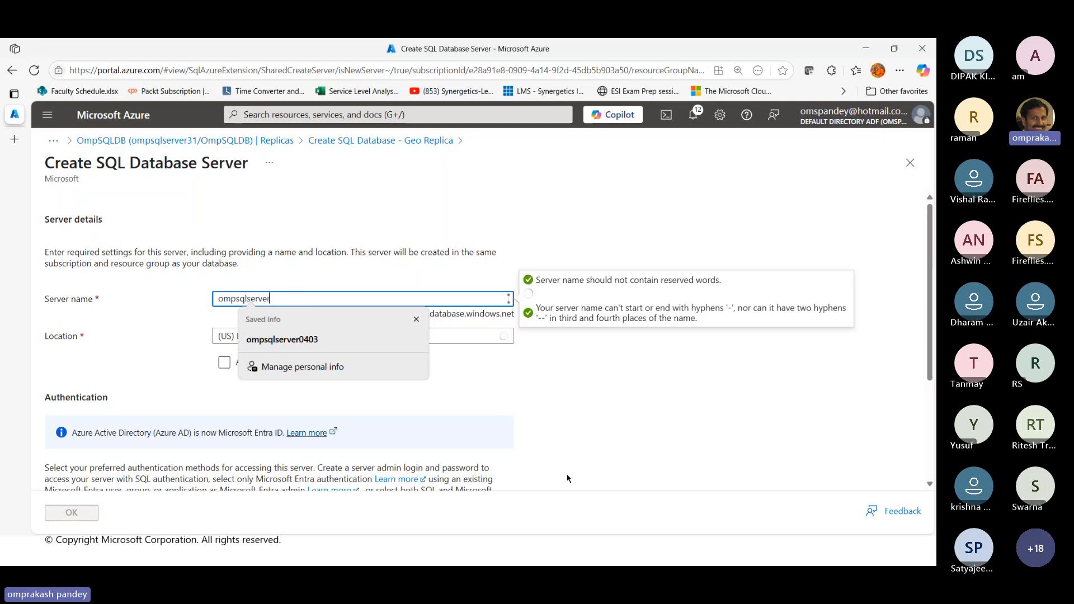
text(05)
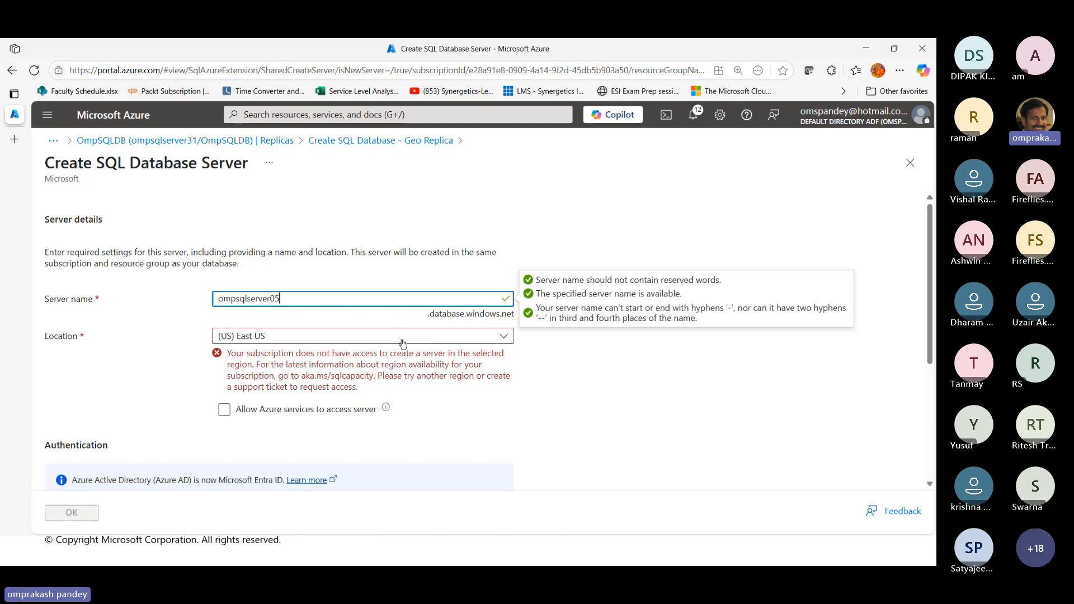
click(303, 342)
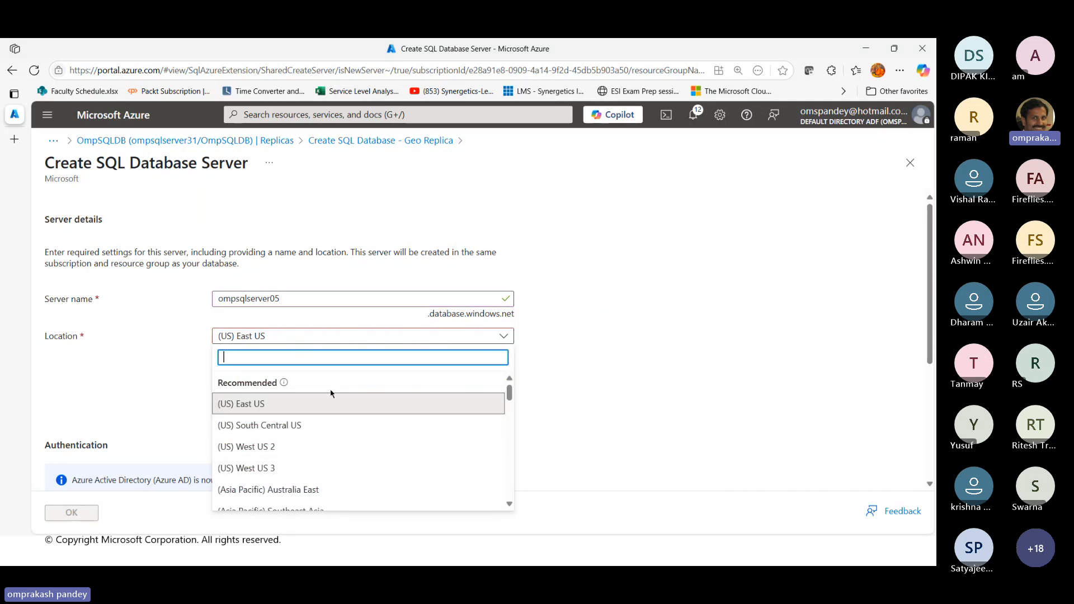
text(southea)
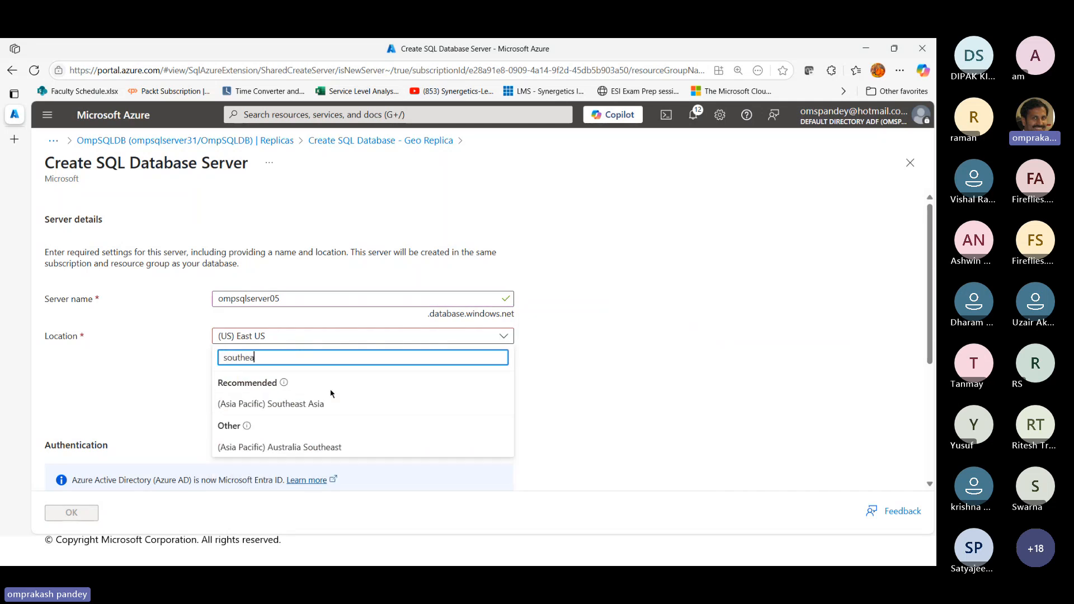
text(st asia)
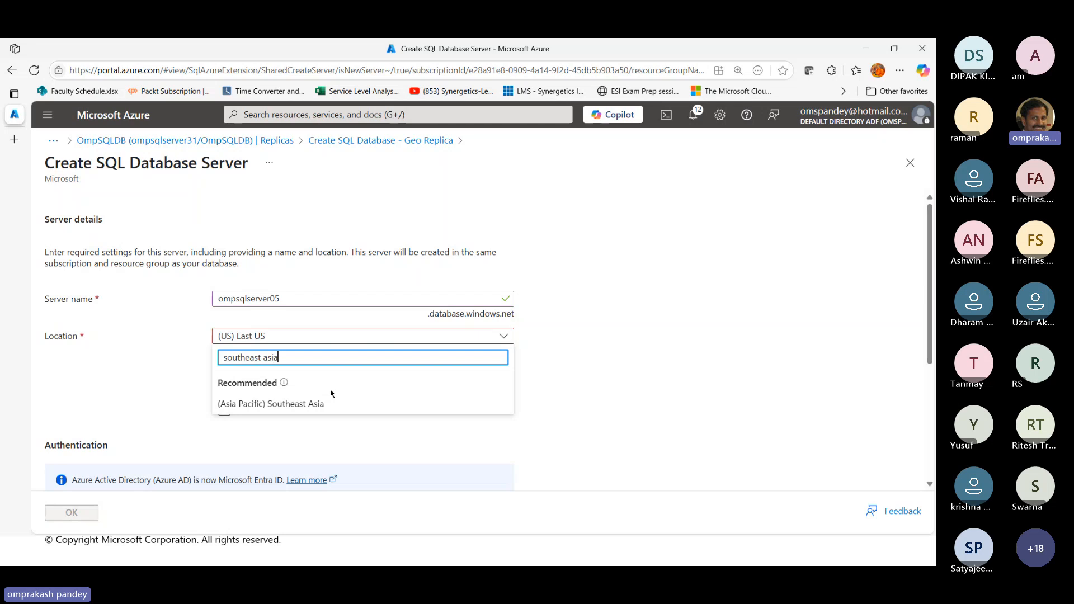
click(298, 410)
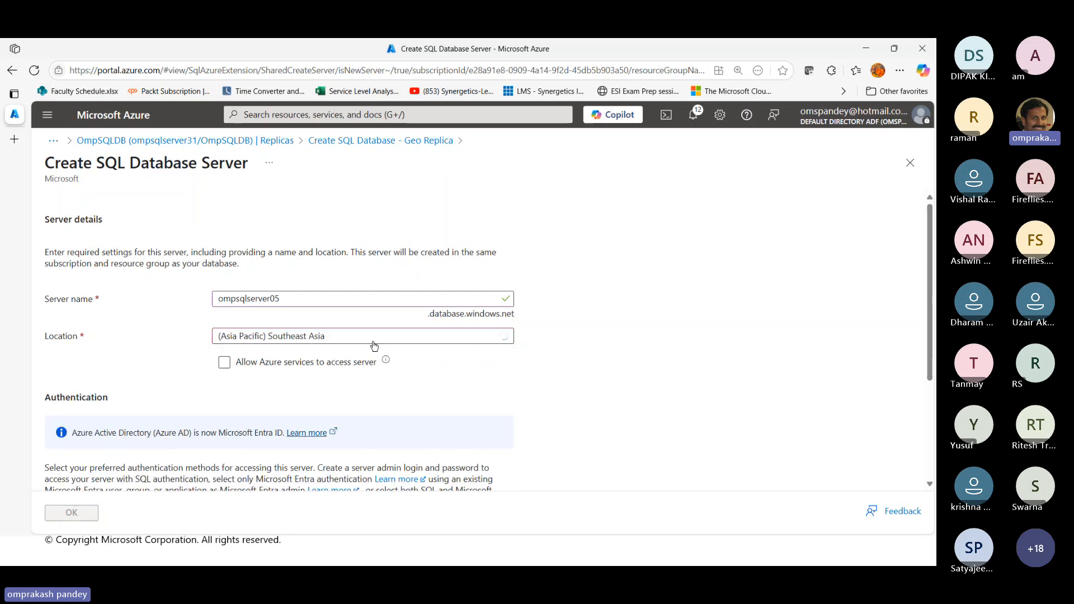
click(235, 361)
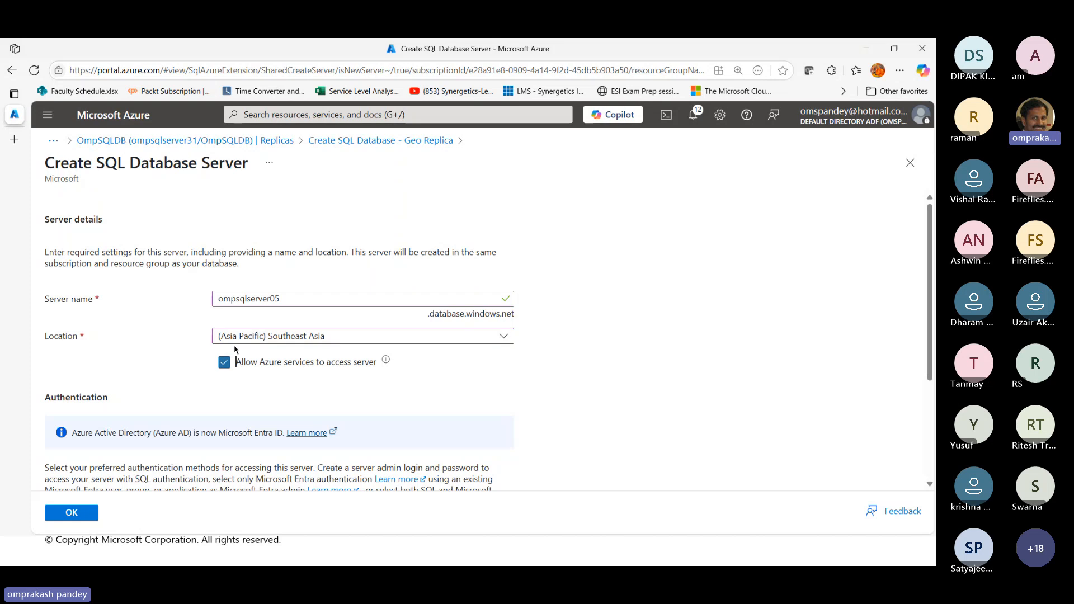
Choose SQL authentication for the new server and set the server admin login to sqladmin
scroll(407, 446, down, 3)
click(277, 408)
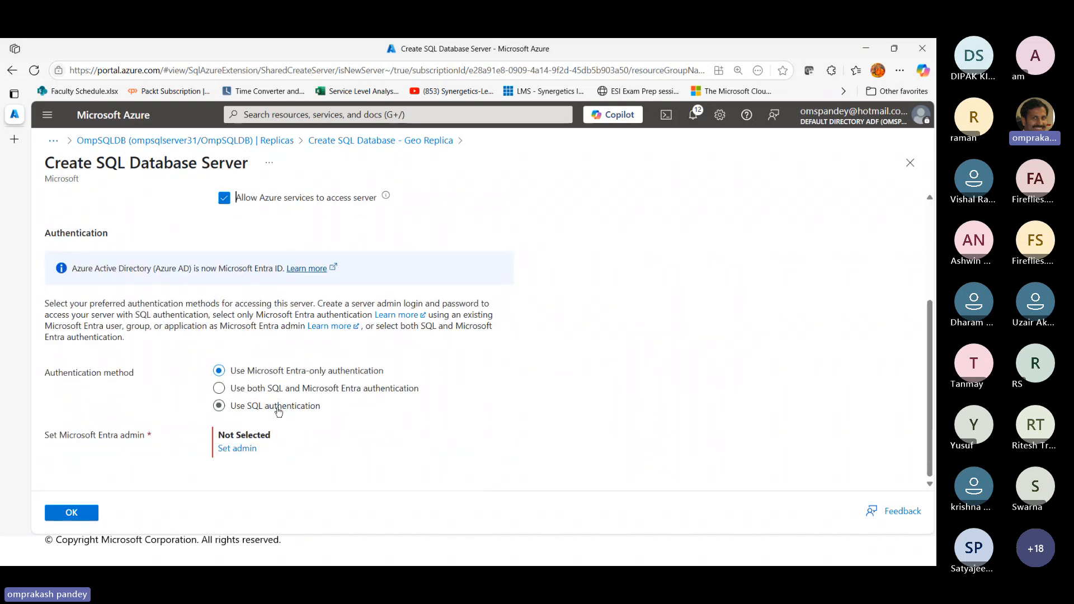
scroll(345, 451, down, 1)
click(288, 398)
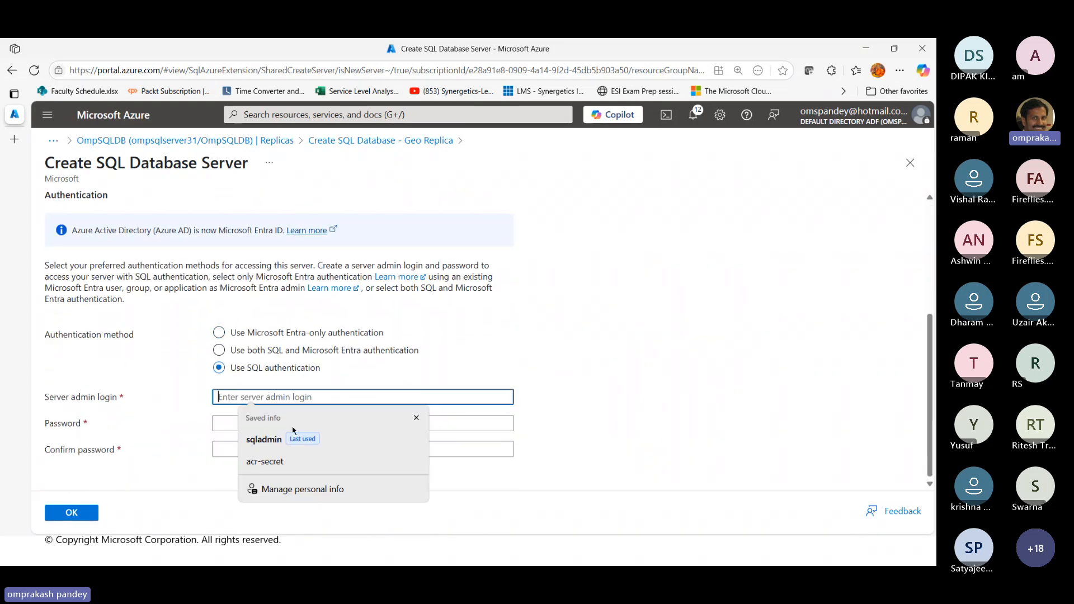
click(269, 439)
Enter the server admin password, re-enter its confirmation so both match, and accept the new server for the replica
click(226, 424)
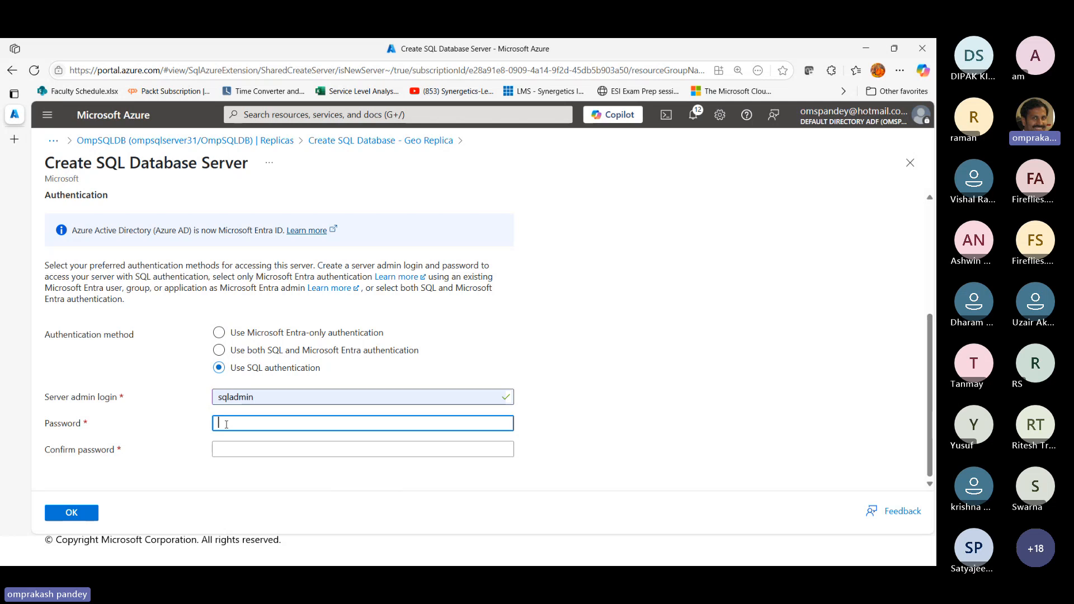
text(•••••••)
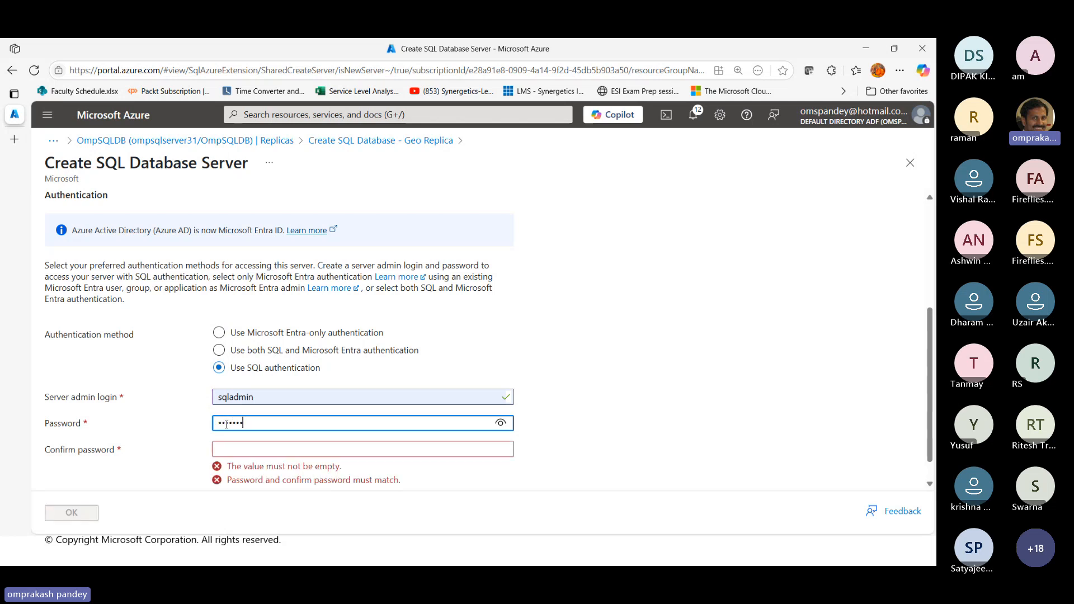
text(••••••)
key(Tab)
text(•••)
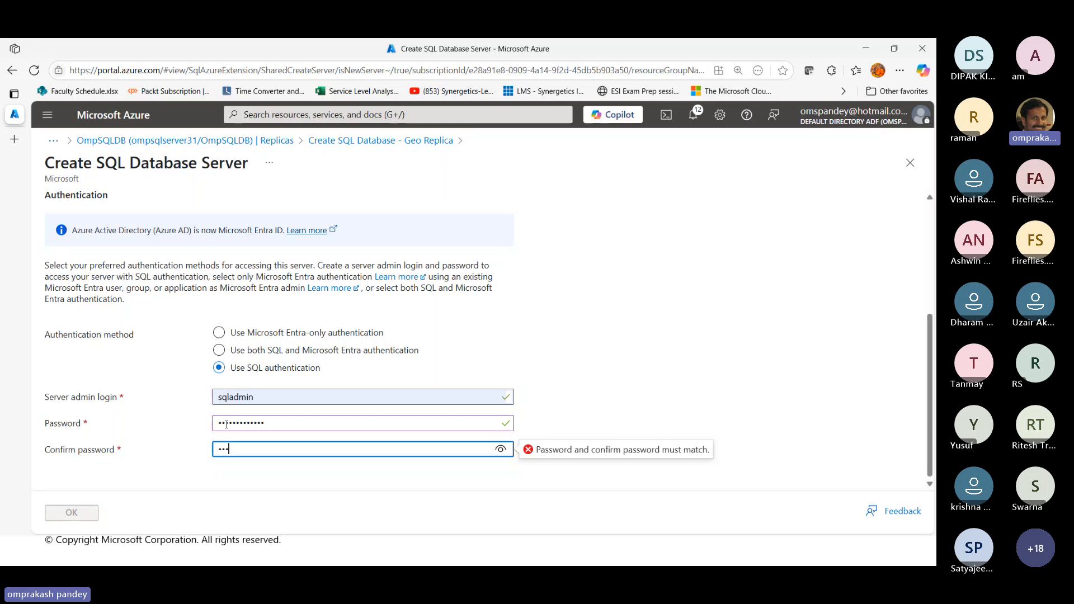
text(••••••••••)
drag(306, 450, 187, 456)
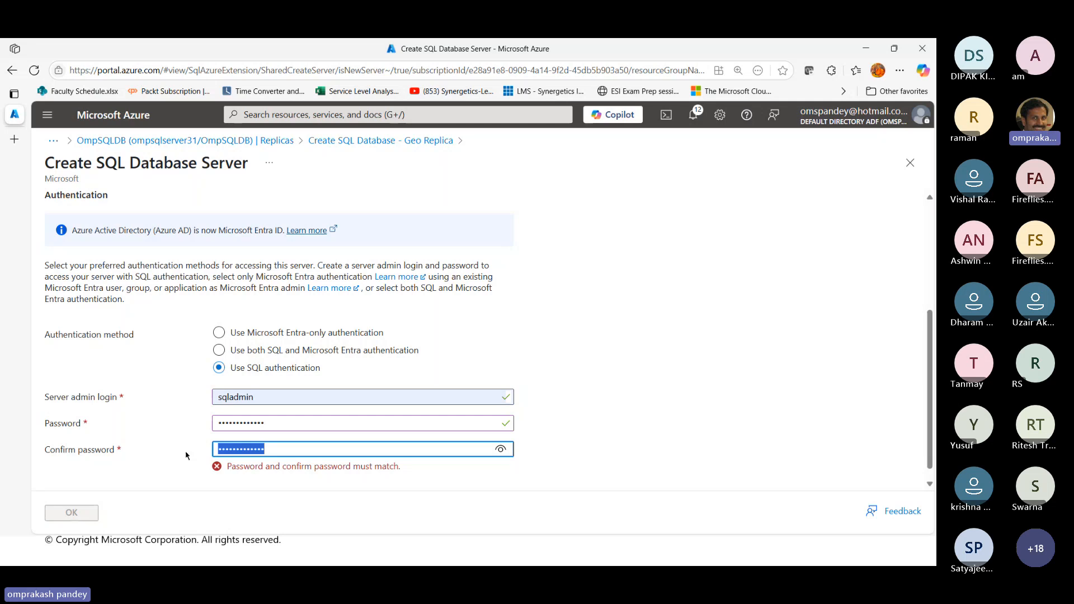
text(•••••••••••••)
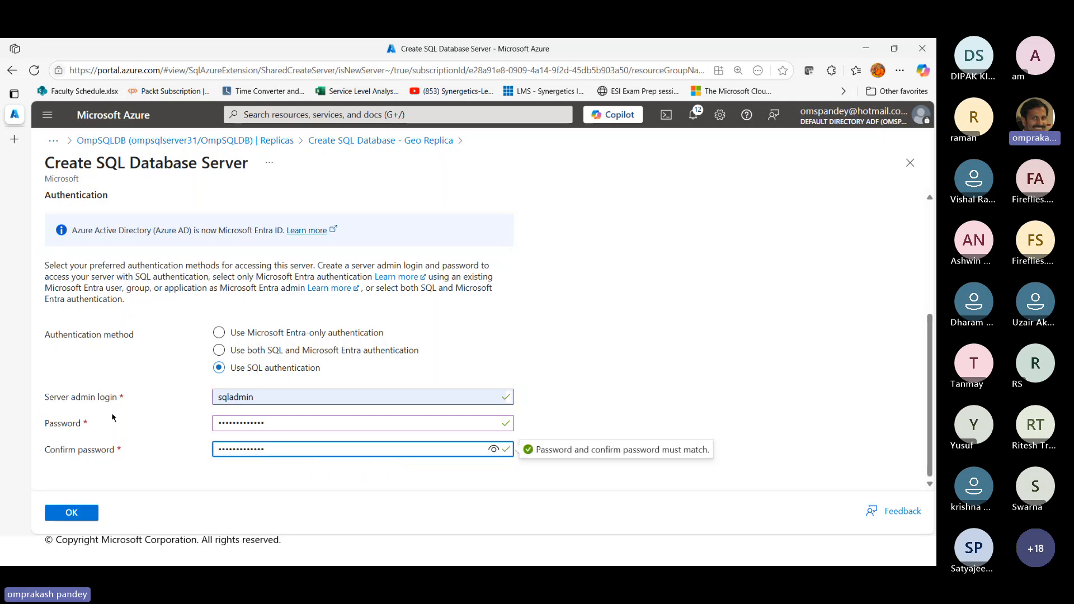
click(71, 512)
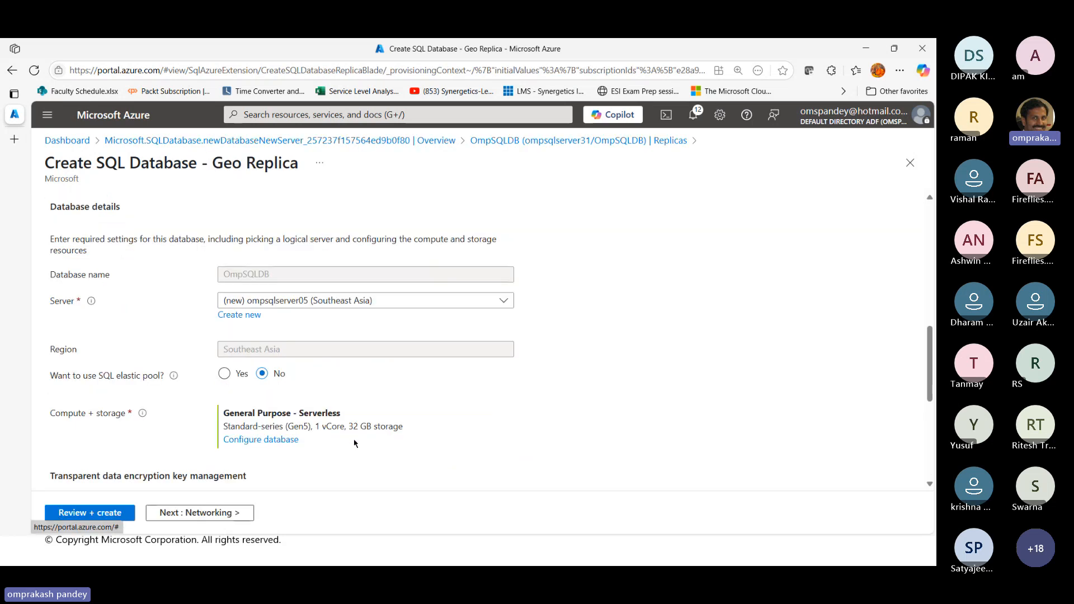
Select geo-redundant backup storage for the replica and continue to the networking settings
scroll(324, 443, down, 2)
scroll(314, 417, down, 3)
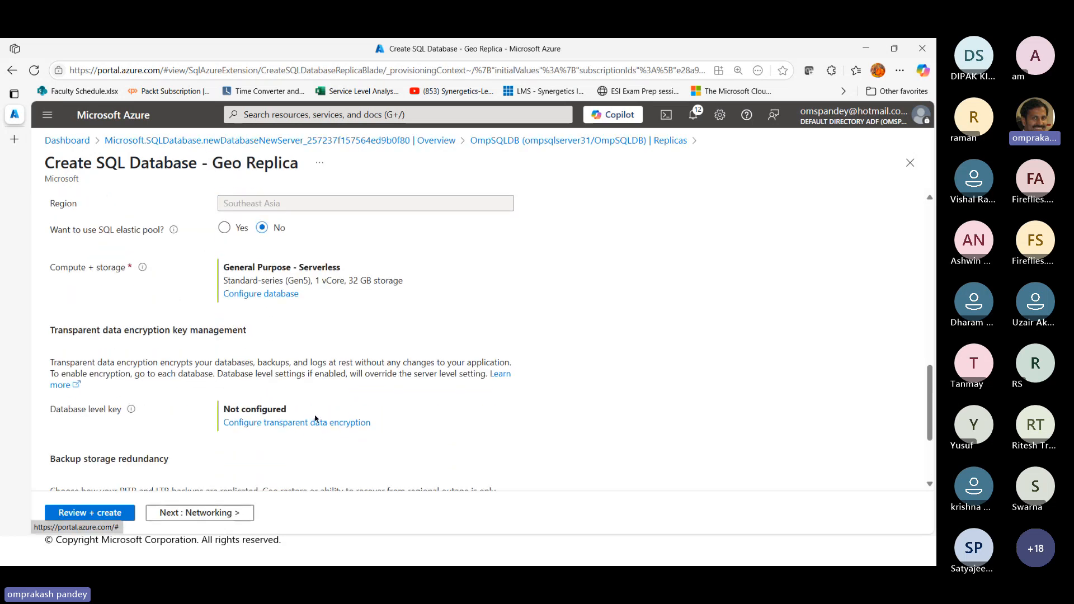
click(258, 433)
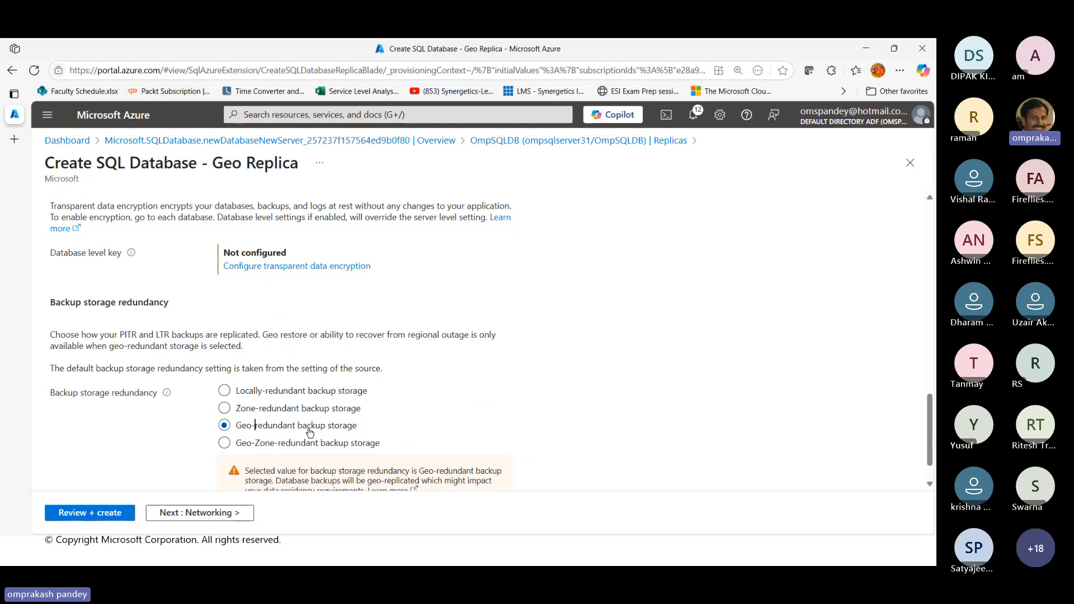
scroll(311, 432, down, 1)
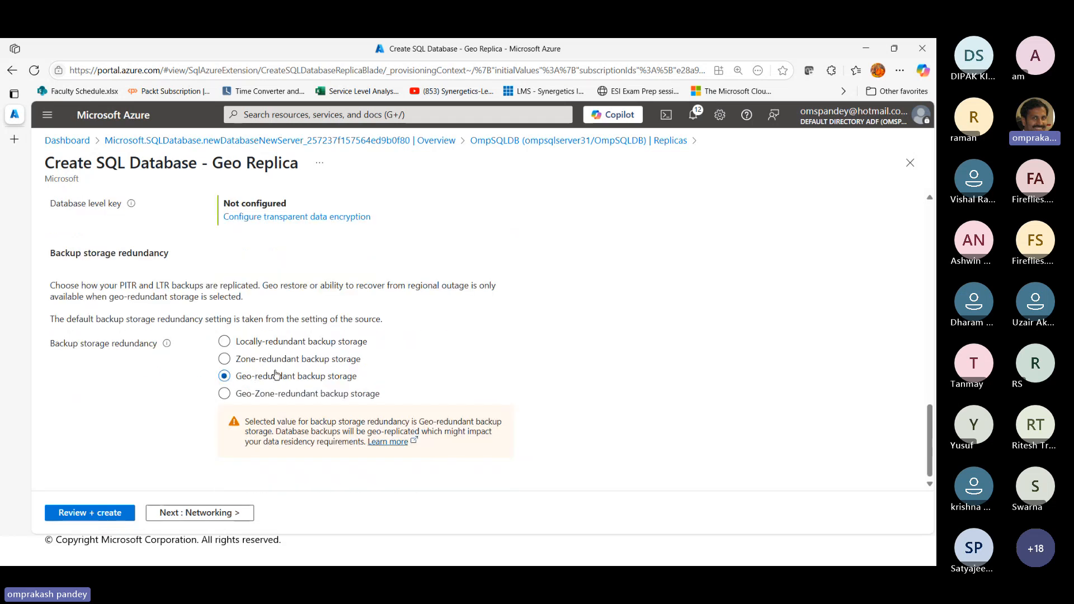
click(209, 514)
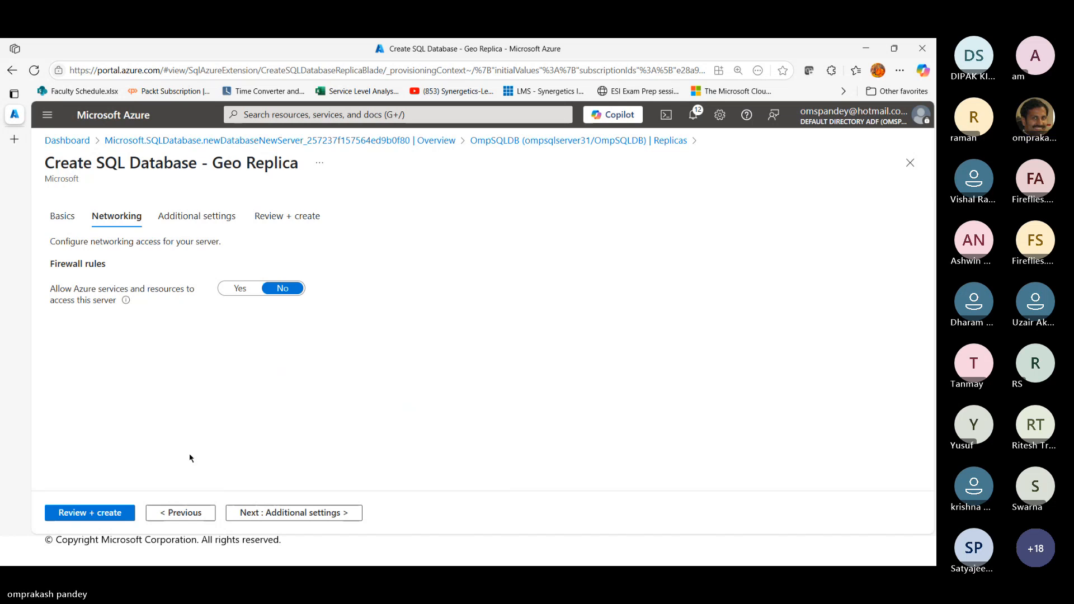
Keep the default networking and Microsoft Defender settings and create the geo replica from the final review
click(294, 512)
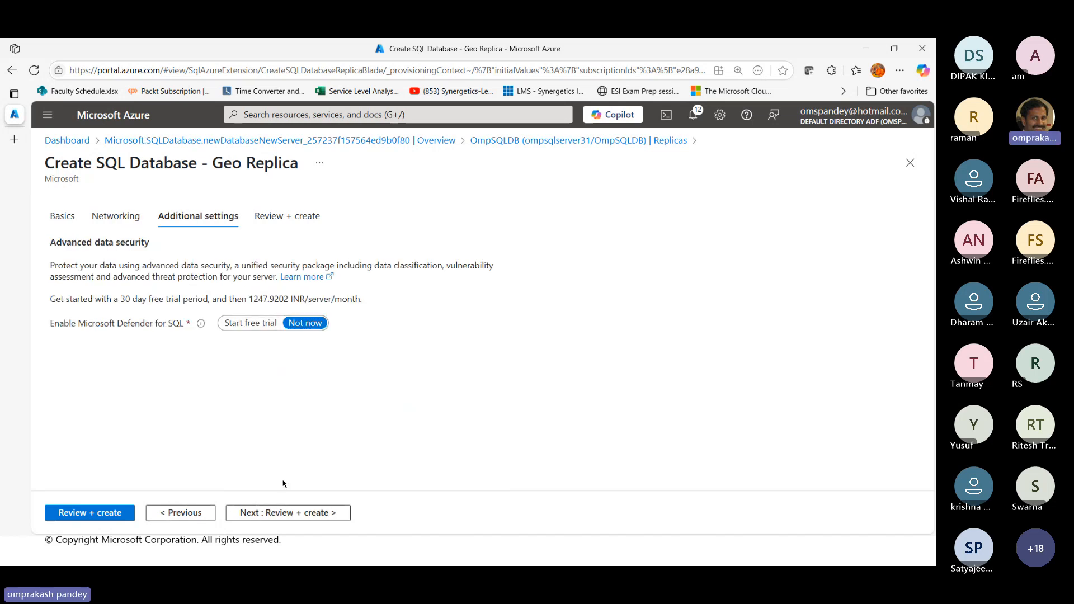
click(276, 513)
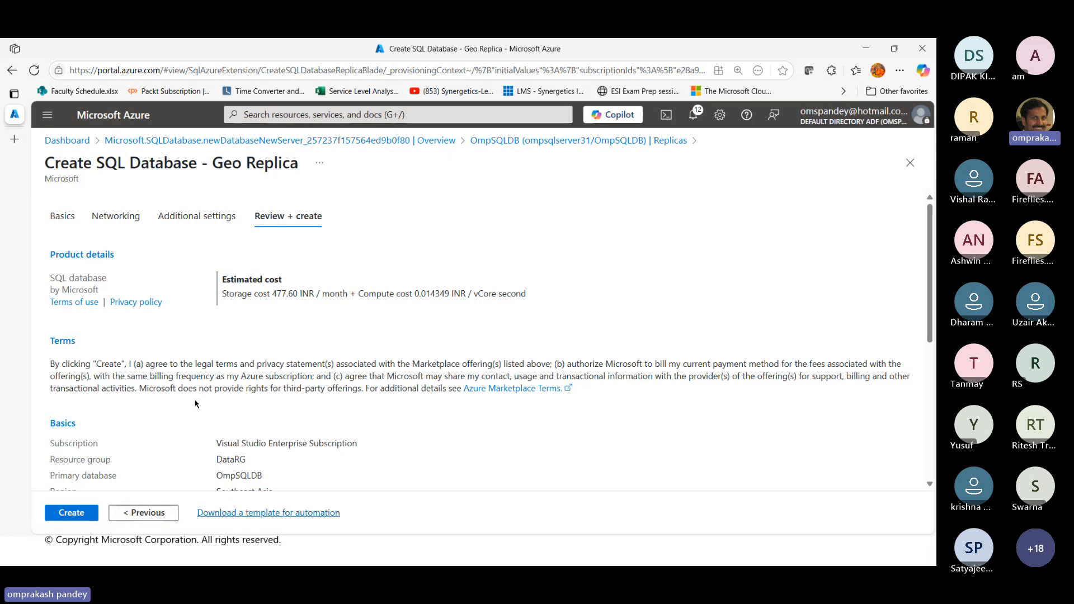
click(76, 516)
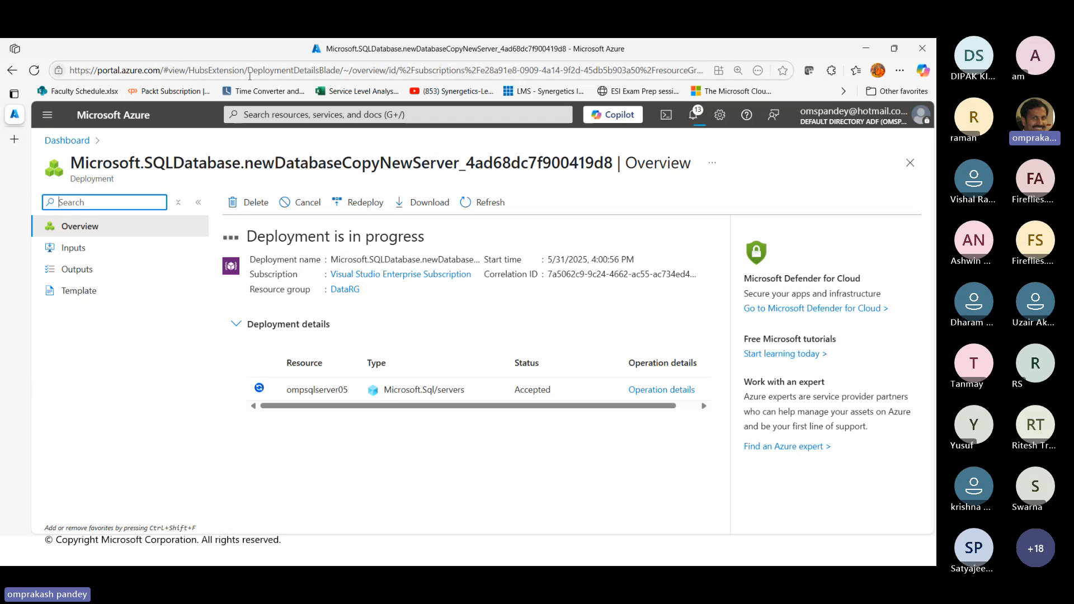
Open OmpSQLDB from the SQL databases list and check its replicas and its sync to other databases
click(47, 116)
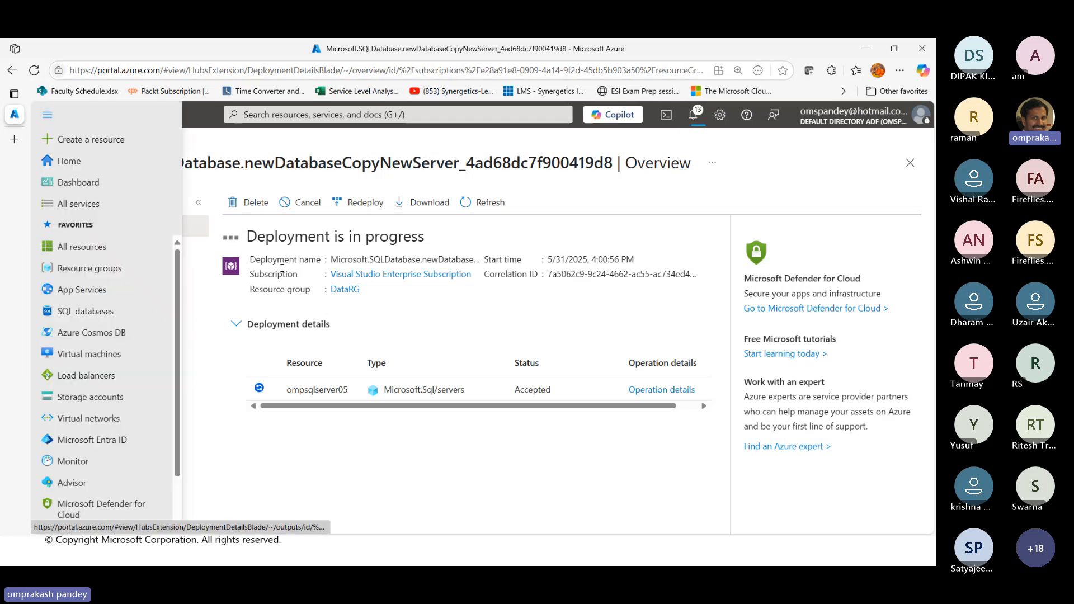
click(107, 313)
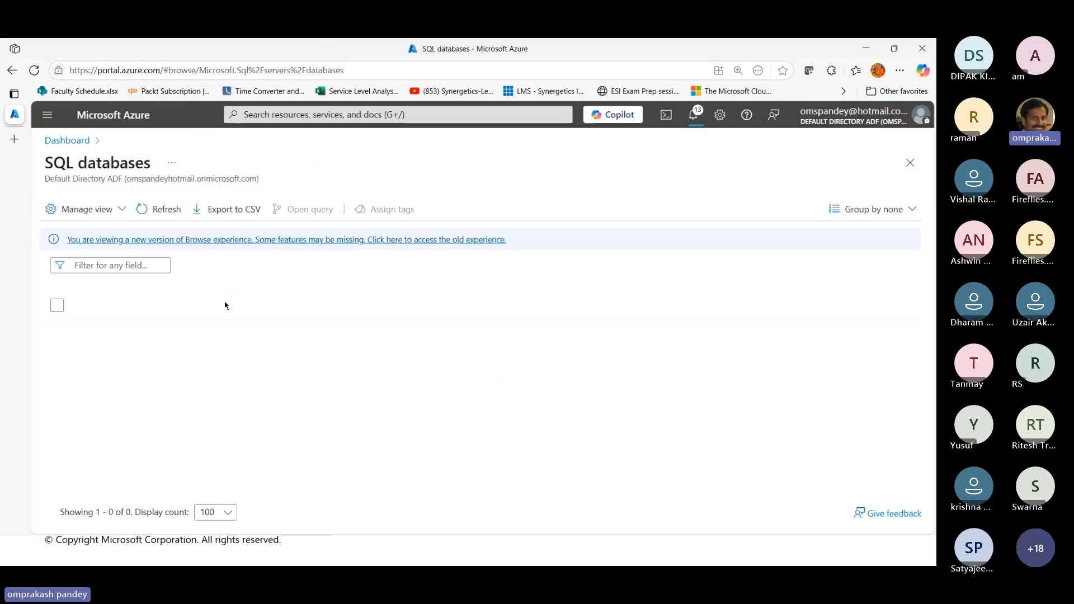
click(140, 331)
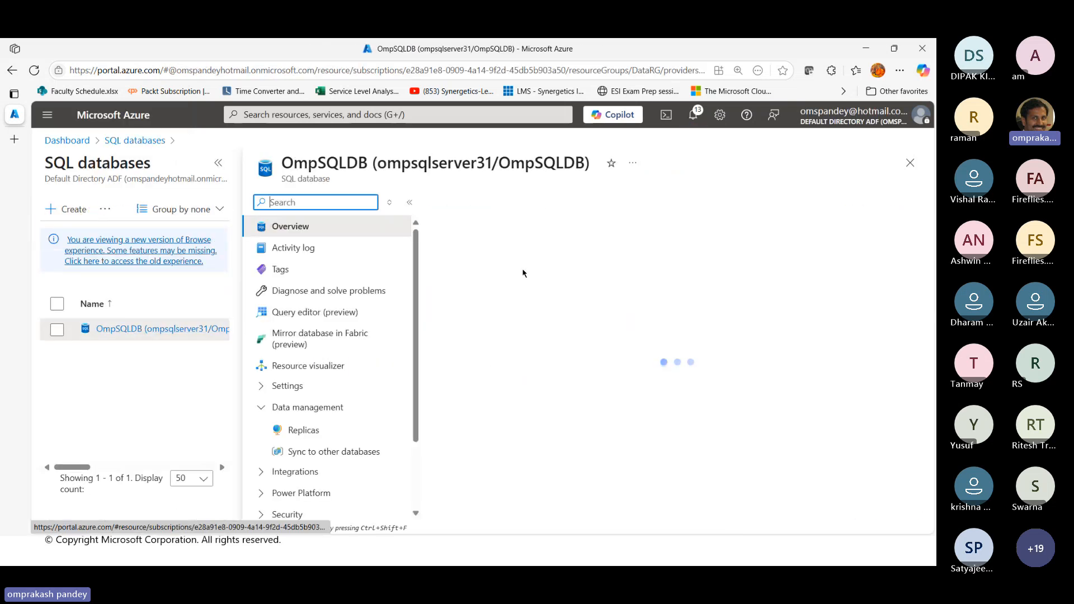
scroll(409, 413, down, 1)
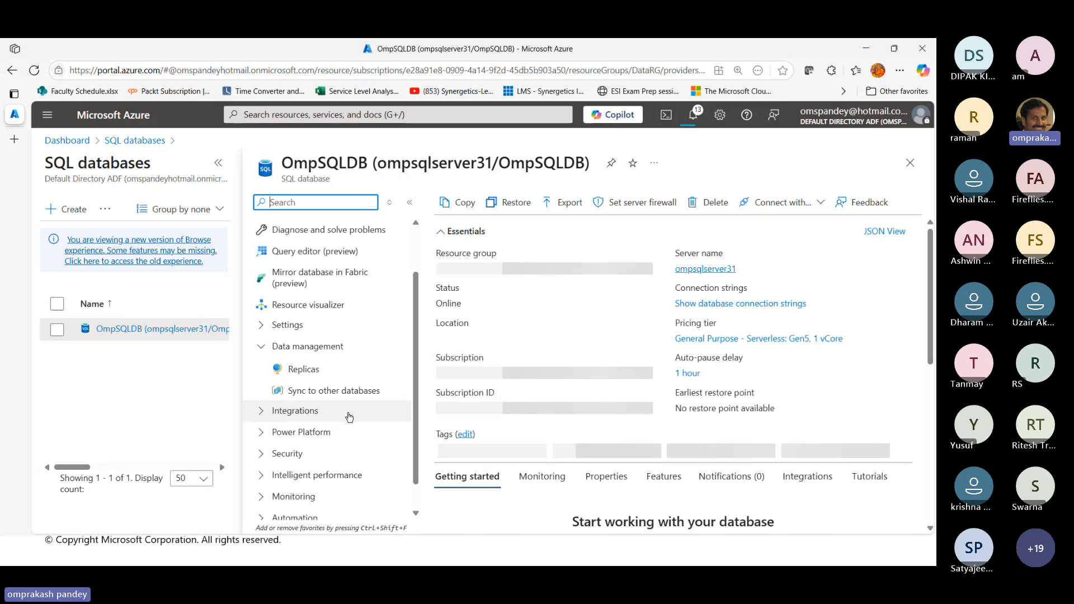
click(301, 368)
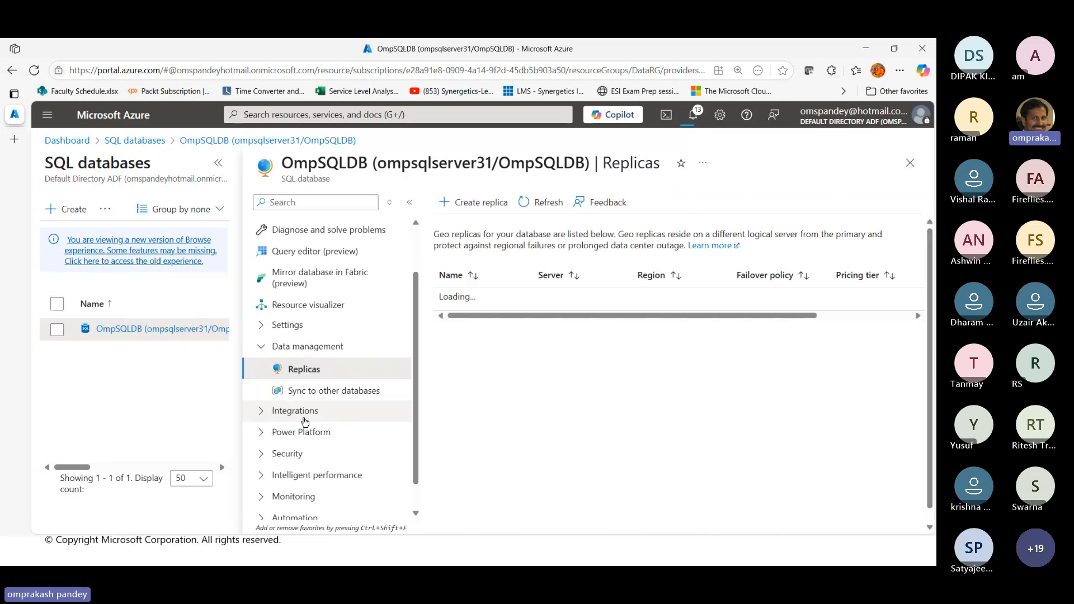
click(325, 391)
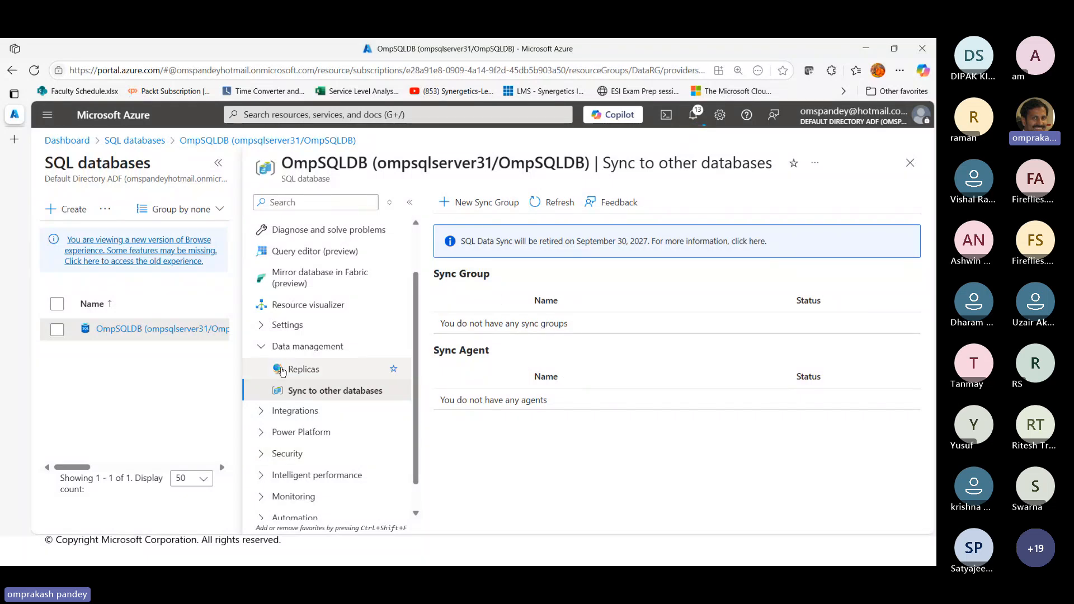
Refresh OmpSQLDB's replicas list to check for the geo replica, and return to its sync to other databases
click(350, 370)
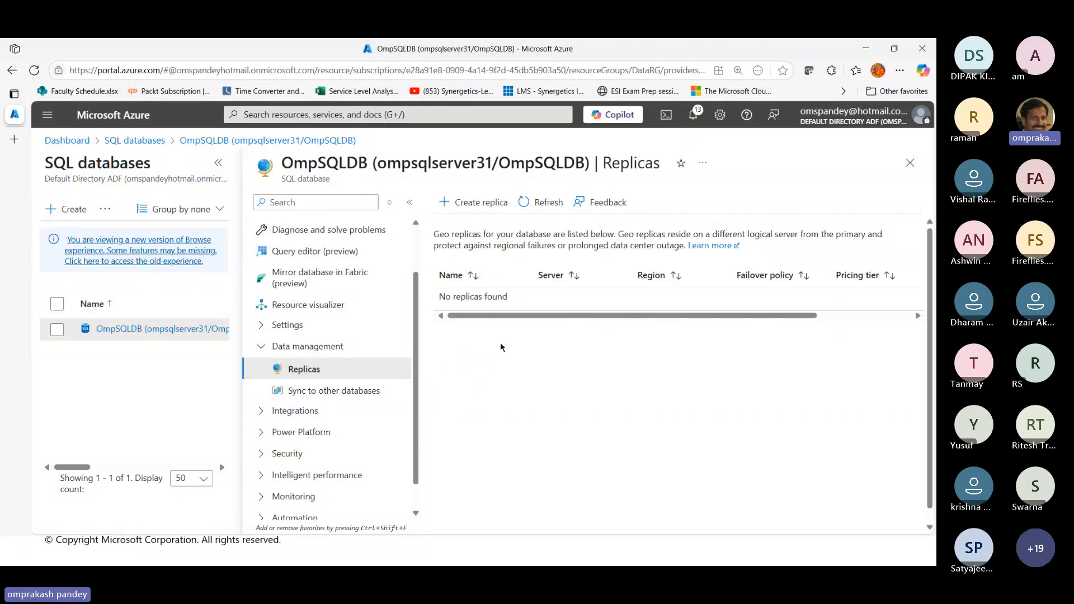
click(535, 208)
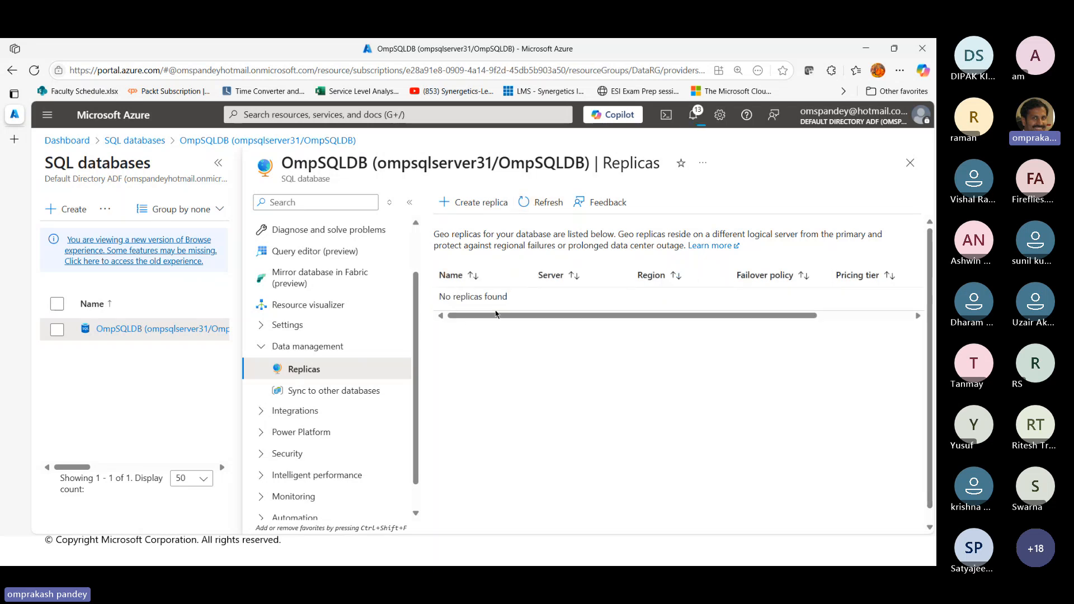
click(343, 391)
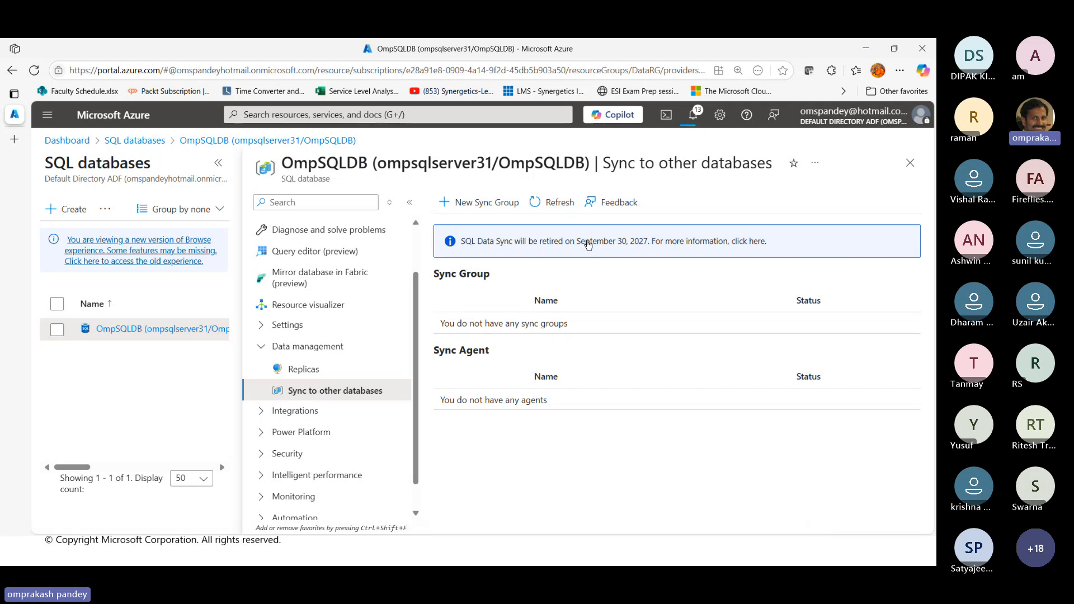
Examine OmpSQLDB's available options under Integrations, Security, Intelligent performance and Settings
scroll(337, 443, down, 1)
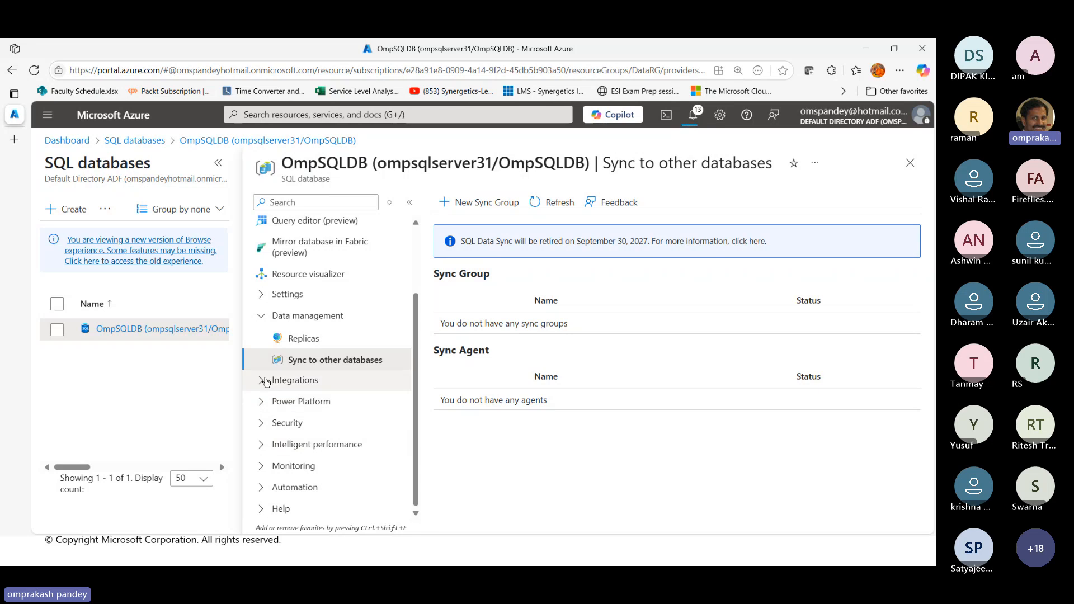
click(283, 380)
scroll(372, 457, down, 2)
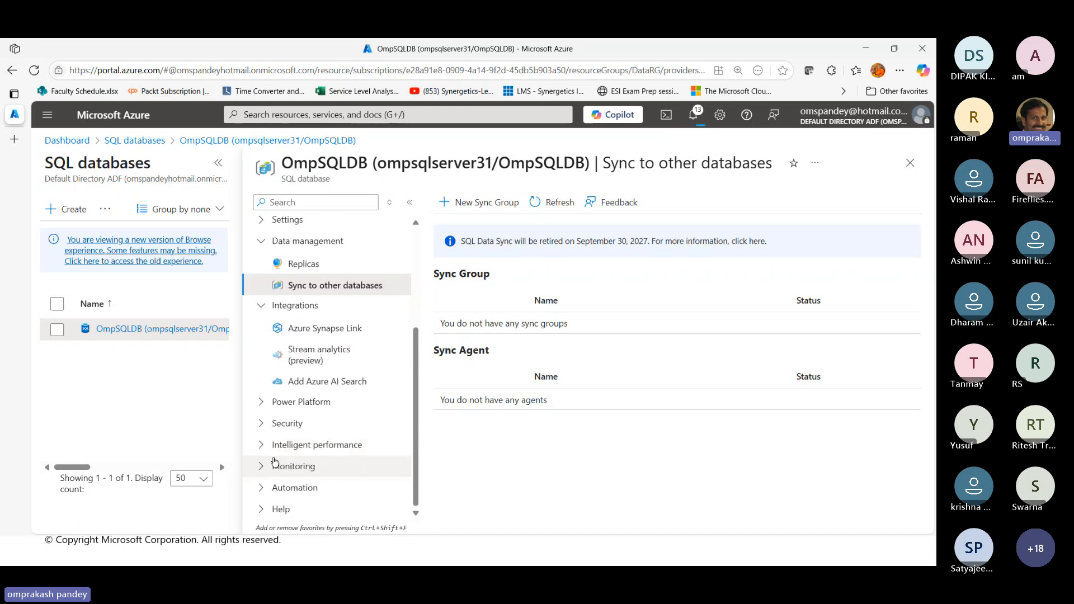
click(268, 424)
scroll(375, 475, down, 5)
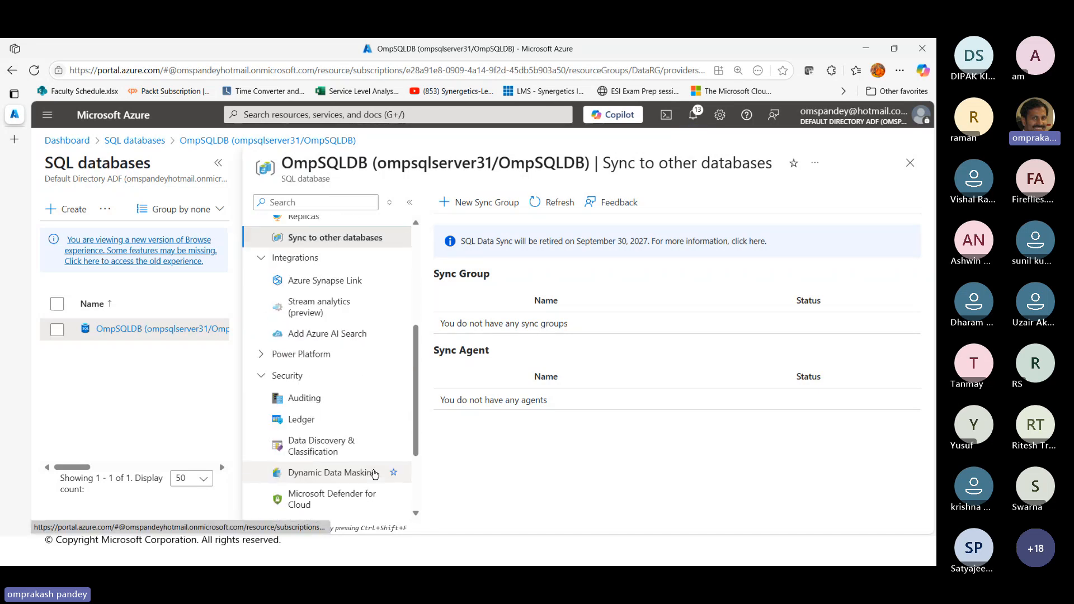
click(261, 445)
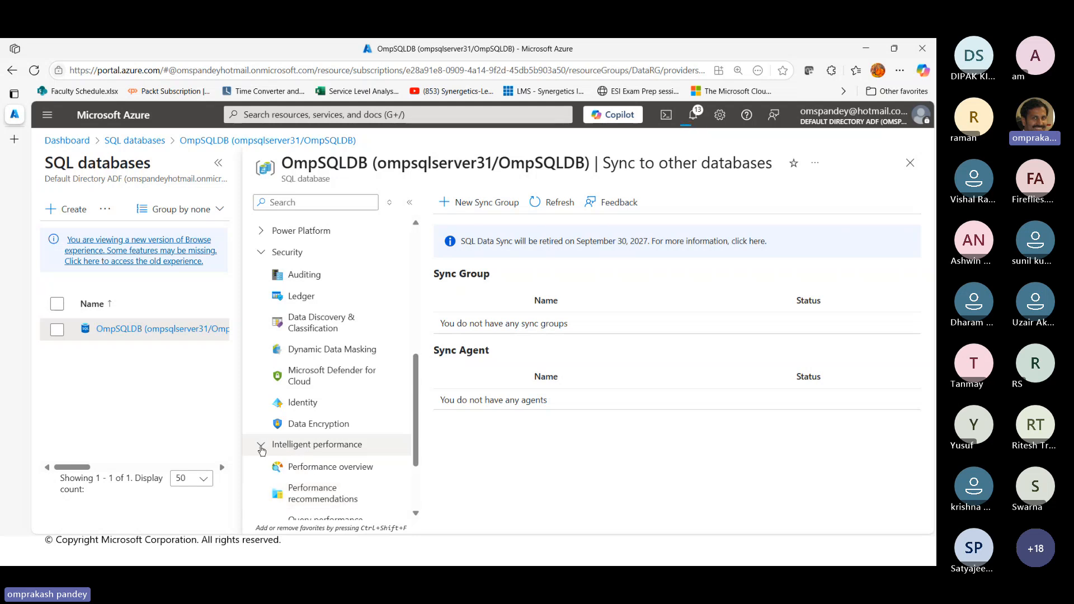
scroll(392, 487, down, 3)
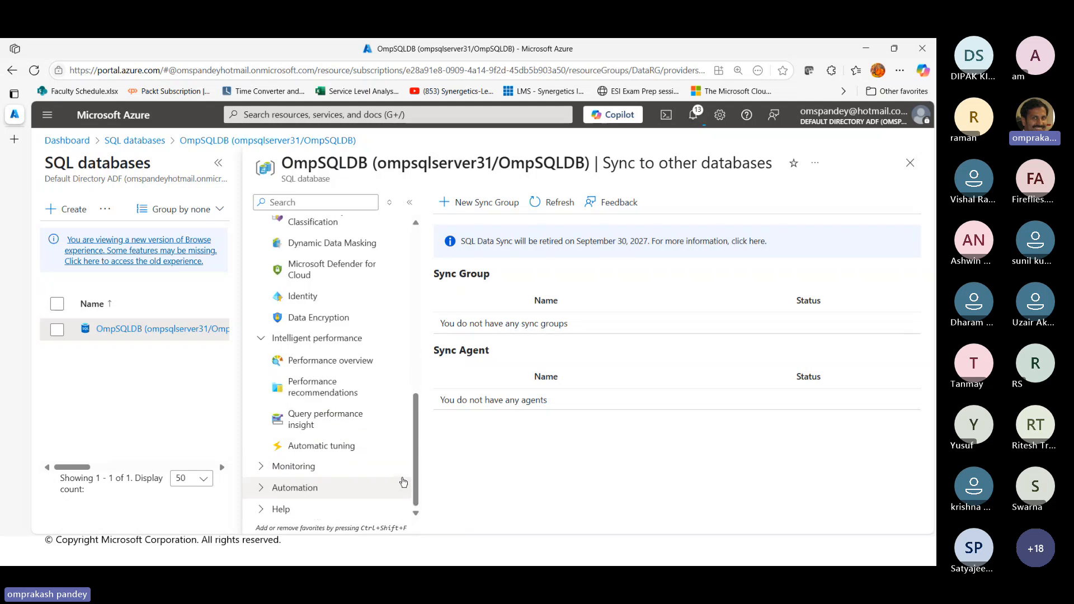
scroll(398, 470, up, 8)
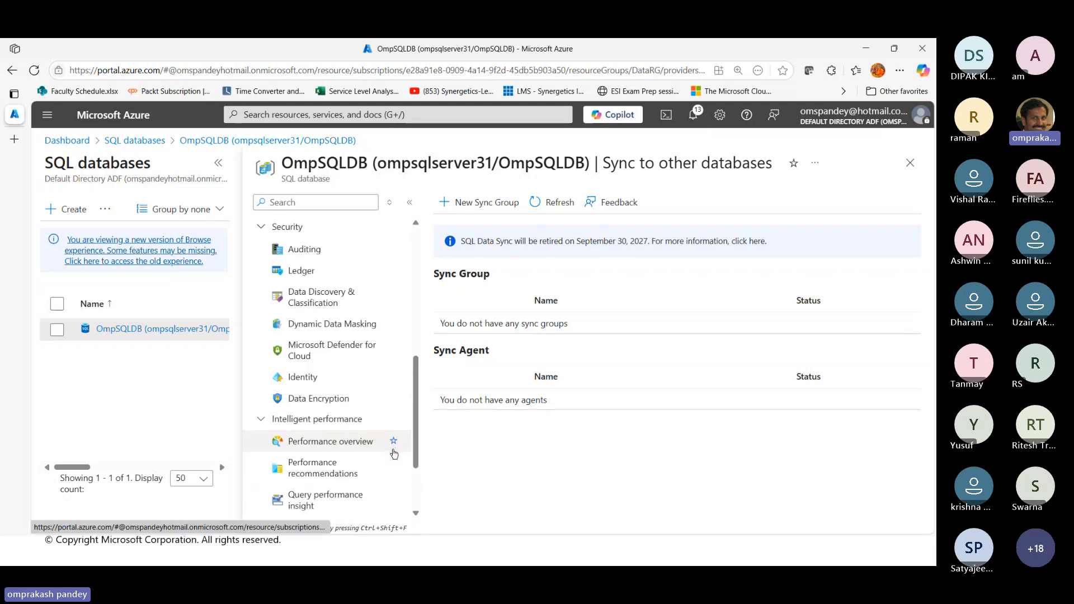
scroll(394, 453, up, 5)
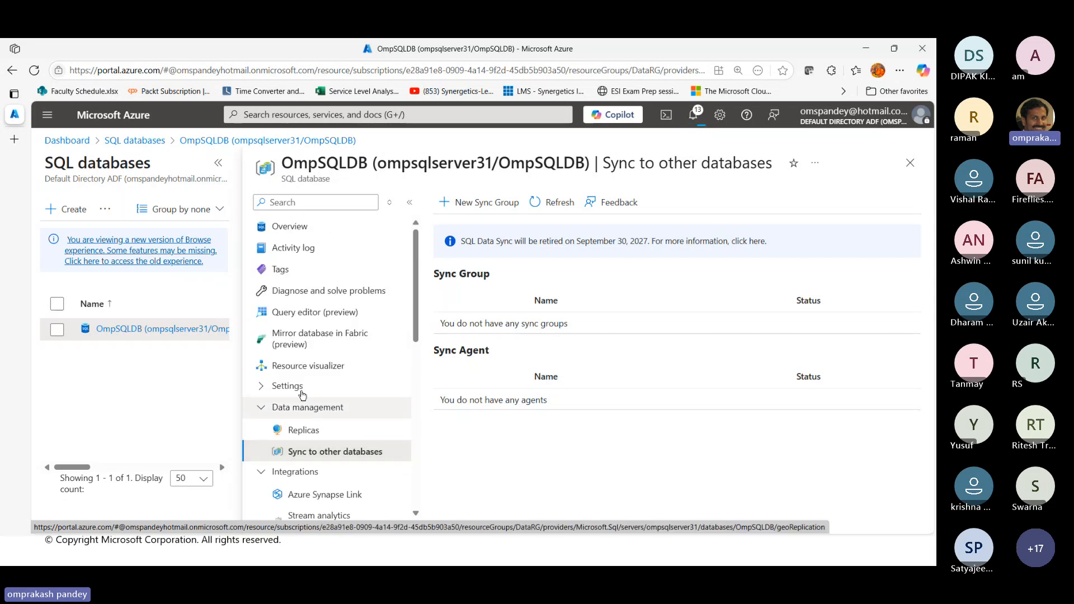
click(263, 386)
scroll(355, 415, down, 3)
scroll(355, 418, down, 1)
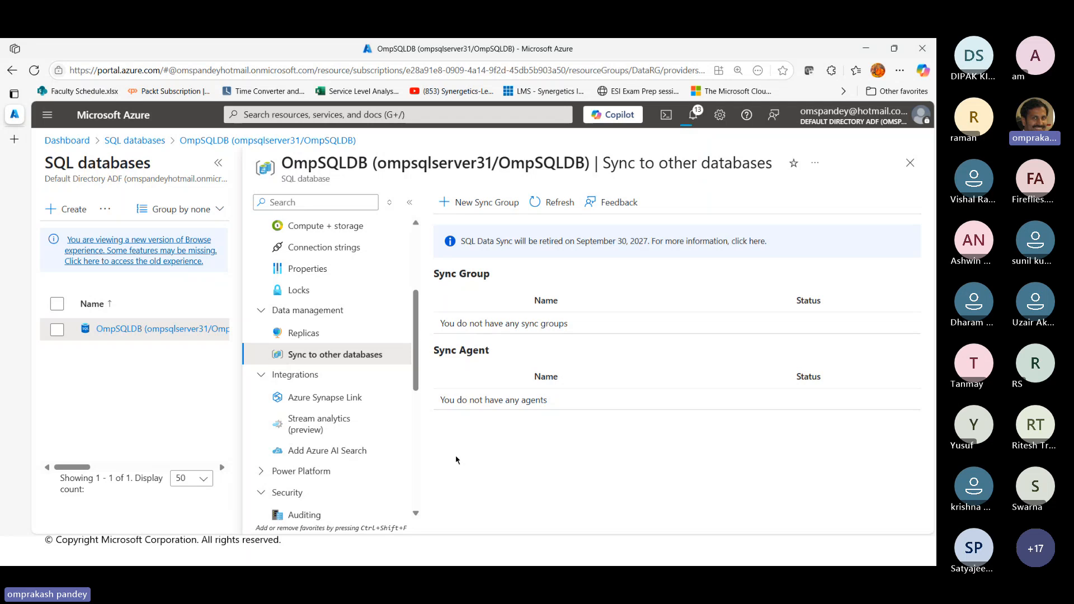
Start a new data sync group for OmpSQLDB and set its conflict resolution to Hub win
click(489, 203)
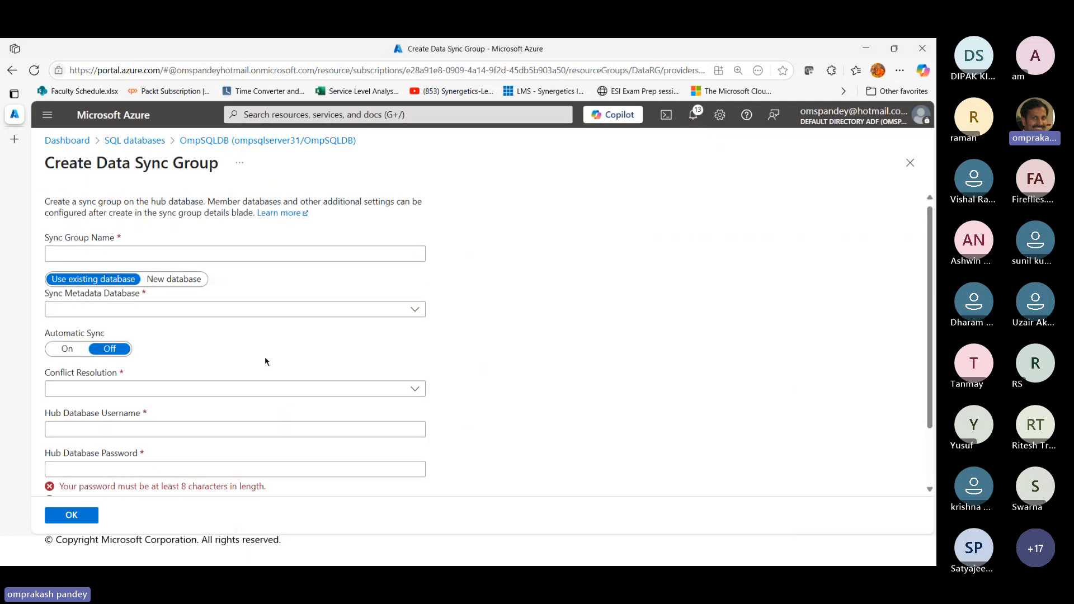
scroll(264, 356, down, 1)
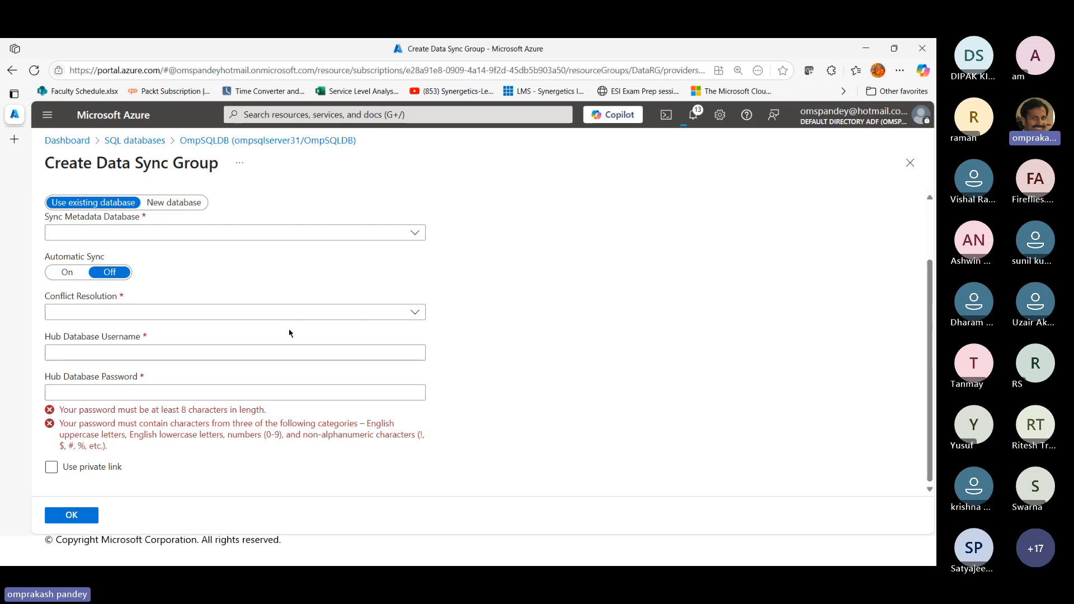
click(295, 312)
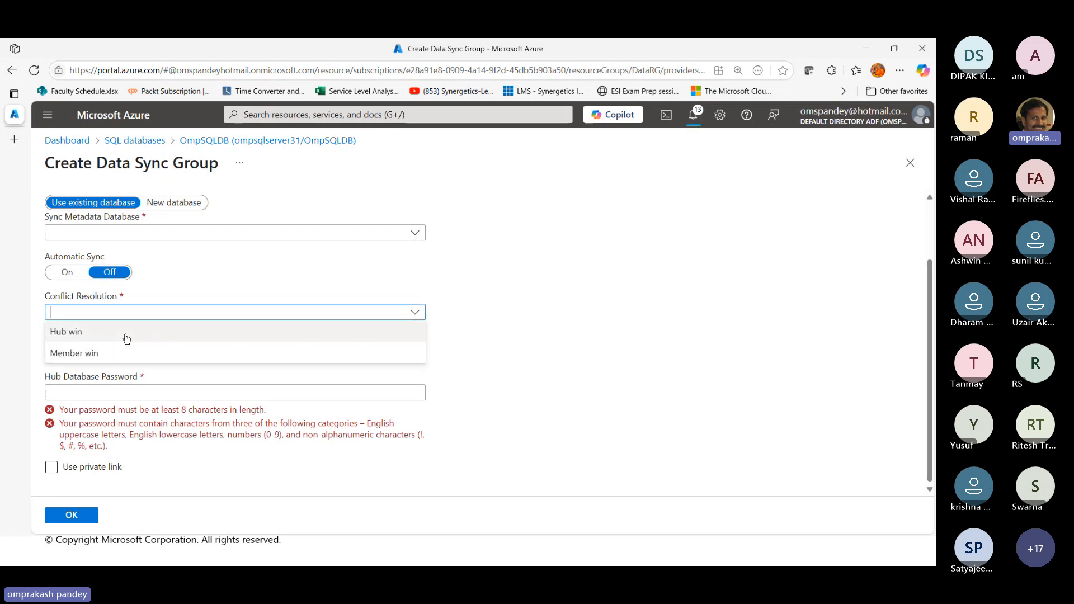
click(126, 338)
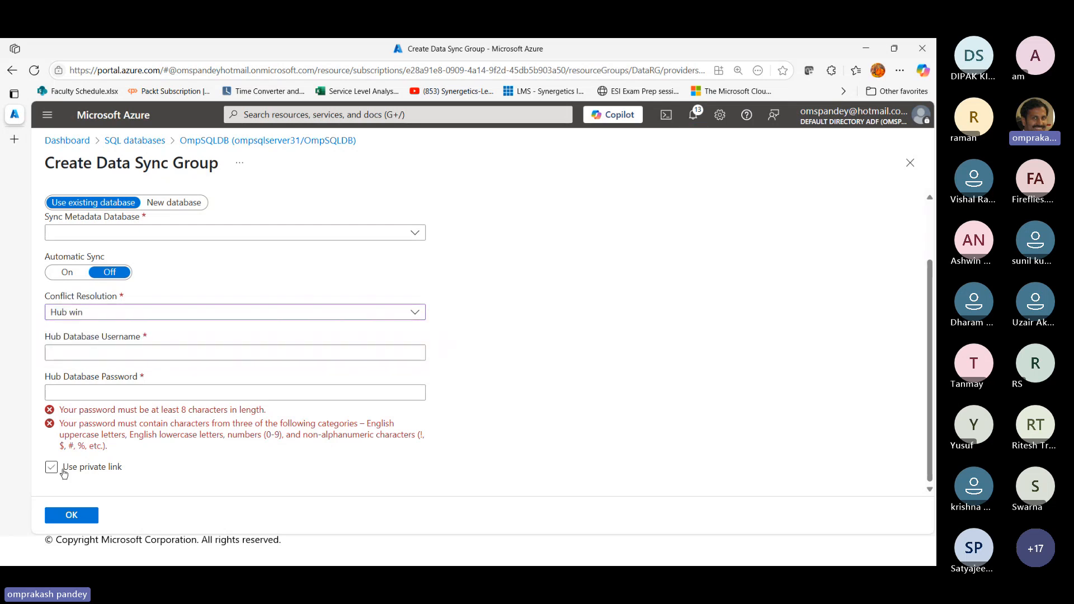
scroll(154, 370, up, 2)
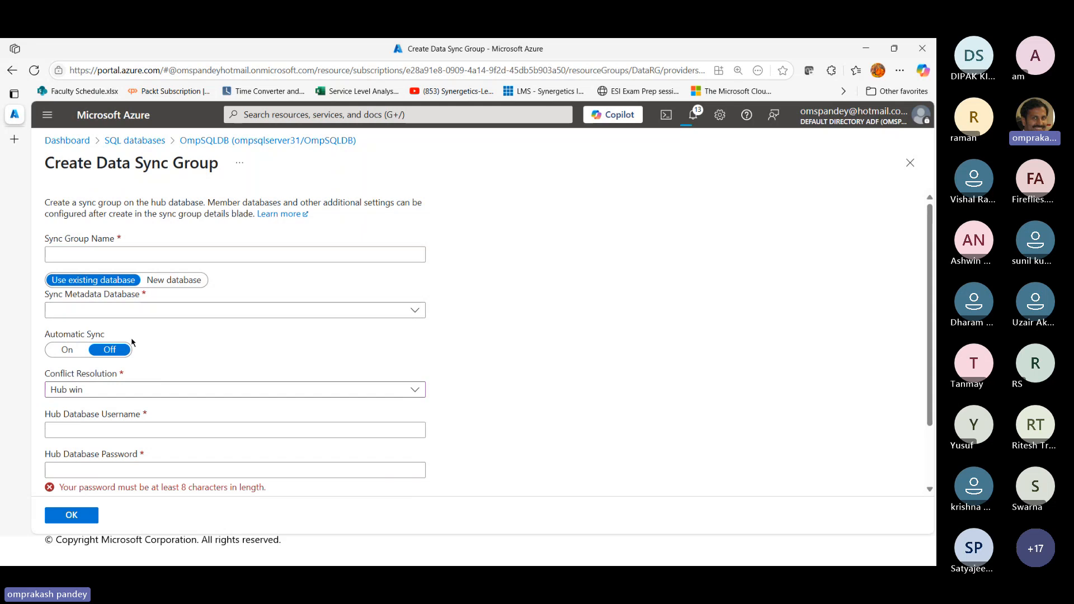
Use the existing database OmpSQLDB on ompsqlserver31 as the sync metadata database
click(113, 255)
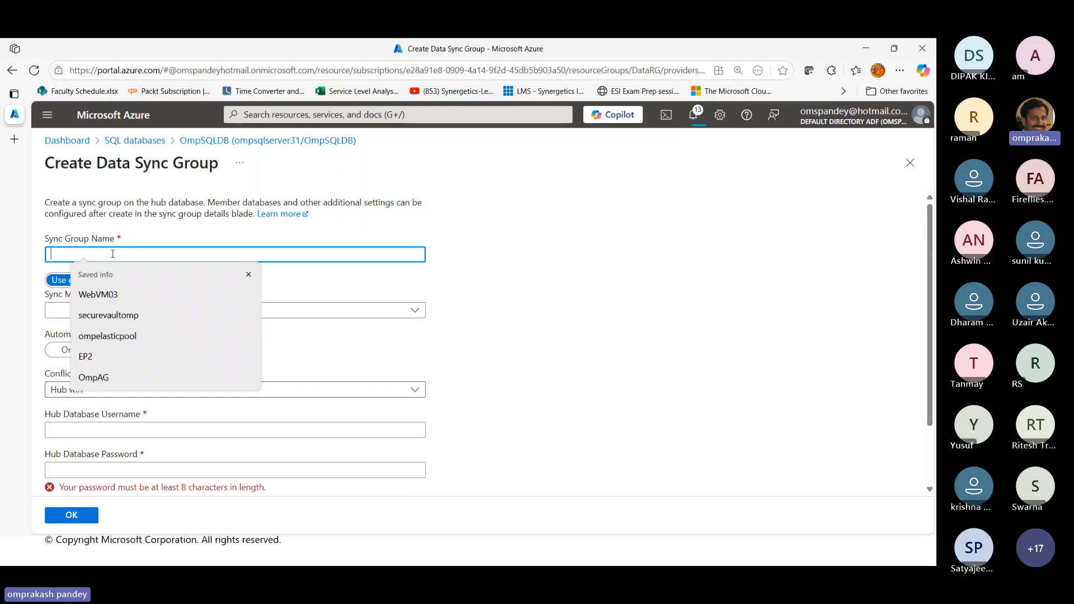
click(435, 286)
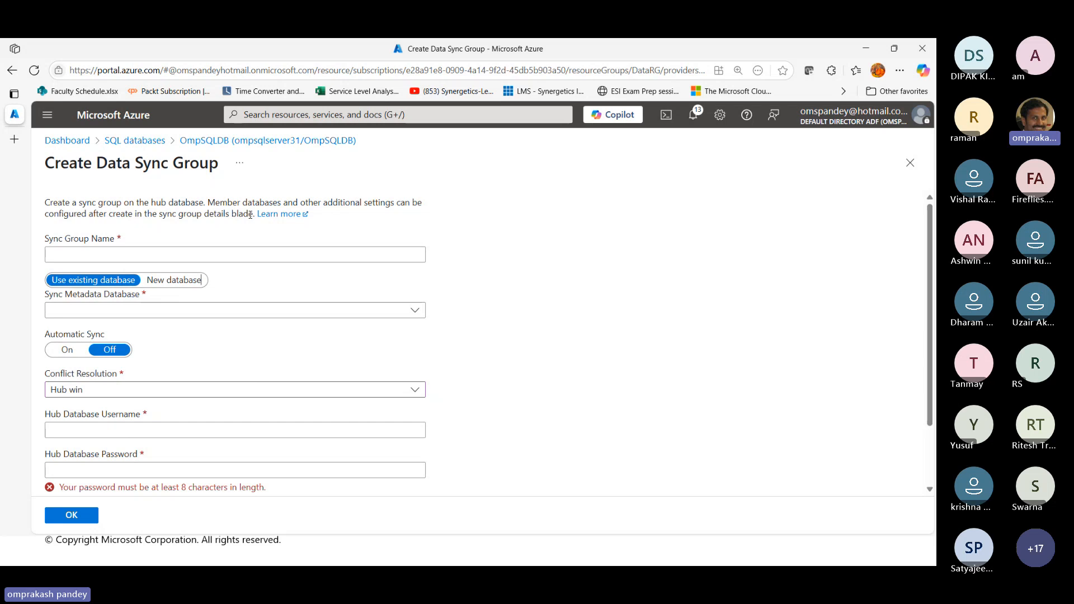
drag(89, 159, 221, 165)
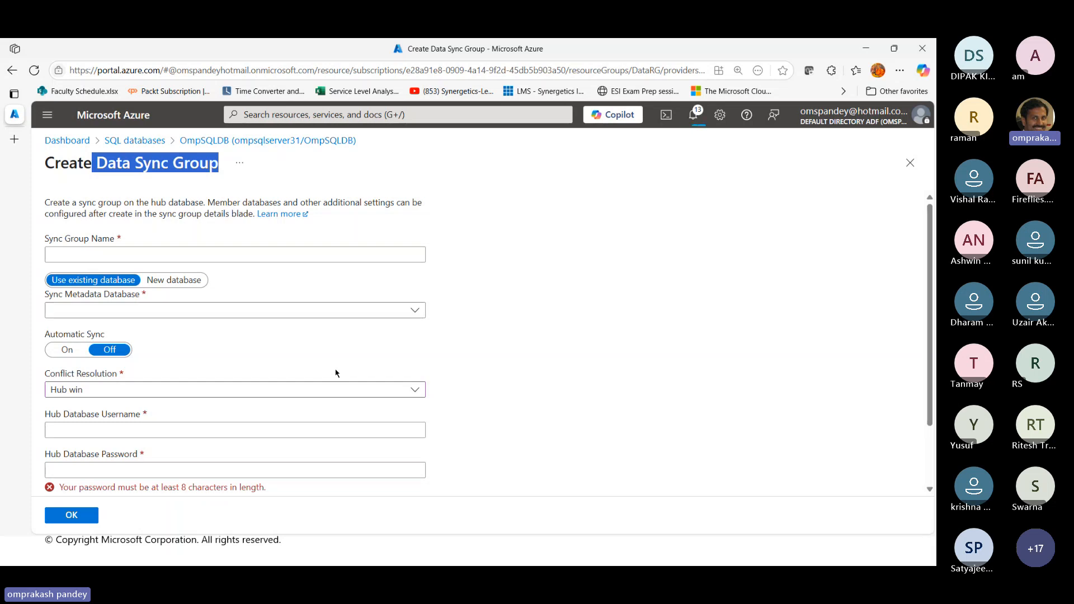
click(333, 310)
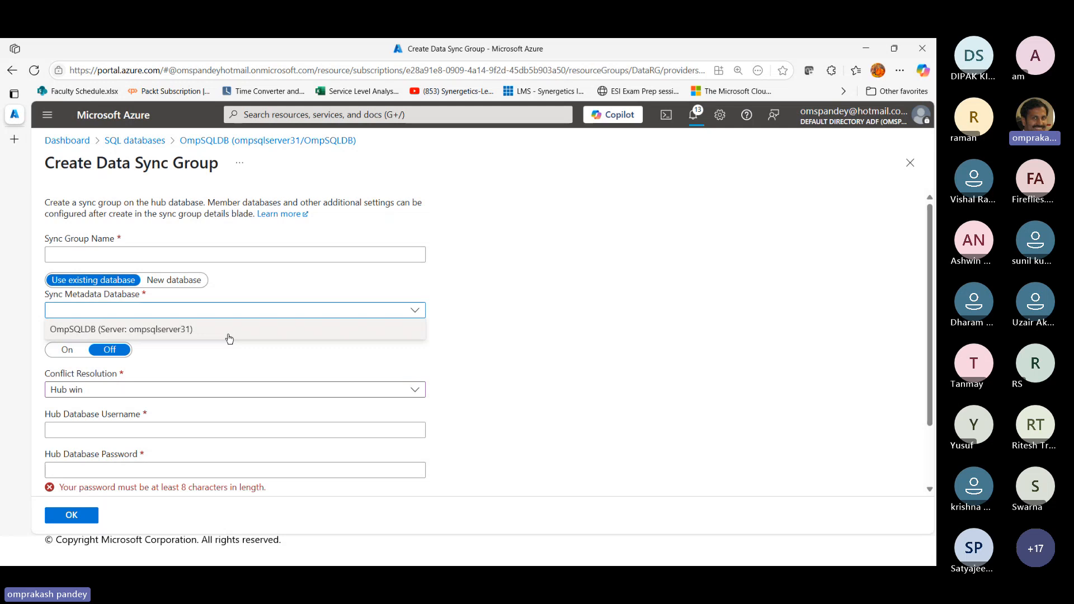
click(229, 330)
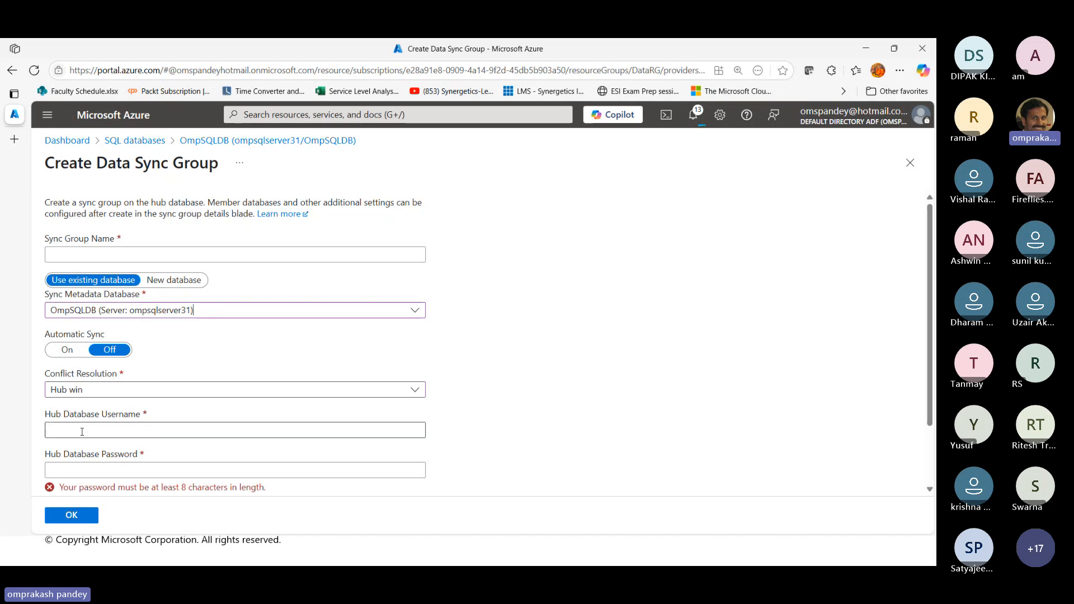
Name the sync group OmpAVGroup
scroll(101, 419, down, 2)
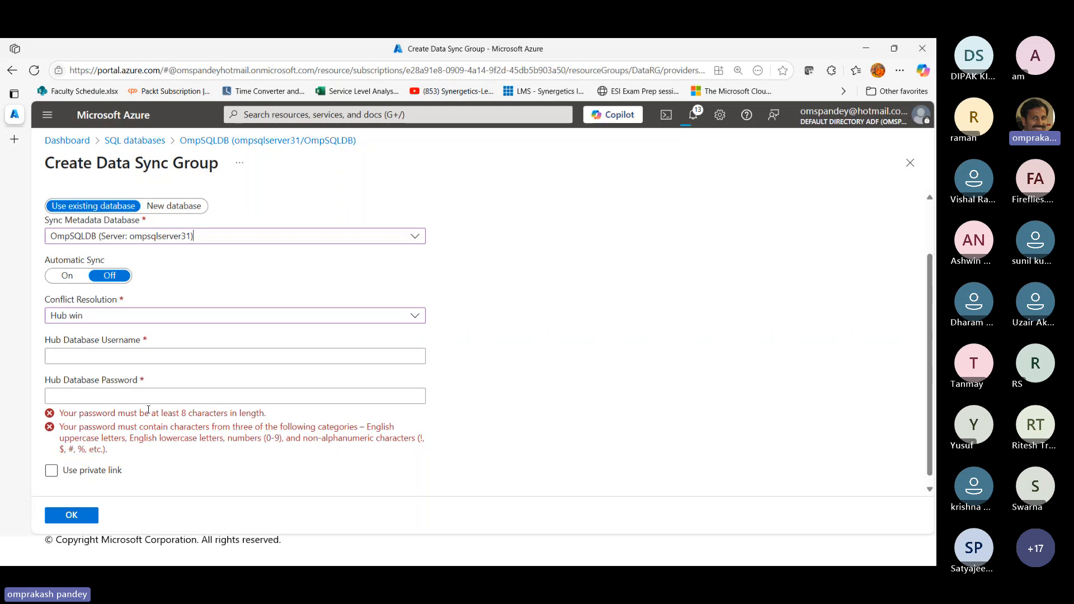
scroll(123, 405, up, 2)
click(94, 252)
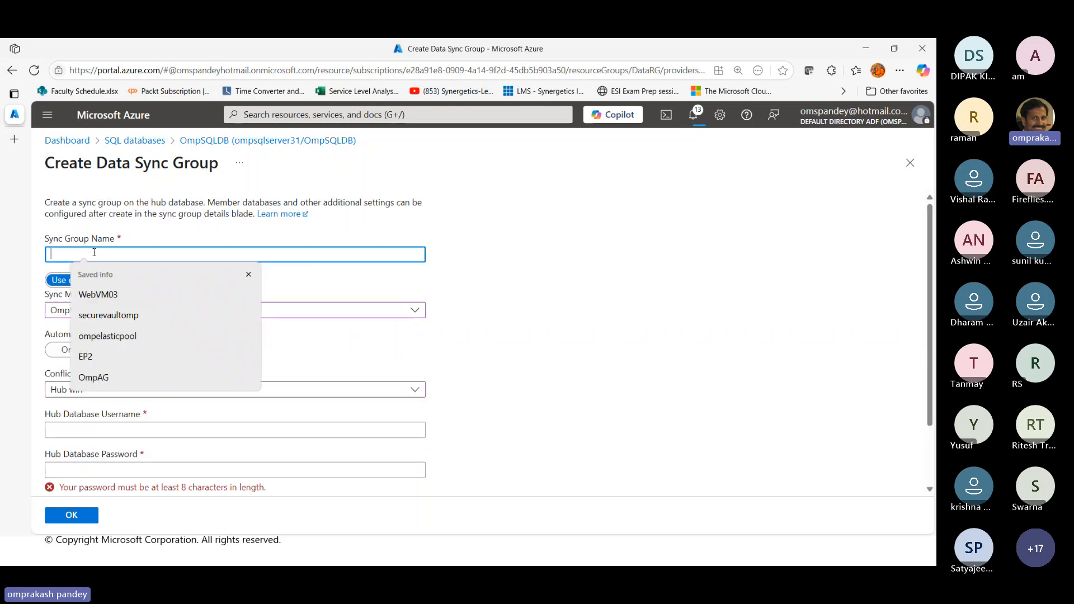
text(OmpAG)
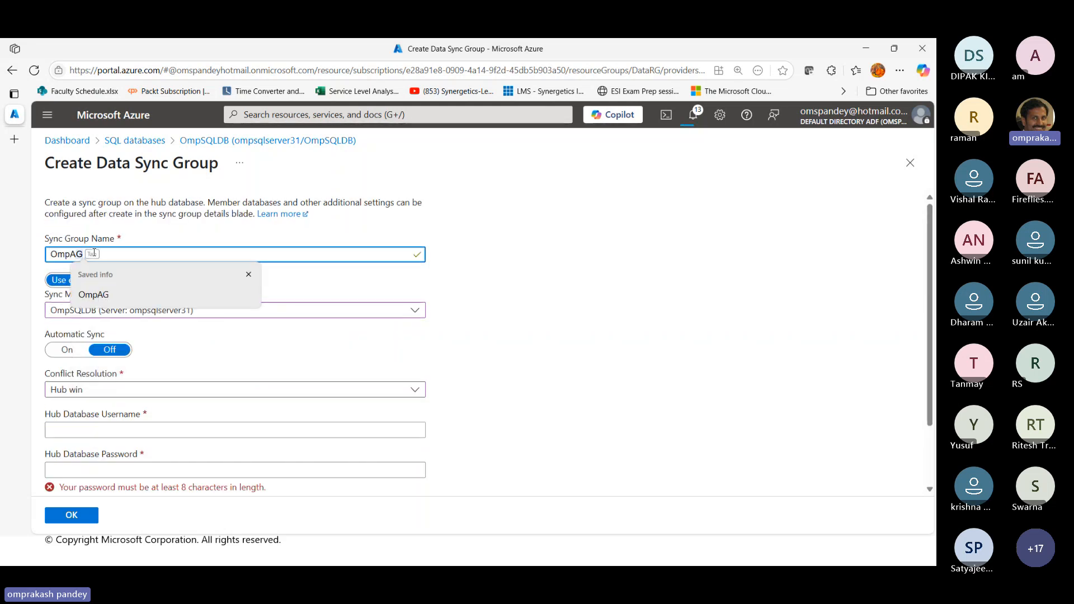
key(BackSpace)
text(VGroup)
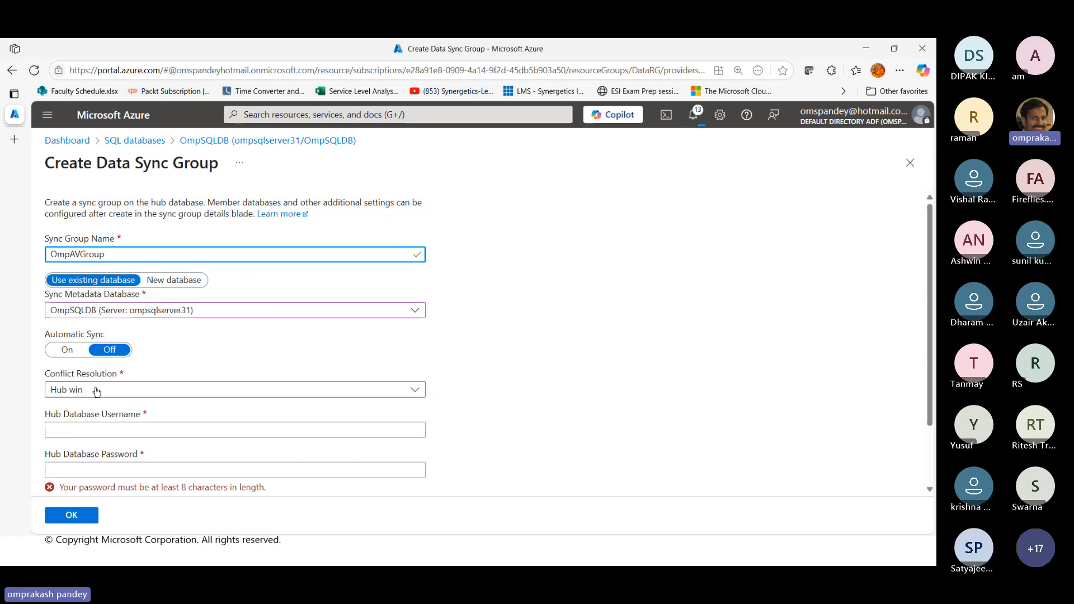
Turn on automatic sync for the group and set the sync frequency to 1 in Hours
click(67, 349)
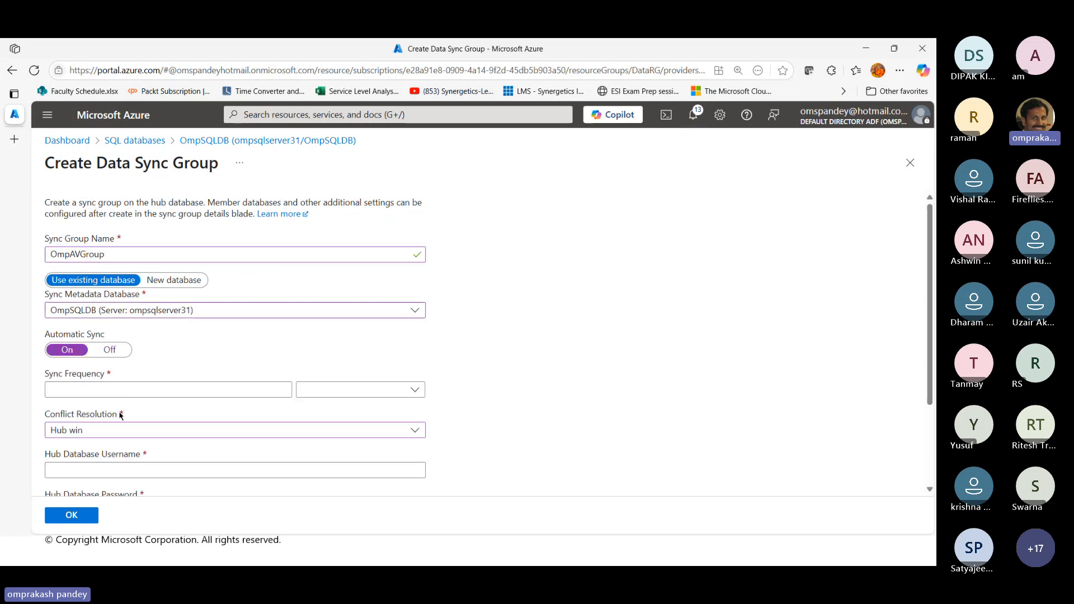
click(174, 392)
text(2)
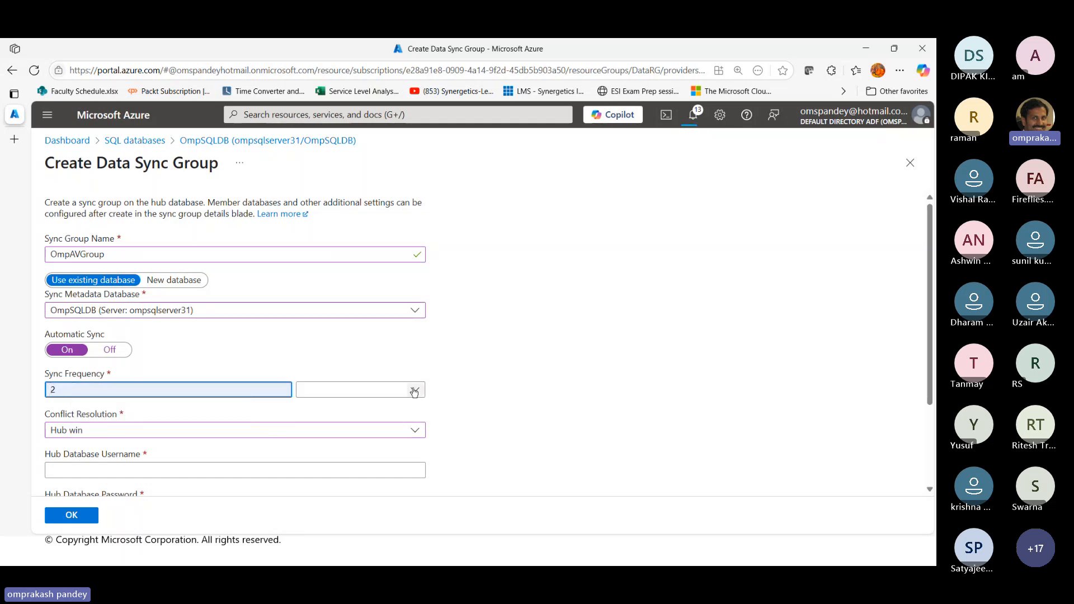
click(414, 389)
click(311, 450)
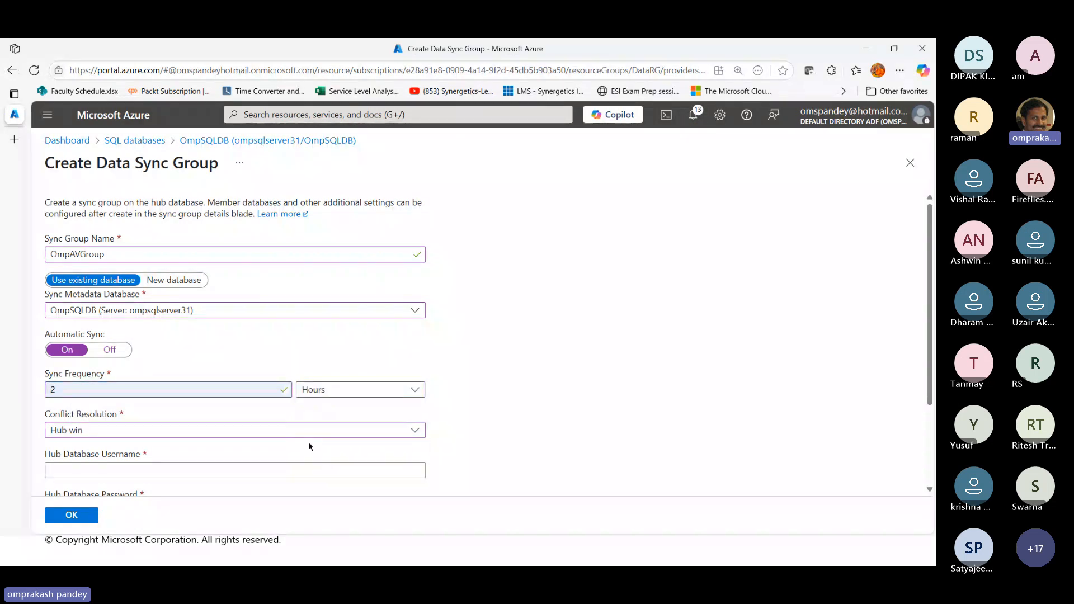
click(69, 387)
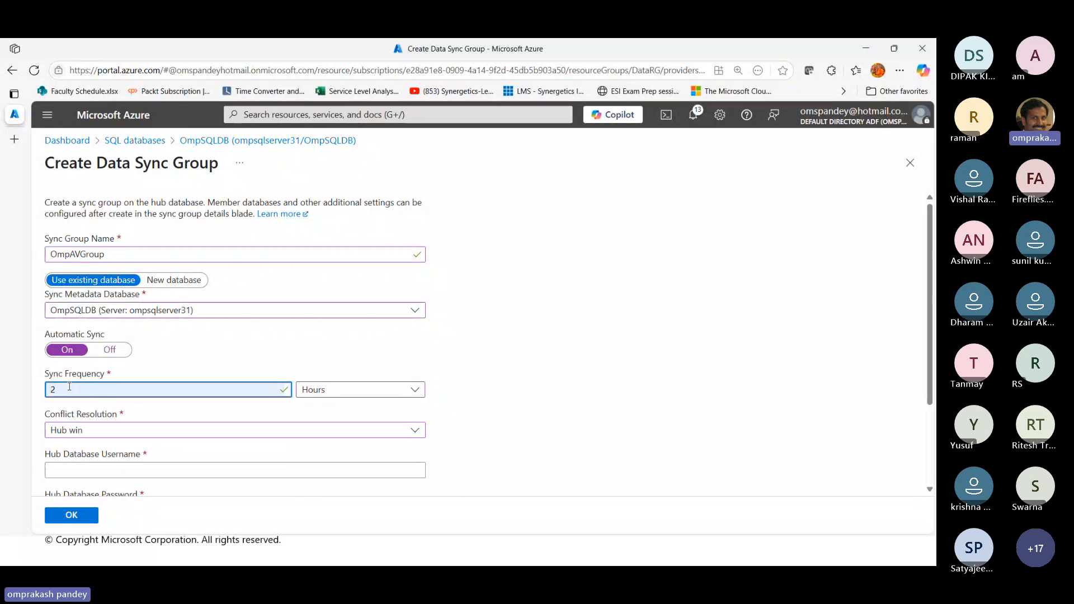
key(BackSpace)
text(1)
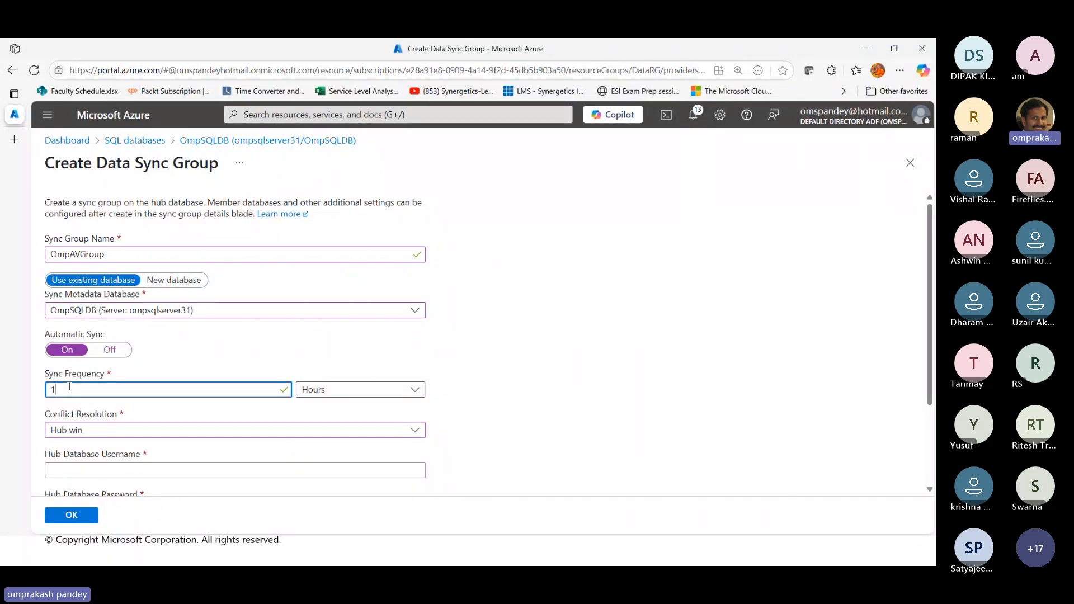
click(459, 384)
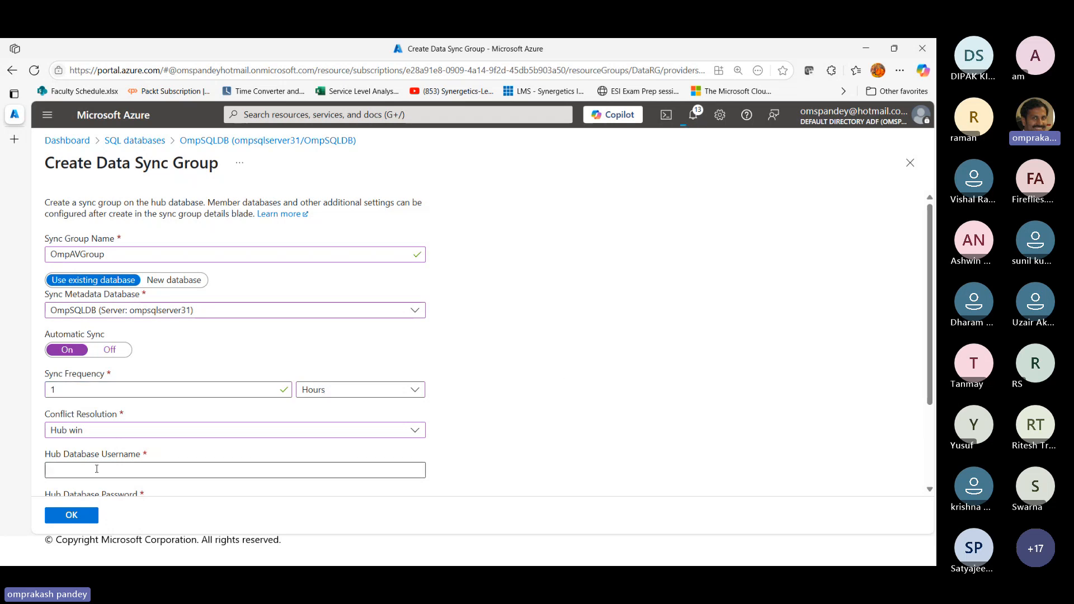
Set the hub database username to hubsqladmin
click(97, 469)
text(omp)
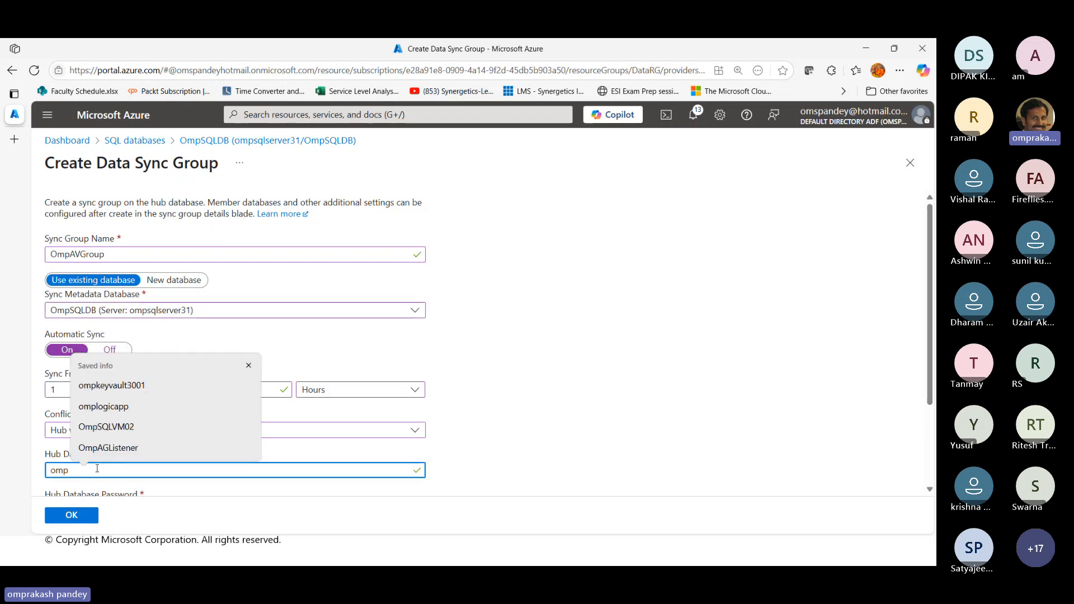
key(BackSpace)
key(BackSpace)
key(BackSpace)
text(sq)
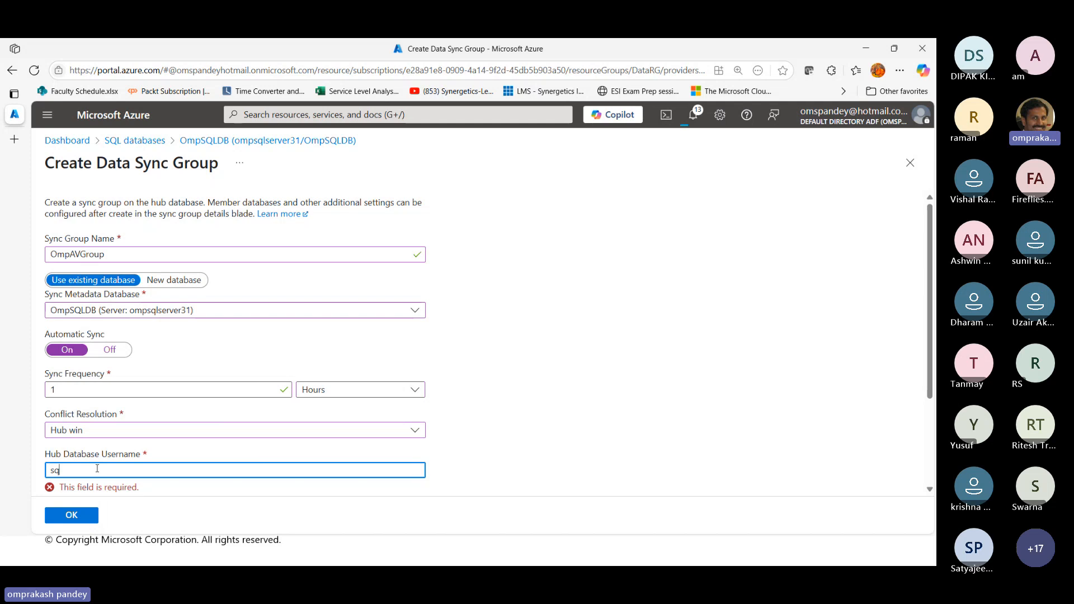
text(ladmin)
key(Home)
text(hub)
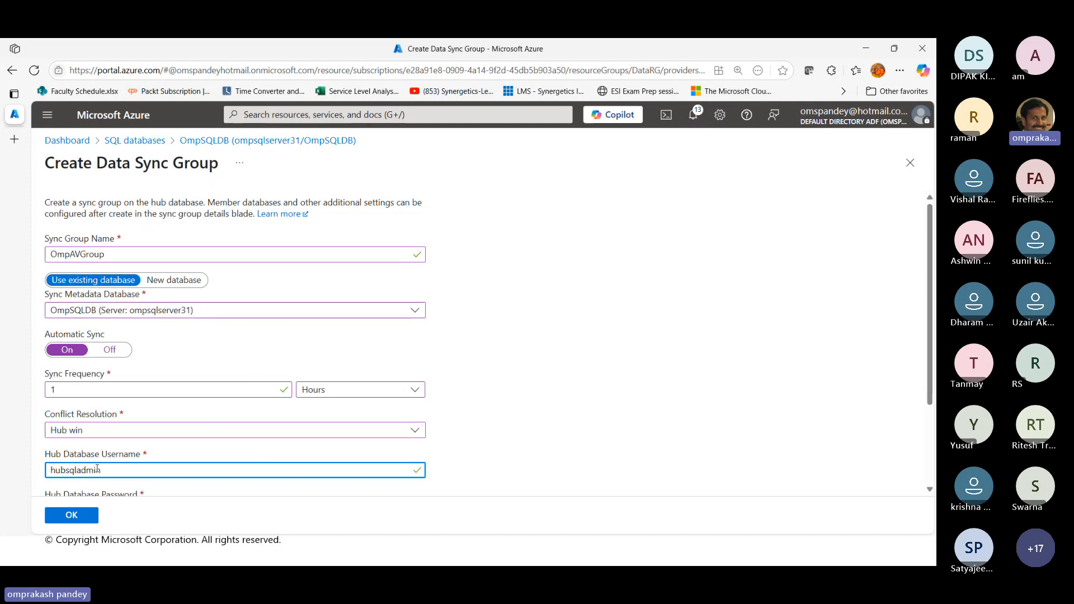
click(495, 465)
Enter the hub database password, review the sync group settings, and create the data sync group
scroll(448, 458, down, 2)
click(134, 392)
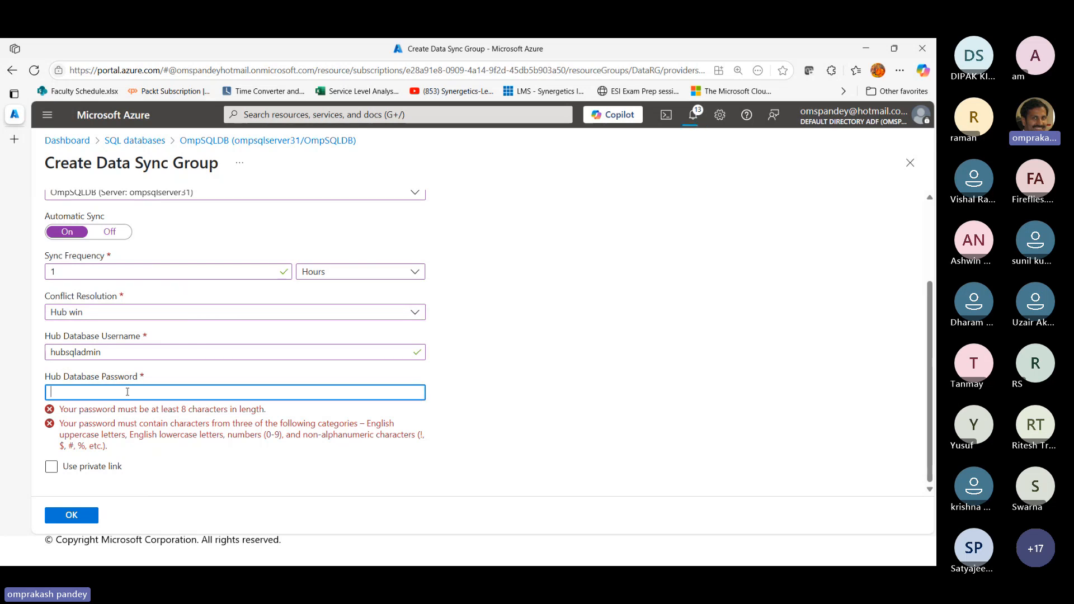
text(•••••••••••••)
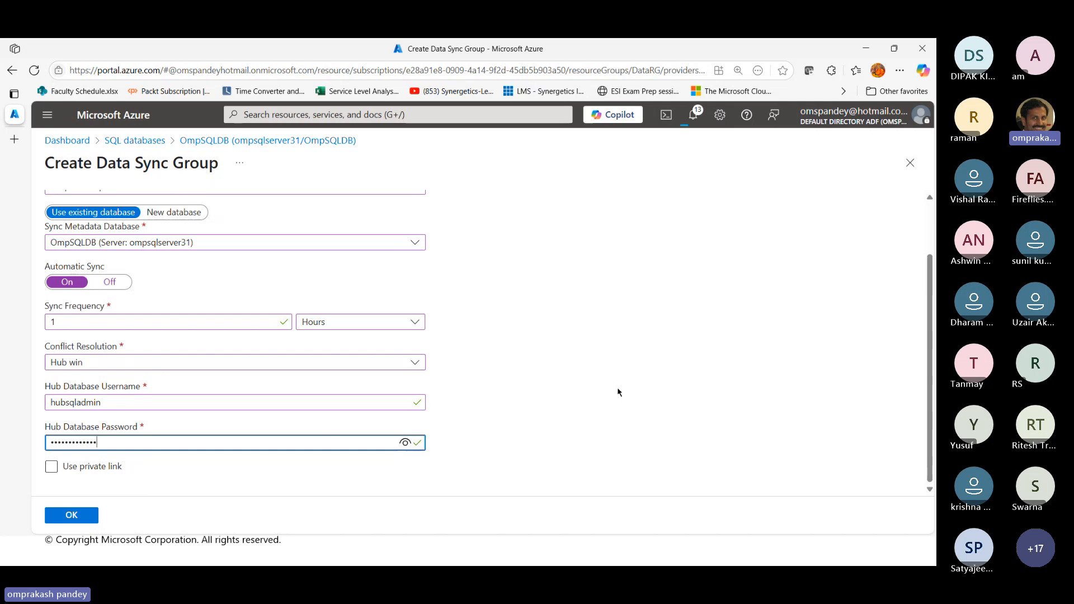
click(619, 393)
scroll(358, 287, up, 1)
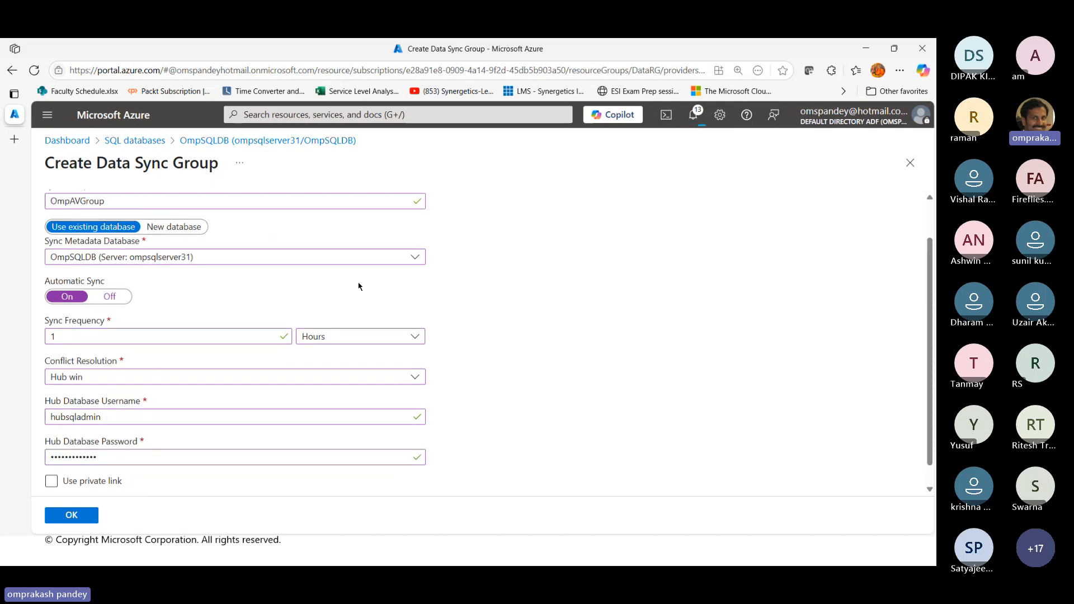
scroll(359, 286, up, 1)
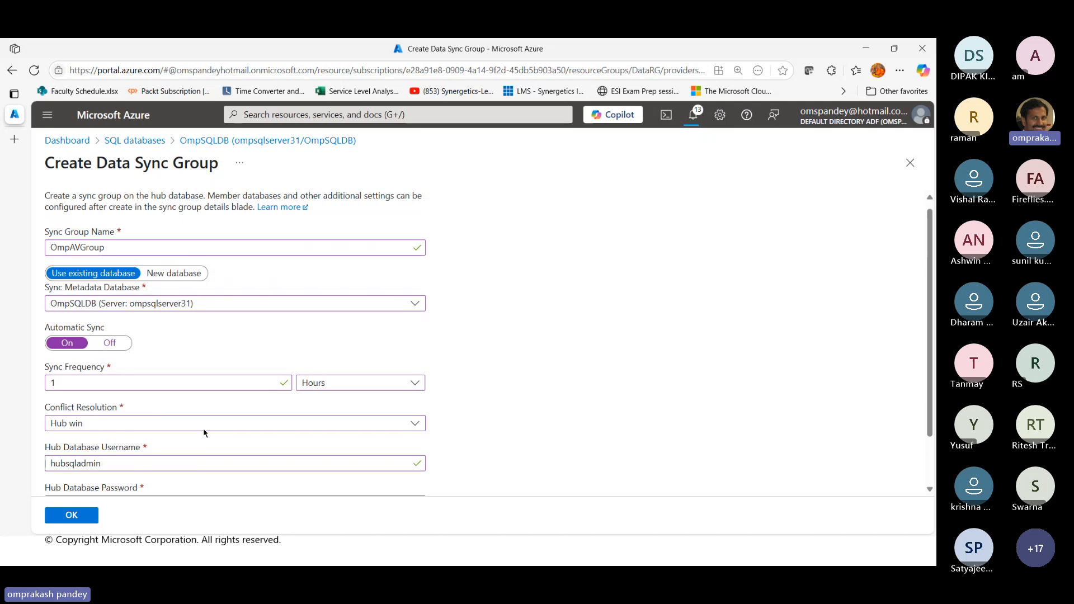
click(76, 515)
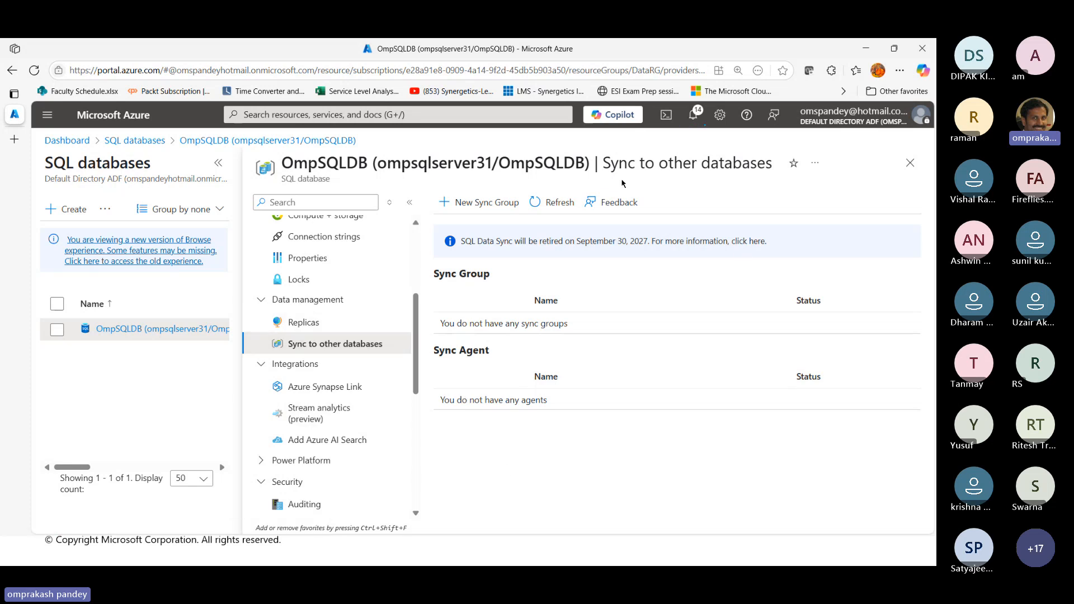
Check the region, pricing tier and replica state of OmpSQLDB's primary and geo replica
click(305, 324)
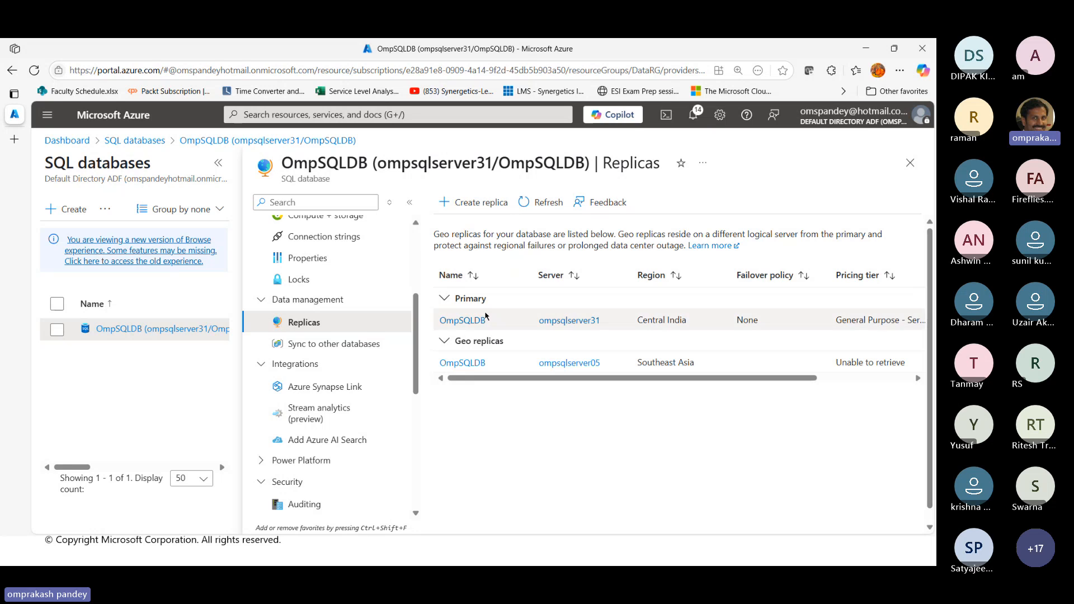
drag(560, 378, 702, 383)
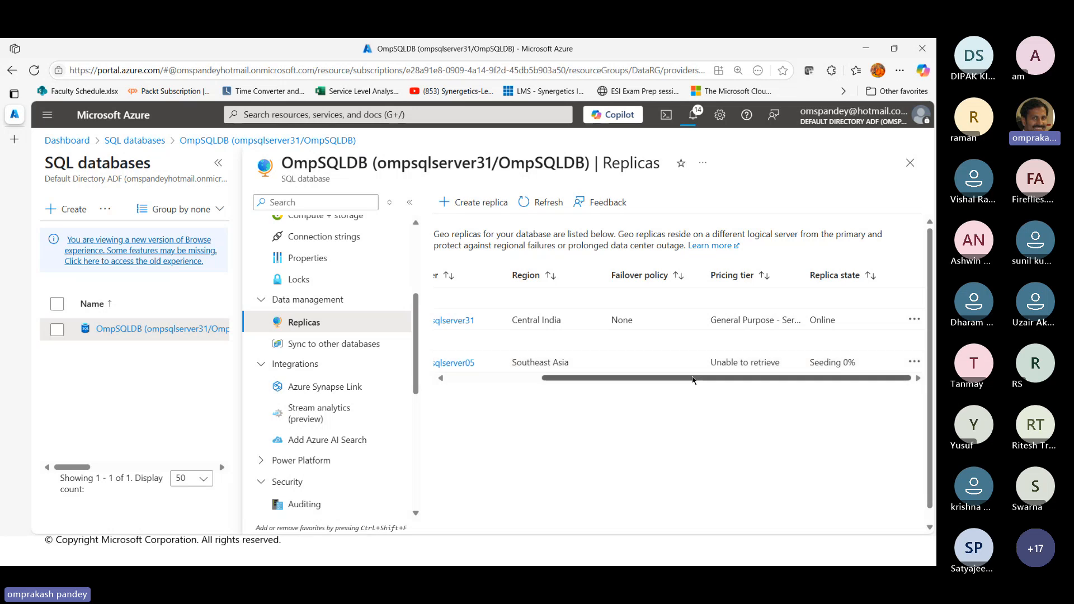
drag(693, 379, 587, 381)
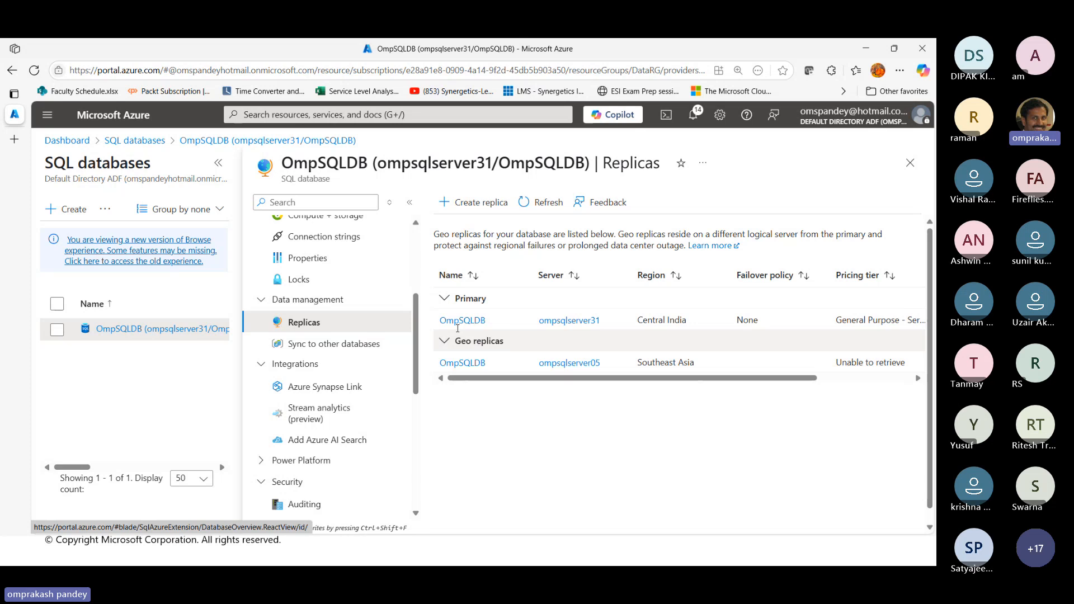
Inspect the OmpAVGroup sync group's databases, tables and logs, and return to OmpSQLDB's list of sync groups
click(319, 348)
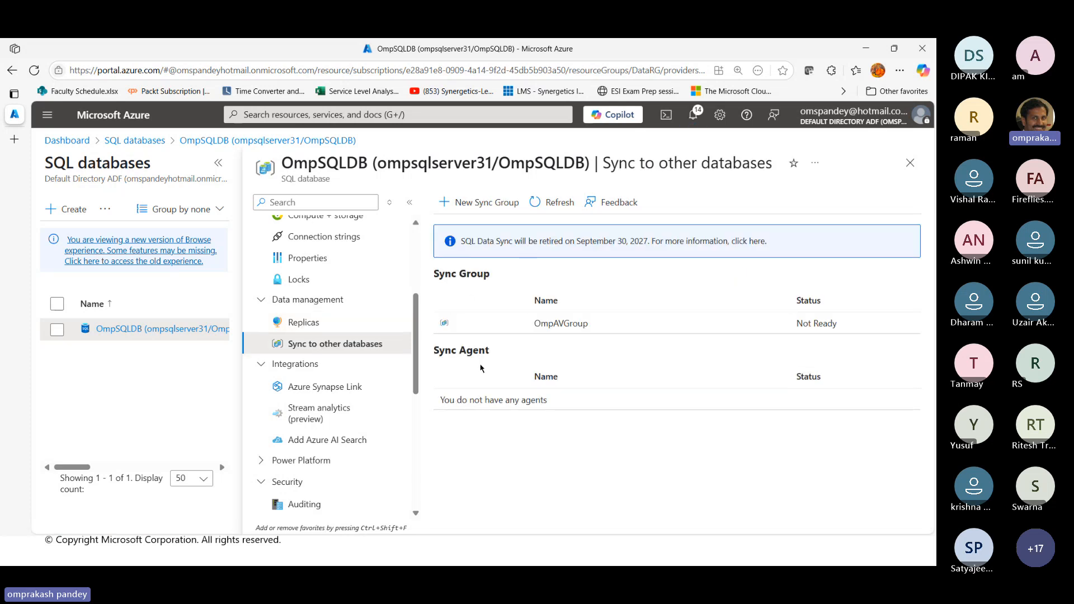
click(571, 328)
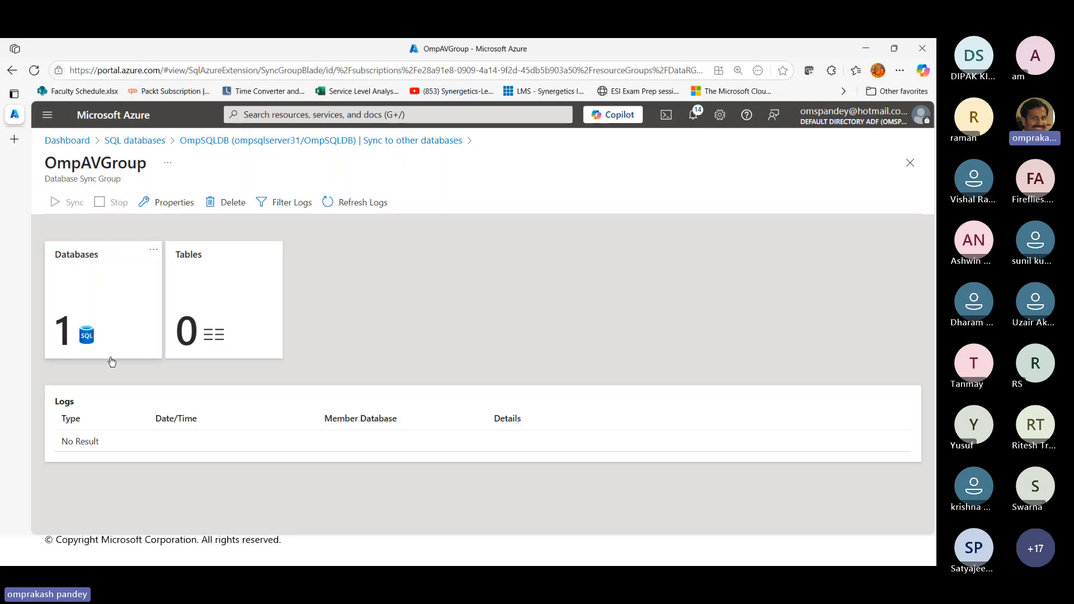
click(405, 140)
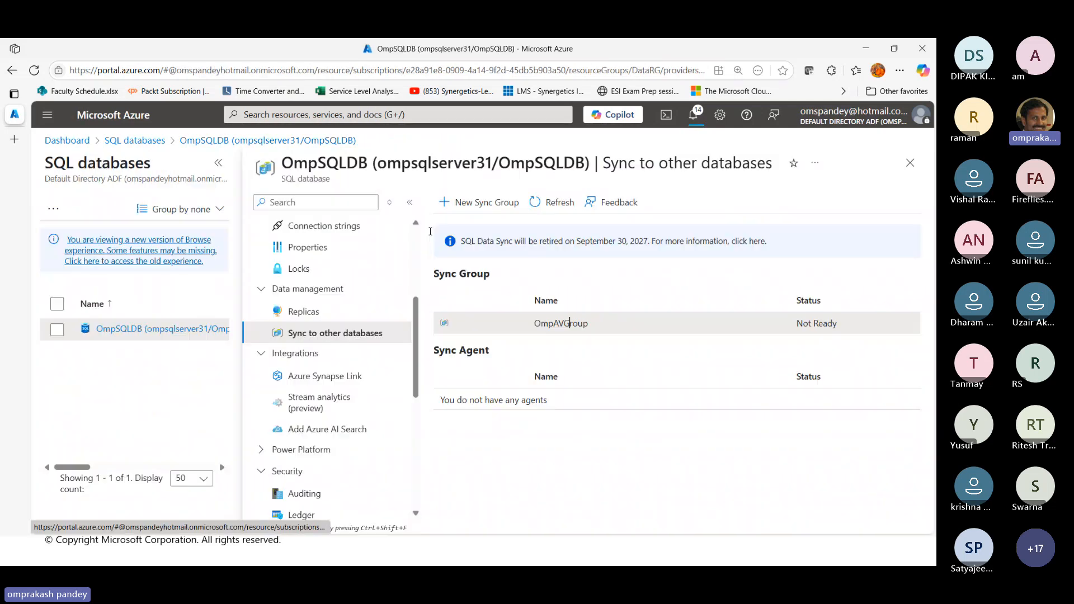
key(alt+Tab)
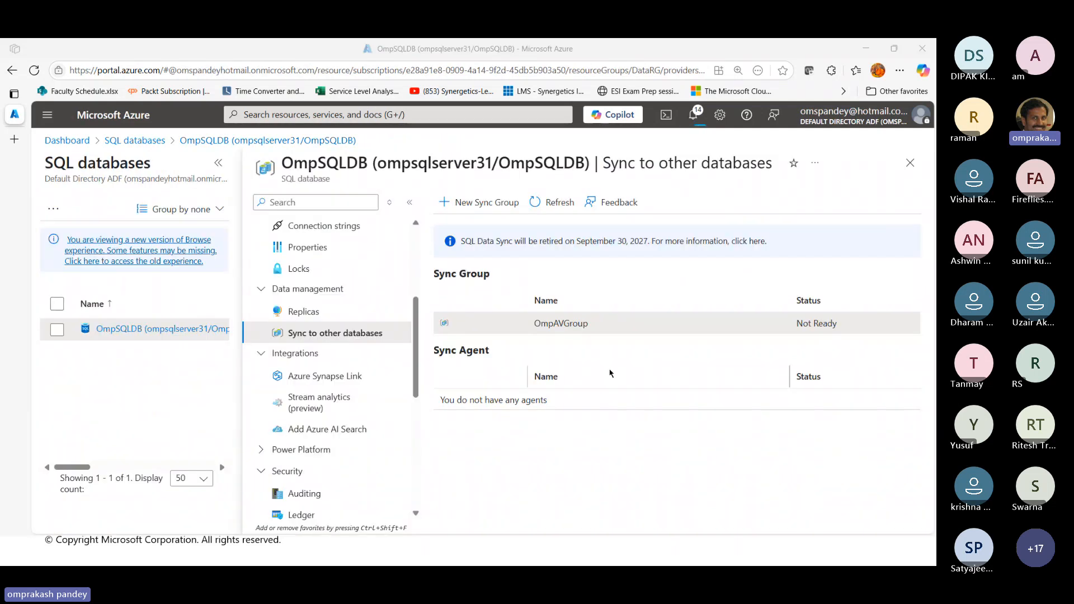